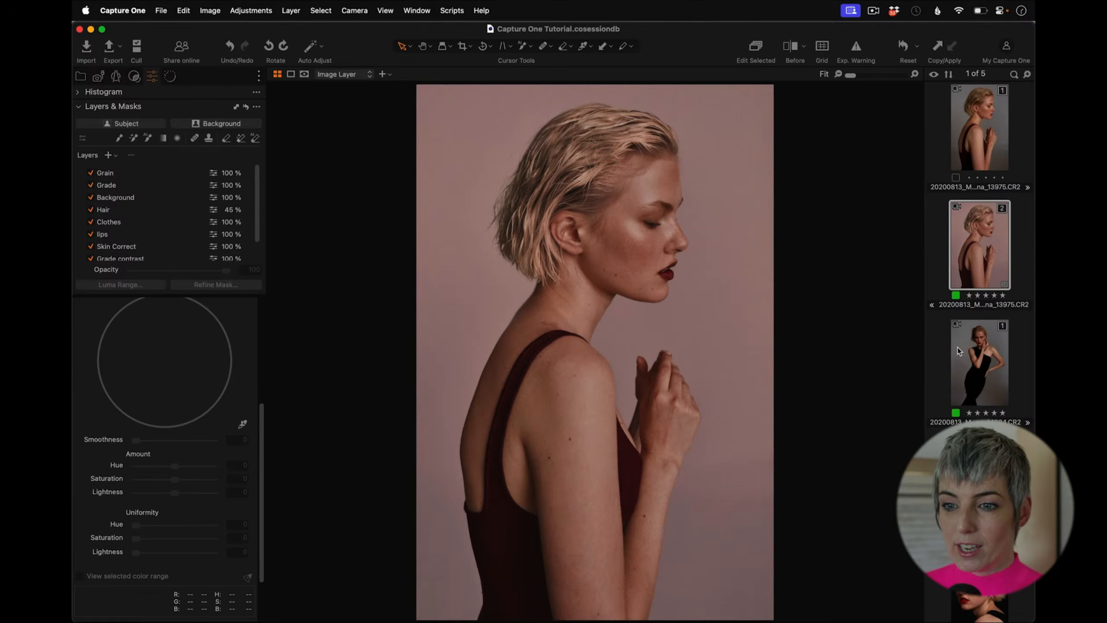
# Step: Select the first image and set the High Dynamic Range Shadow to 35 and Highlight to -34
pyautogui.click(982, 124)
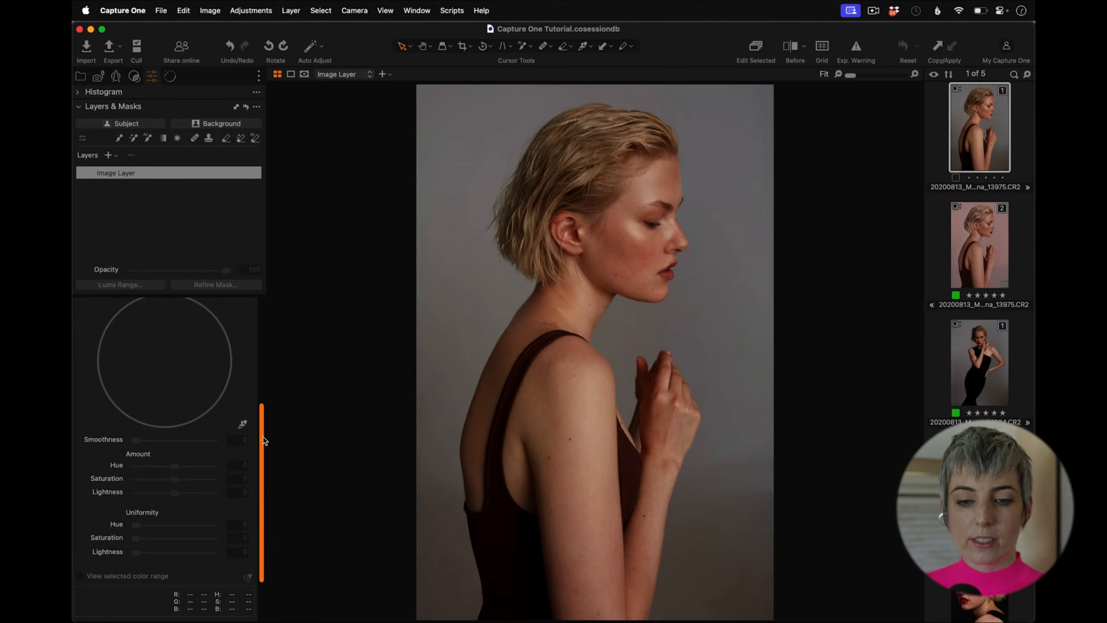
pyautogui.moveTo(263, 437); pyautogui.dragTo(275, 313)
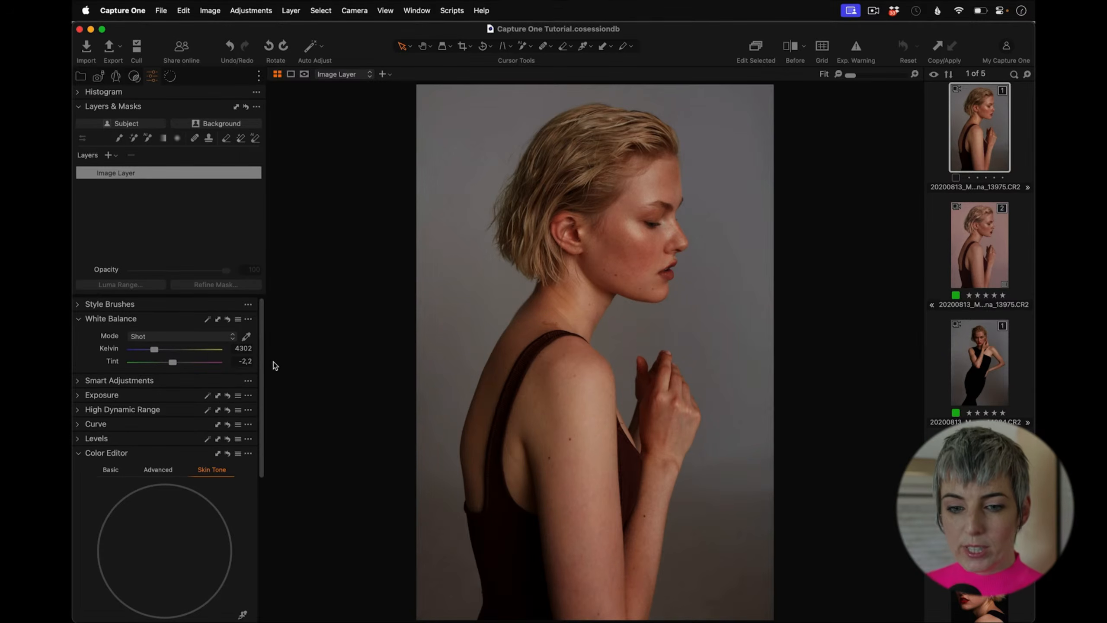
pyautogui.click(78, 396)
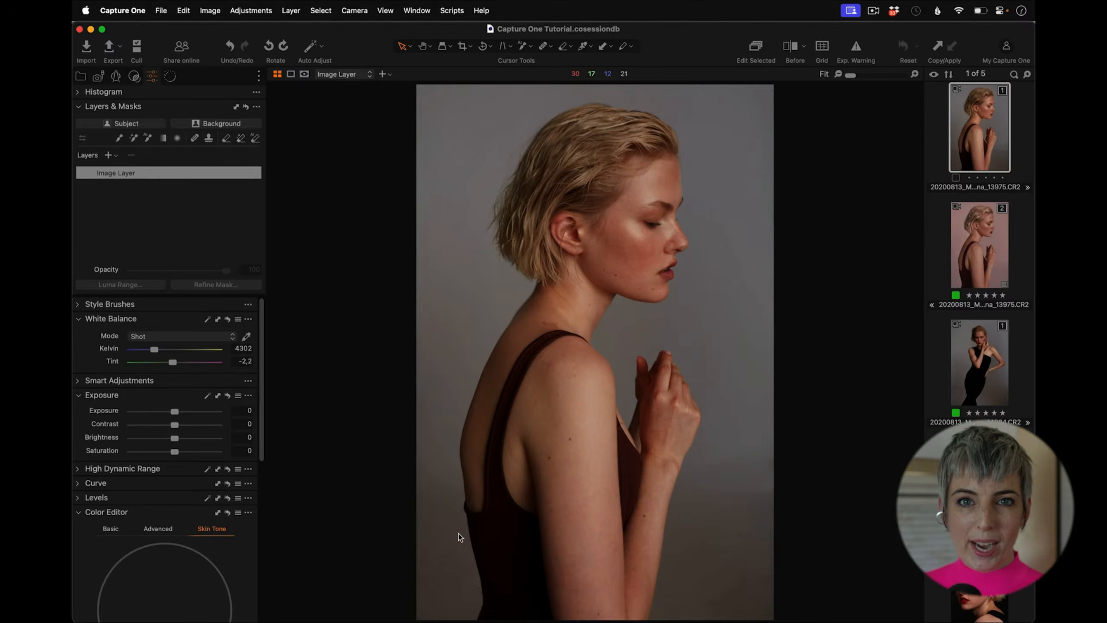
pyautogui.click(79, 469)
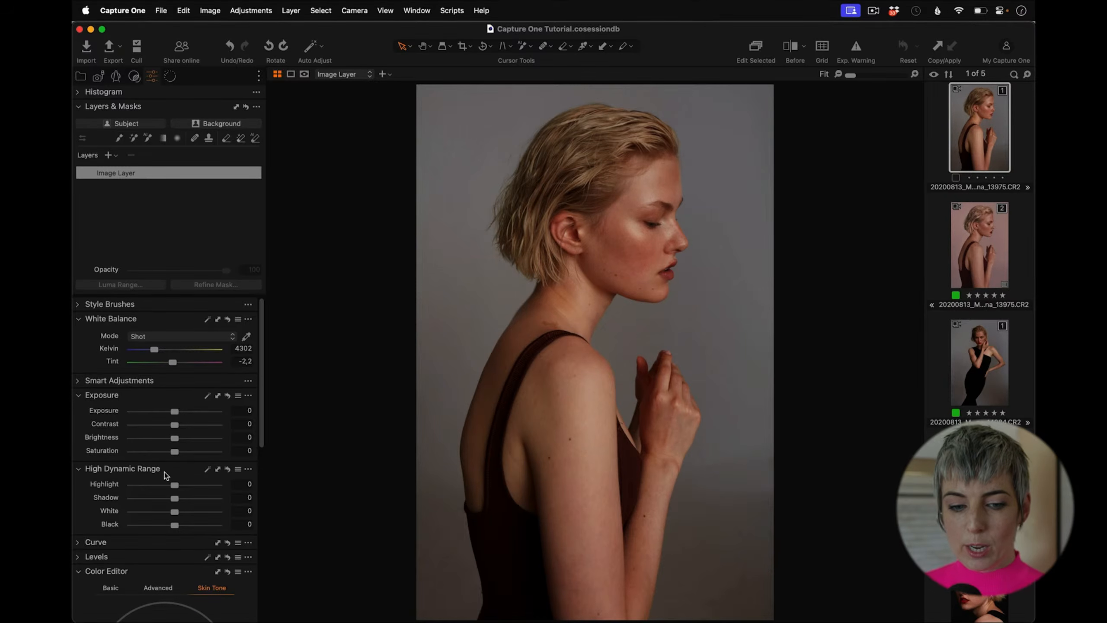
pyautogui.moveTo(175, 500); pyautogui.dragTo(190, 501)
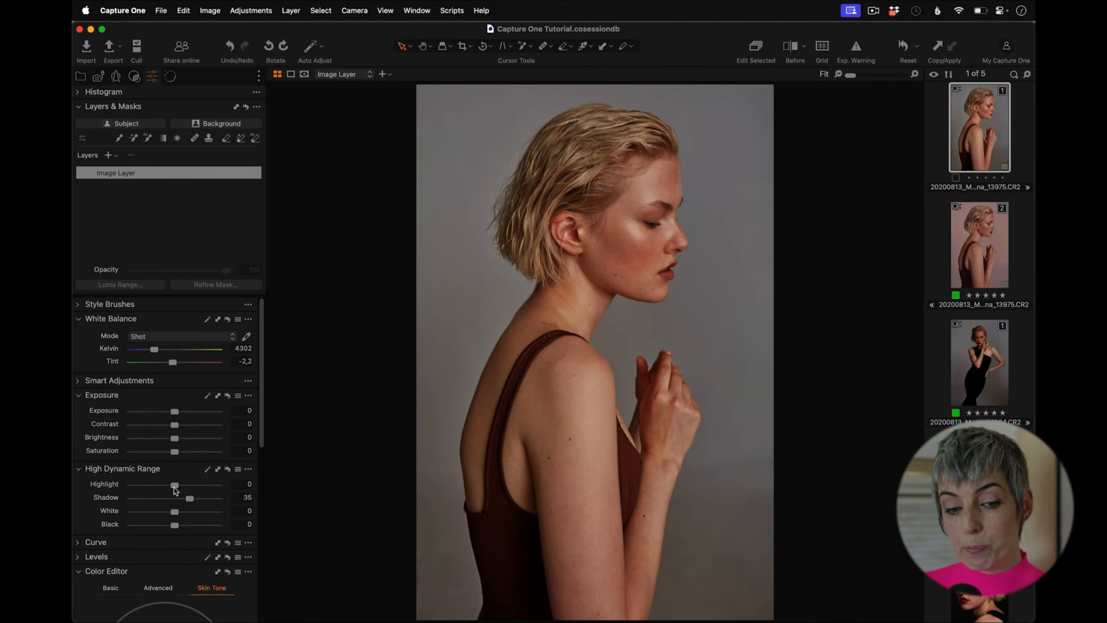
pyautogui.moveTo(172, 487); pyautogui.dragTo(161, 486)
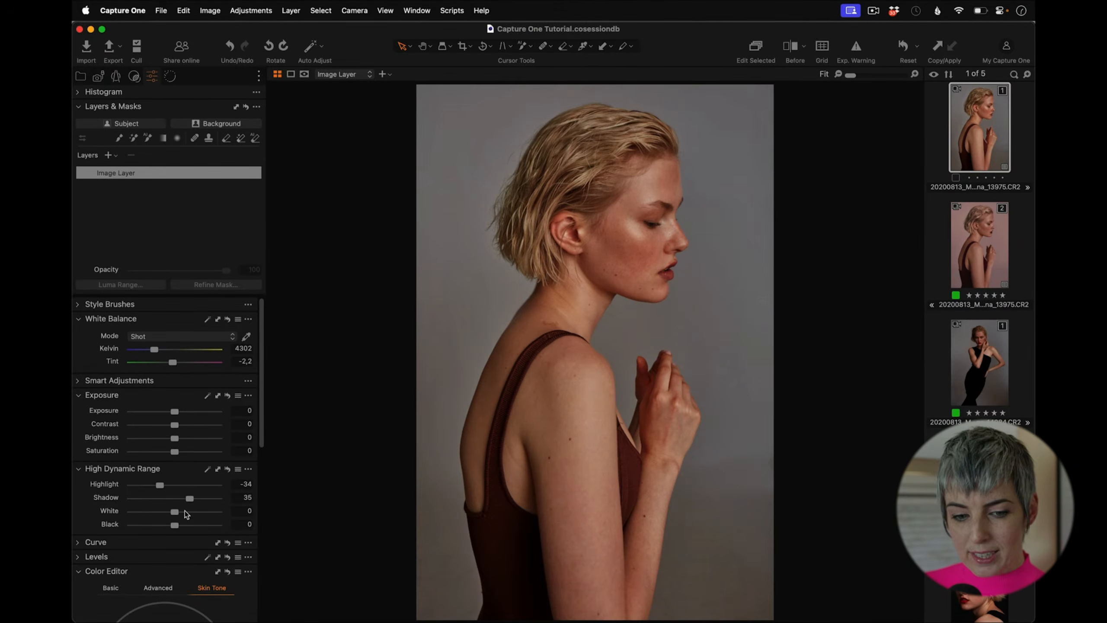
# Step: Set the High Dynamic Range White to -16 and Black to 19
pyautogui.moveTo(175, 514); pyautogui.dragTo(170, 515)
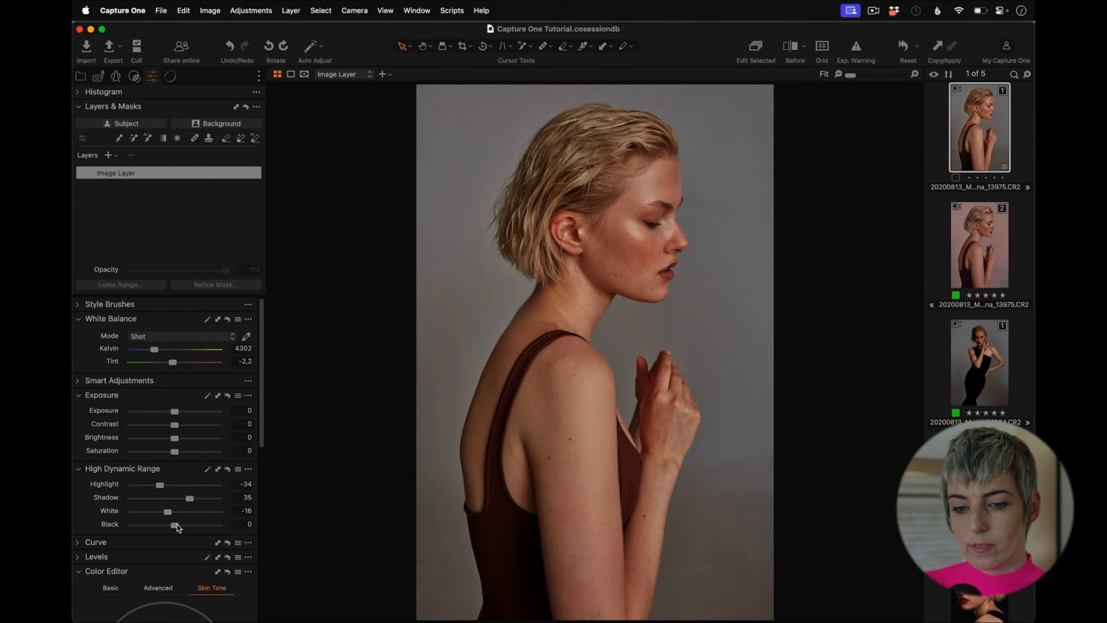
pyautogui.moveTo(175, 526); pyautogui.dragTo(179, 526)
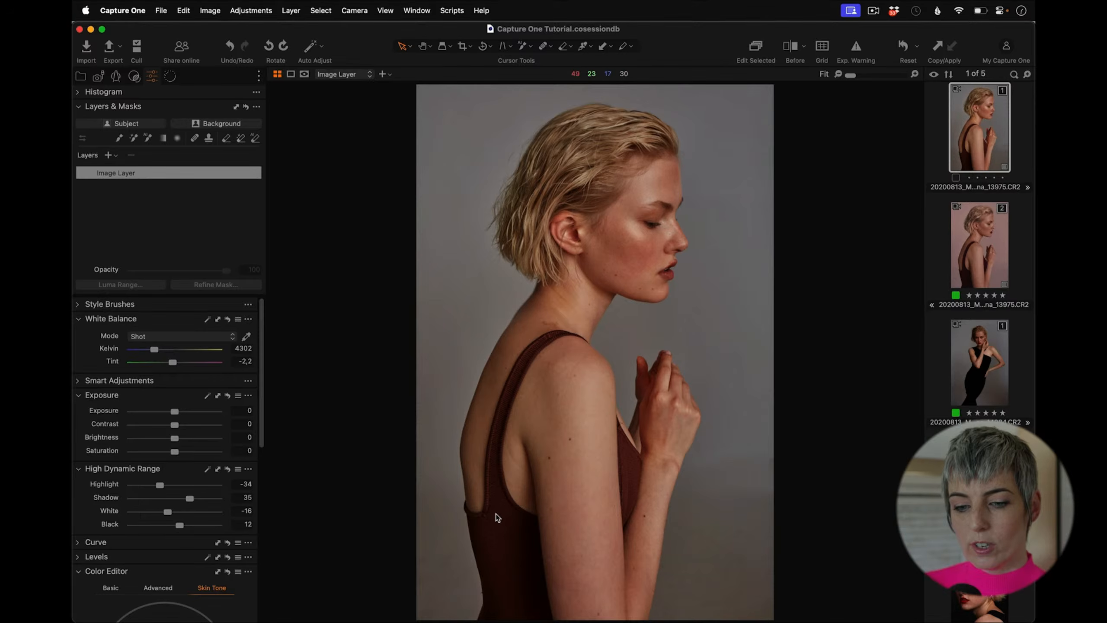
pyautogui.moveTo(179, 527)
pyautogui.mouseDown()
pyautogui.moveTo(211, 528)
pyautogui.moveTo(183, 527)
pyautogui.mouseUp()
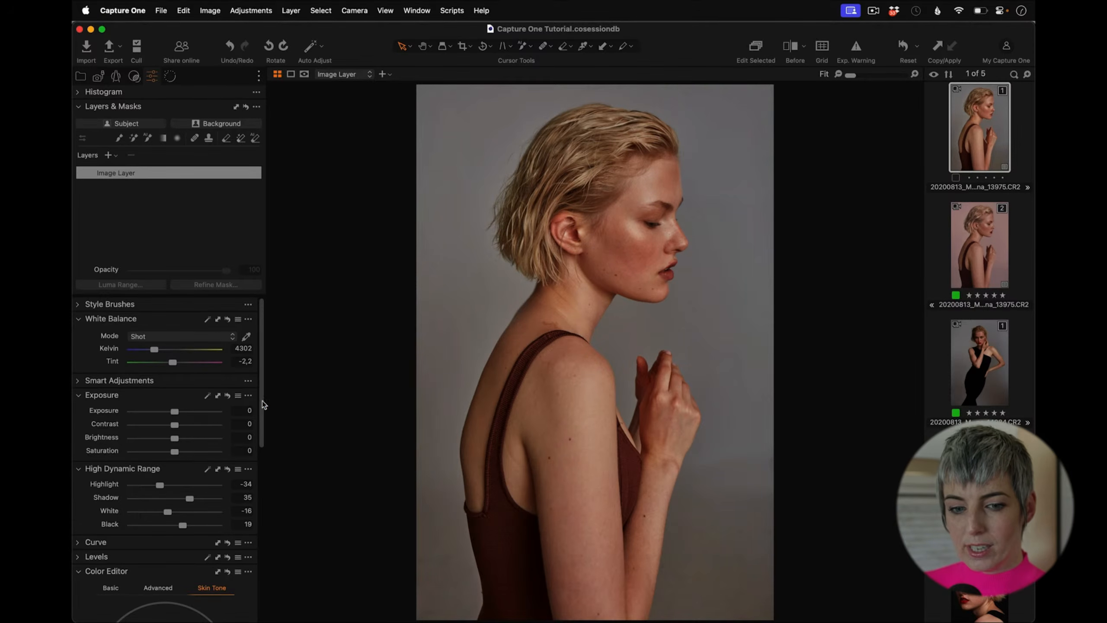
# Step: Add an adjustment layer and build an AI mask covering the model's face, neck, shoulders and arms
pyautogui.scroll(-5, 262, 401)
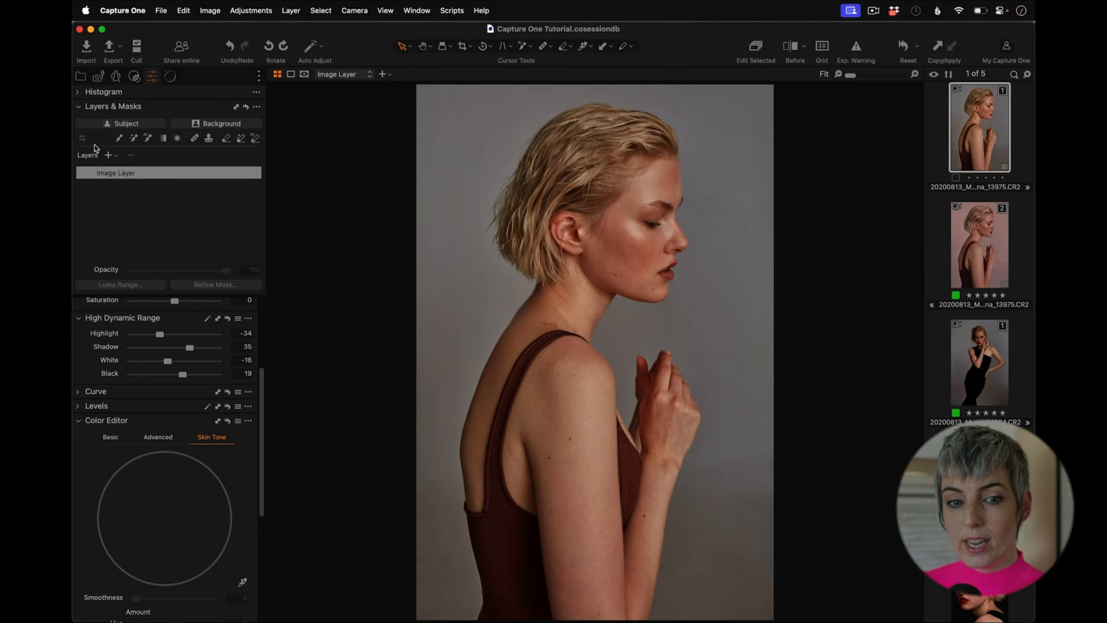
pyautogui.click(114, 155)
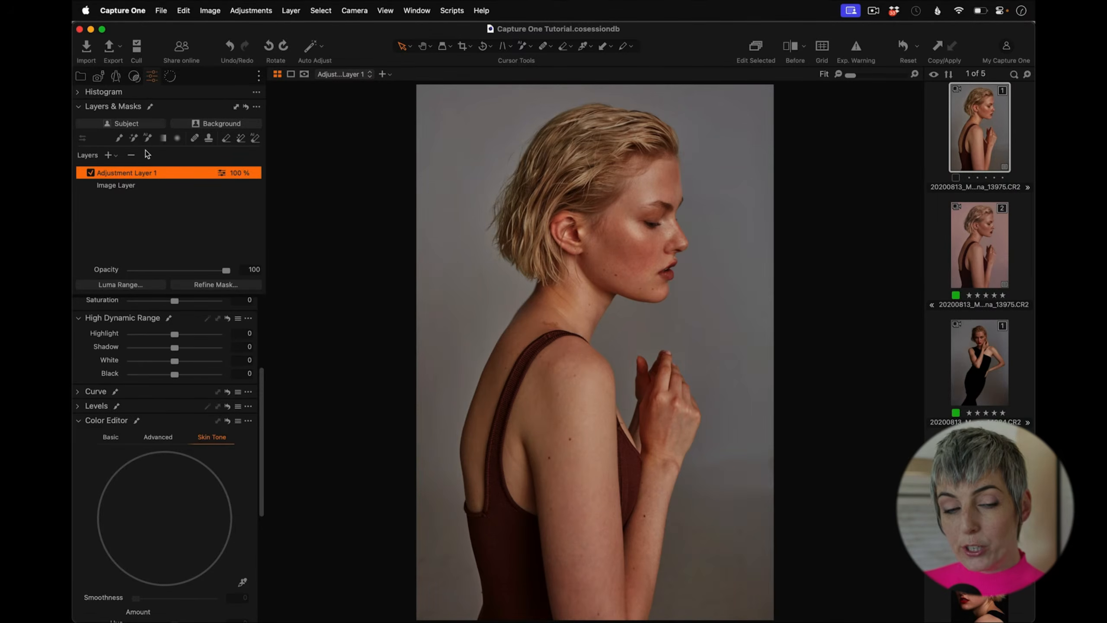
pyautogui.click(148, 138)
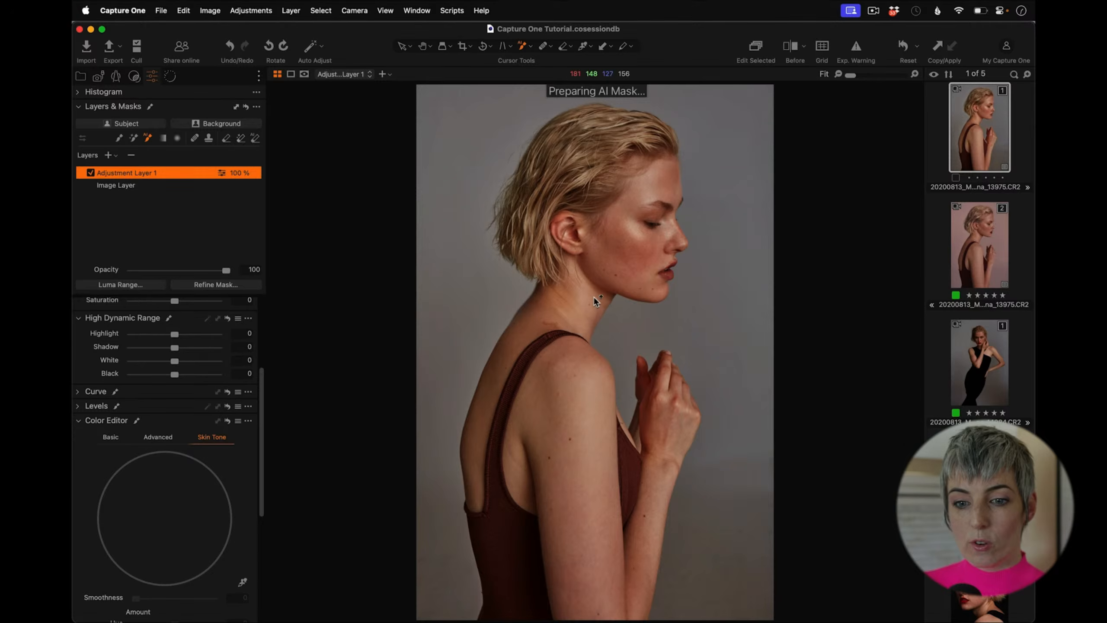
pyautogui.click(570, 359)
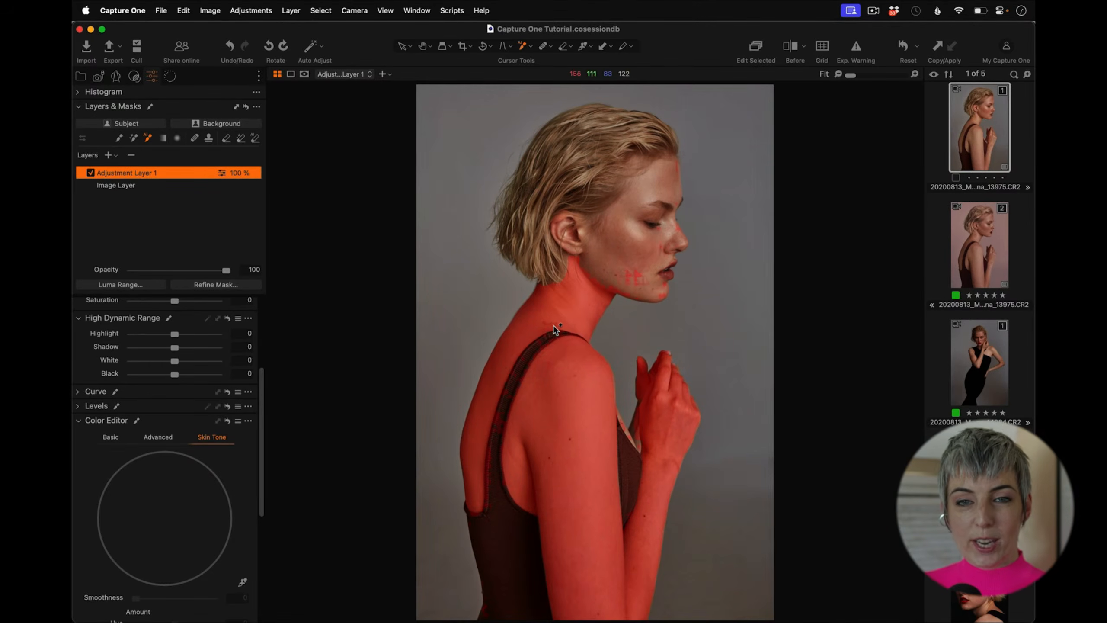
pyautogui.click(574, 446)
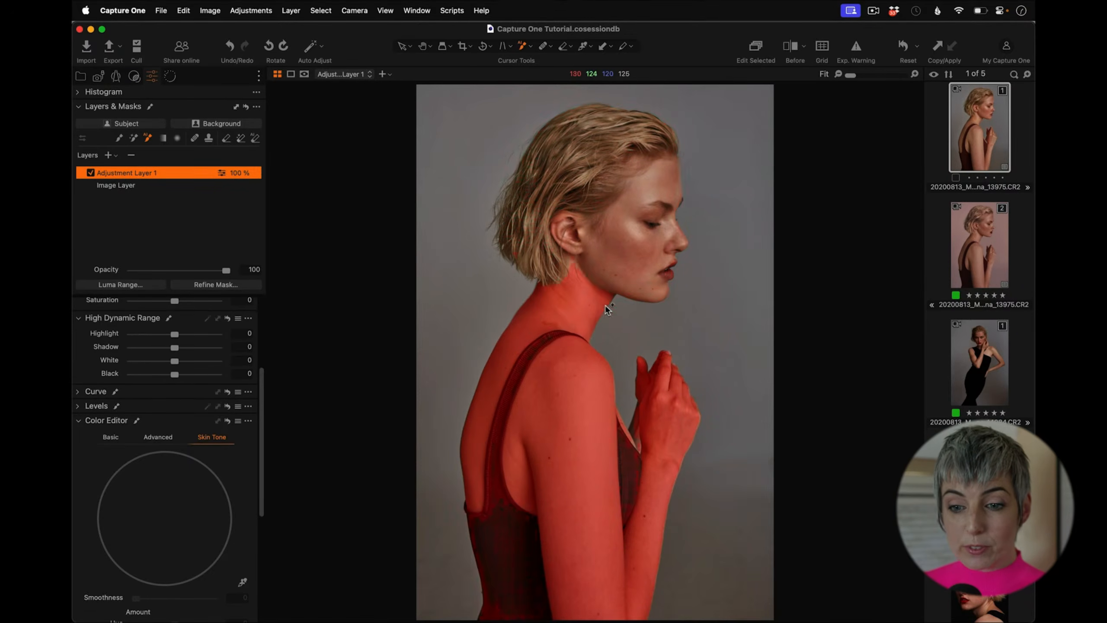
pyautogui.click(629, 248)
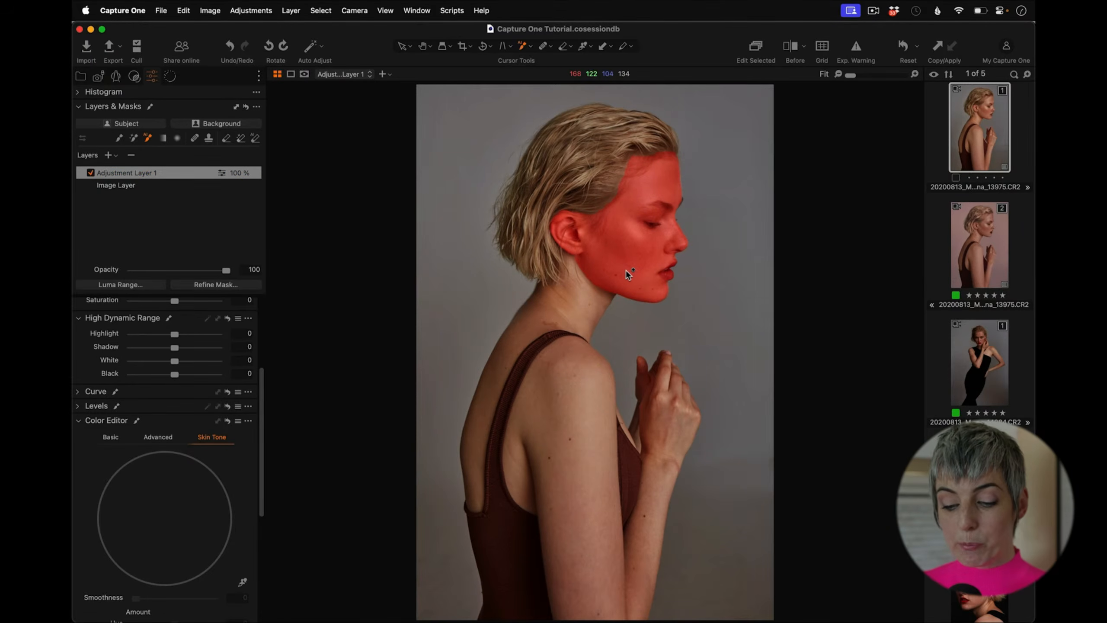
pyautogui.press('m')
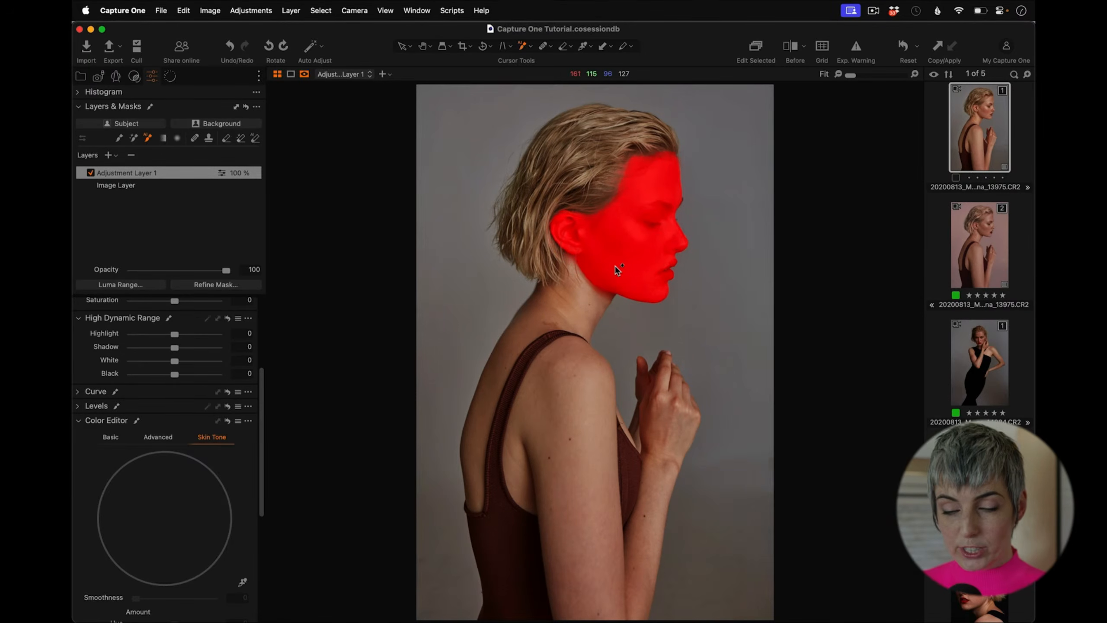
pyautogui.click(590, 300)
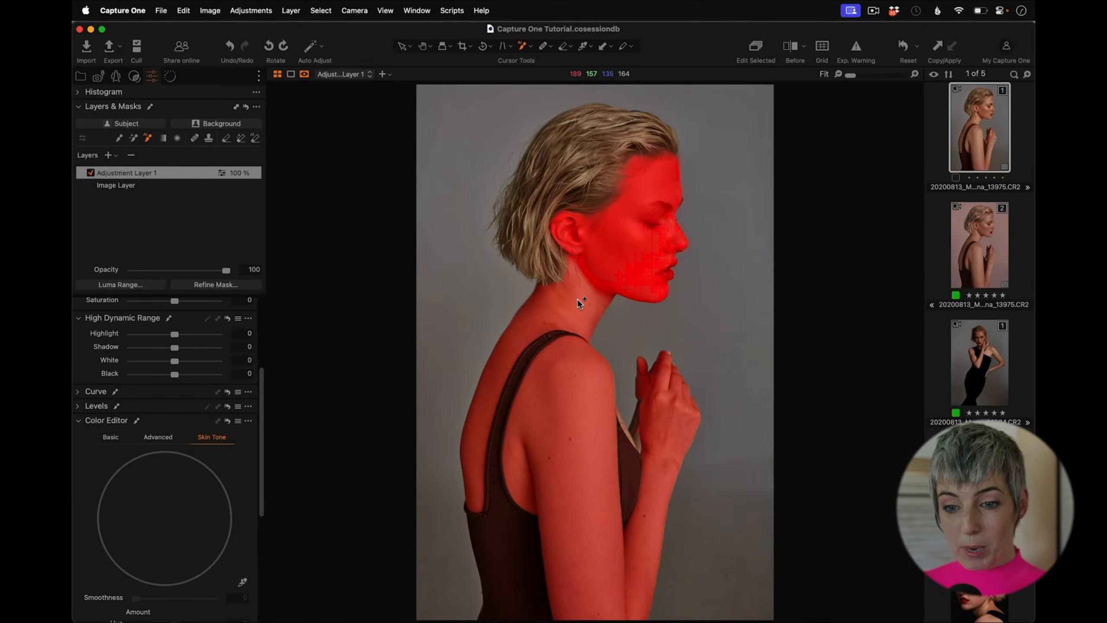
pyautogui.click(583, 324)
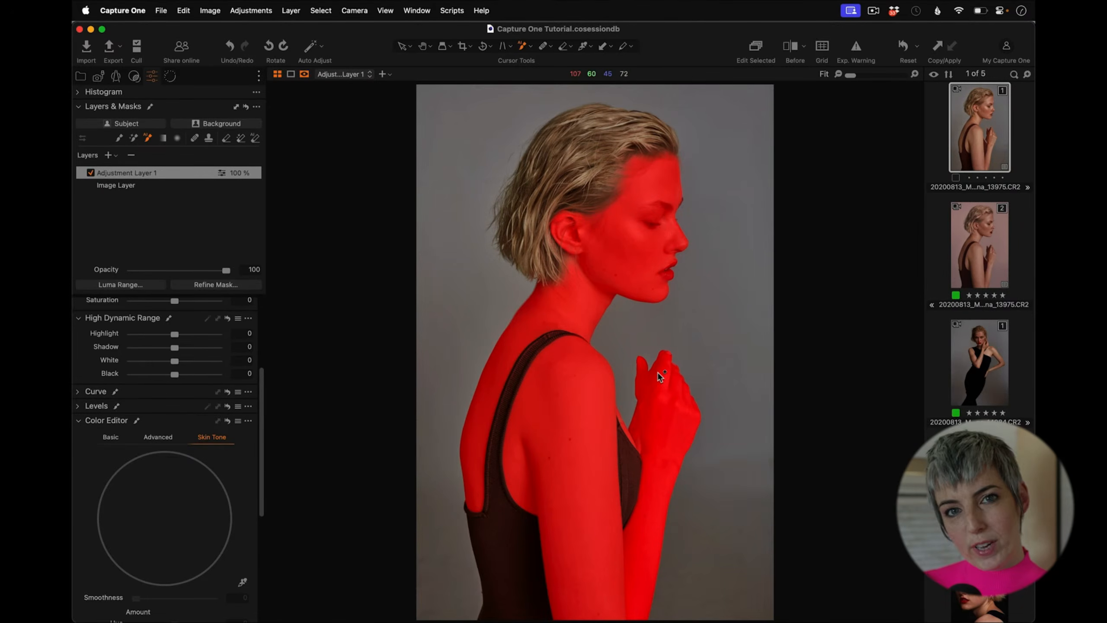
pyautogui.click(633, 283)
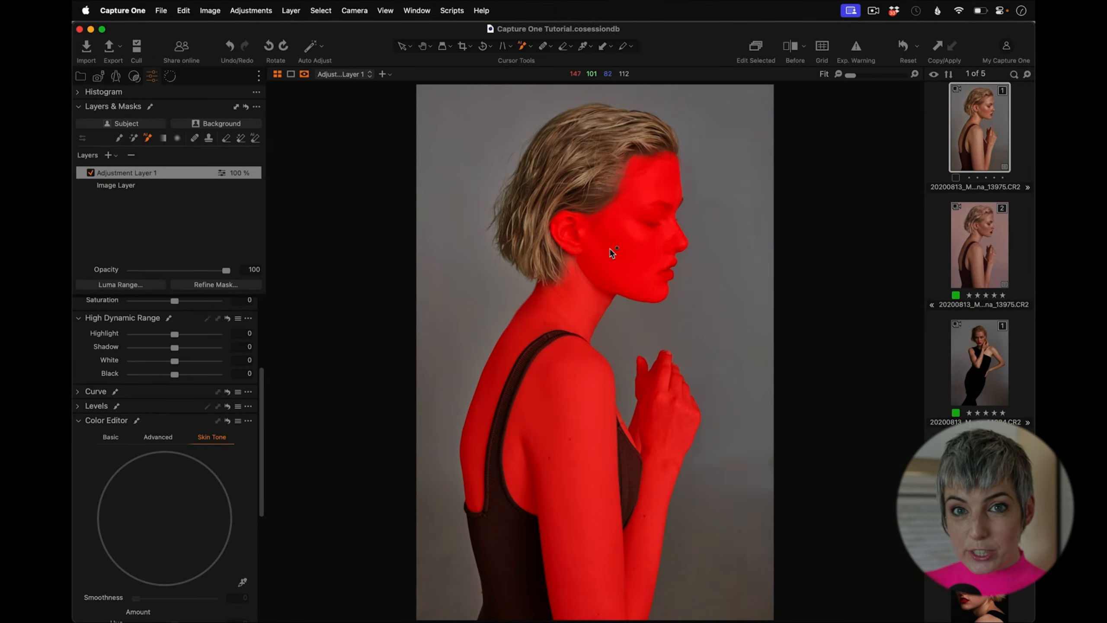
# Step: Rename the adjustment layer to Skin correct and hide the mask overlay
pyautogui.click(152, 174)
pyautogui.doubleClick(152, 174)
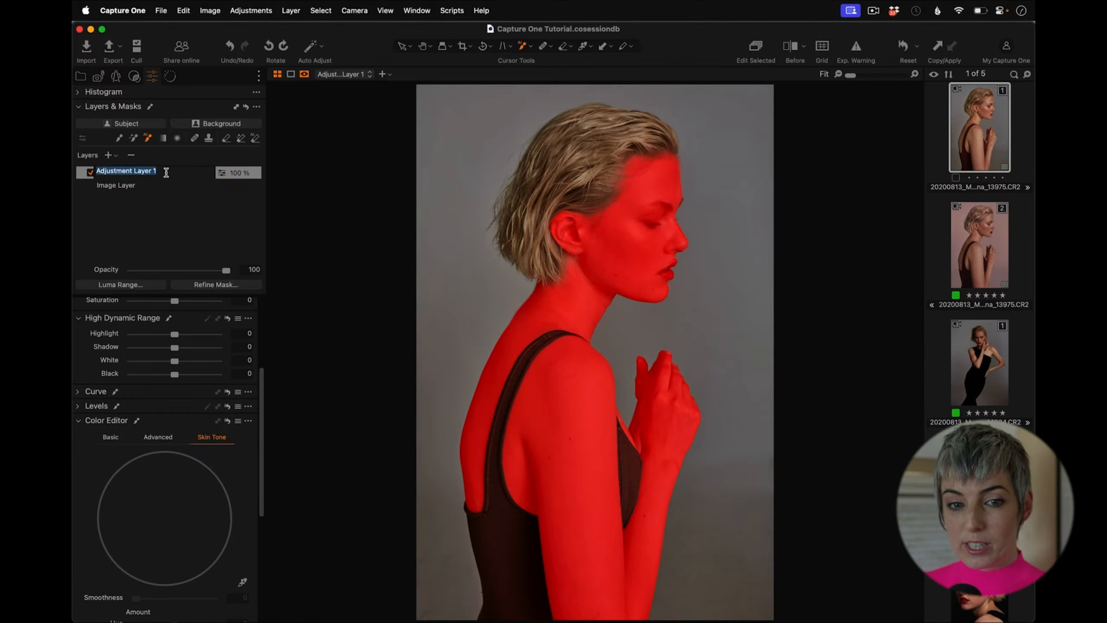
pyautogui.write('Skin')
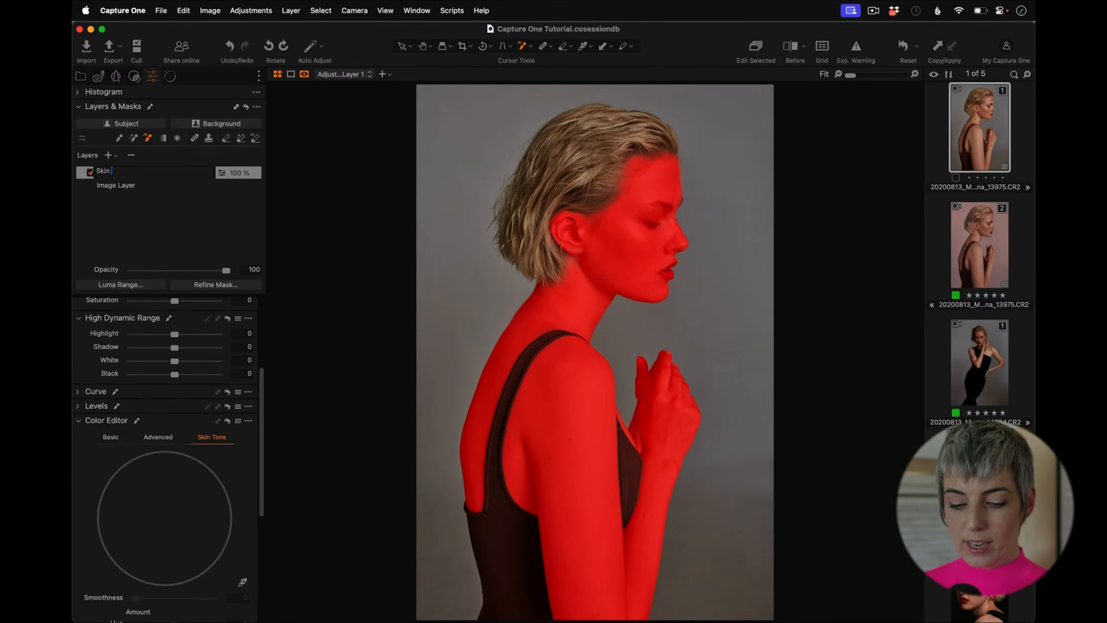
pyautogui.write('correct')
pyautogui.press('Return')
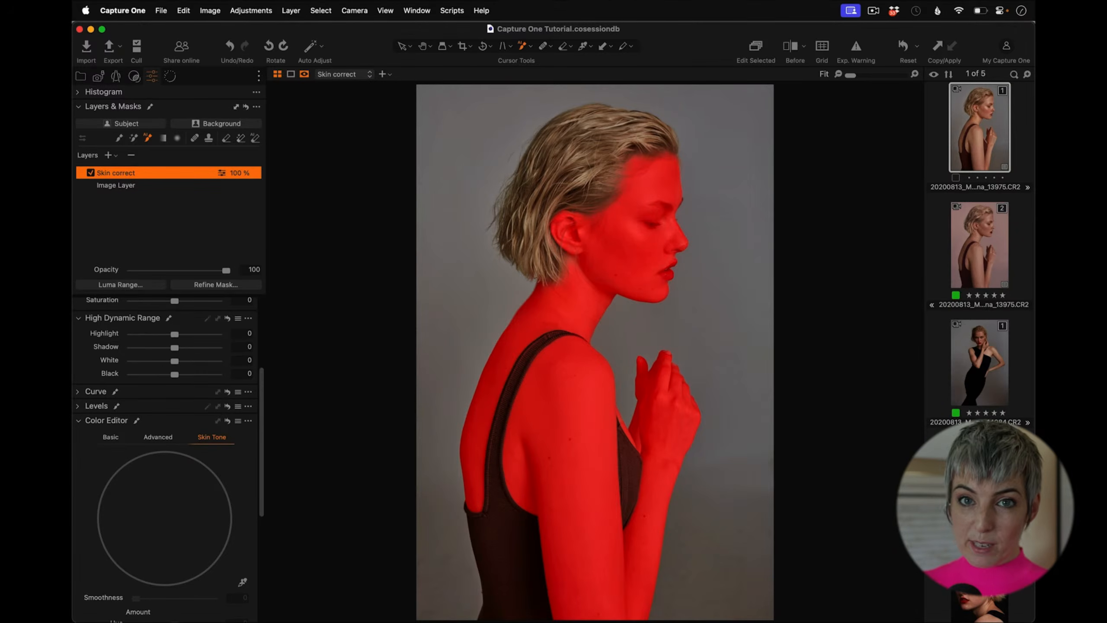
pyautogui.press('m')
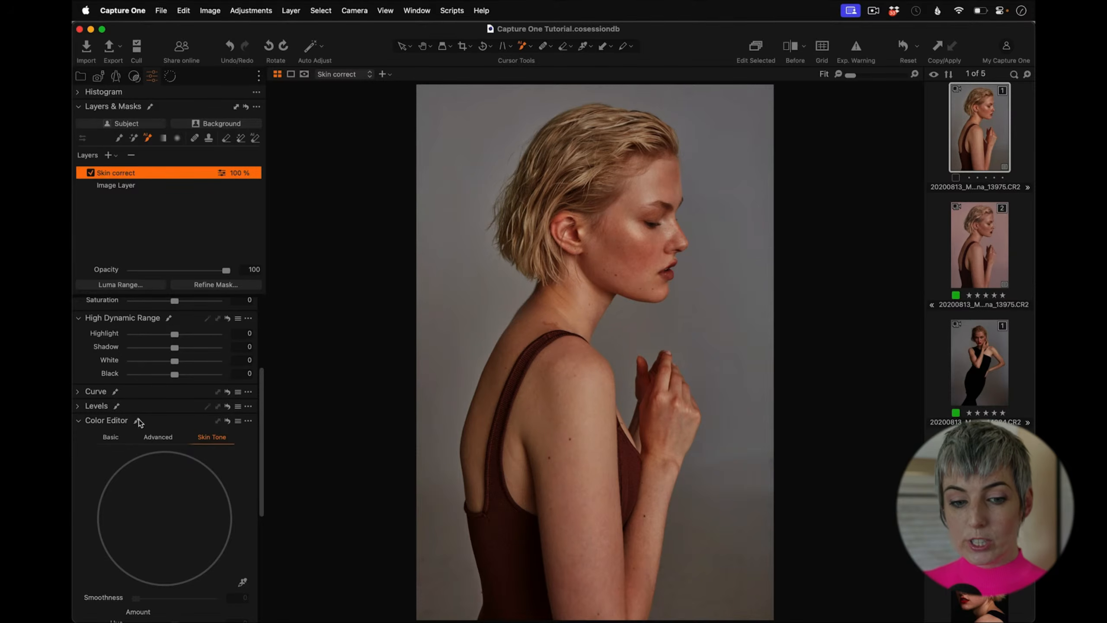
# Step: Pick the skin tone from the model's shoulder in the Color Editor Skin Tone tool and widen the selected hue range
pyautogui.moveTo(260, 397); pyautogui.dragTo(256, 455)
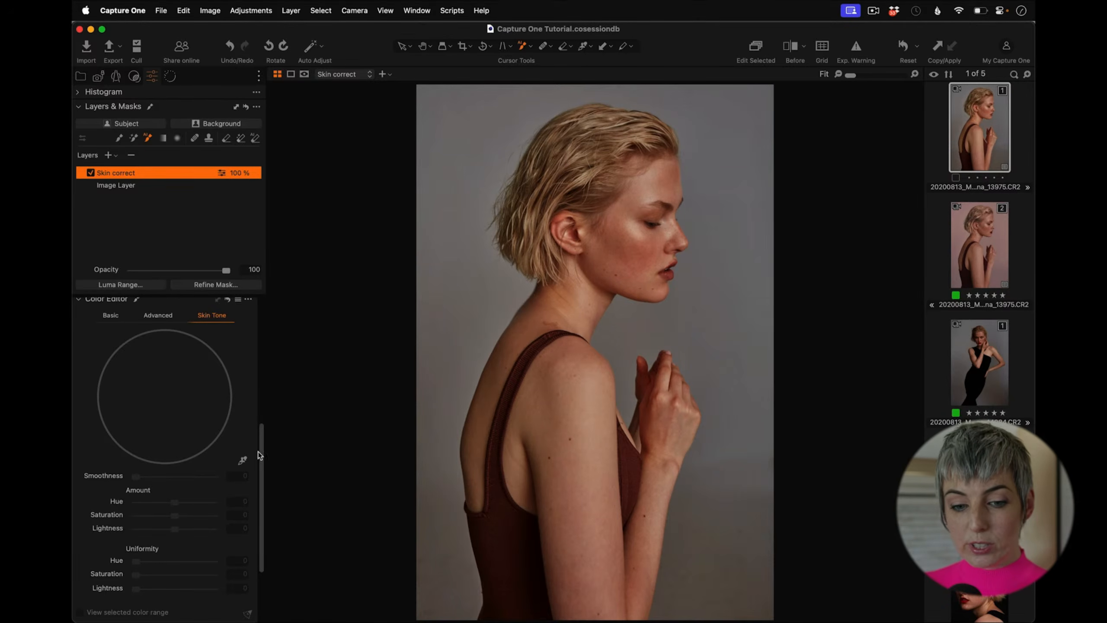
pyautogui.click(244, 462)
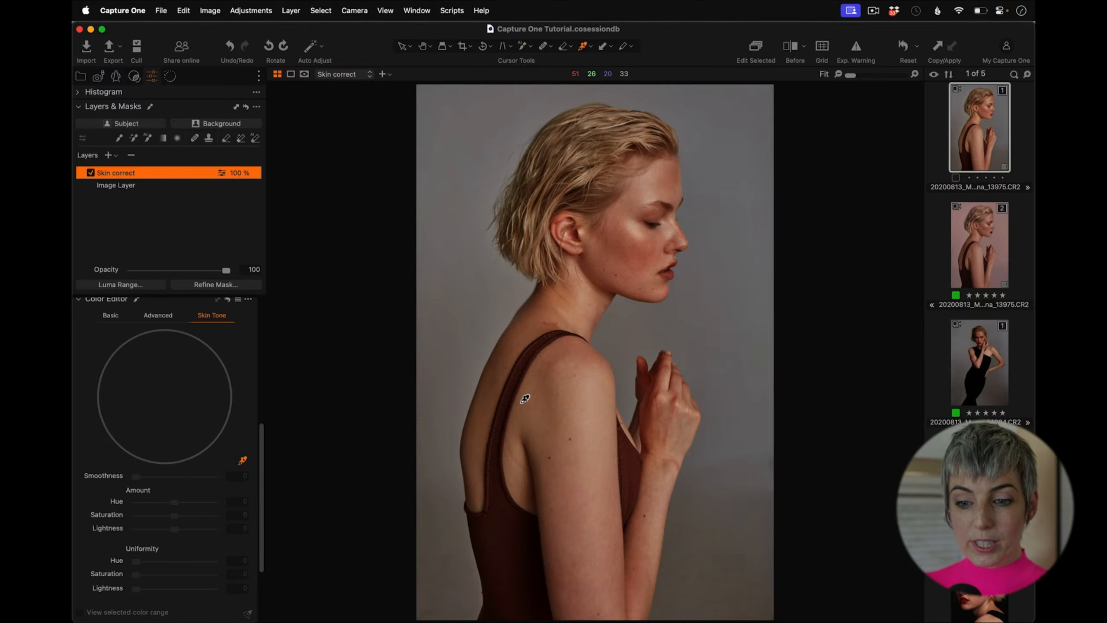
pyautogui.click(592, 401)
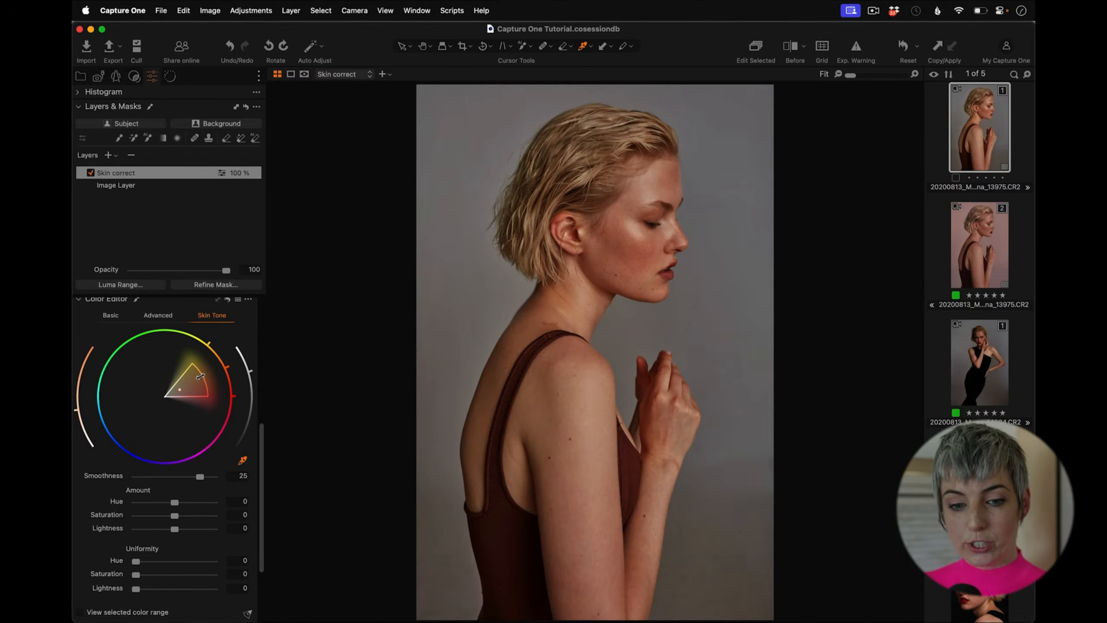
pyautogui.moveTo(199, 376); pyautogui.dragTo(225, 369)
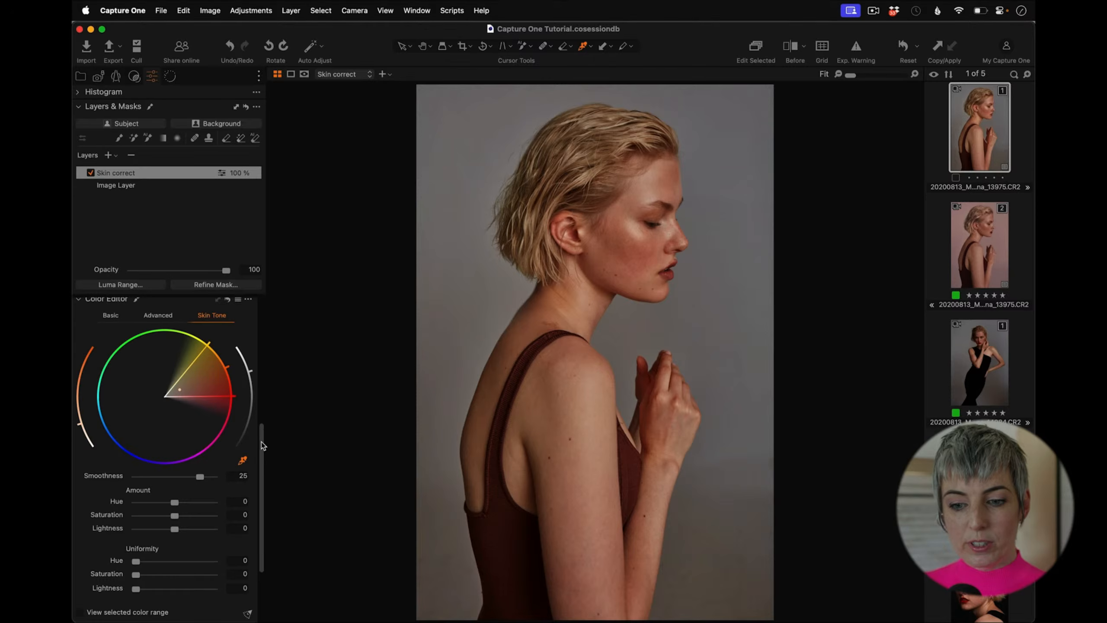
# Step: Set the Skin Tone Uniformity Hue to 50.1 and Saturation to 38.8
pyautogui.moveTo(262, 442); pyautogui.dragTo(263, 482)
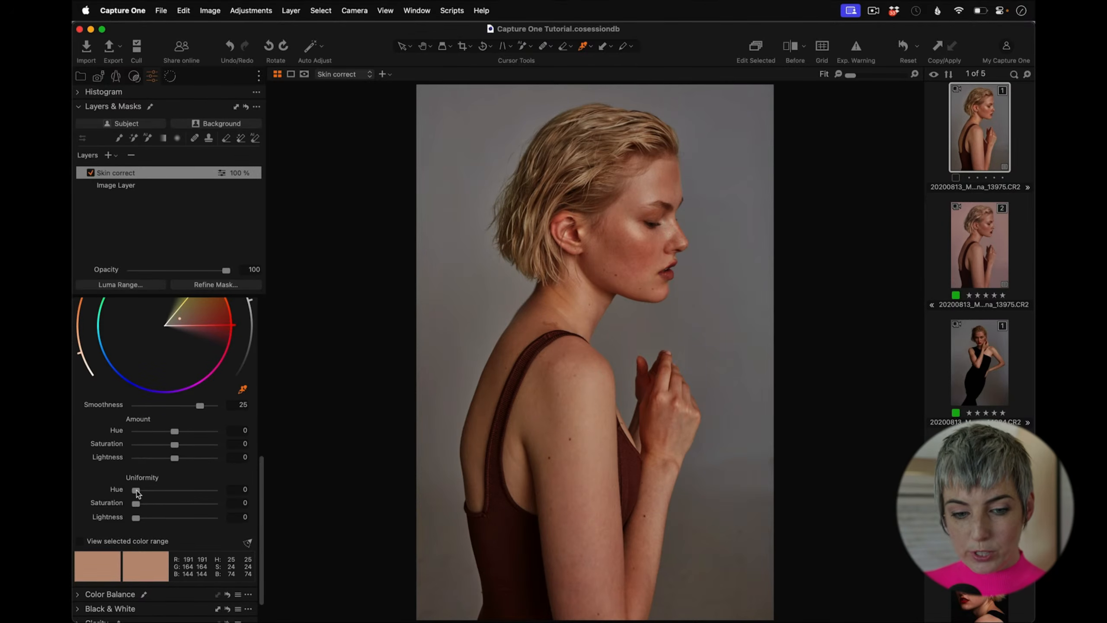
pyautogui.moveTo(139, 491); pyautogui.dragTo(239, 497)
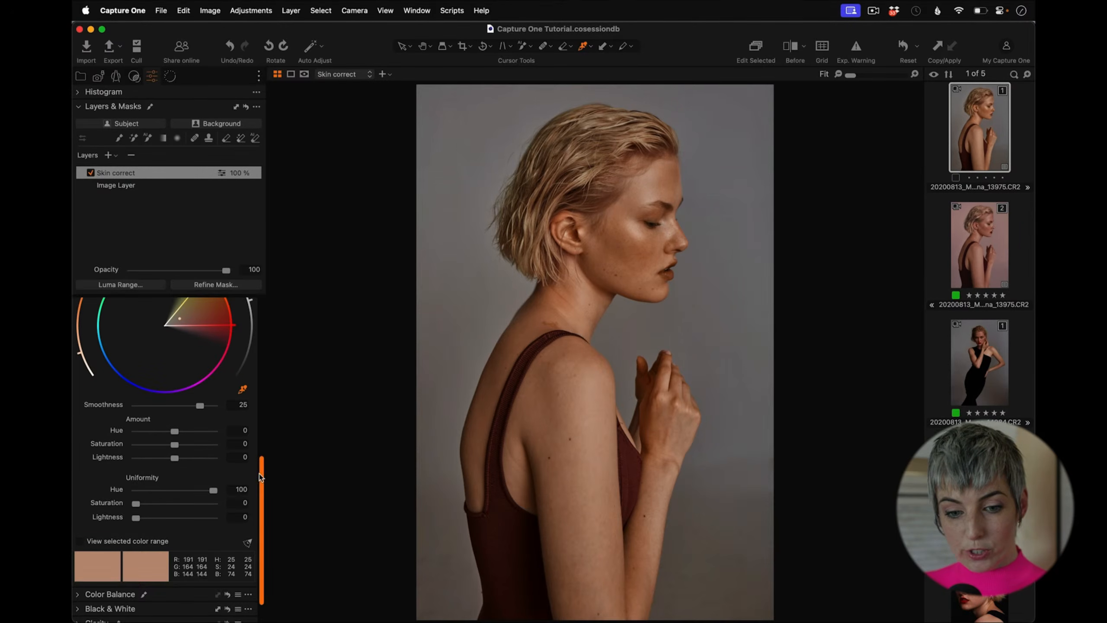
pyautogui.moveTo(260, 474); pyautogui.dragTo(265, 449)
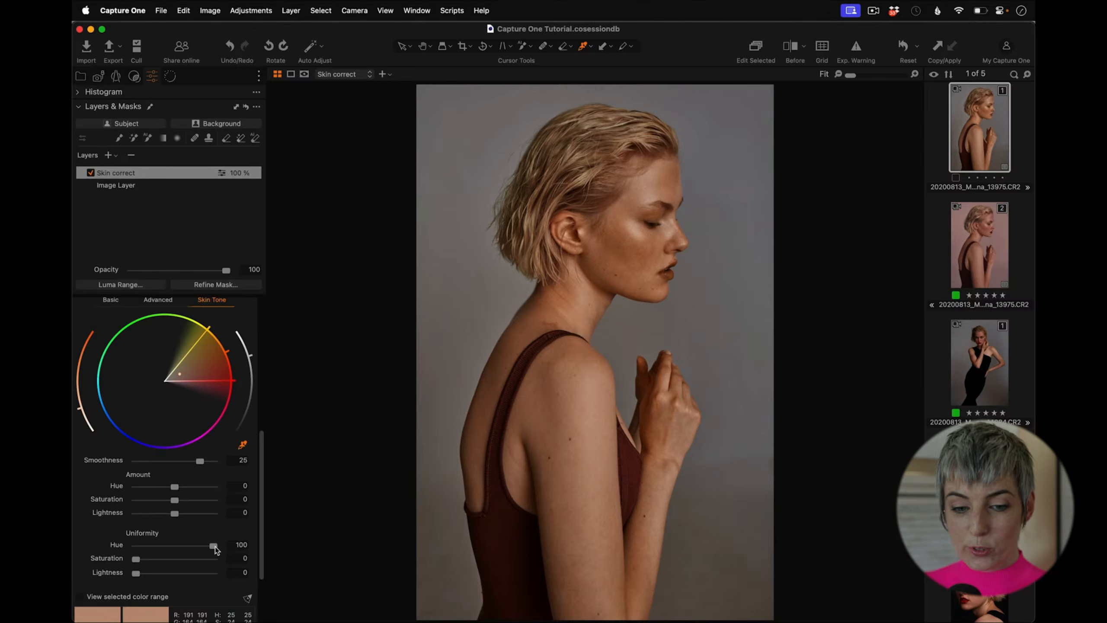
pyautogui.moveTo(214, 548); pyautogui.dragTo(242, 563)
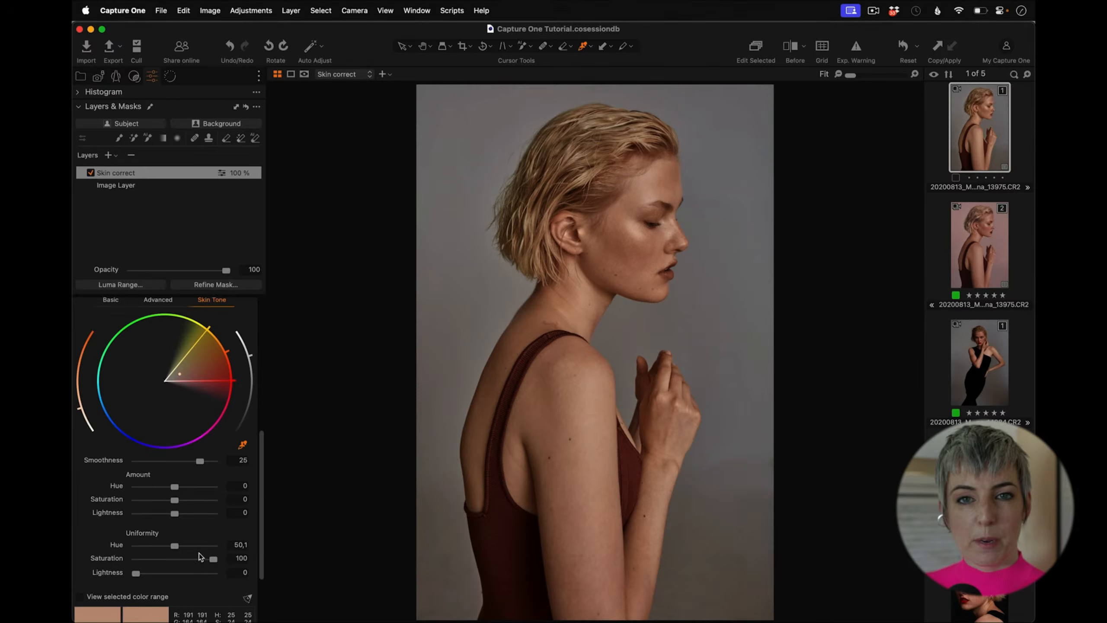
pyautogui.moveTo(212, 560); pyautogui.dragTo(164, 563)
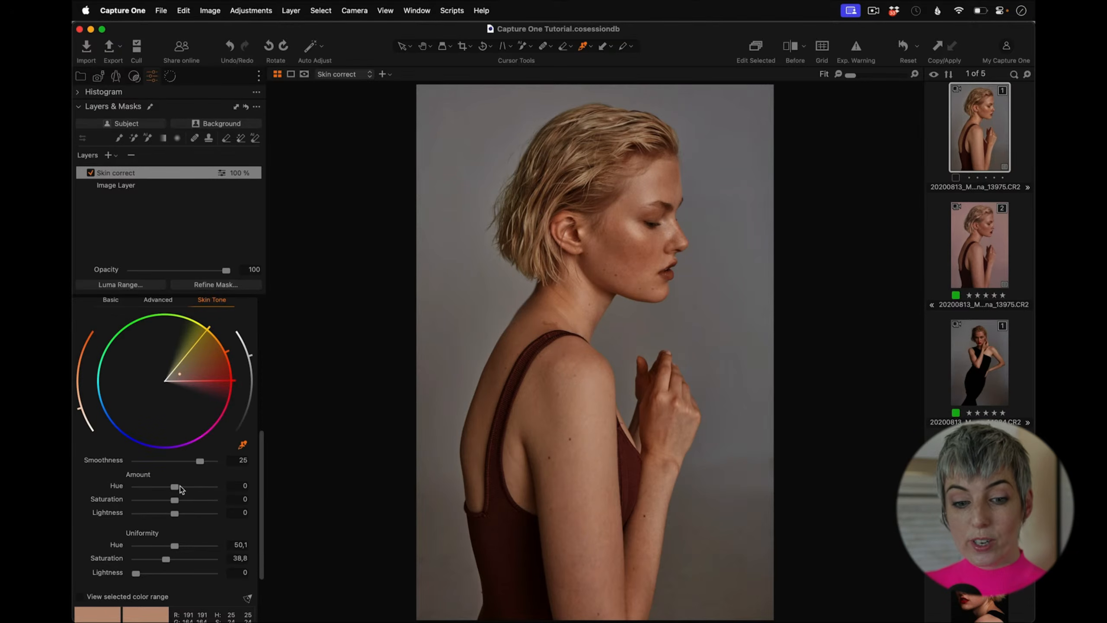
# Step: Set the Skin Tone Amount Hue to -1.1
pyautogui.moveTo(174, 487); pyautogui.dragTo(234, 497)
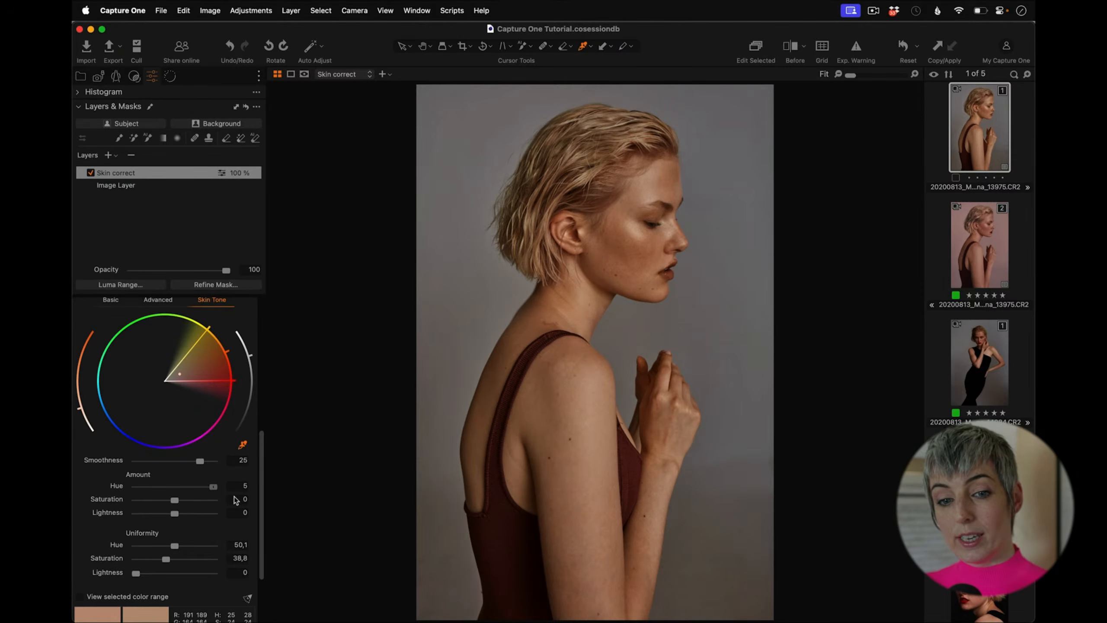
pyautogui.moveTo(213, 486); pyautogui.dragTo(172, 490)
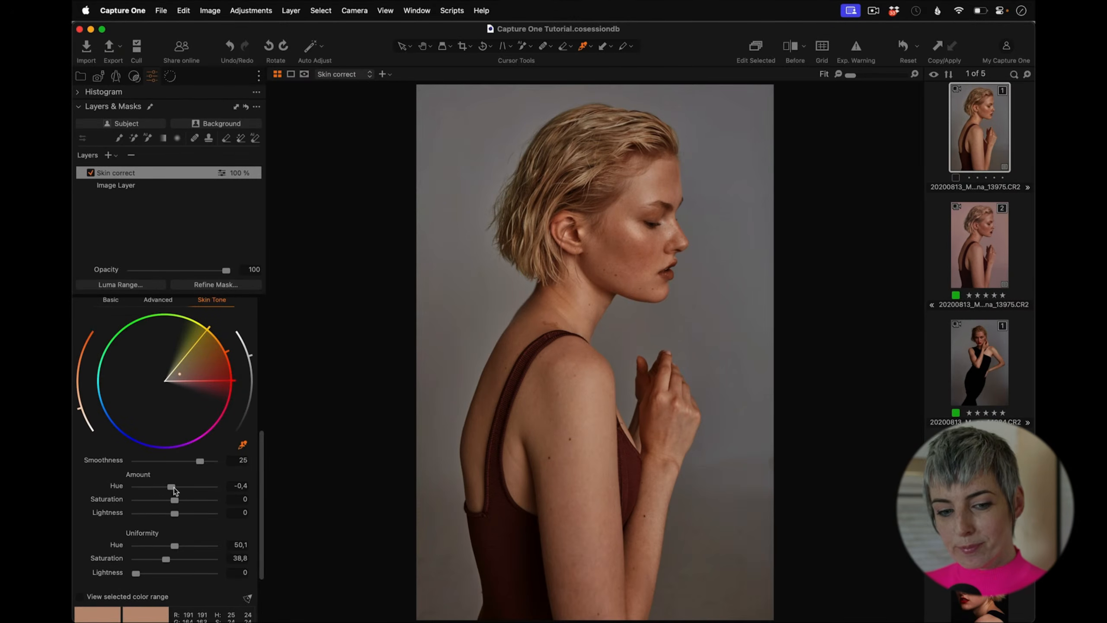
pyautogui.moveTo(173, 491); pyautogui.dragTo(169, 491)
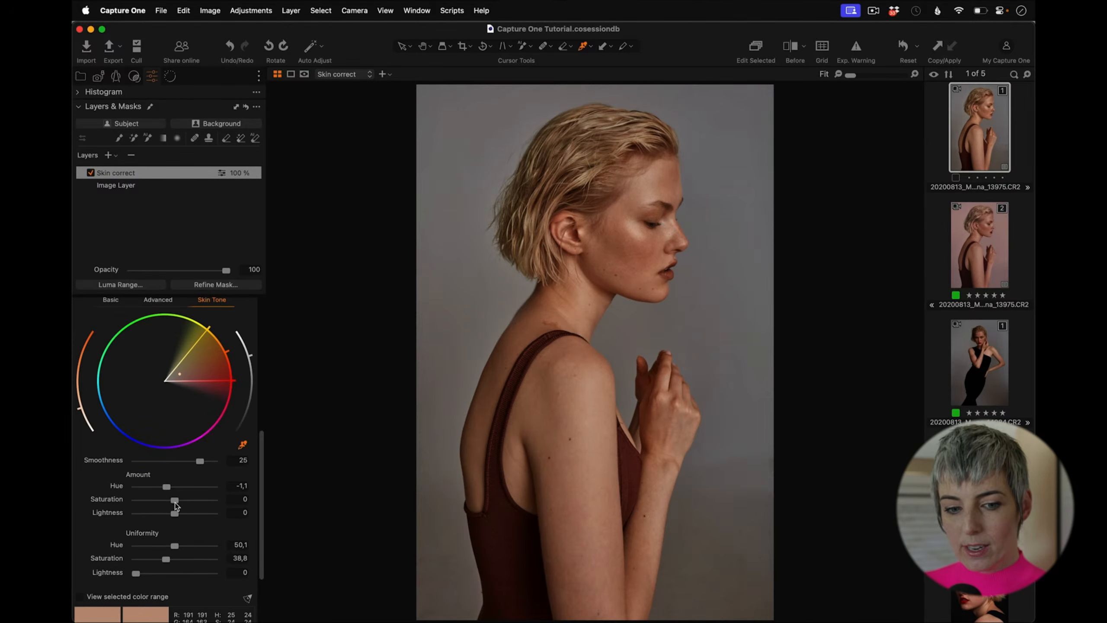
# Step: Set the Skin Tone Amount Saturation to -6.1 and Lightness to 4.4
pyautogui.moveTo(176, 499); pyautogui.dragTo(168, 501)
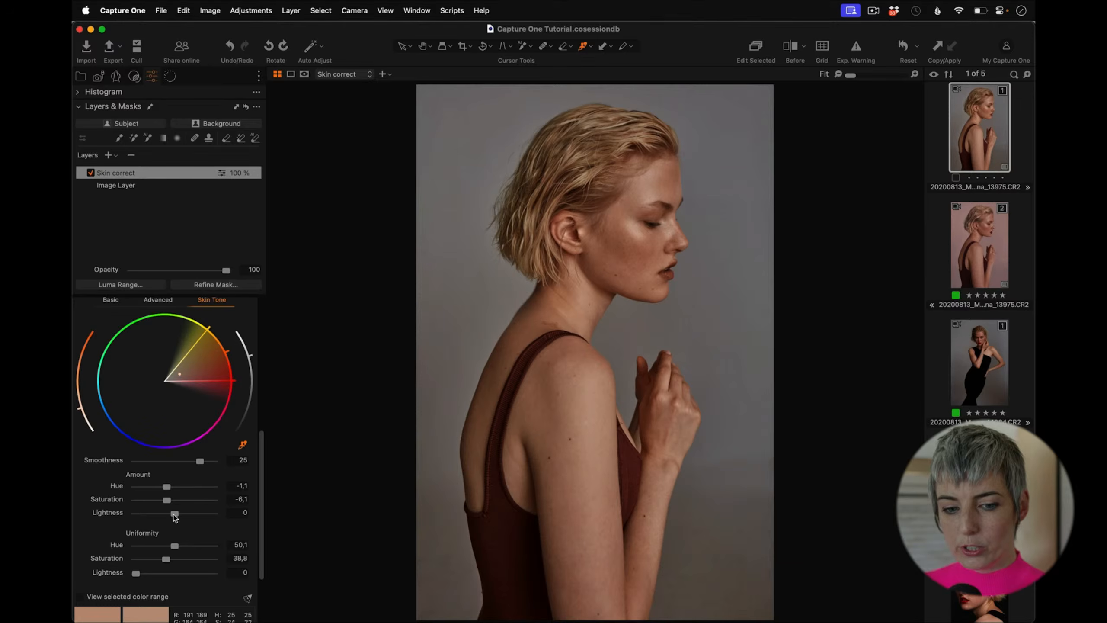
pyautogui.moveTo(175, 513); pyautogui.dragTo(239, 511)
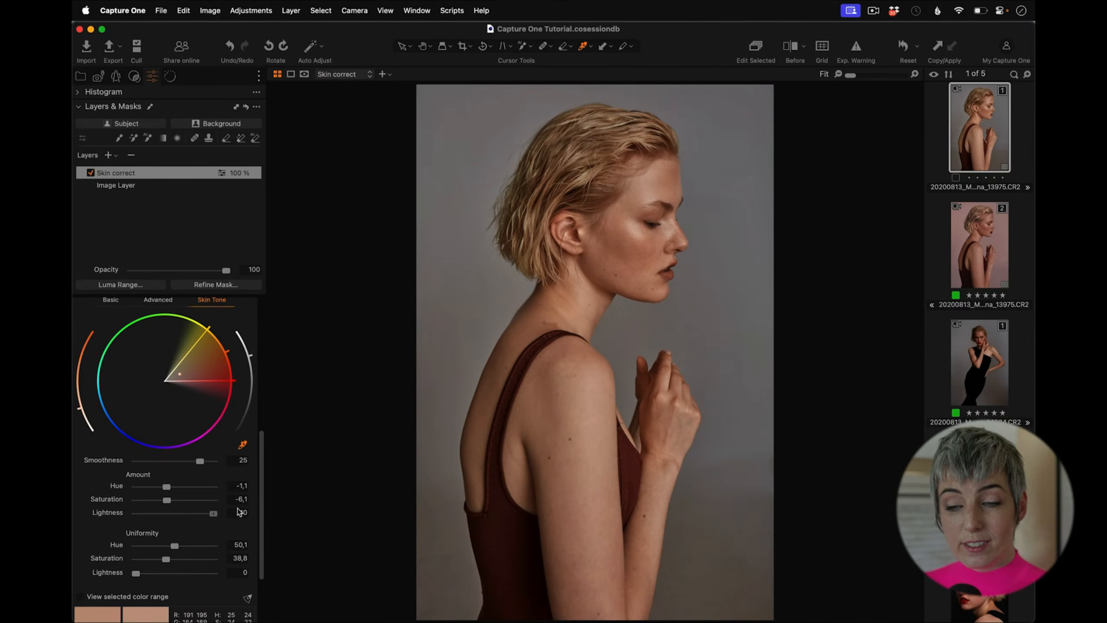
pyautogui.moveTo(239, 511); pyautogui.dragTo(183, 513)
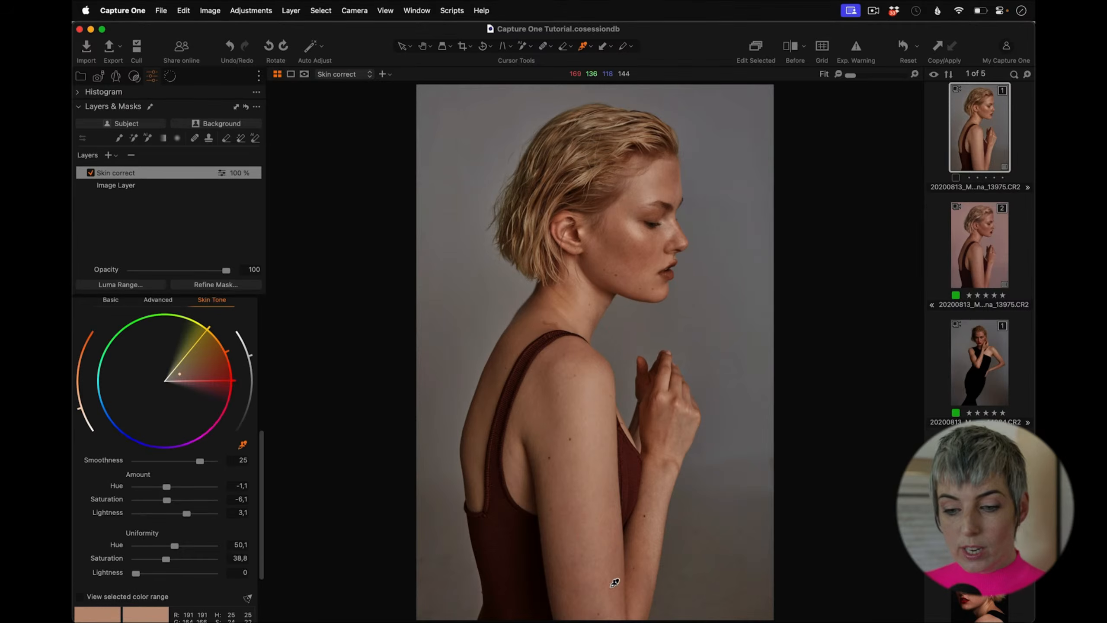
pyautogui.moveTo(185, 513); pyautogui.dragTo(192, 514)
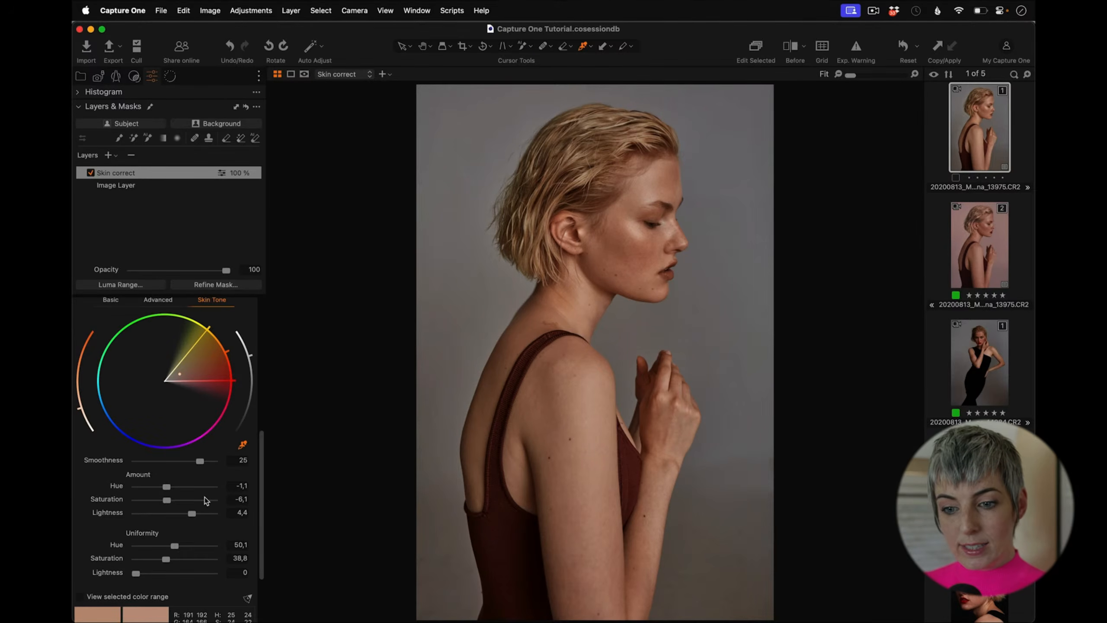
# Step: Add a new adjustment layer and rename it Hair
pyautogui.moveTo(262, 467); pyautogui.dragTo(279, 327)
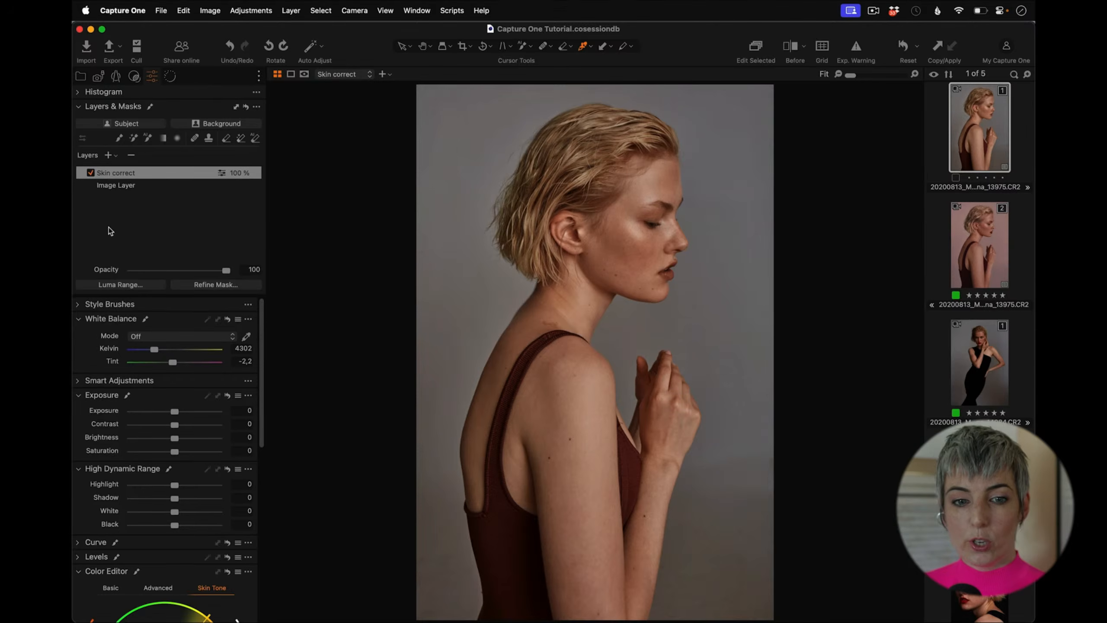
pyautogui.click(108, 155)
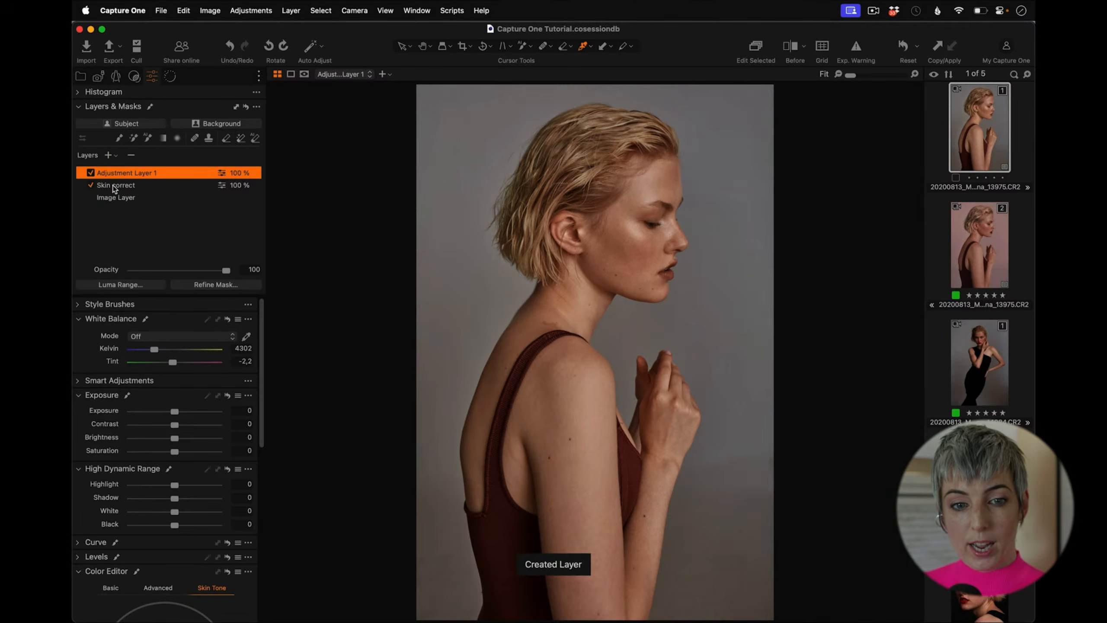
pyautogui.doubleClick(119, 173)
pyautogui.write('H')
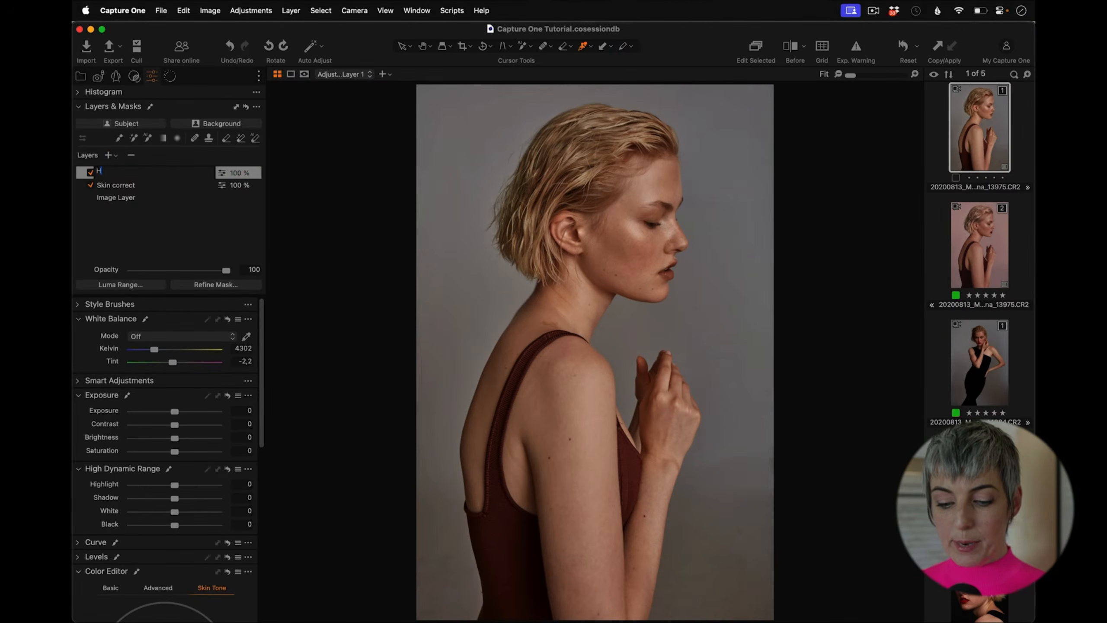
pyautogui.write('air')
pyautogui.press('Return')
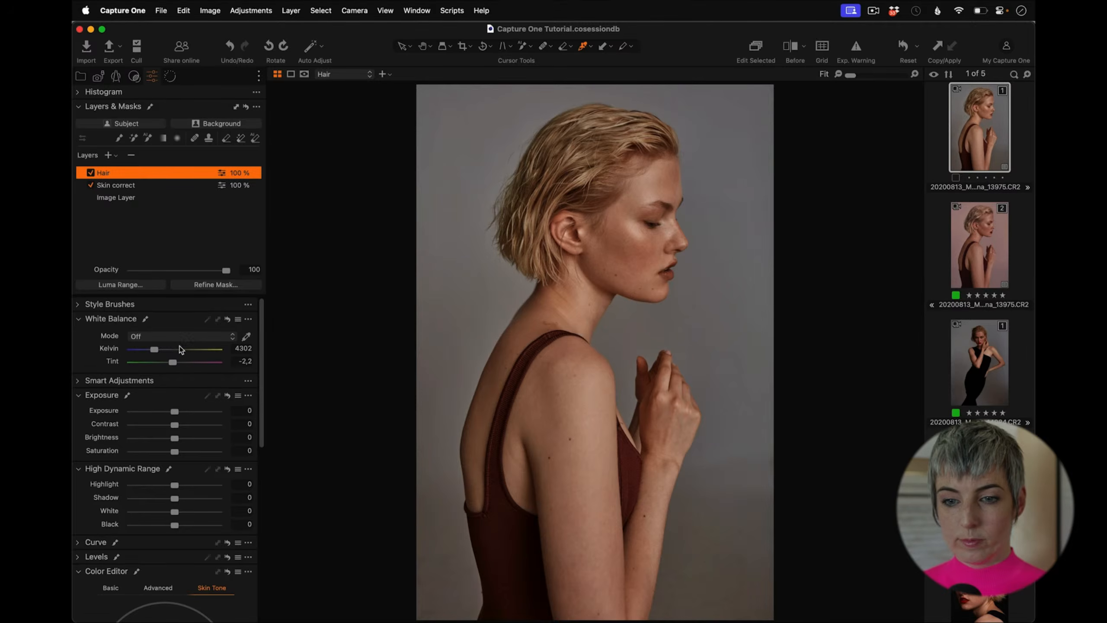
# Step: Create an AI hair mask on the Hair layer and inspect it with the mask overlay shown
pyautogui.click(147, 139)
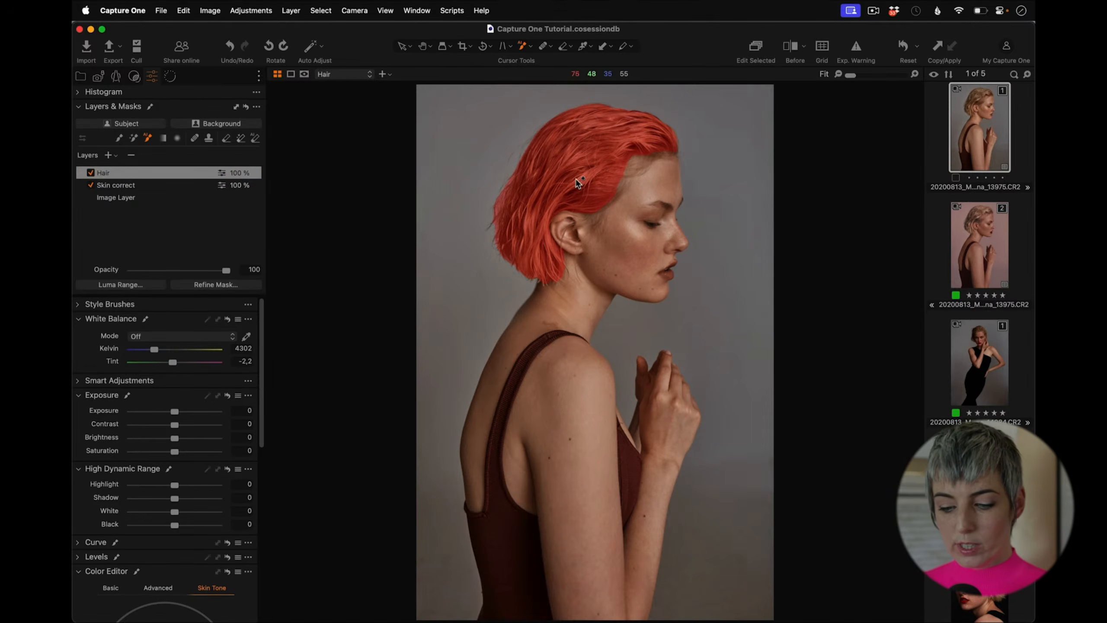
pyautogui.press('m')
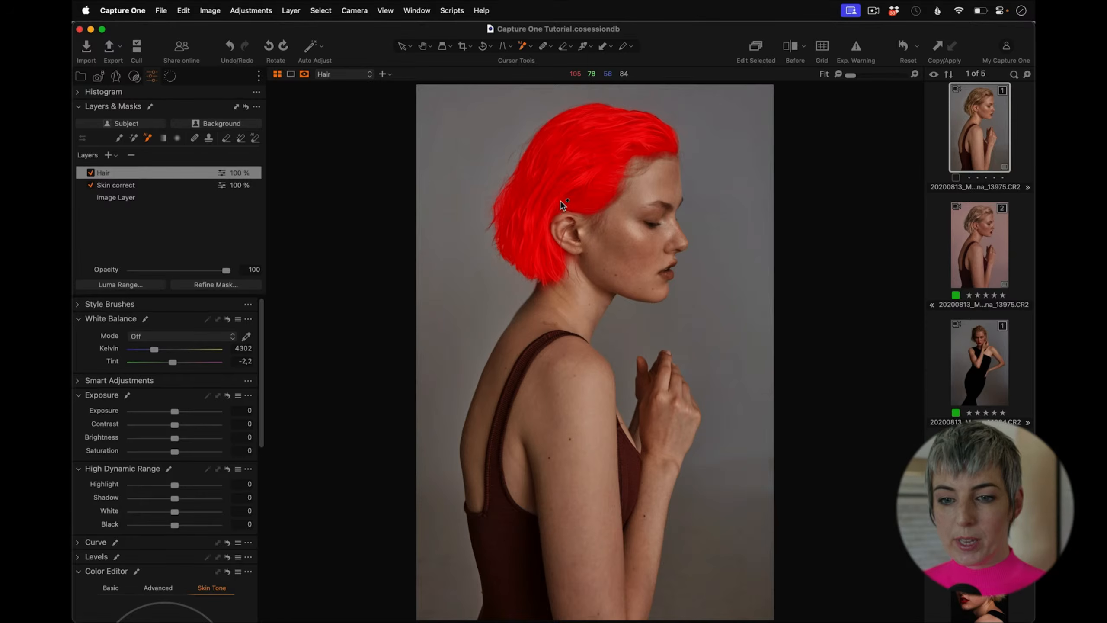
pyautogui.press('m')
pyautogui.moveTo(853, 75); pyautogui.dragTo(864, 76)
pyautogui.scroll(10, 614, 203)
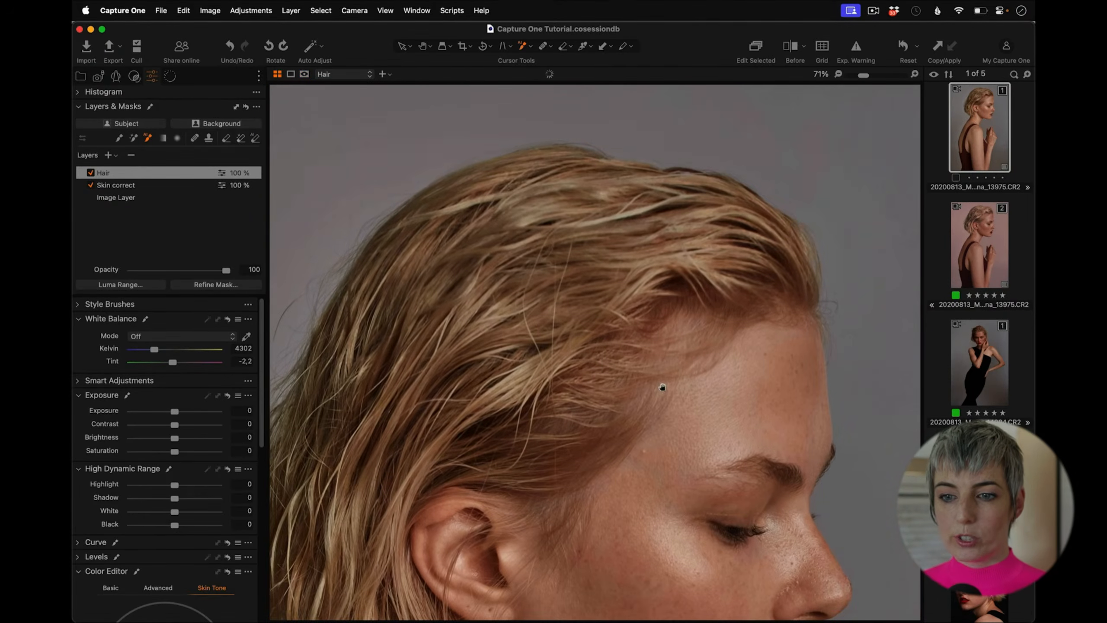
pyautogui.press('m')
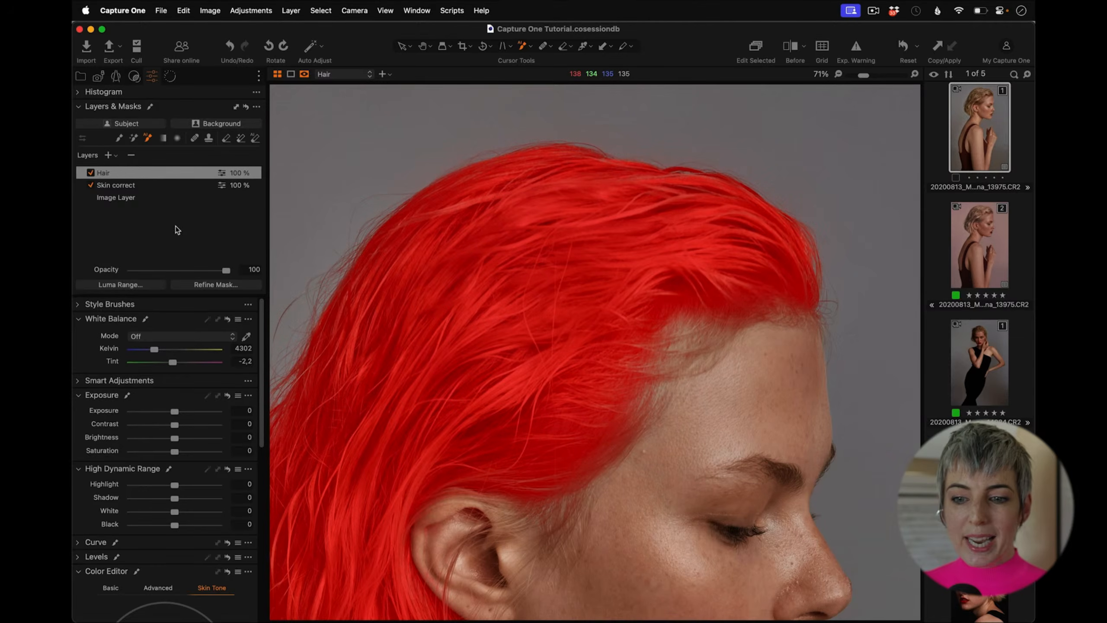
pyautogui.doubleClick(863, 76)
pyautogui.click(862, 75)
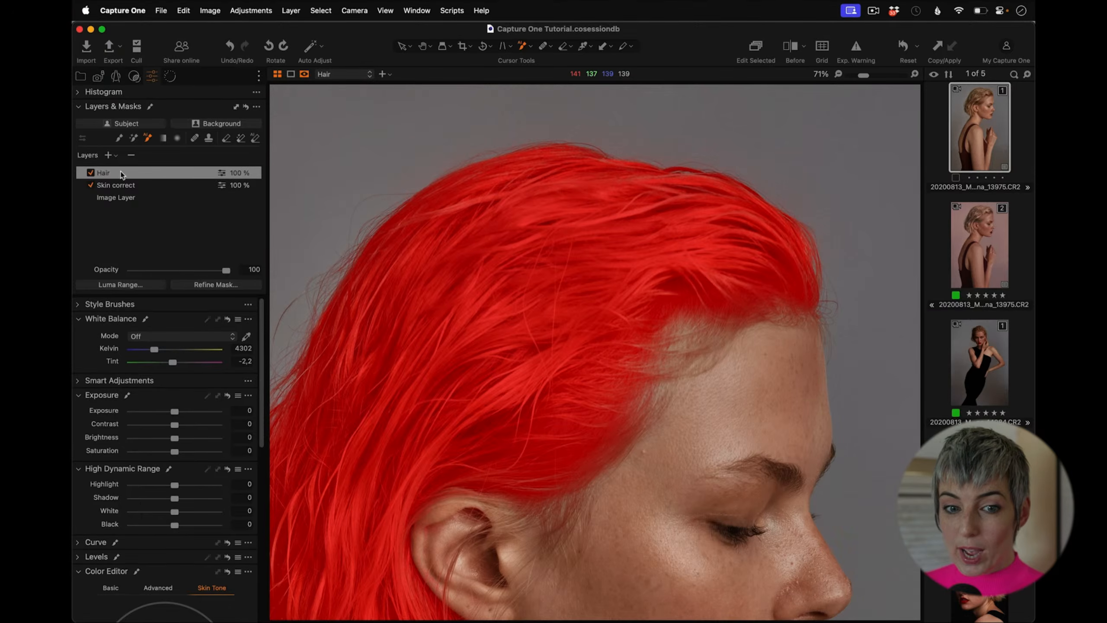
pyautogui.click(233, 284)
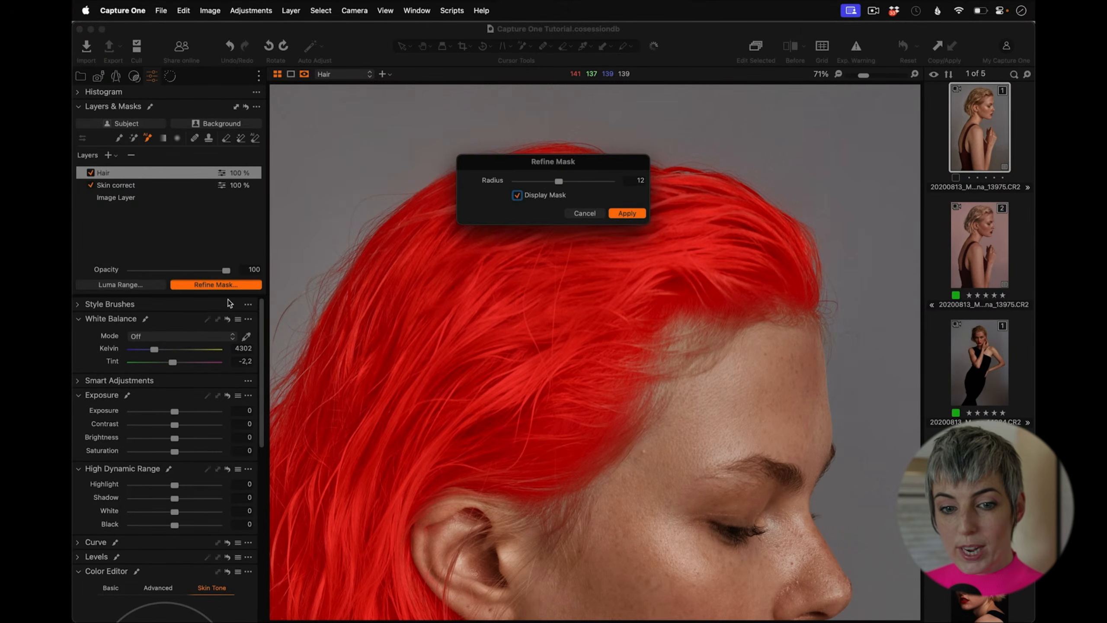
pyautogui.moveTo(576, 161); pyautogui.dragTo(425, 140)
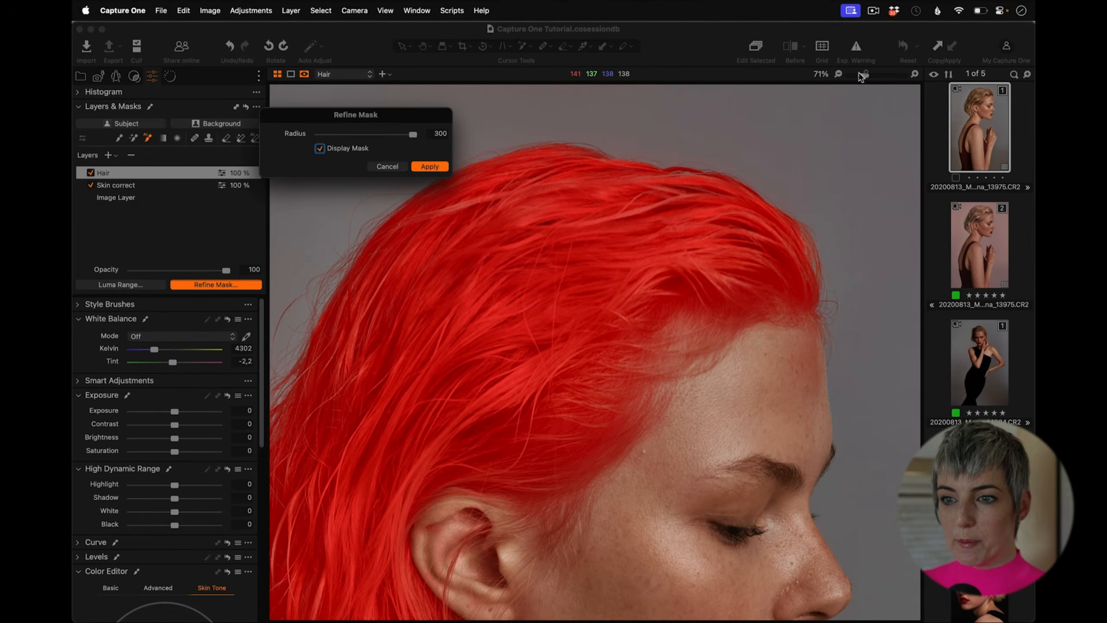
pyautogui.click(392, 165)
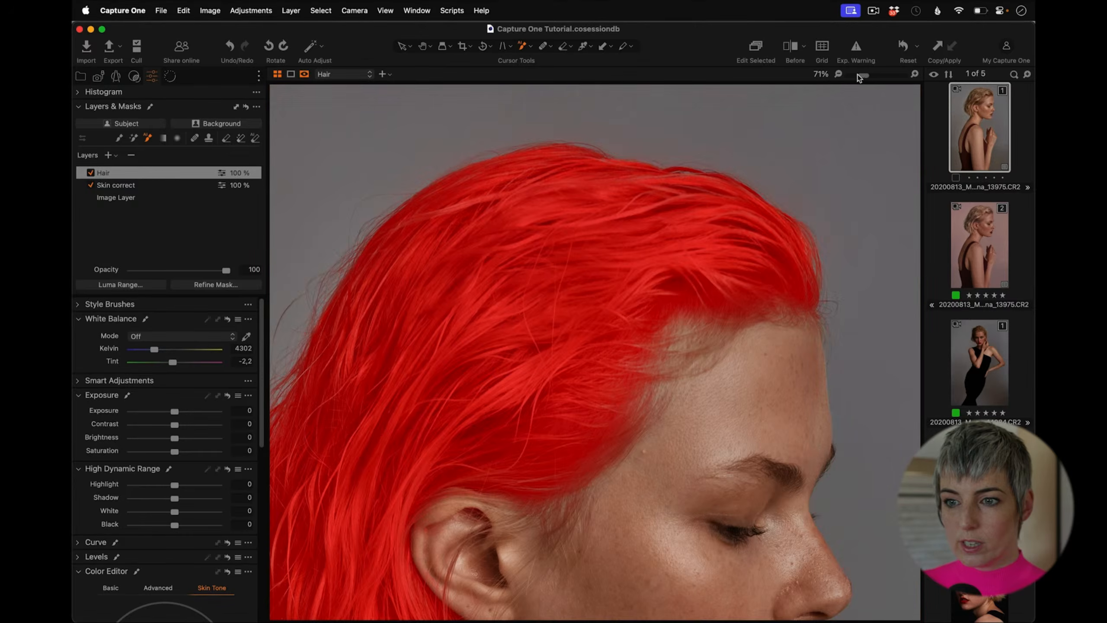
# Step: Refine the hair mask with a radius of 21 and hide the mask overlay
pyautogui.click(858, 75)
pyautogui.click(217, 283)
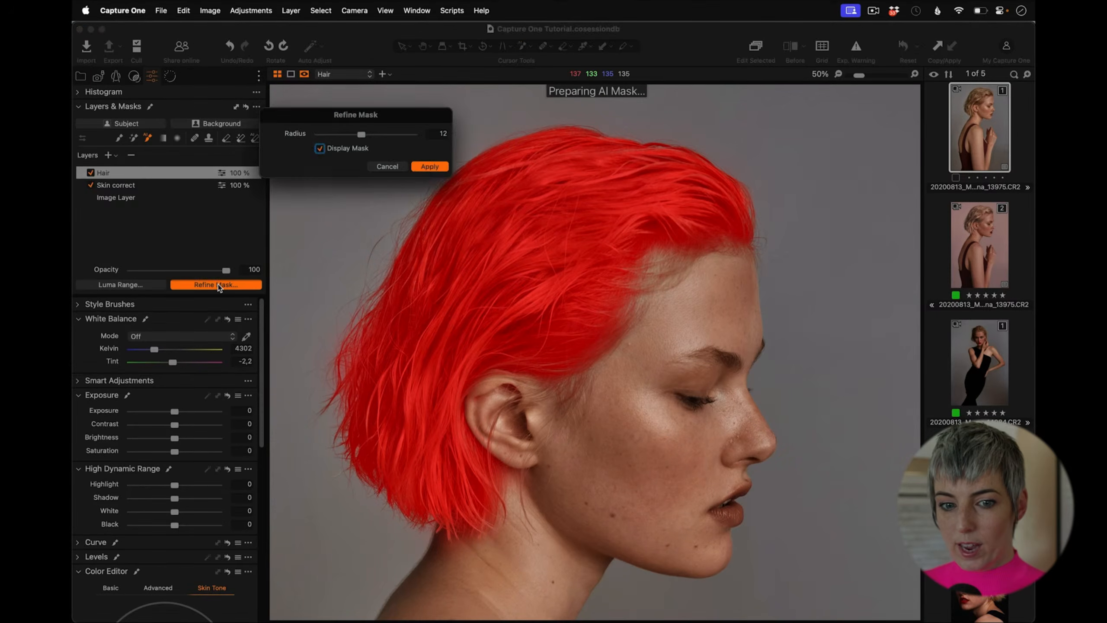
pyautogui.moveTo(387, 120); pyautogui.dragTo(360, 131)
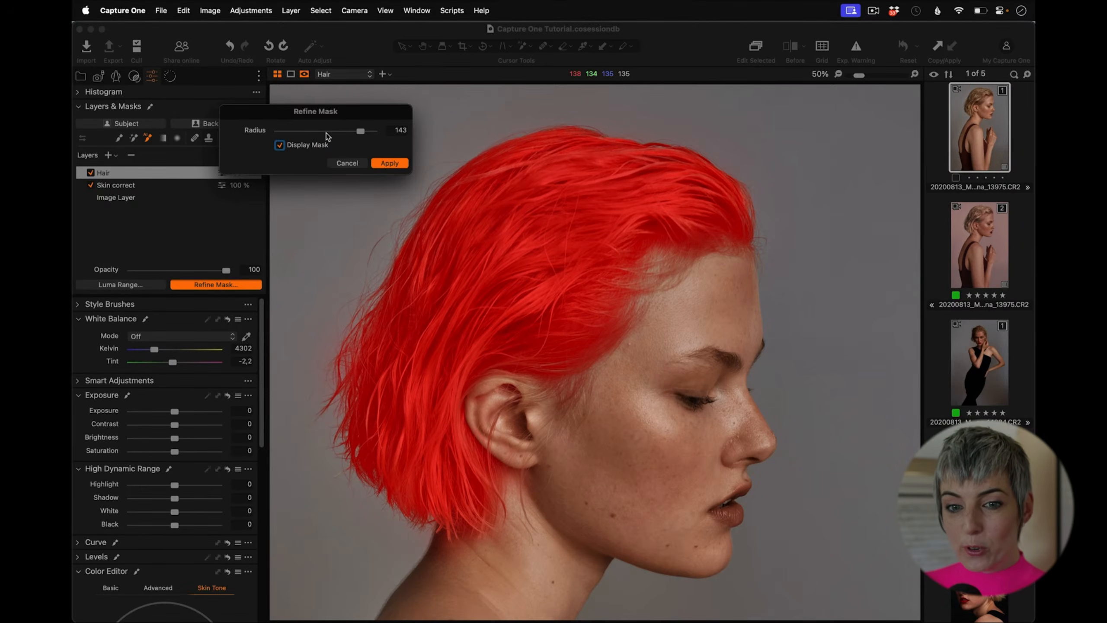
pyautogui.click(299, 131)
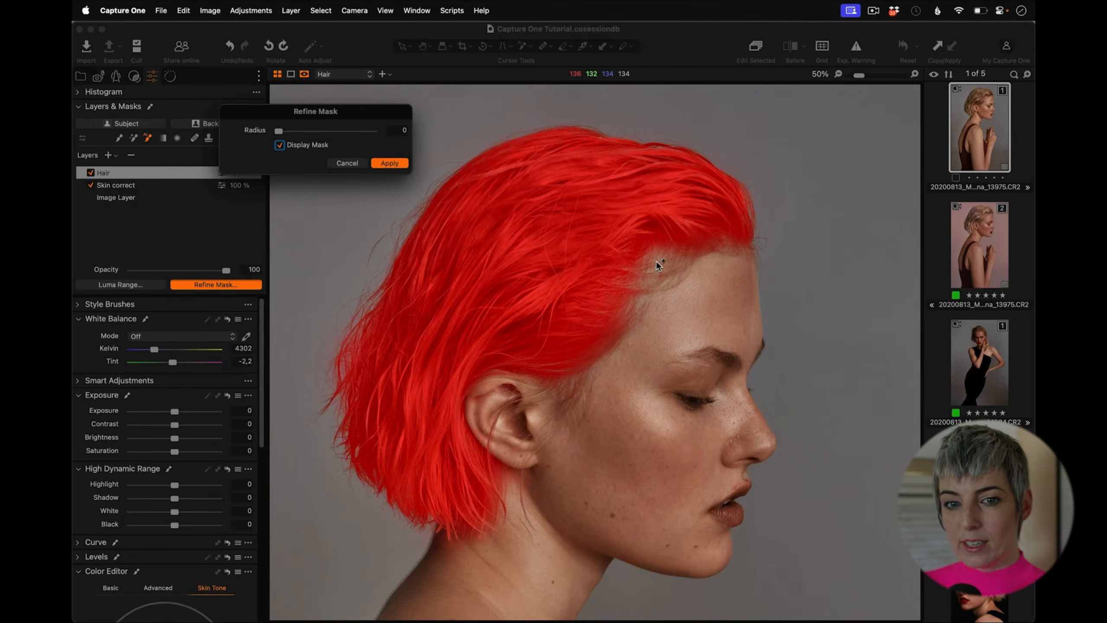
pyautogui.click(360, 132)
pyautogui.moveTo(359, 133); pyautogui.dragTo(372, 132)
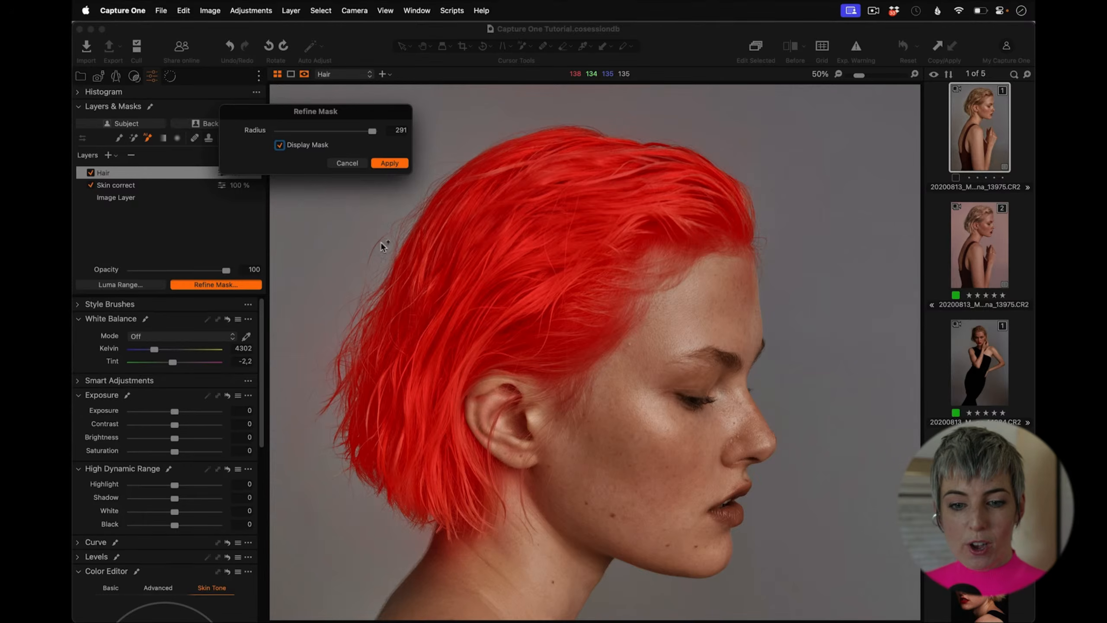
pyautogui.moveTo(351, 129); pyautogui.dragTo(345, 132)
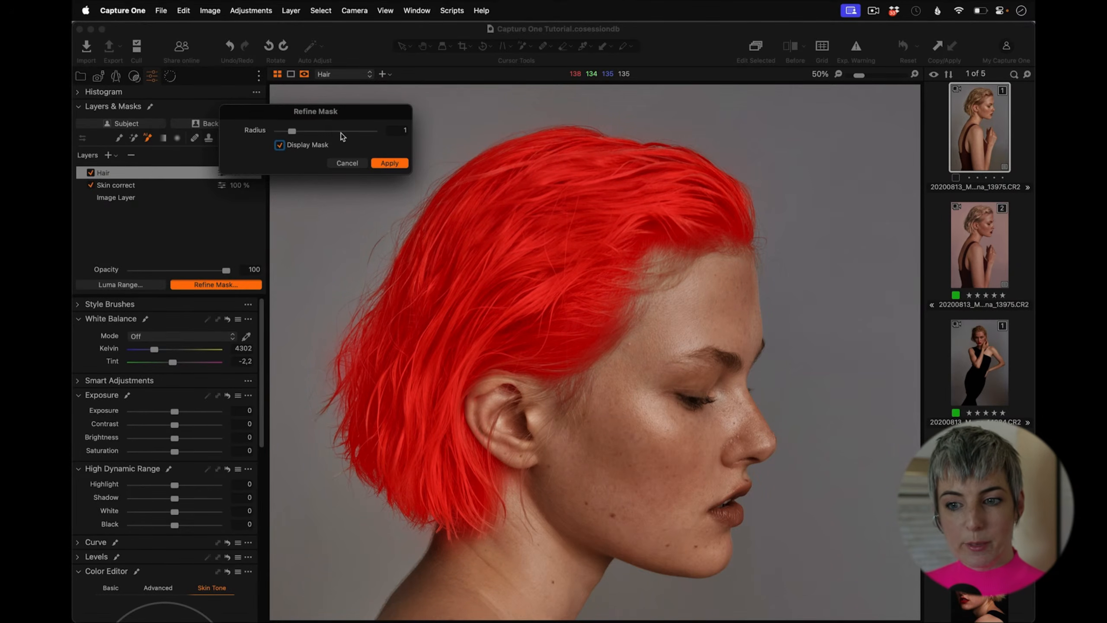
pyautogui.moveTo(335, 131); pyautogui.dragTo(329, 131)
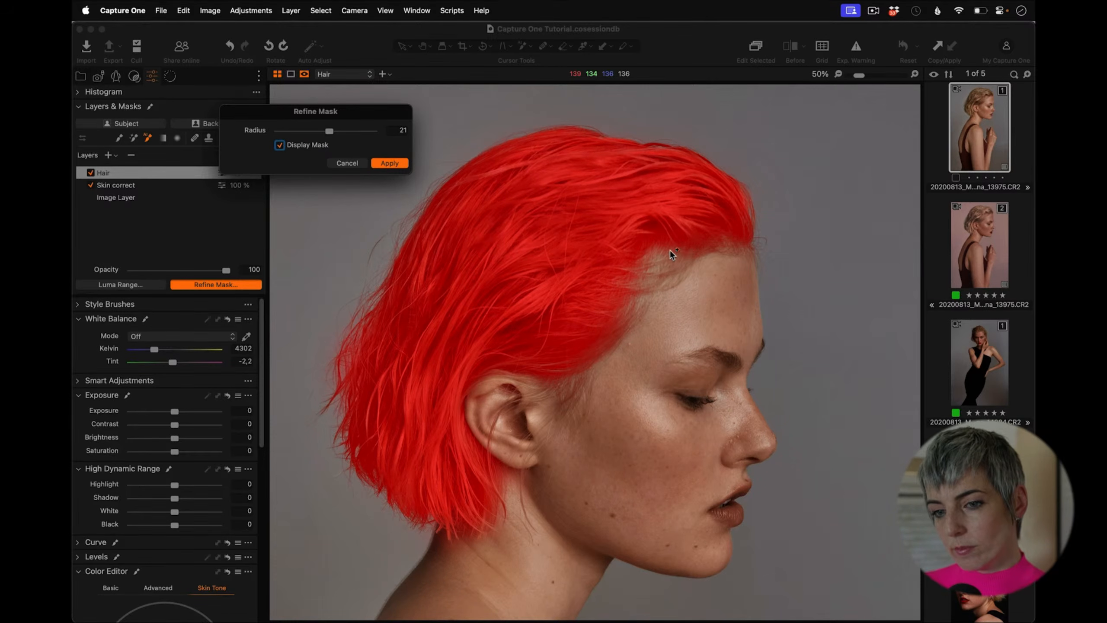
pyautogui.click(388, 164)
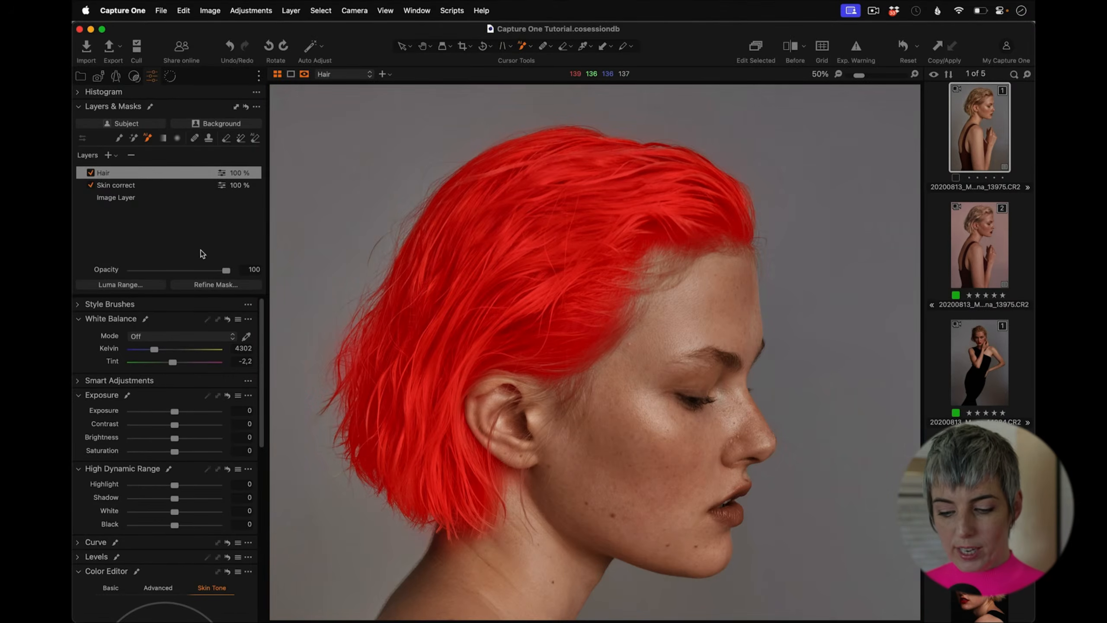
pyautogui.press('m')
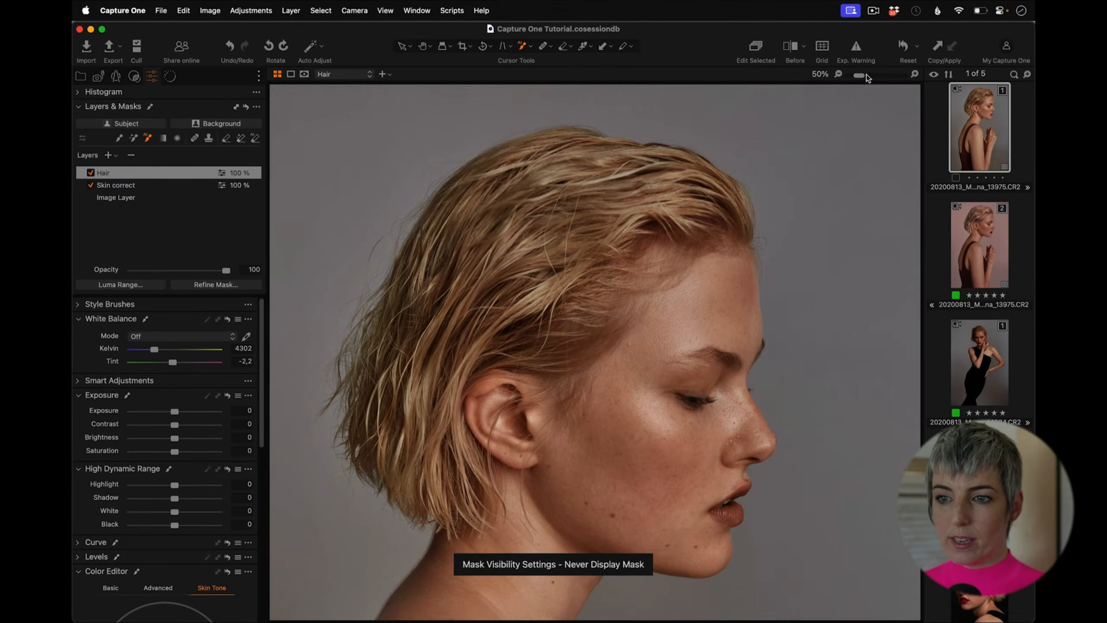
pyautogui.moveTo(867, 75); pyautogui.dragTo(857, 76)
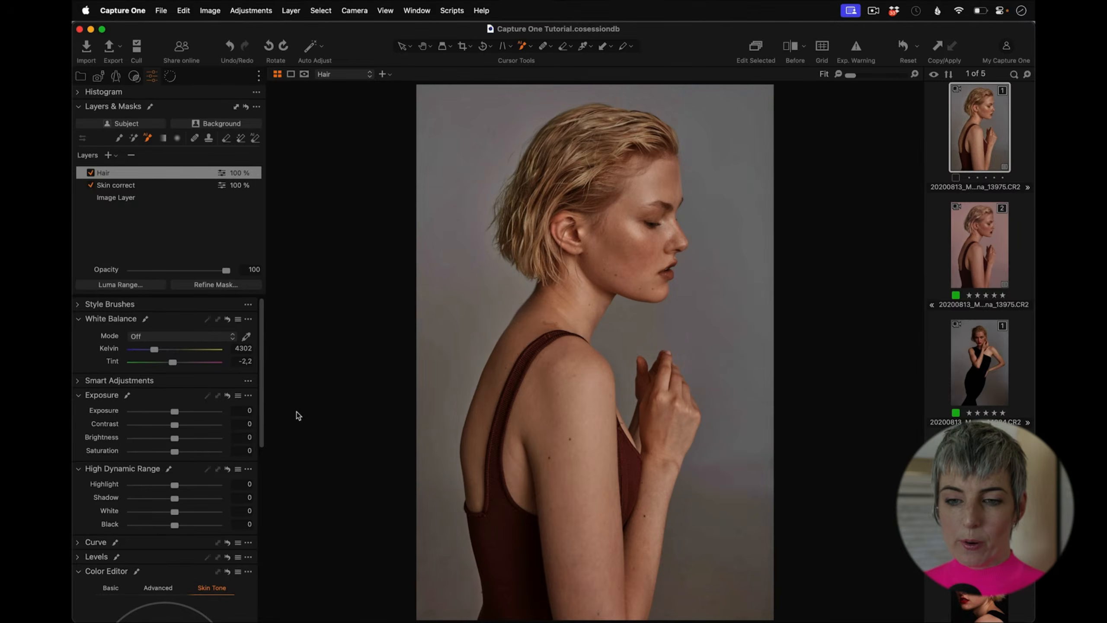
pyautogui.press('m')
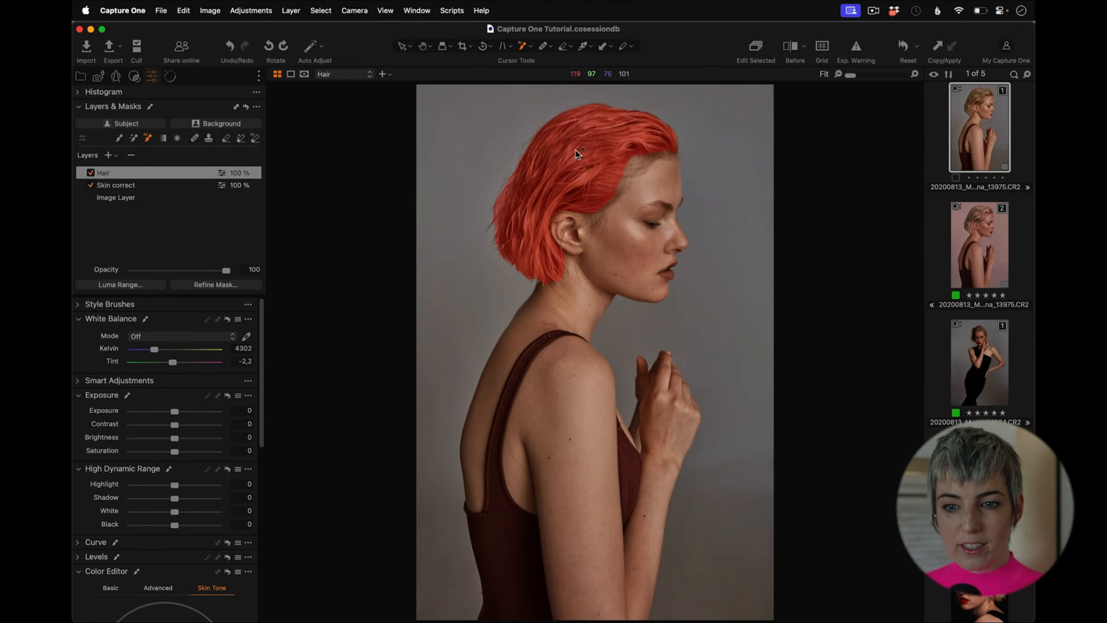
pyautogui.press('m')
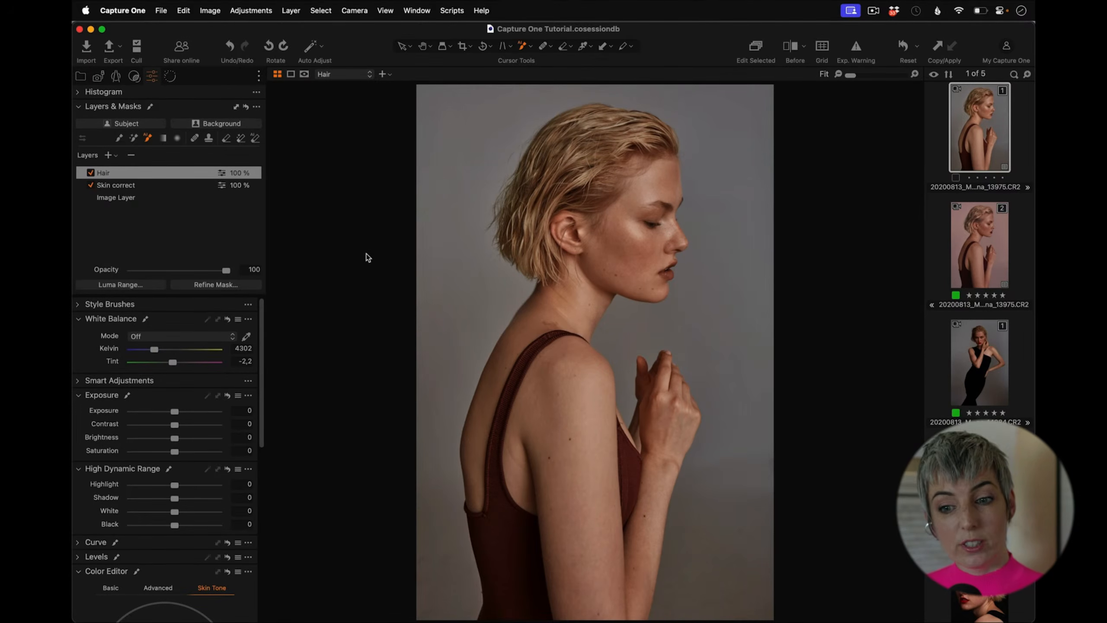
# Step: Pick the hair colour in the Color Editor Skin Tone tool and widen the selected hue range
pyautogui.scroll(-10, 261, 348)
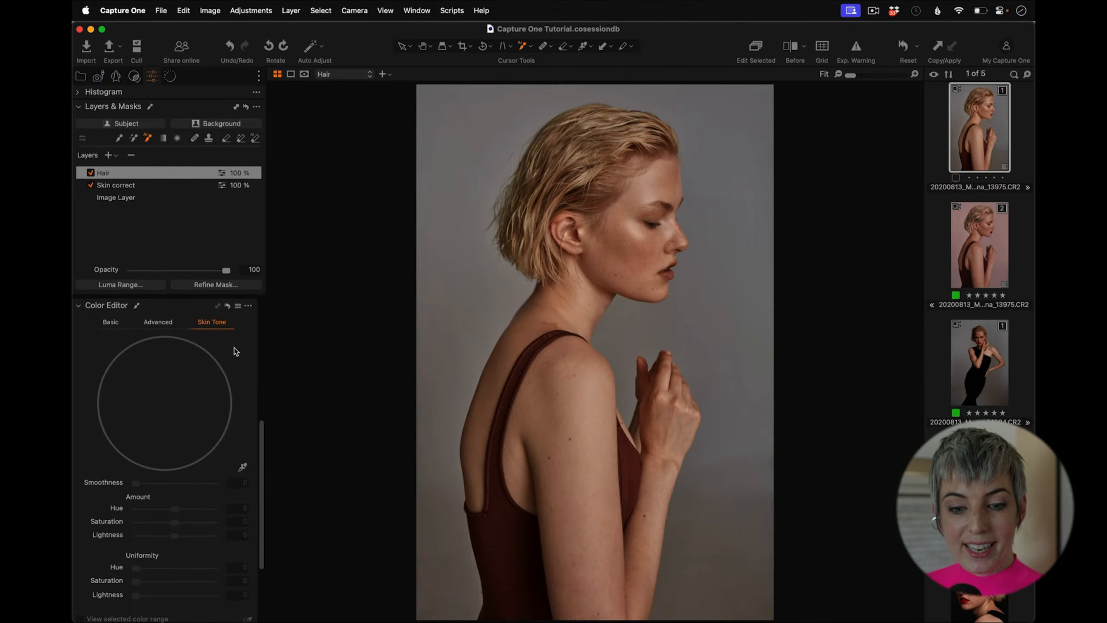
pyautogui.click(243, 468)
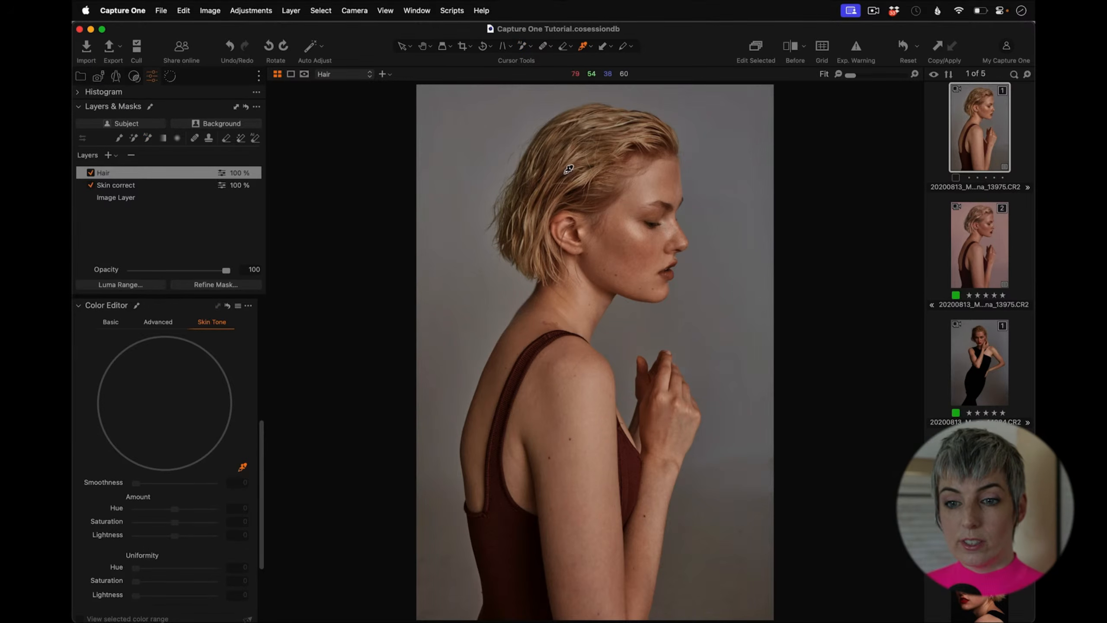
pyautogui.click(617, 124)
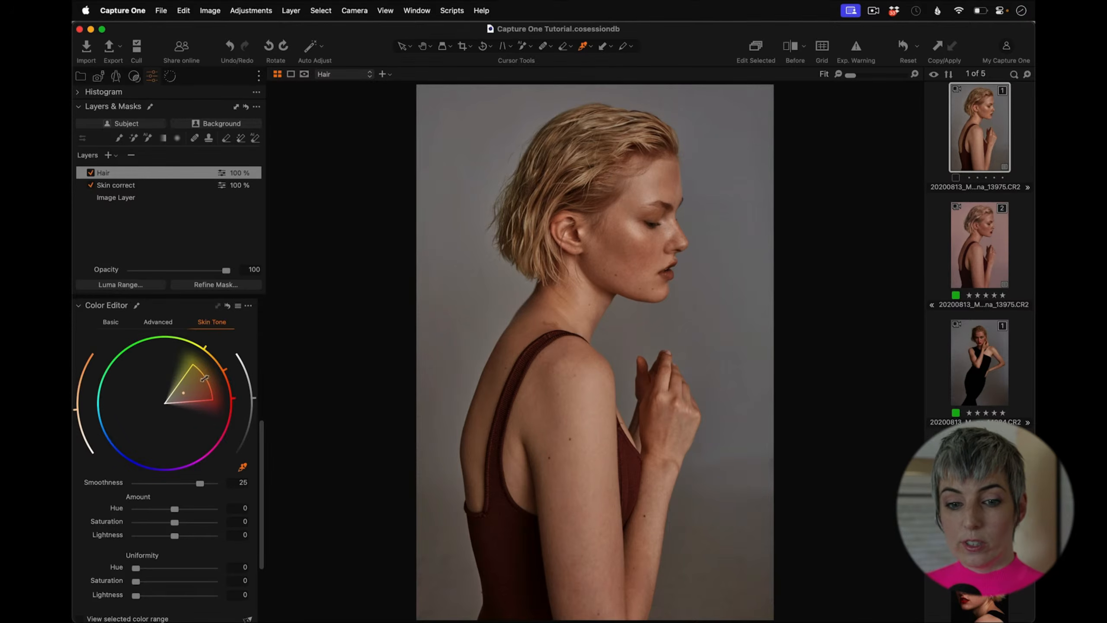
pyautogui.moveTo(207, 383); pyautogui.dragTo(255, 365)
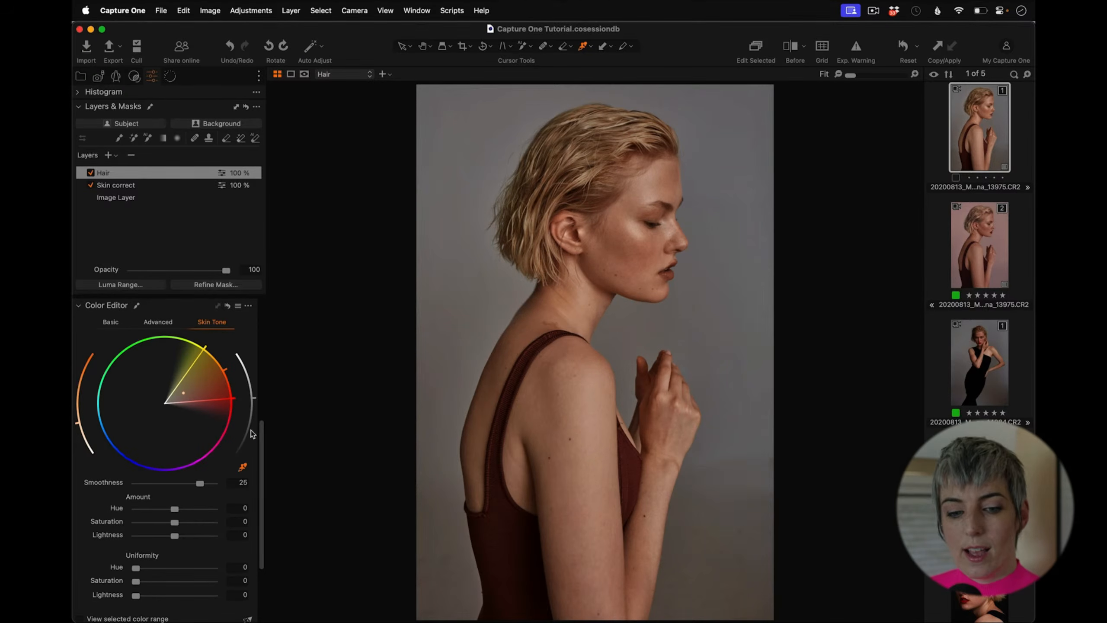
# Step: Set the Skin Tone Uniformity Hue to 37.4 and Saturation to 30.9 for the hair
pyautogui.scroll(-3, 261, 443)
pyautogui.click(142, 481)
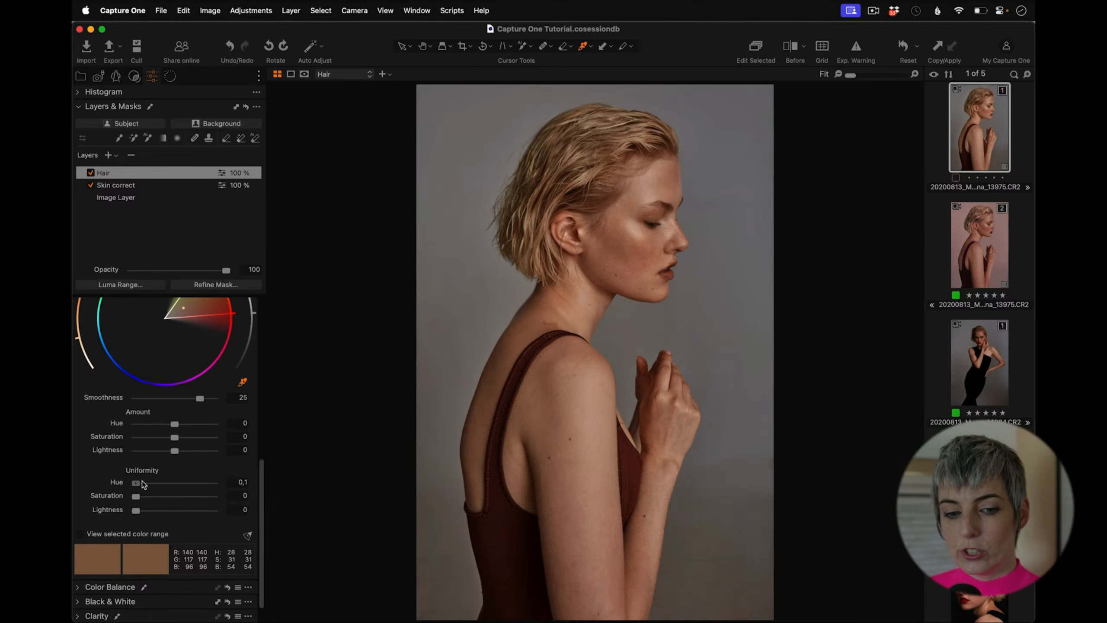
pyautogui.moveTo(142, 481); pyautogui.dragTo(159, 500)
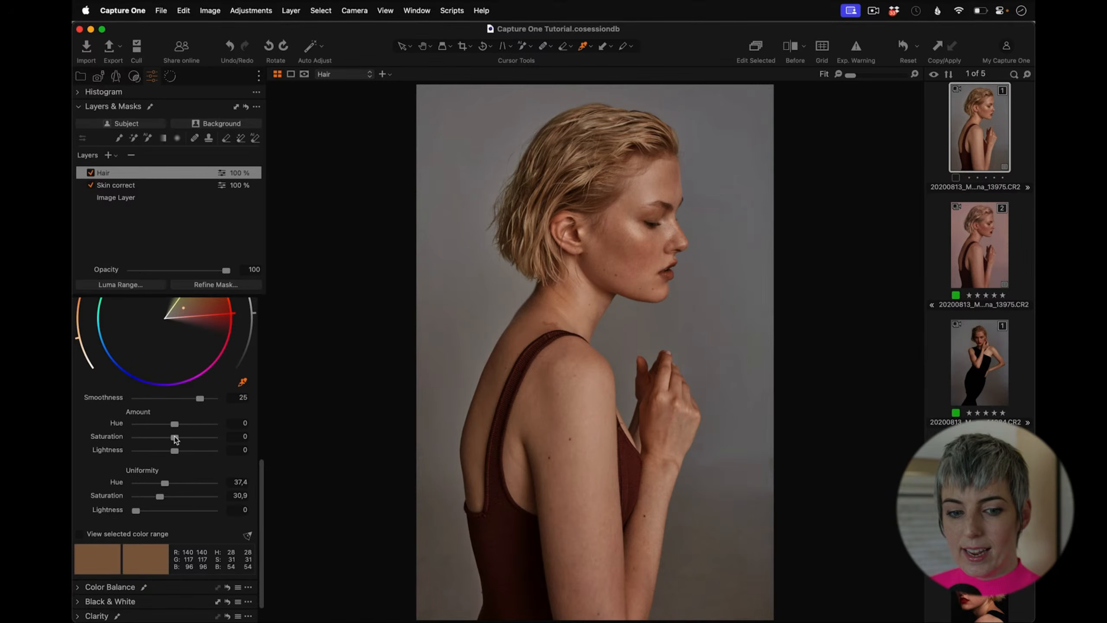
# Step: Set the Skin Tone Amount Hue to -5 for the hair
pyautogui.moveTo(174, 424)
pyautogui.mouseDown()
pyautogui.moveTo(216, 426)
pyautogui.moveTo(156, 428)
pyautogui.mouseUp()
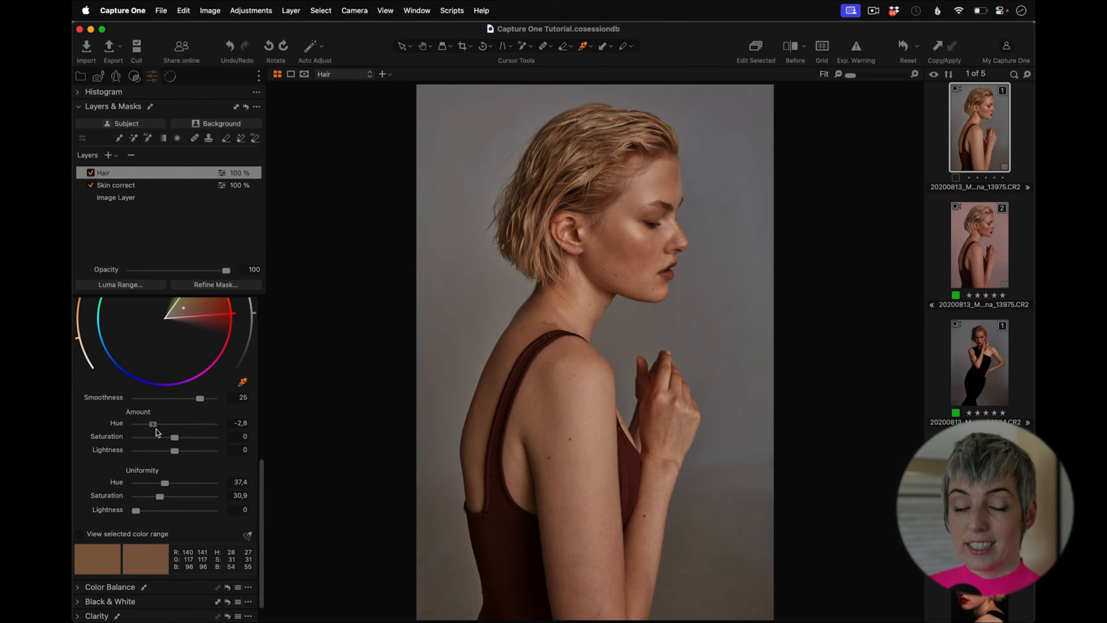
pyautogui.moveTo(156, 430); pyautogui.dragTo(136, 428)
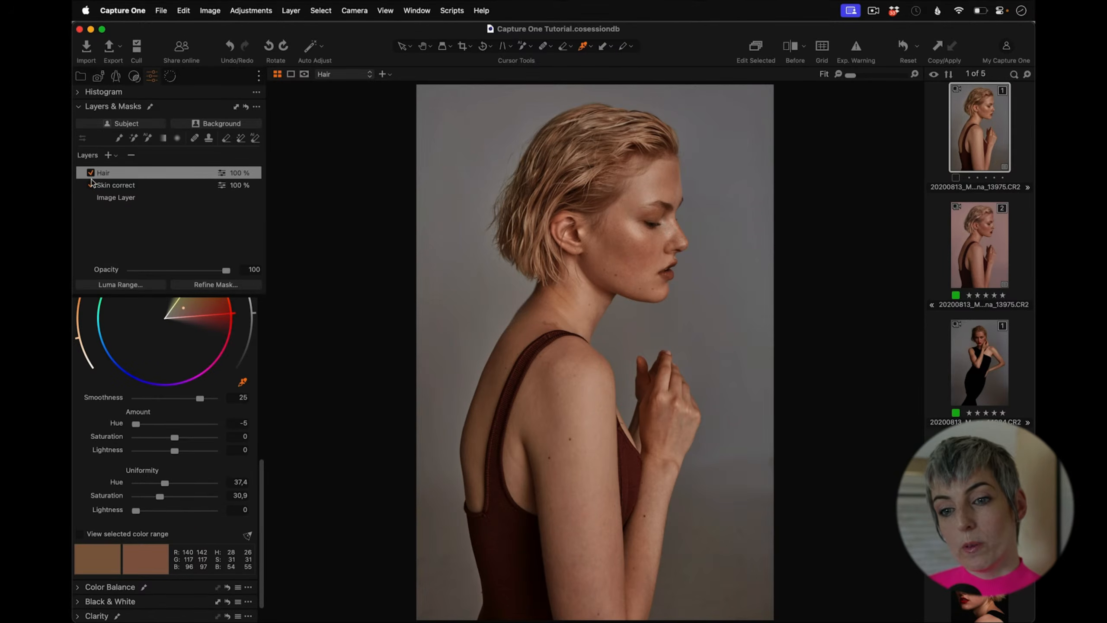
# Step: Set the hair's Skin Tone Amount Lightness to 6.2 and Saturation to -5.9
pyautogui.click(92, 173)
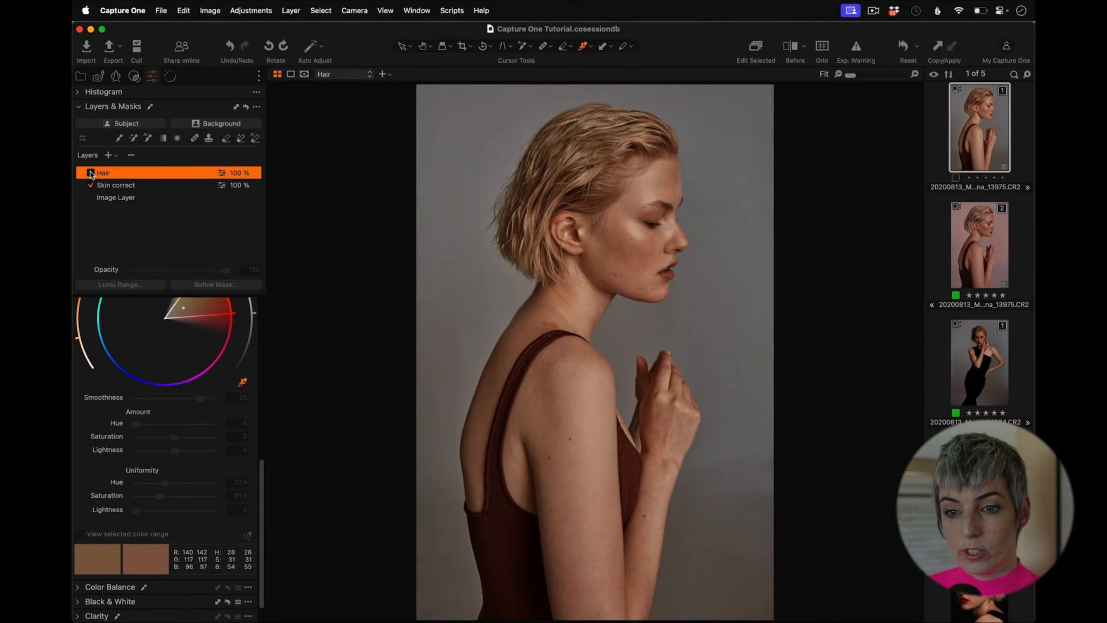
pyautogui.click(91, 173)
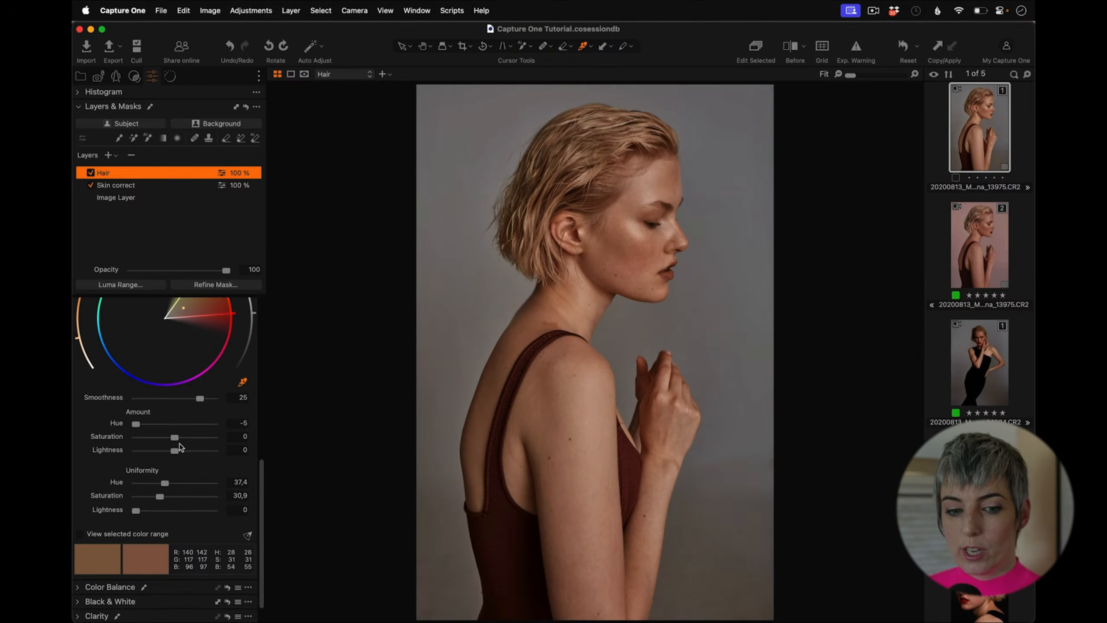
pyautogui.moveTo(183, 454); pyautogui.dragTo(183, 454)
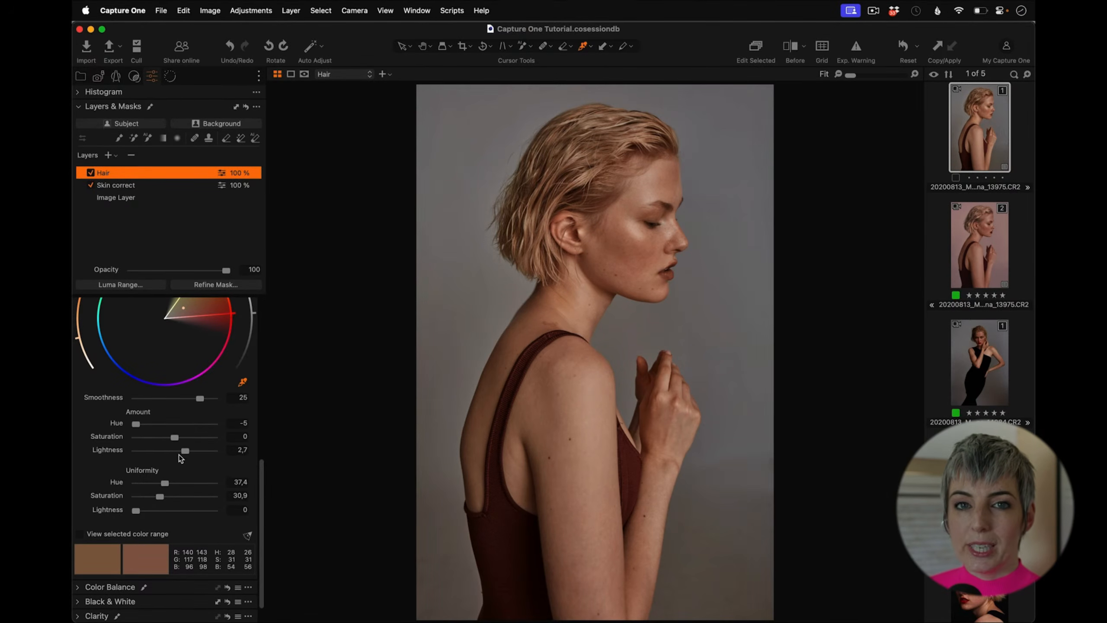
pyautogui.moveTo(176, 453); pyautogui.dragTo(213, 453)
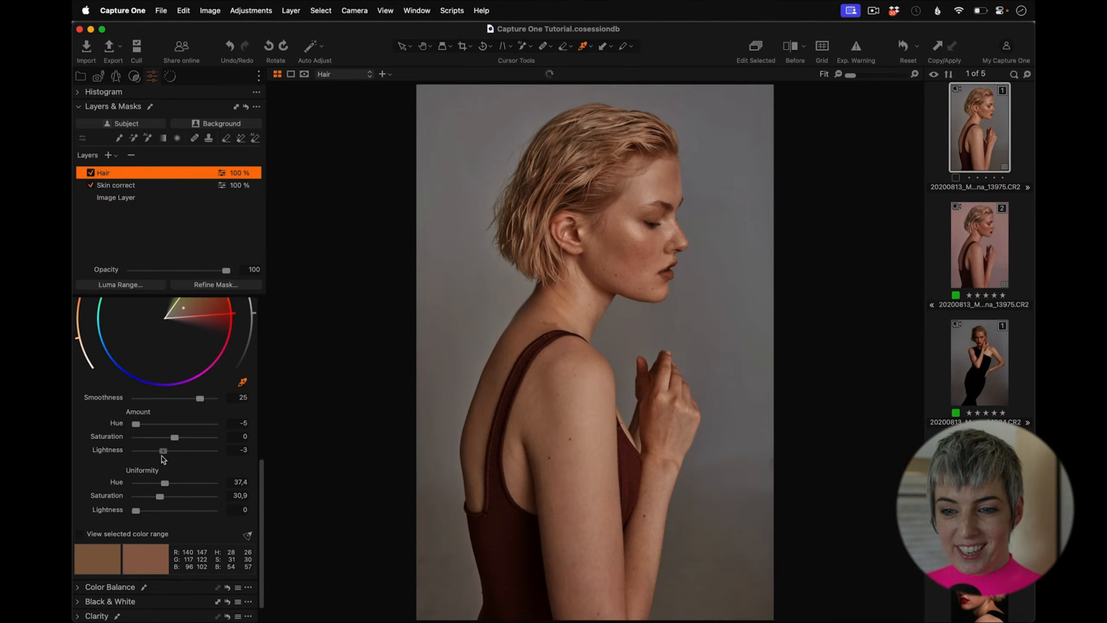
pyautogui.click(134, 452)
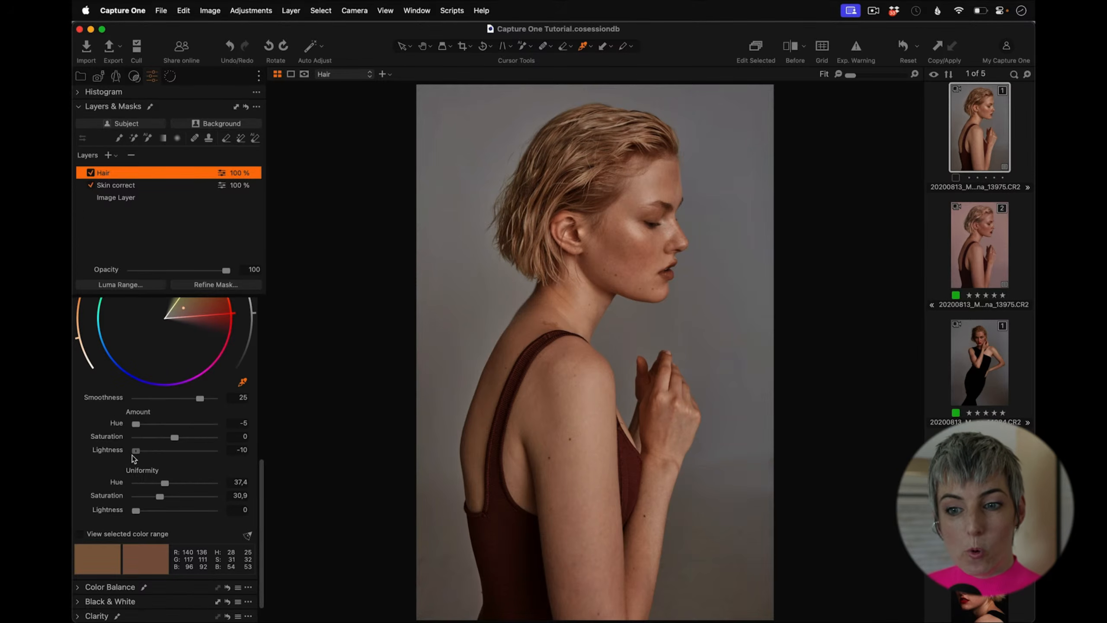
pyautogui.moveTo(133, 455); pyautogui.dragTo(198, 467)
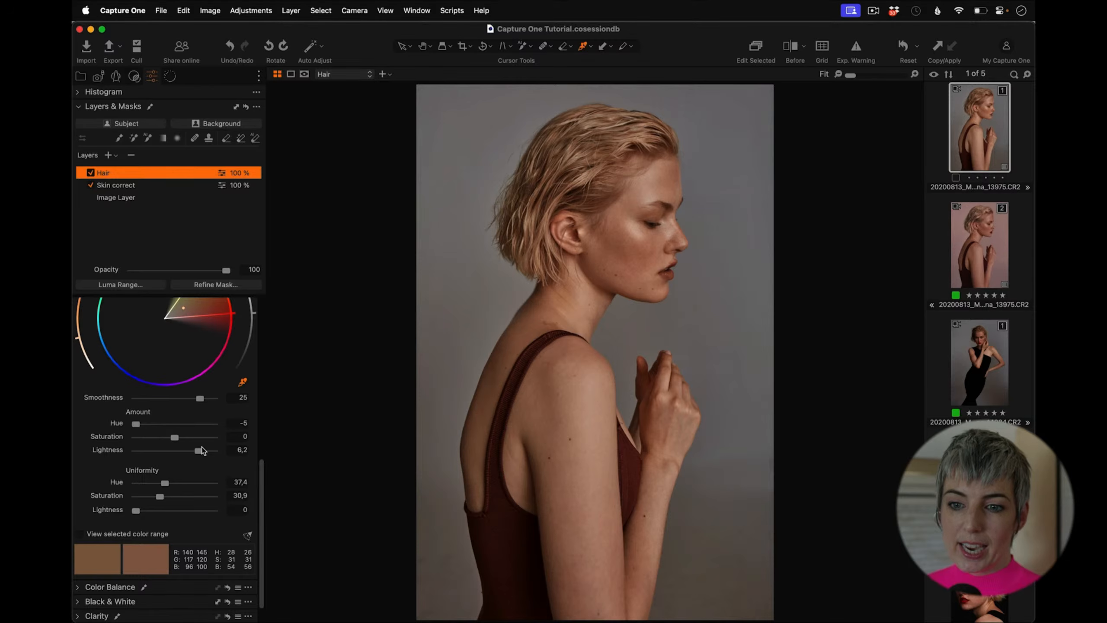
pyautogui.moveTo(174, 437)
pyautogui.mouseDown()
pyautogui.moveTo(130, 432)
pyautogui.moveTo(166, 430)
pyautogui.mouseUp()
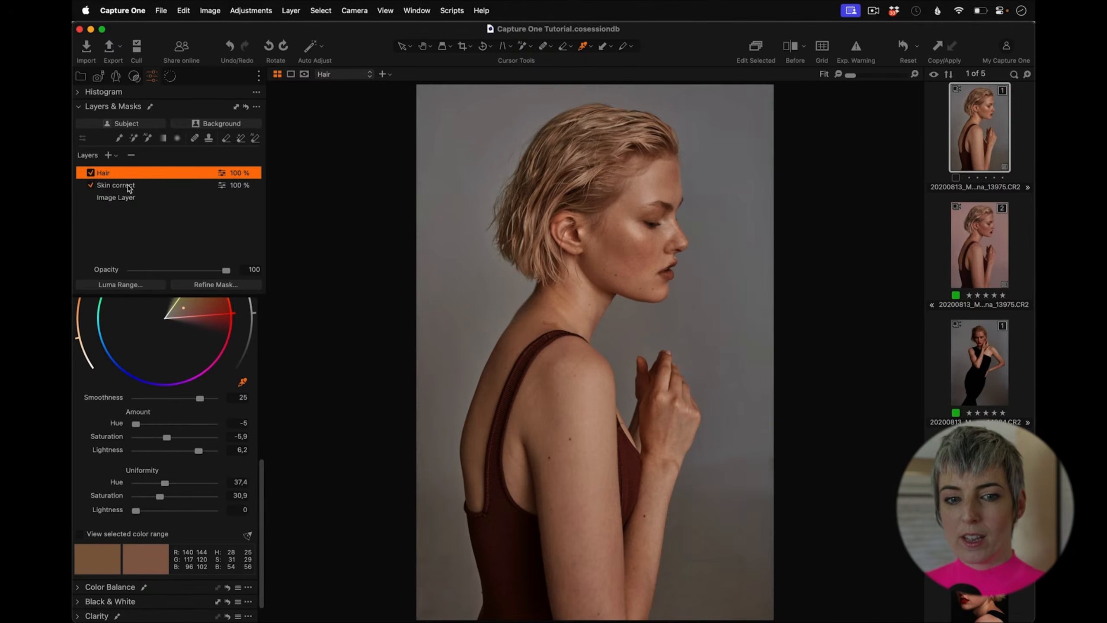
# Step: Add a new adjustment layer and name it Lips
pyautogui.click(108, 155)
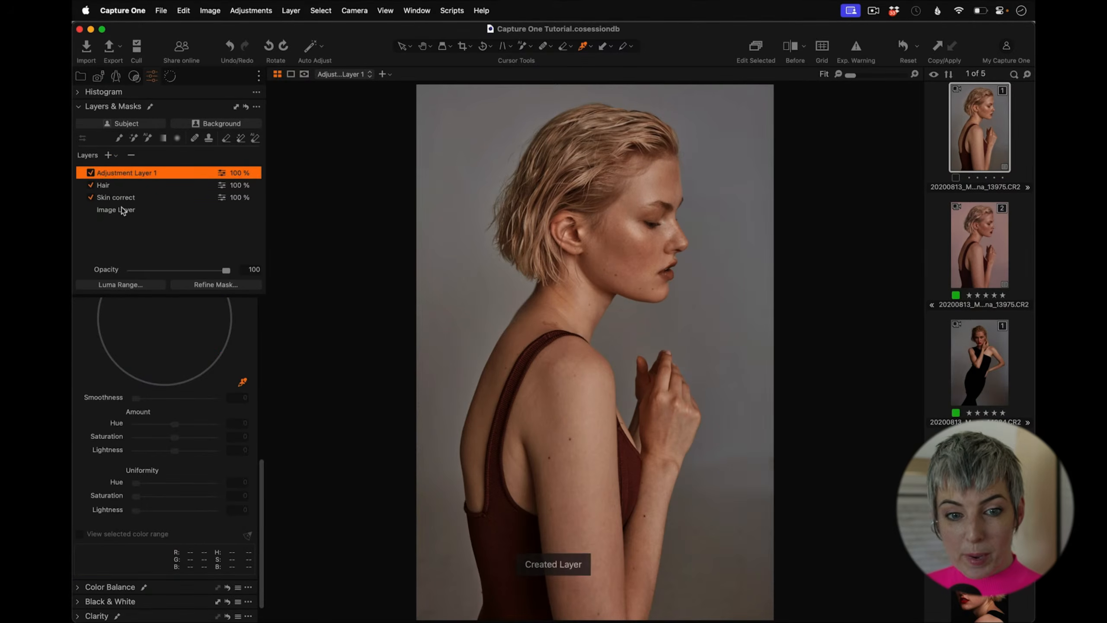
pyautogui.write('Lips')
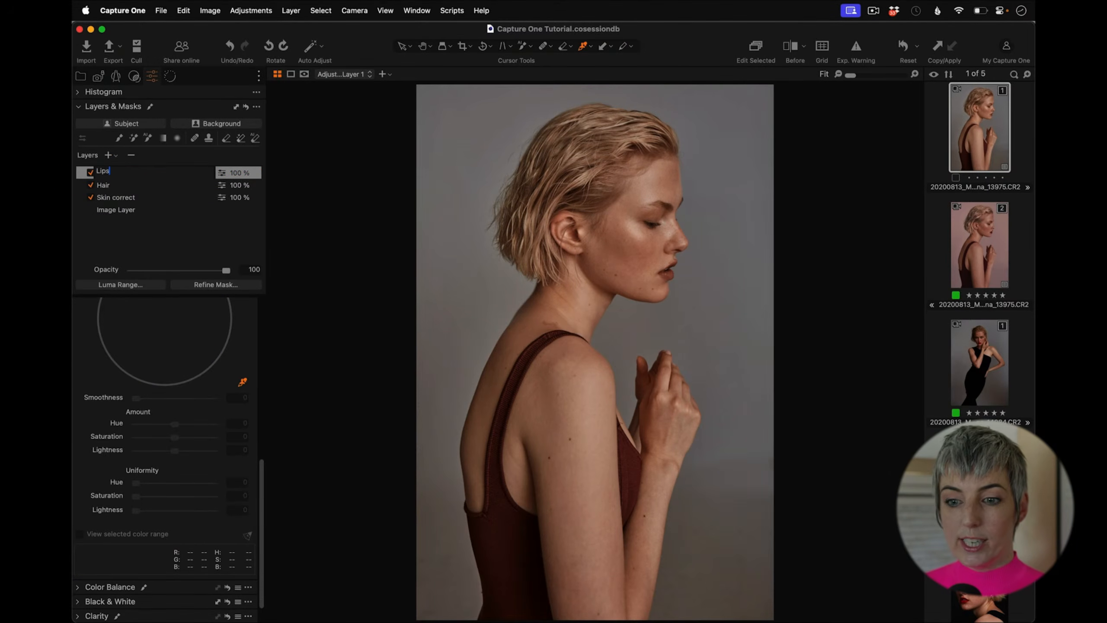
pyautogui.press('Return')
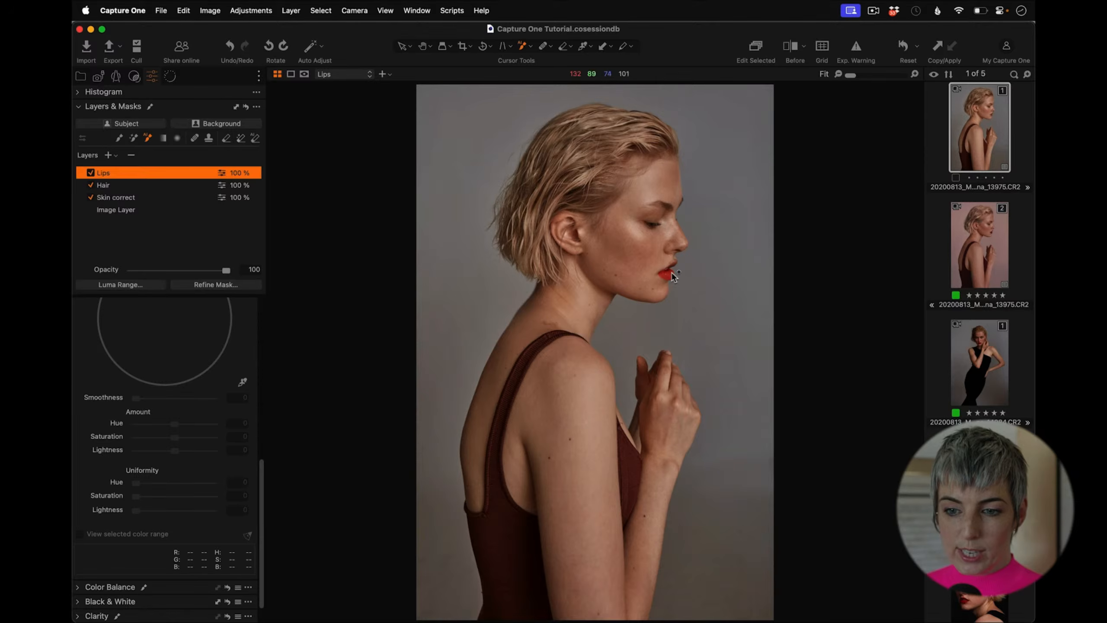
# Step: Create an AI mask of the lips on the Lips layer
pyautogui.moveTo(852, 74); pyautogui.dragTo(862, 79)
pyautogui.moveTo(768, 491); pyautogui.dragTo(541, 156)
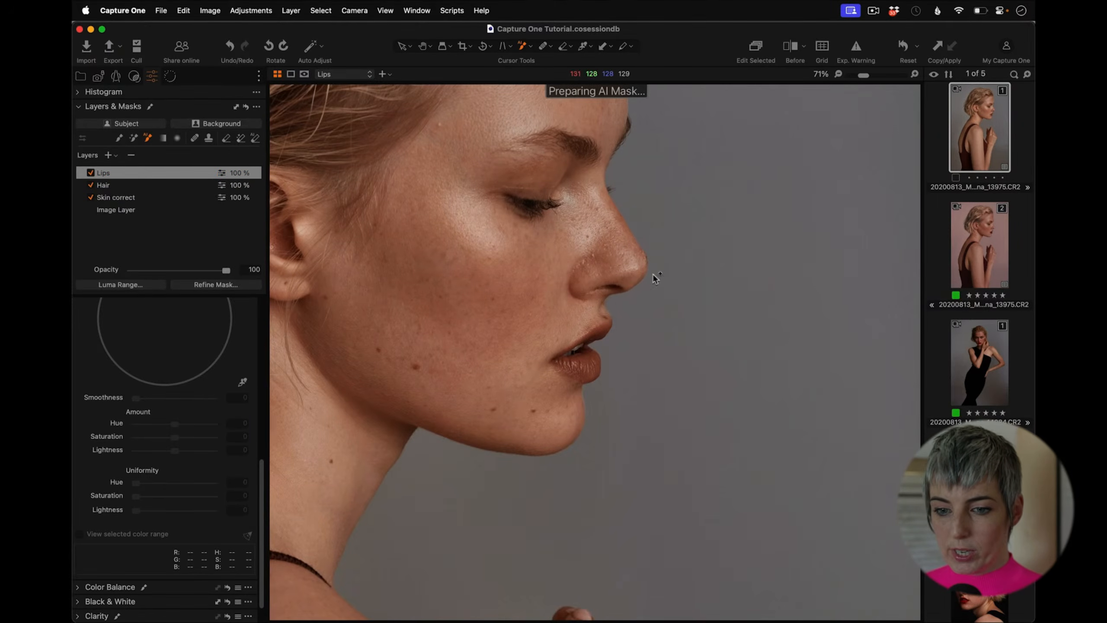
pyautogui.press('m')
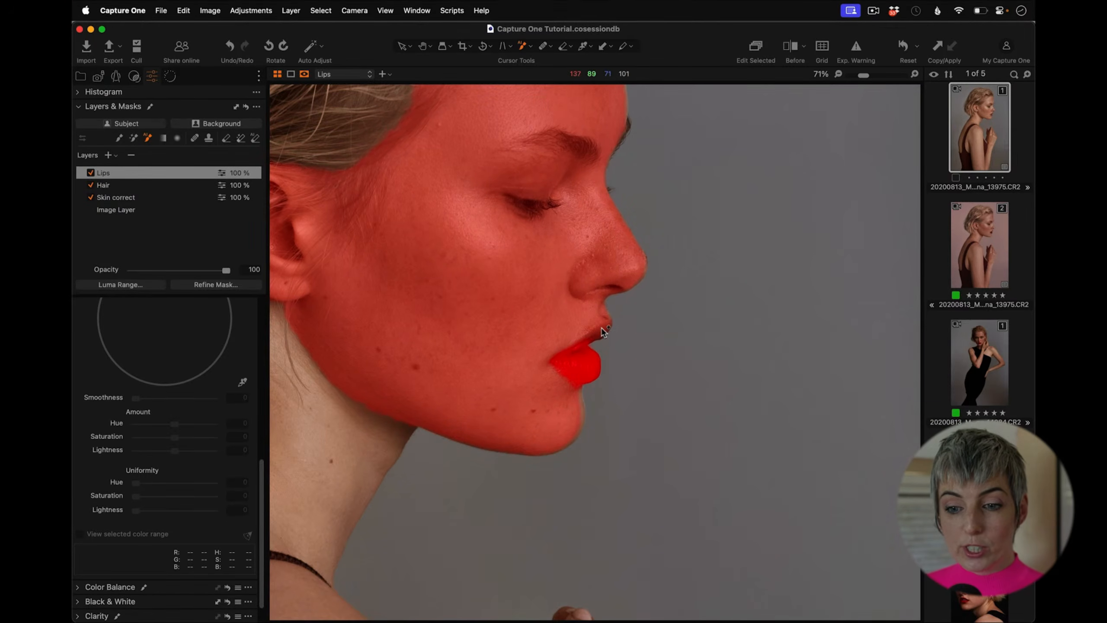
pyautogui.click(599, 331)
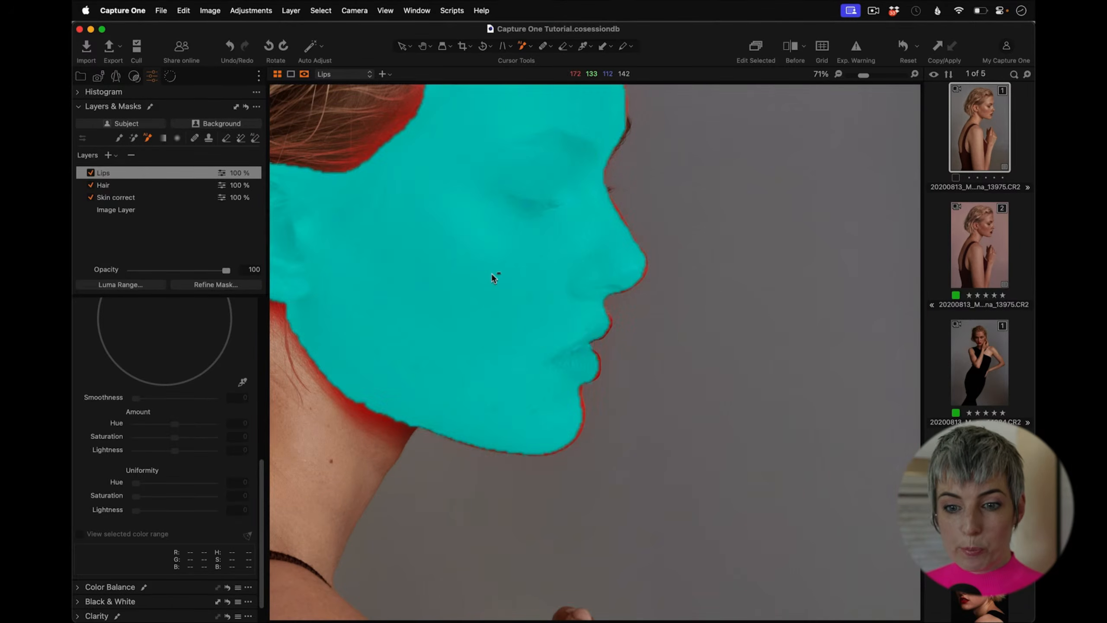
pyautogui.keyDown('alt'); pyautogui.click(495, 271); pyautogui.keyUp('alt')
pyautogui.press('alt')
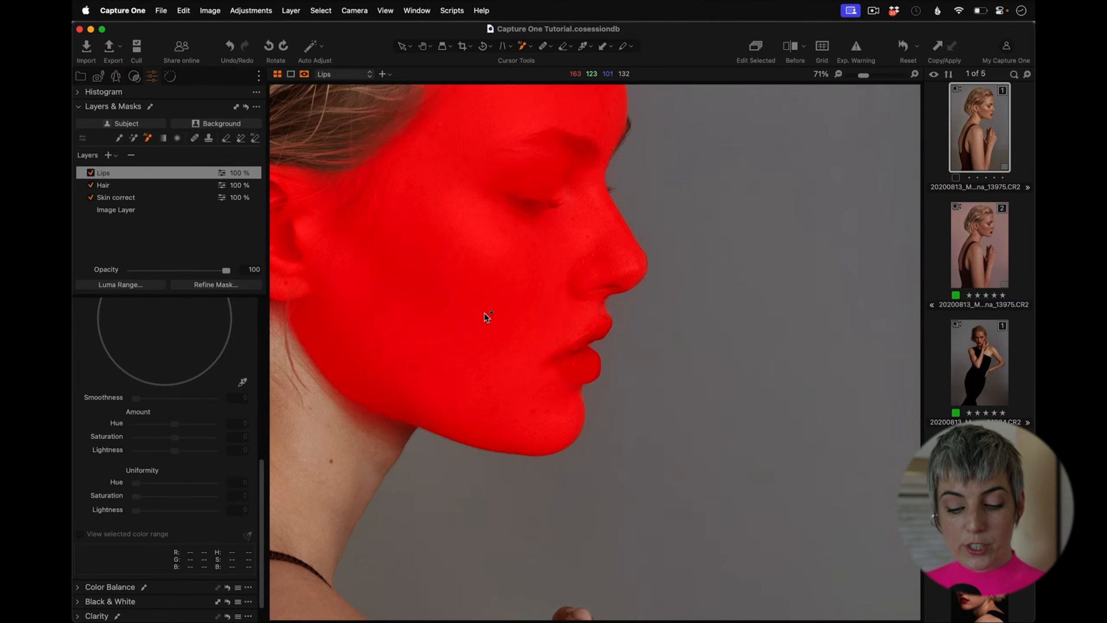
pyautogui.press('super+z')
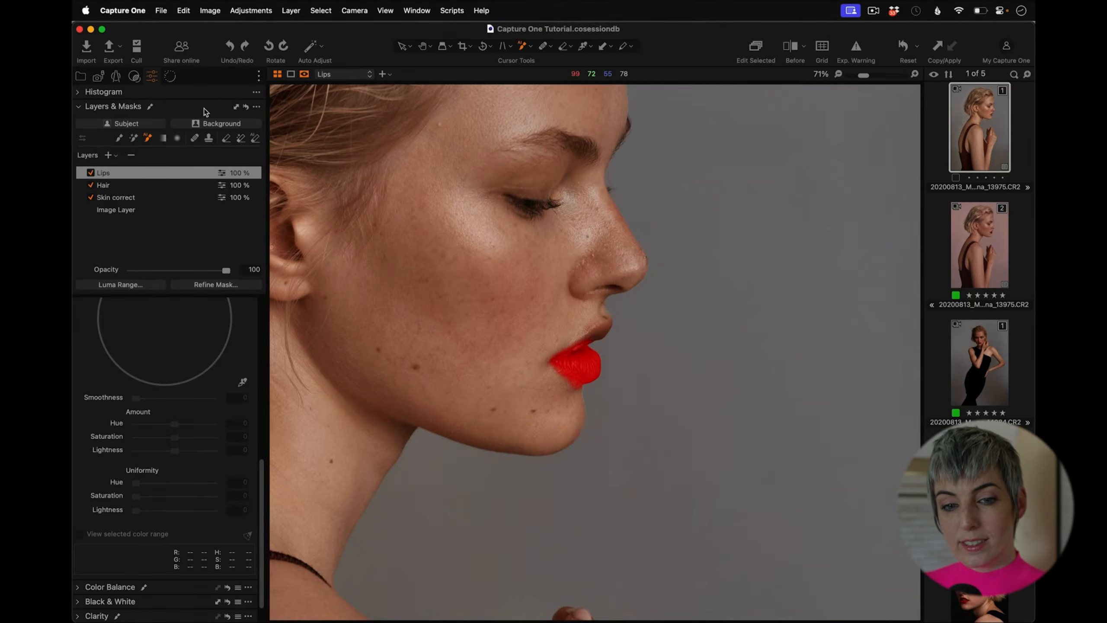
# Step: Paint the upper lip into the Lips mask with the brush
pyautogui.click(119, 137)
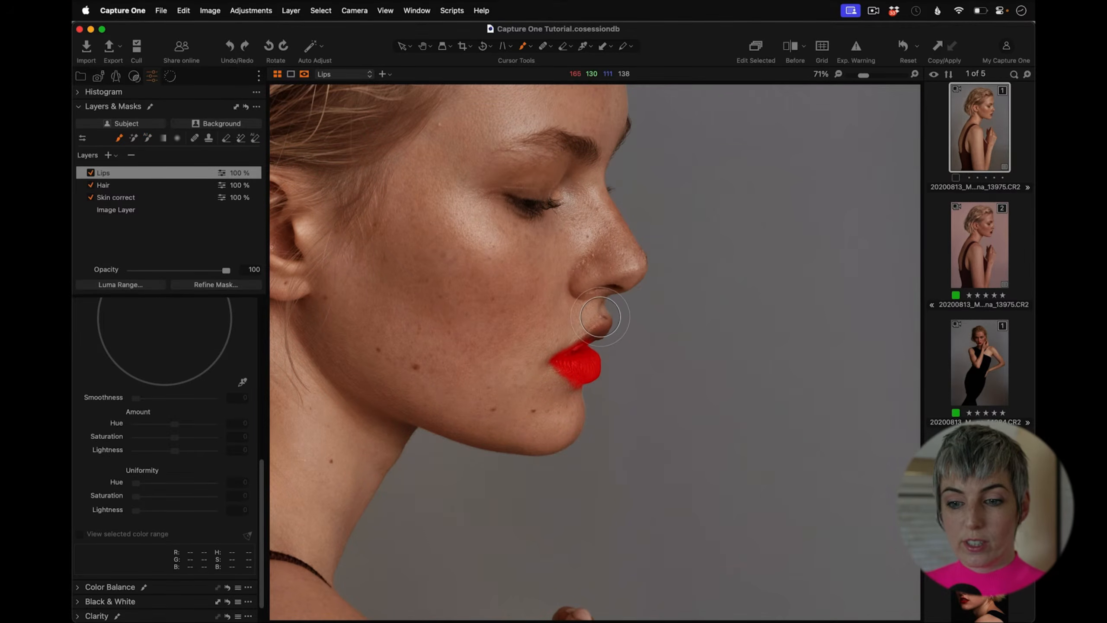
pyautogui.rightClick(587, 319)
pyautogui.moveTo(586, 319)
pyautogui.mouseDown()
pyautogui.moveTo(595, 337)
pyautogui.moveTo(585, 342)
pyautogui.mouseUp()
pyautogui.moveTo(602, 333); pyautogui.dragTo(584, 342)
pyautogui.moveTo(600, 333)
pyautogui.mouseDown()
pyautogui.moveTo(582, 341)
pyautogui.moveTo(602, 329)
pyautogui.mouseUp()
pyautogui.moveTo(602, 331)
pyautogui.mouseDown()
pyautogui.moveTo(609, 323)
pyautogui.moveTo(595, 338)
pyautogui.moveTo(608, 325)
pyautogui.mouseUp()
pyautogui.moveTo(609, 323); pyautogui.dragTo(605, 327)
pyautogui.moveTo(604, 329); pyautogui.dragTo(594, 337)
pyautogui.moveTo(605, 329); pyautogui.dragTo(609, 326)
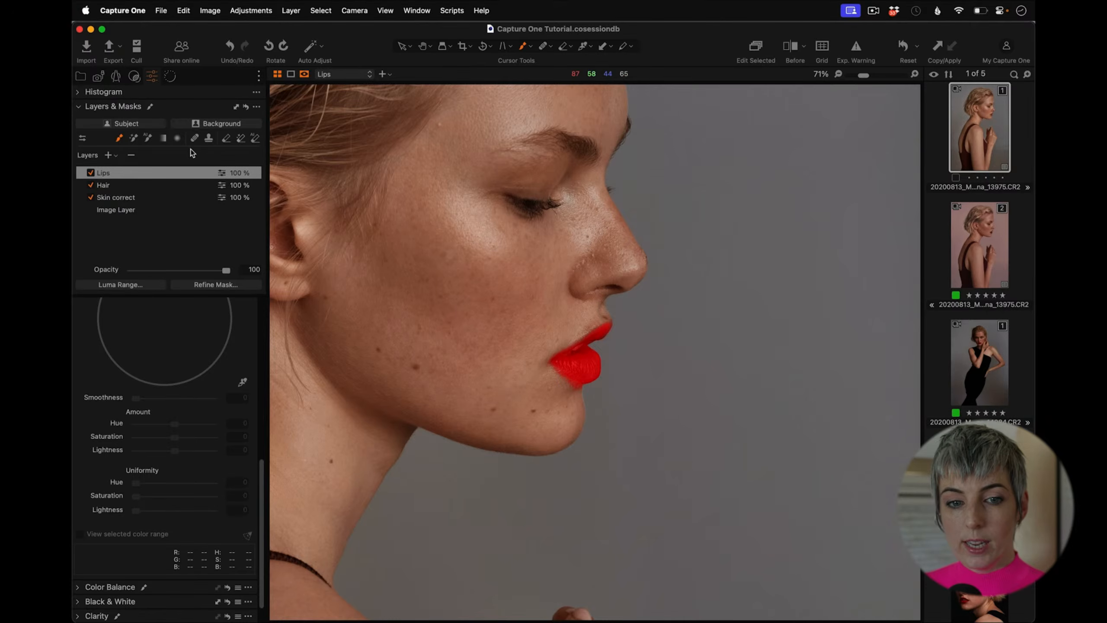
# Step: Reduce the eraser size and erase the stray mask area below the lower lip
pyautogui.rightClick(577, 390)
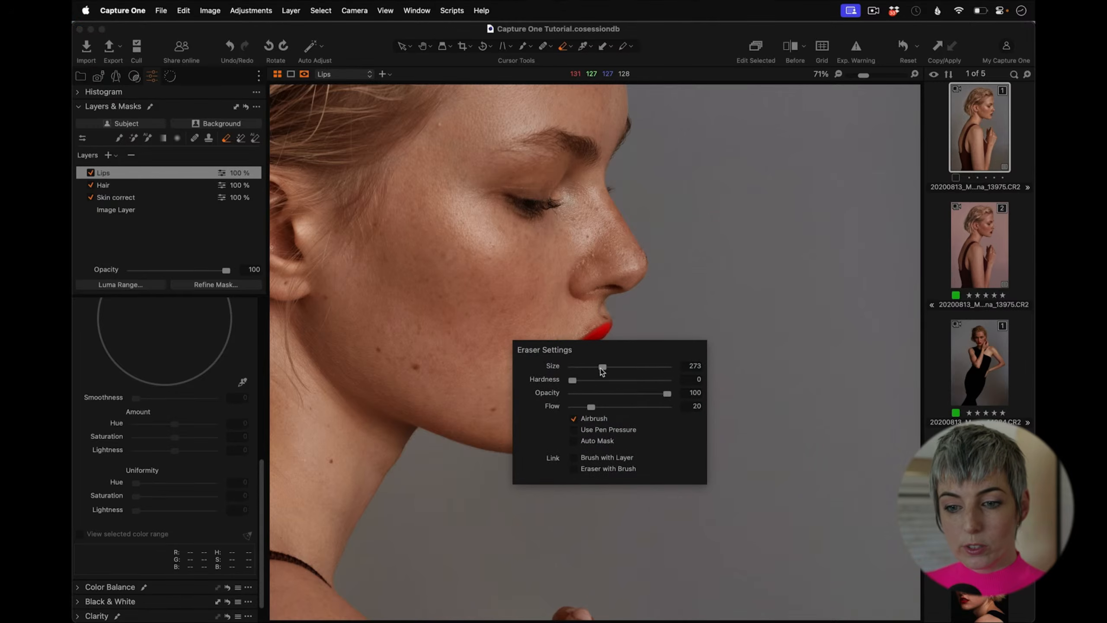
pyautogui.moveTo(603, 370)
pyautogui.mouseDown()
pyautogui.moveTo(587, 370)
pyautogui.moveTo(590, 343)
pyautogui.mouseUp()
pyautogui.rightClick(590, 347)
pyautogui.click(590, 344)
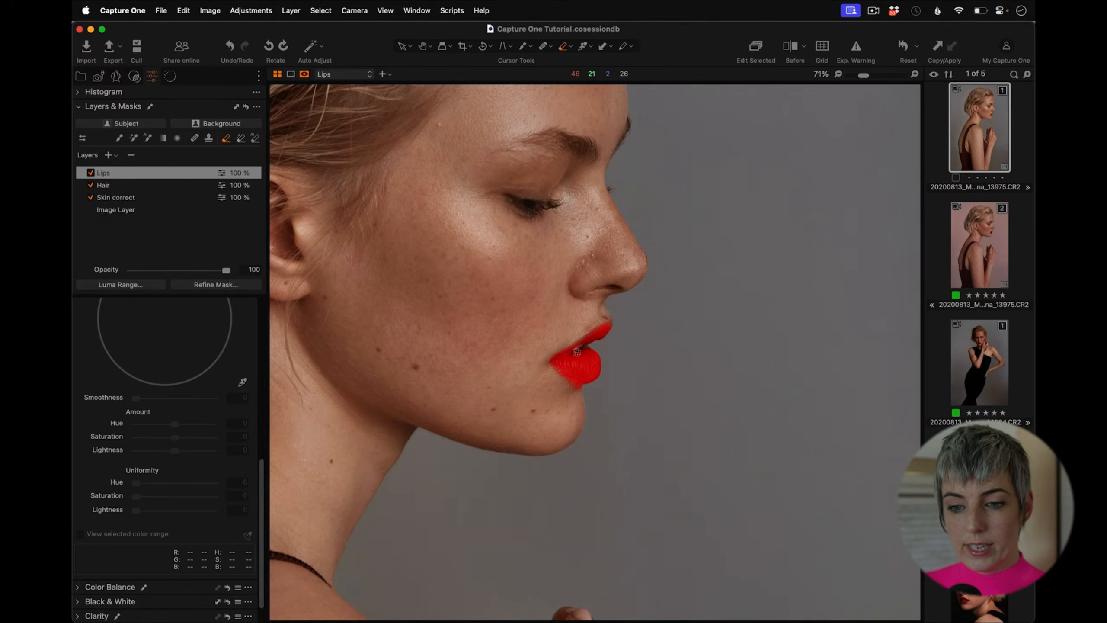
pyautogui.click(588, 390)
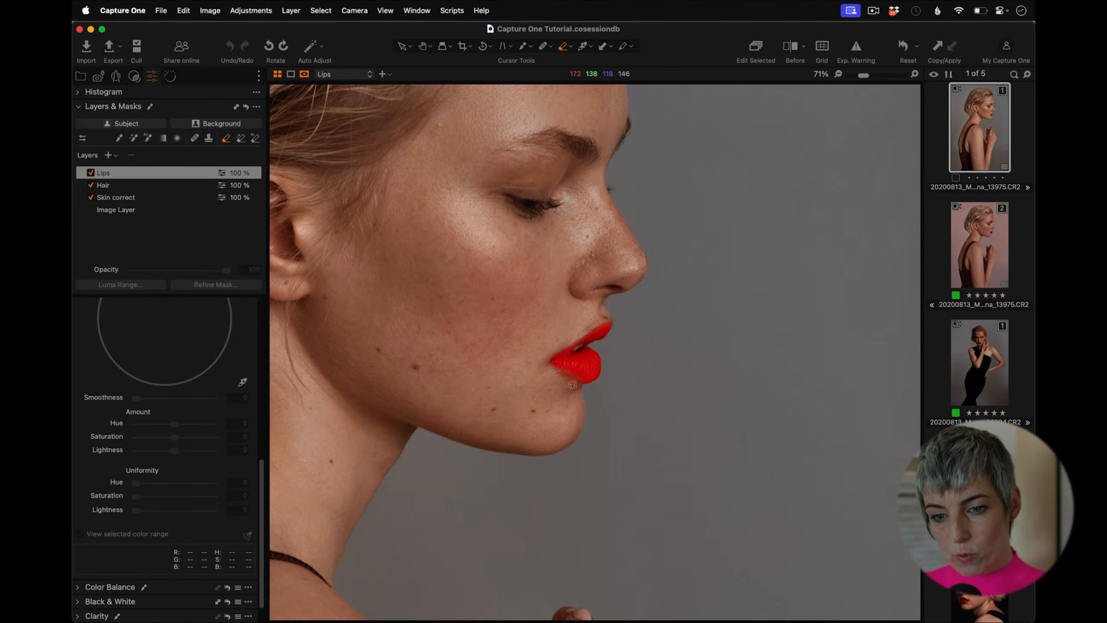
pyautogui.moveTo(573, 385)
pyautogui.mouseDown()
pyautogui.moveTo(584, 390)
pyautogui.moveTo(567, 385)
pyautogui.mouseUp()
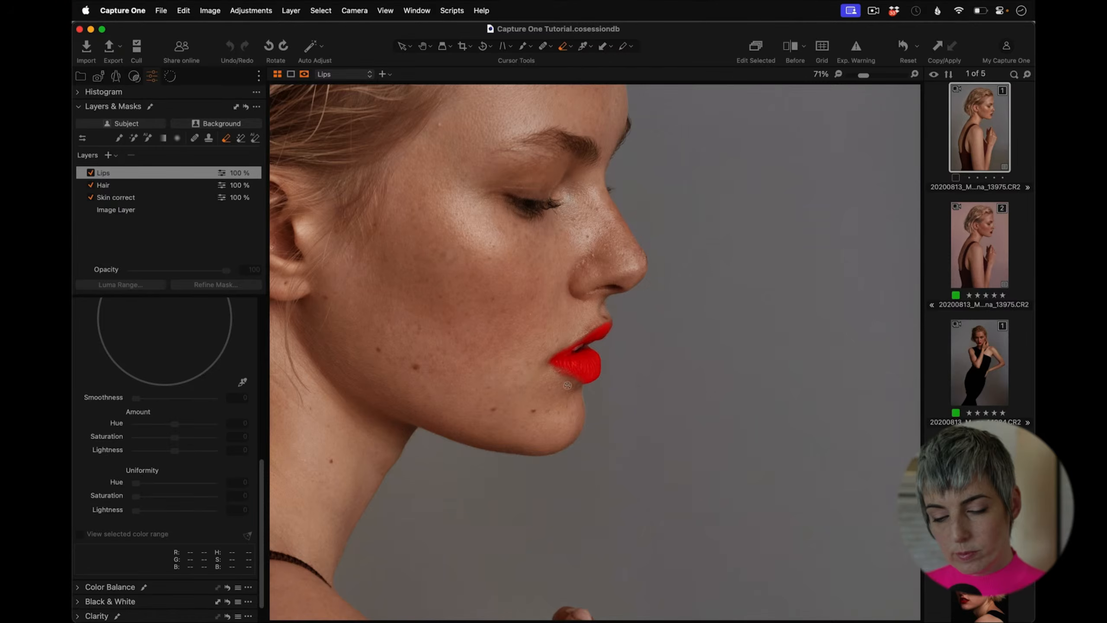
# Step: Hide the lips mask overlay and fit the whole image in the view
pyautogui.press('m')
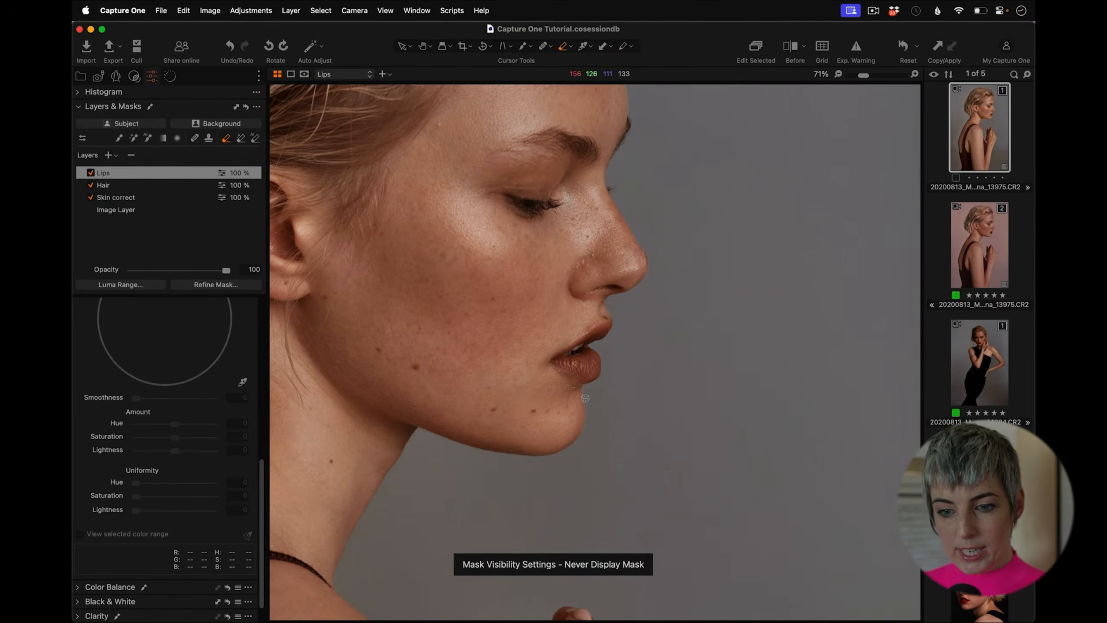
pyautogui.press('m')
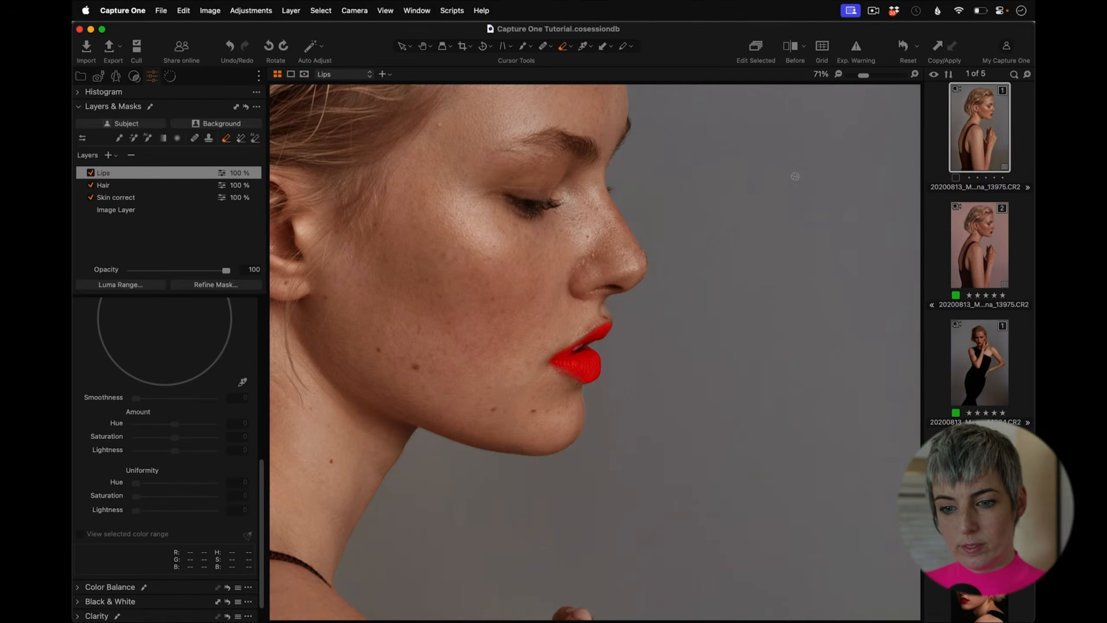
pyautogui.press('m')
pyautogui.moveTo(862, 76); pyautogui.dragTo(849, 76)
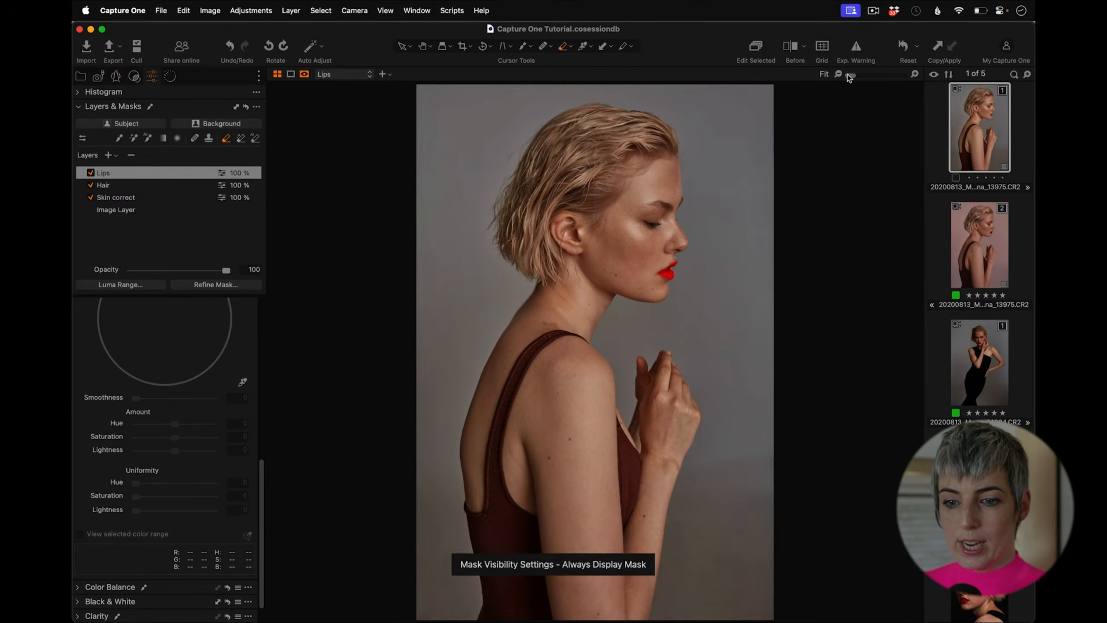
pyautogui.press('m')
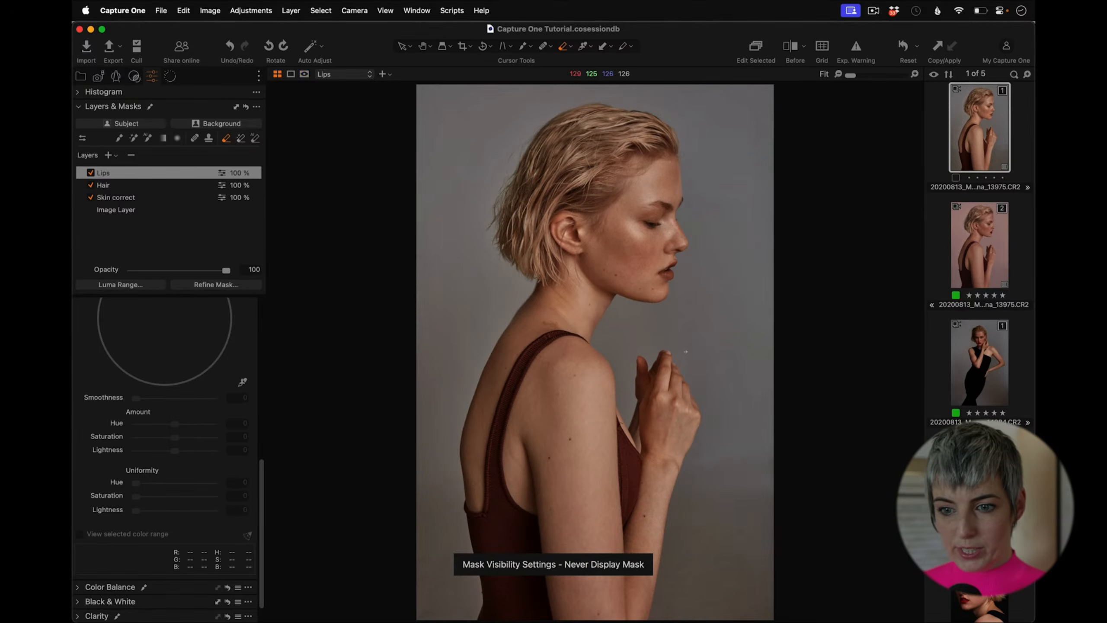
# Step: Pick the lip colour in the Color Editor Advanced tool and widen the selected hue range
pyautogui.scroll(5, 261, 464)
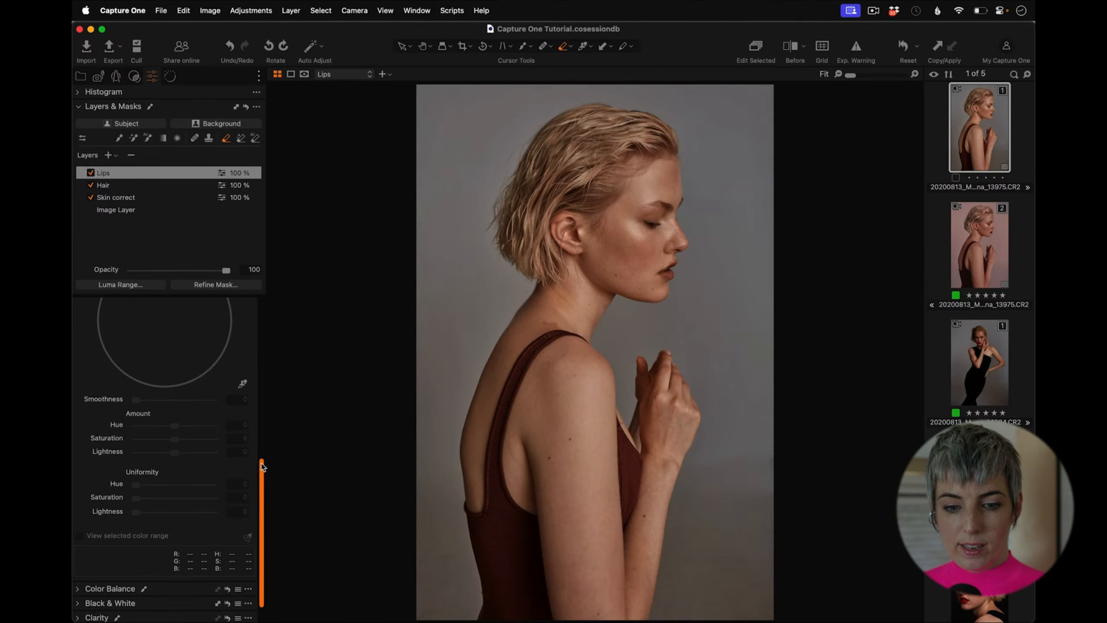
pyautogui.click(158, 362)
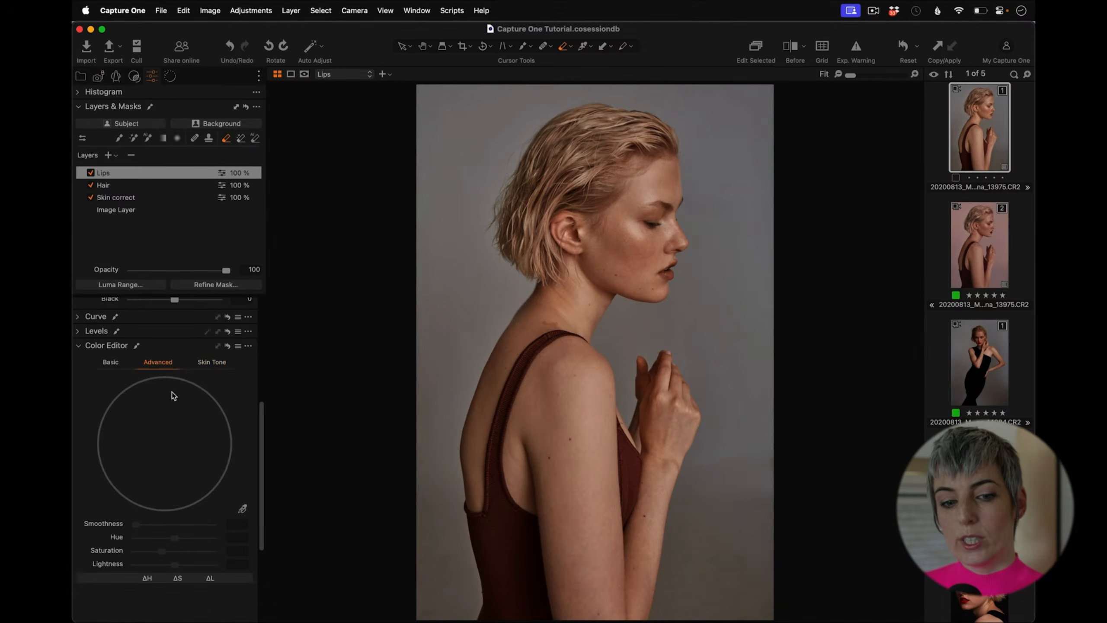
pyautogui.click(243, 510)
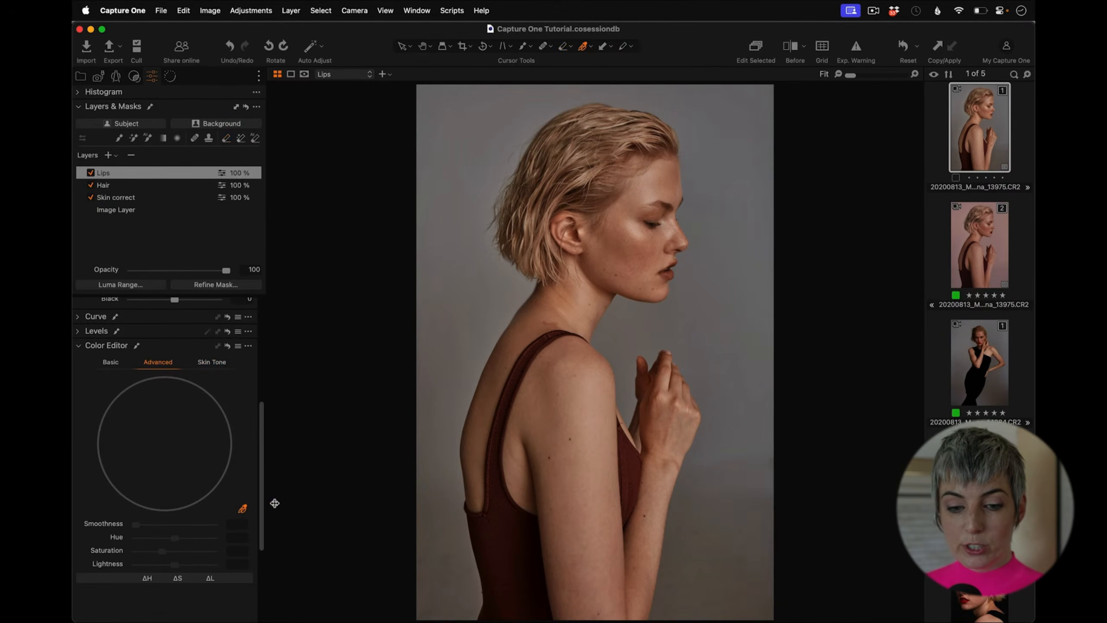
pyautogui.click(675, 270)
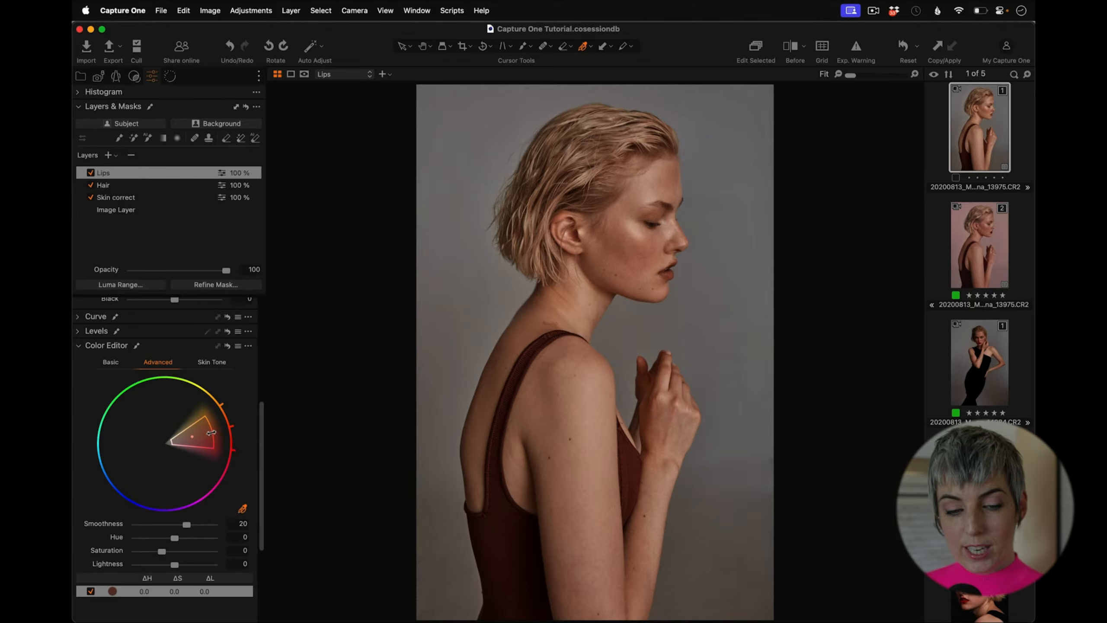
pyautogui.moveTo(211, 433); pyautogui.dragTo(243, 425)
pyautogui.moveTo(173, 442); pyautogui.dragTo(165, 444)
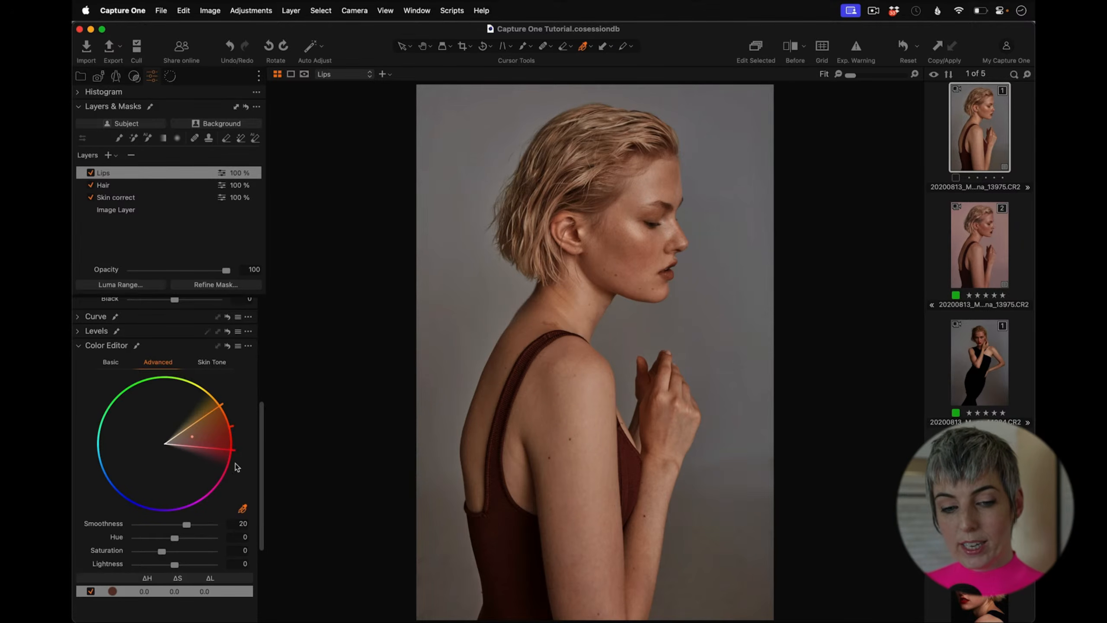
# Step: Set the lips' Saturation to 29.3 and Lightness to -16.8
pyautogui.scroll(-2, 263, 455)
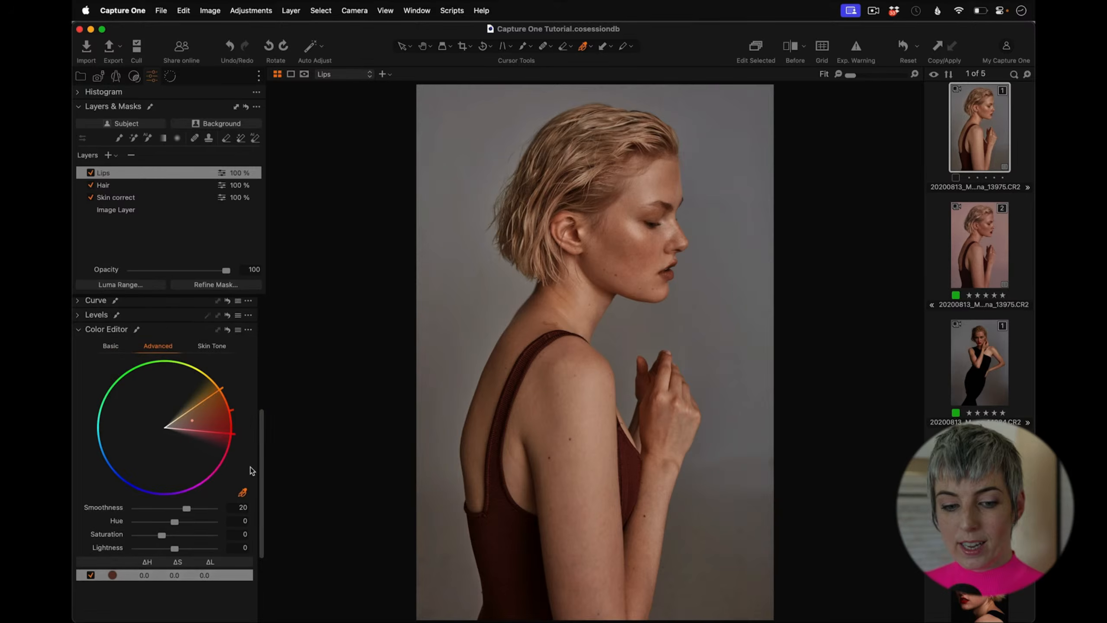
pyautogui.moveTo(183, 549); pyautogui.dragTo(166, 551)
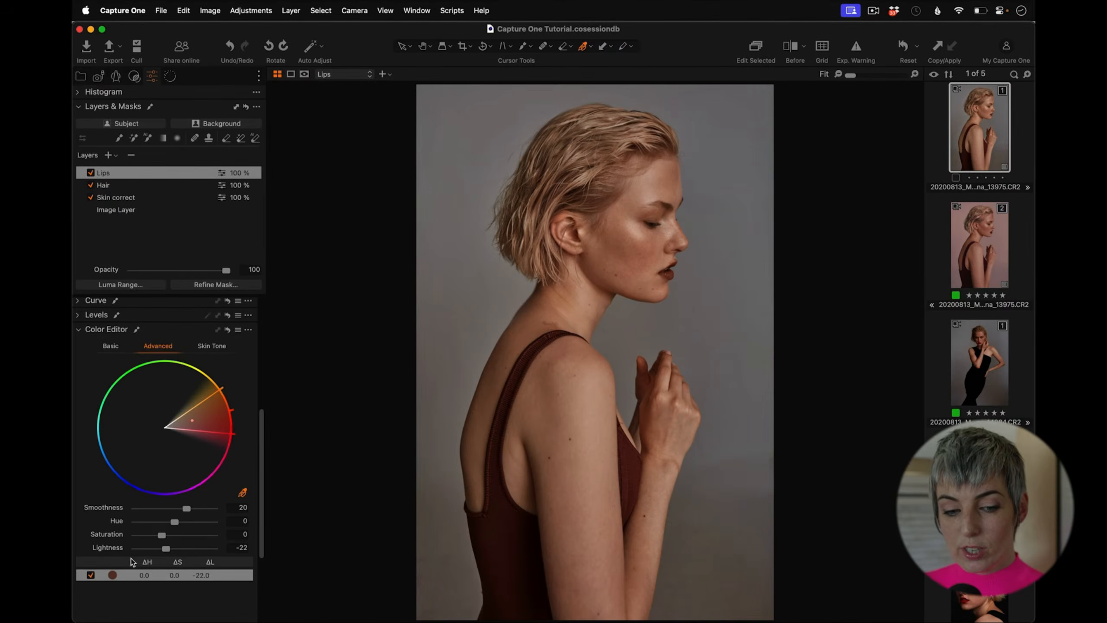
pyautogui.moveTo(166, 550); pyautogui.dragTo(171, 538)
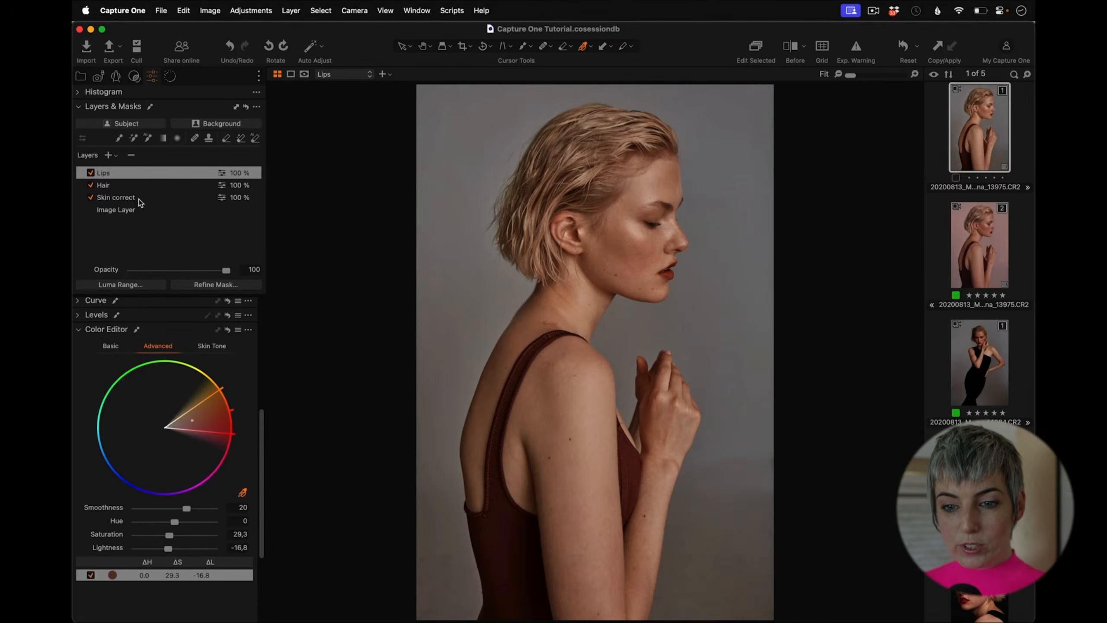
# Step: Add a new adjustment layer and name it Background
pyautogui.click(109, 155)
pyautogui.doubleClick(136, 170)
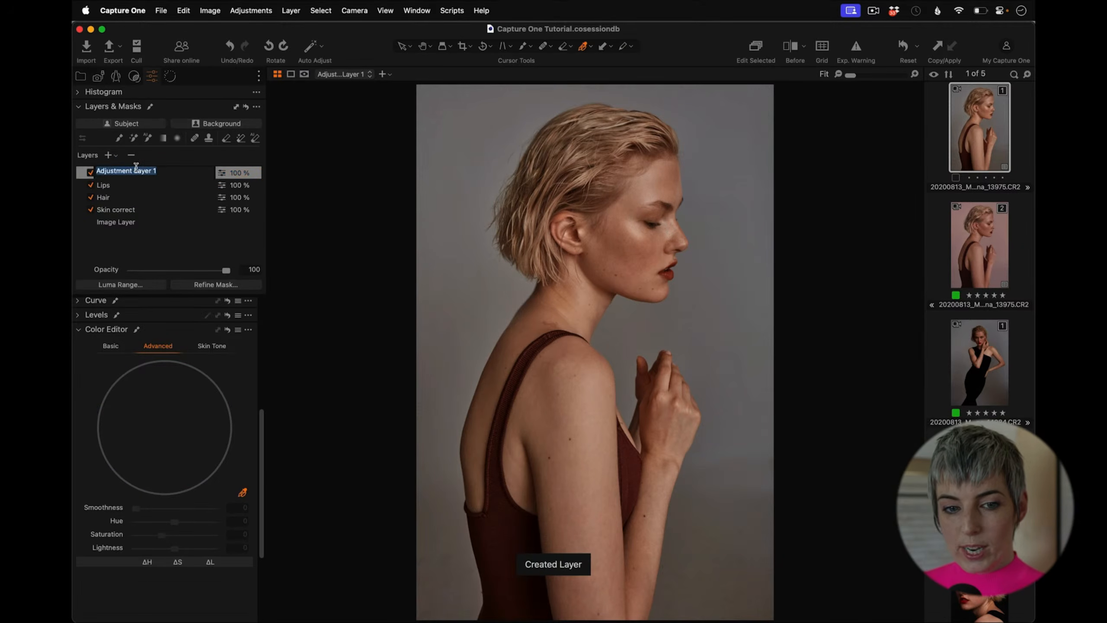
pyautogui.write('Backf')
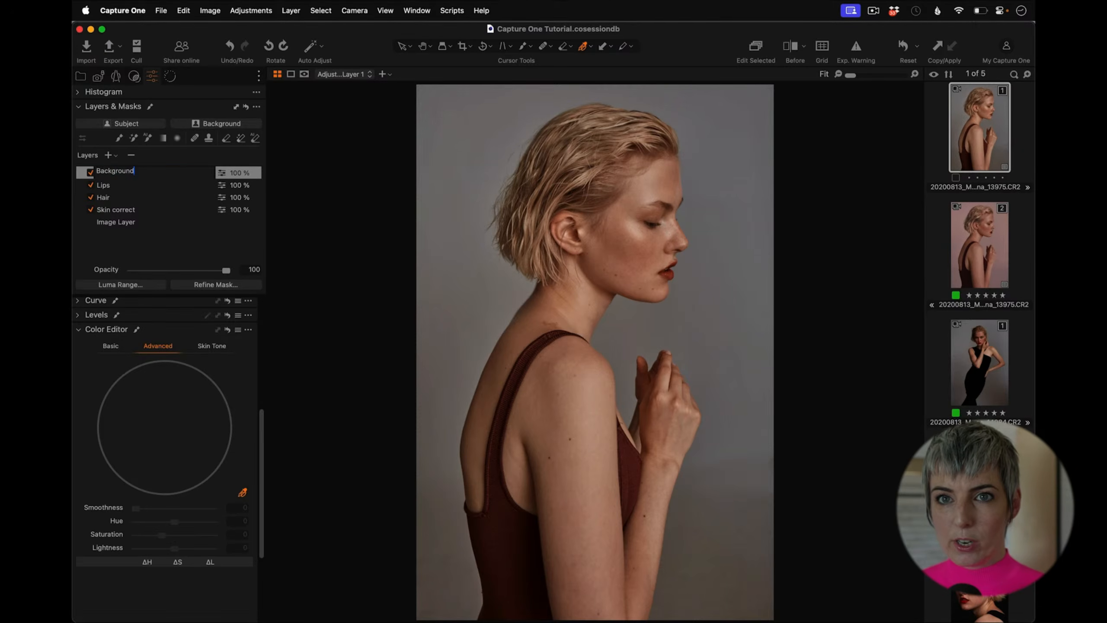
pyautogui.write('round')
# Step: Finish naming the layer Background and create a mask of the grey backdrop by sampling it with the masking tool
pyautogui.press('Return')
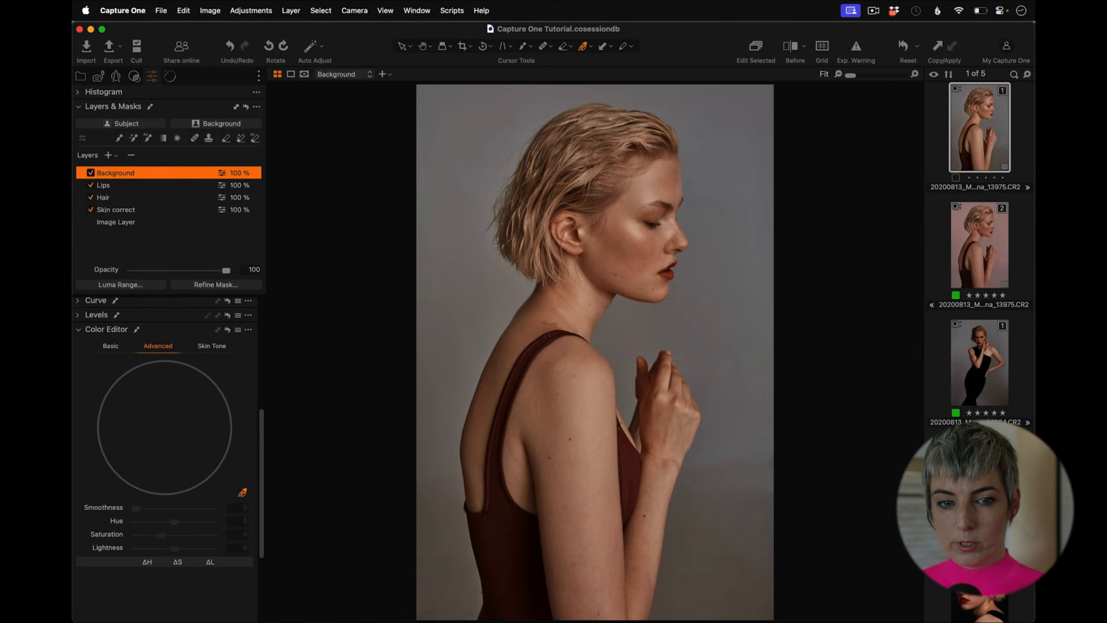
pyautogui.click(149, 138)
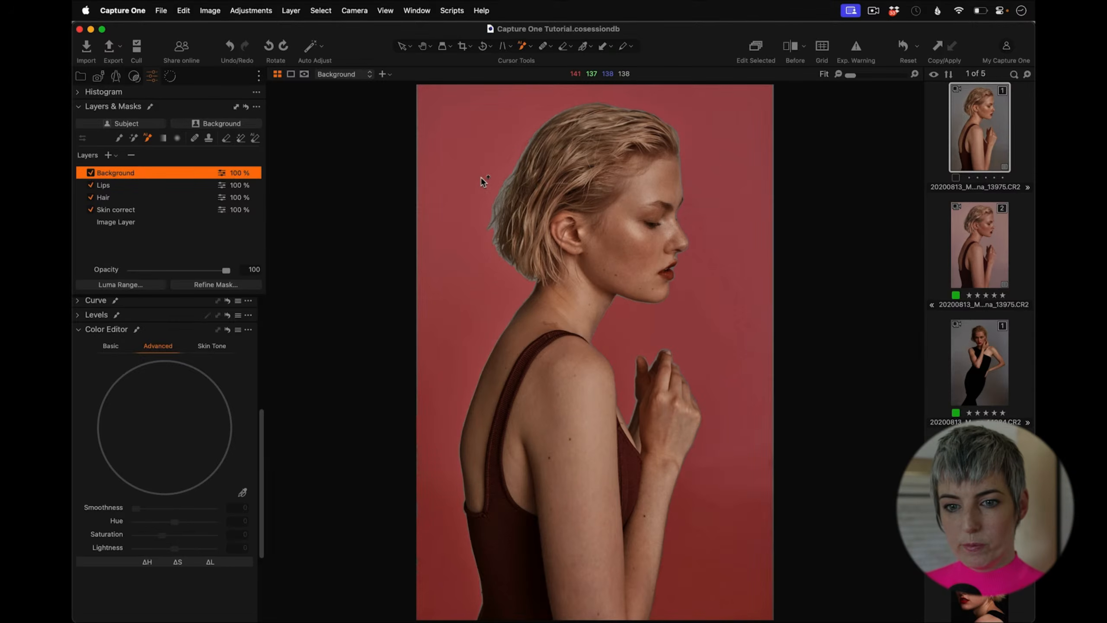
pyautogui.click(458, 393)
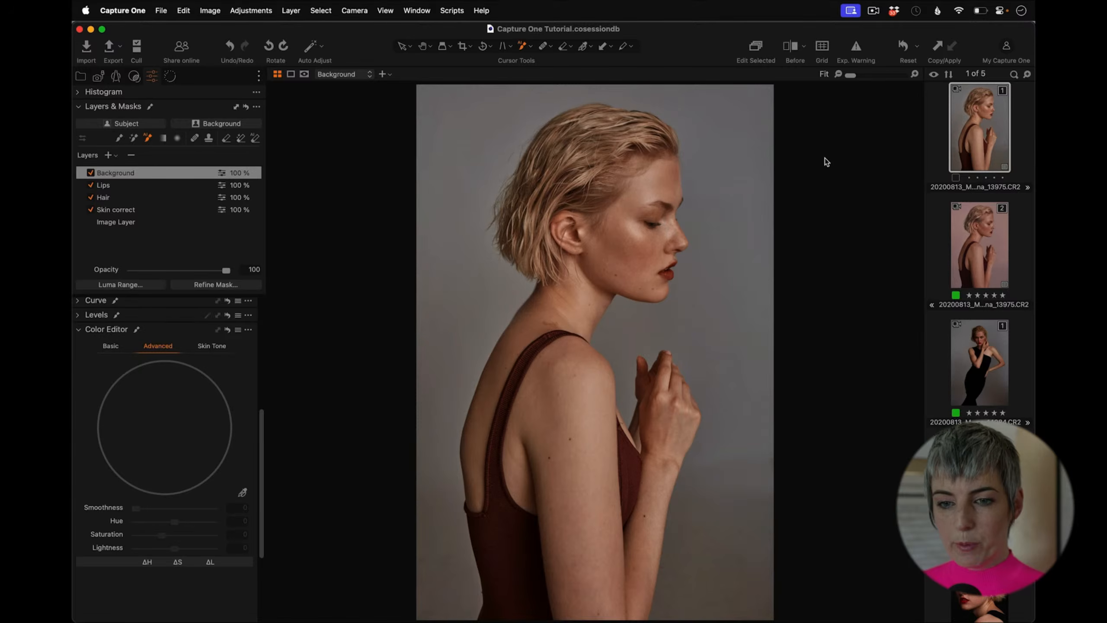
# Step: Display the background mask overlay and inspect its edges around the hair, arm and shoulders up close
pyautogui.press('m')
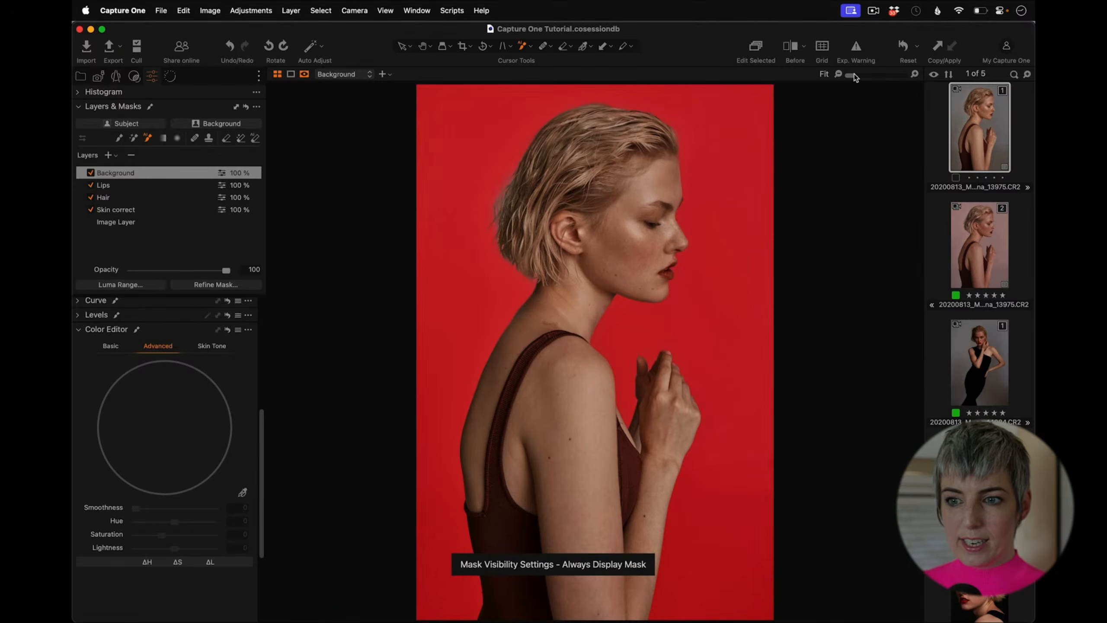
pyautogui.moveTo(854, 74); pyautogui.dragTo(850, 75)
pyautogui.press('m')
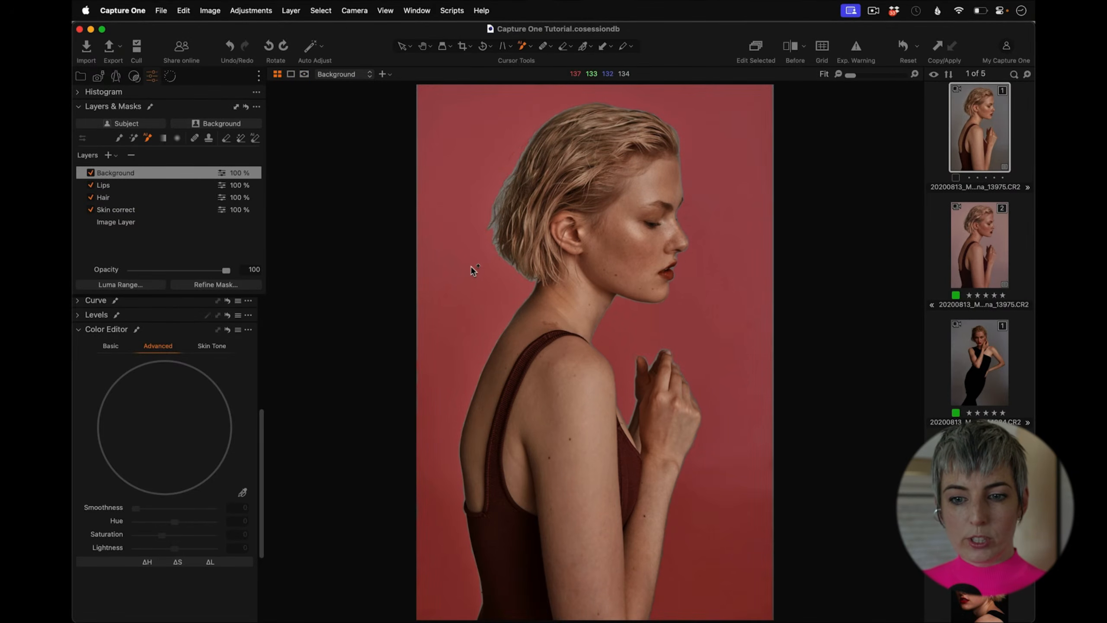
pyautogui.press('m')
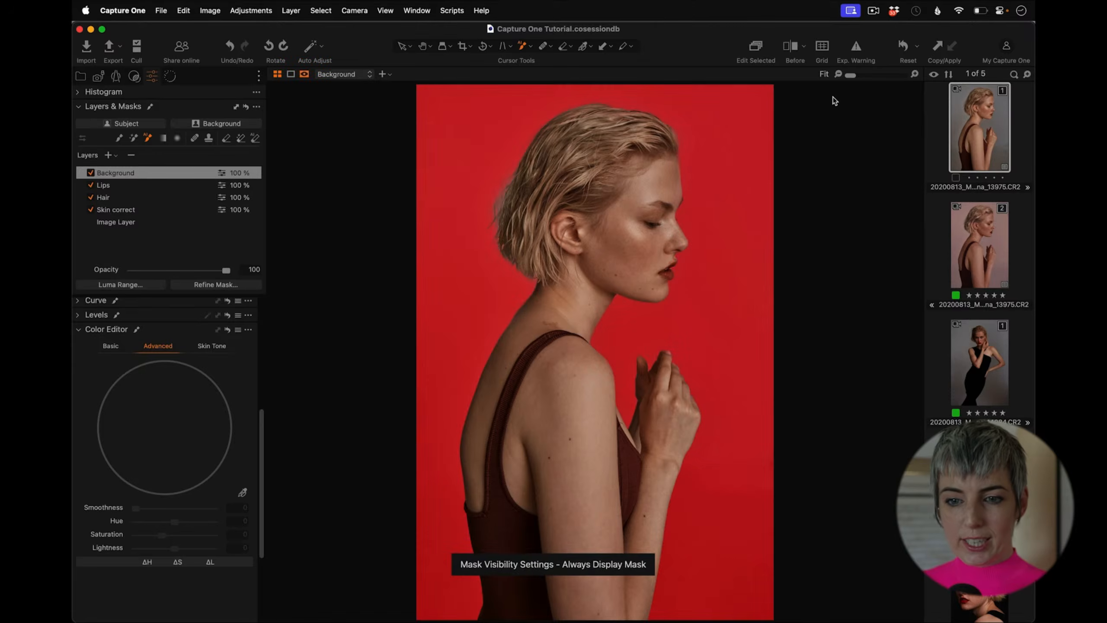
pyautogui.moveTo(851, 75); pyautogui.dragTo(865, 75)
pyautogui.moveTo(445, 108); pyautogui.dragTo(693, 347)
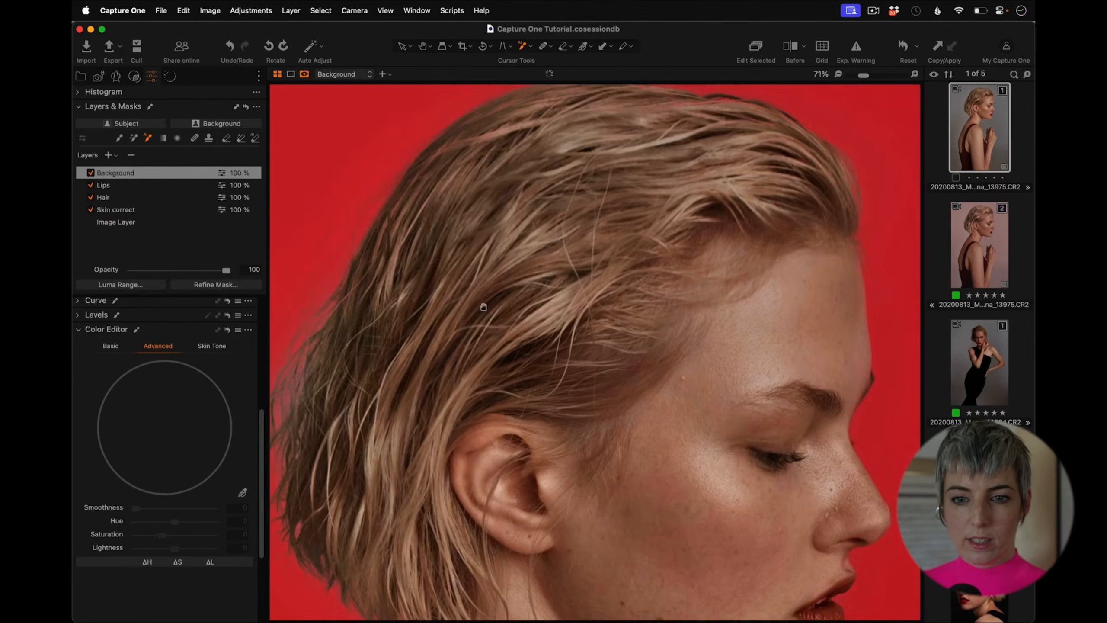
pyautogui.moveTo(481, 307); pyautogui.dragTo(640, 240)
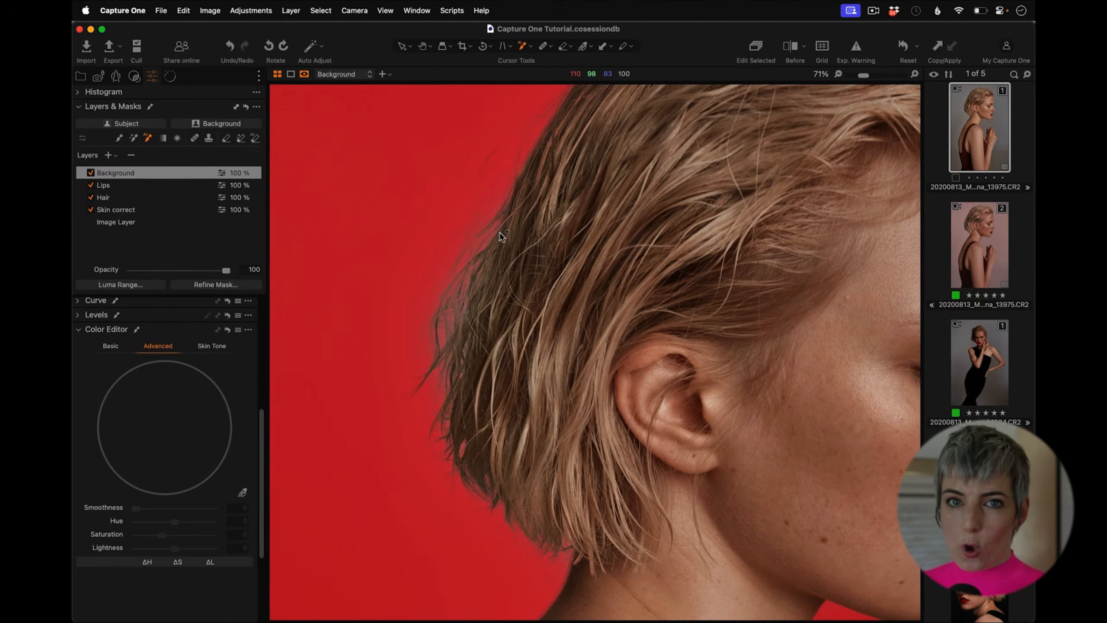
pyautogui.moveTo(763, 117); pyautogui.dragTo(640, 269)
pyautogui.moveTo(673, 316); pyautogui.dragTo(553, 111)
pyautogui.moveTo(576, 487); pyautogui.dragTo(549, 180)
pyautogui.moveTo(621, 517); pyautogui.dragTo(549, 163)
pyautogui.moveTo(542, 561); pyautogui.dragTo(465, 331)
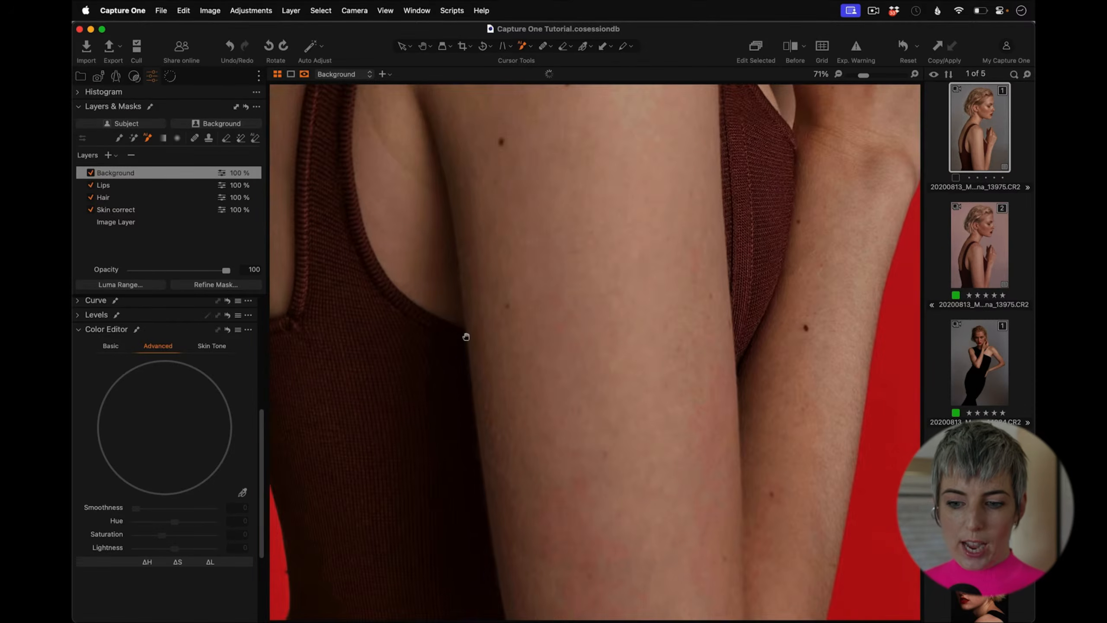
pyautogui.moveTo(562, 144); pyautogui.dragTo(521, 435)
pyautogui.moveTo(575, 212); pyautogui.dragTo(527, 440)
pyautogui.moveTo(604, 236); pyautogui.dragTo(543, 408)
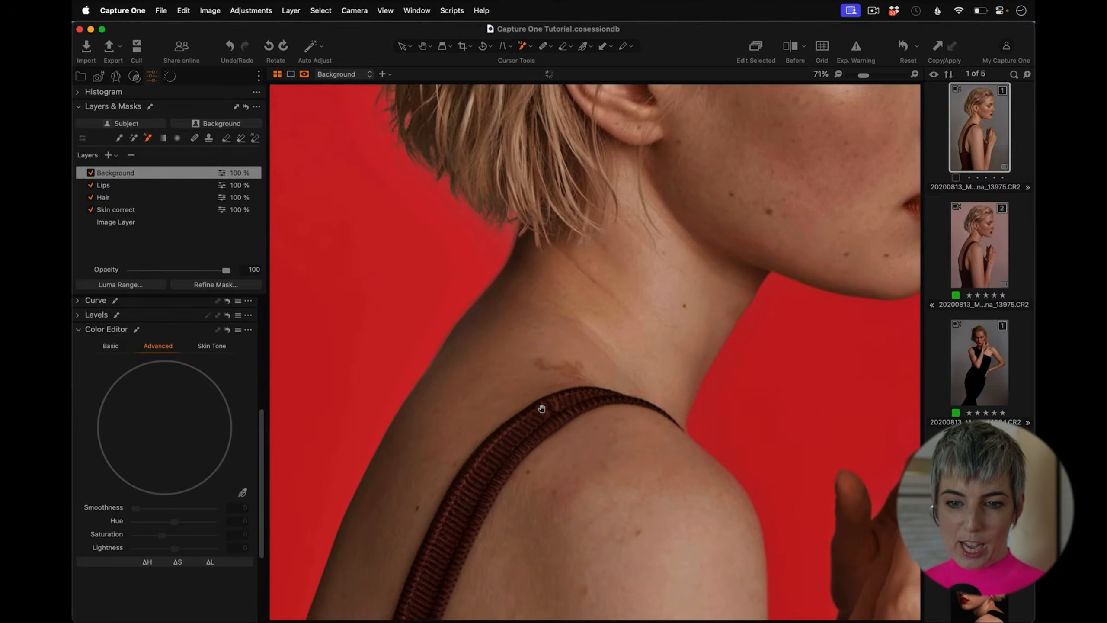
pyautogui.doubleClick(596, 358)
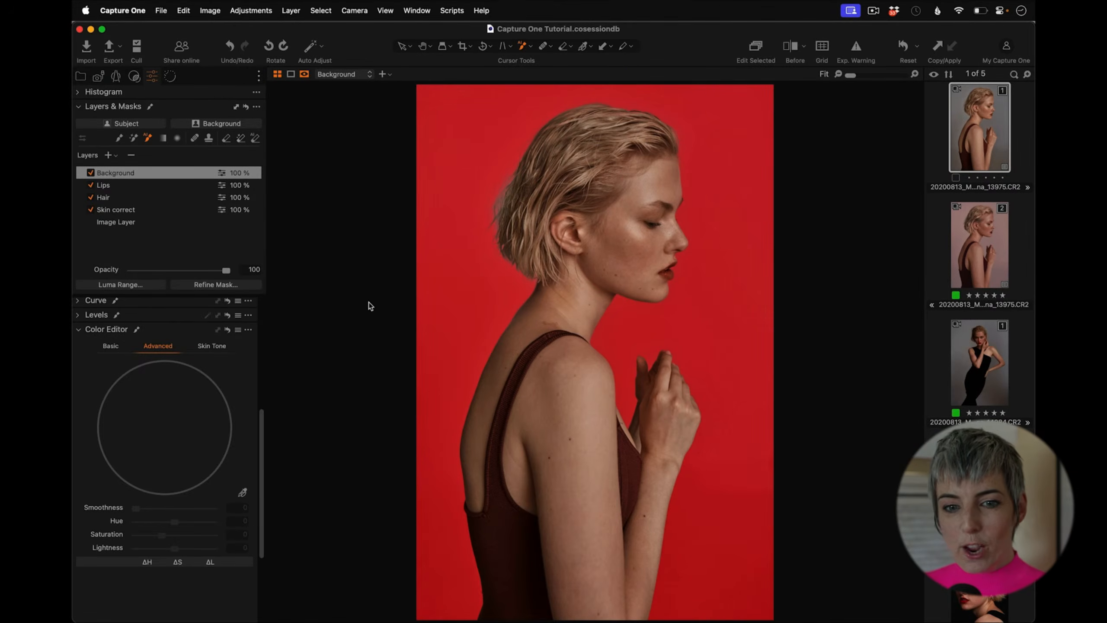
pyautogui.press('m')
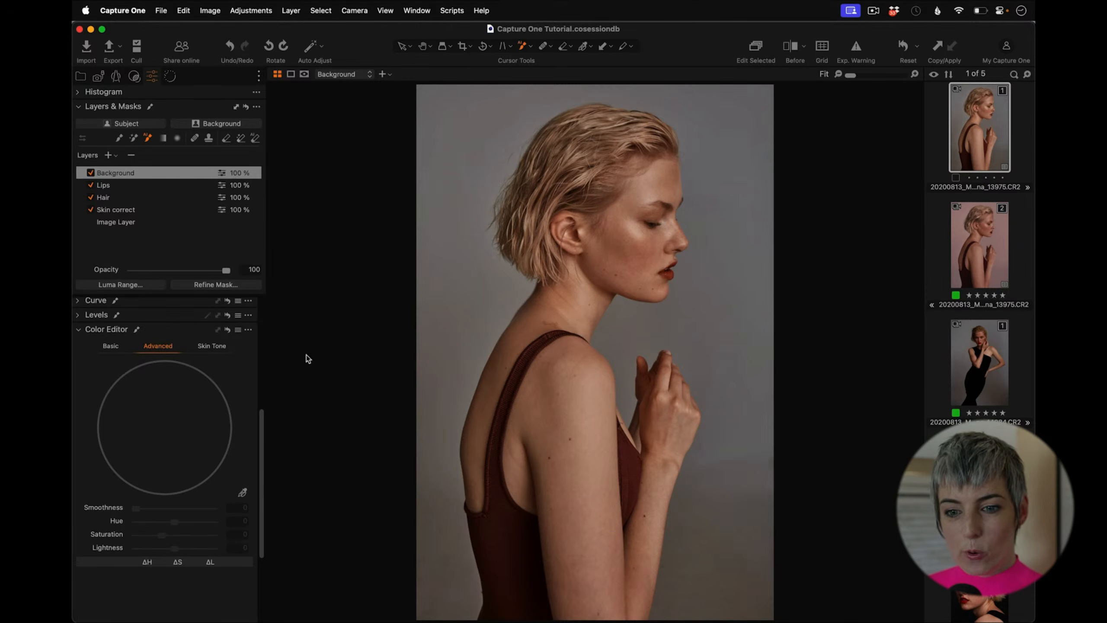
# Step: Collapse the Color Editor and open the Color Balance tool for the Background layer
pyautogui.scroll(5, 261, 427)
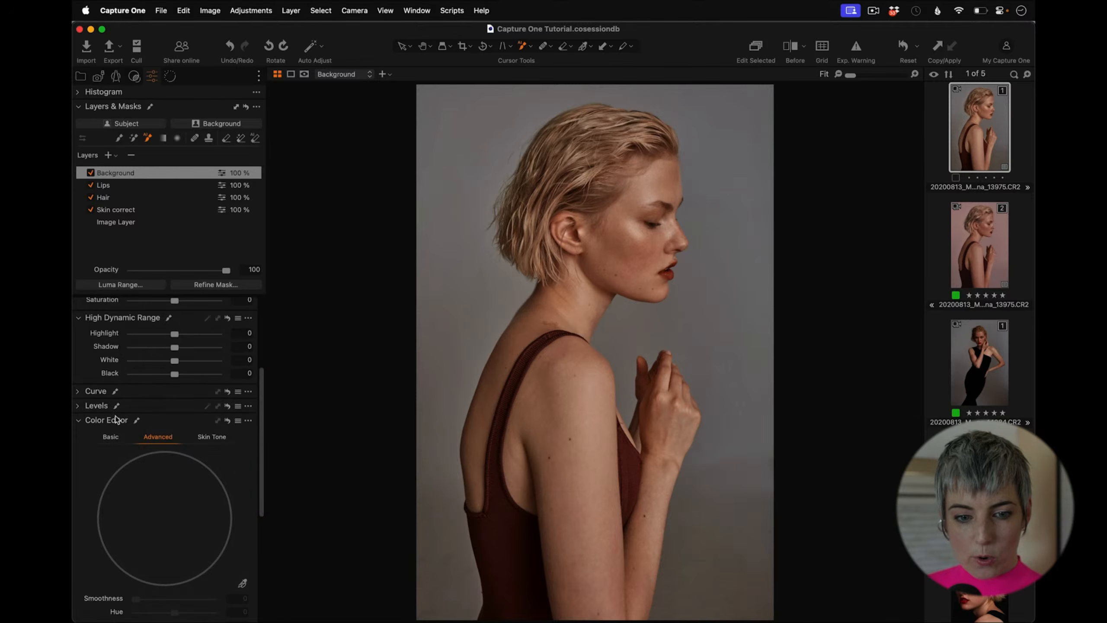
pyautogui.click(86, 420)
pyautogui.click(78, 514)
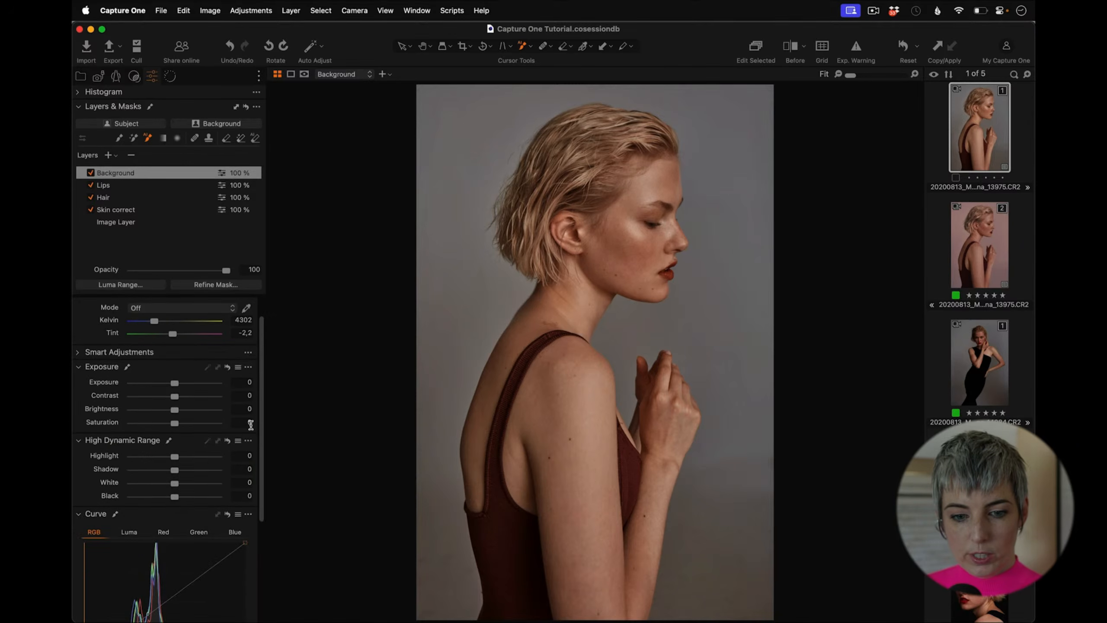
pyautogui.moveTo(261, 420); pyautogui.dragTo(244, 521)
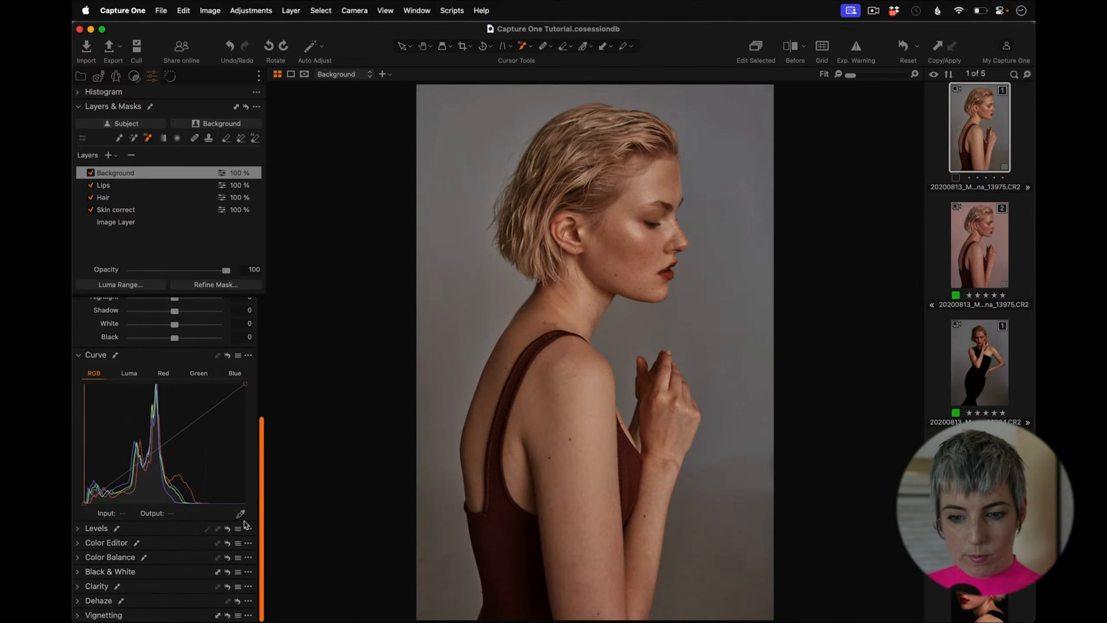
pyautogui.moveTo(86, 504)
pyautogui.mouseDown()
pyautogui.moveTo(87, 442)
pyautogui.moveTo(77, 489)
pyautogui.mouseUp()
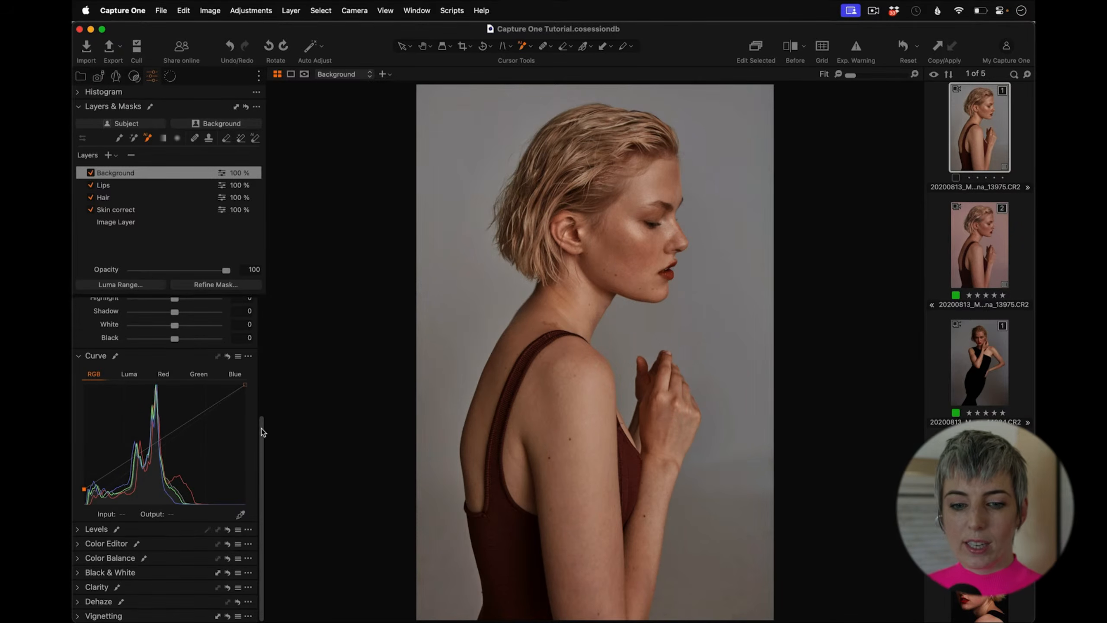
pyautogui.moveTo(261, 429); pyautogui.dragTo(260, 453)
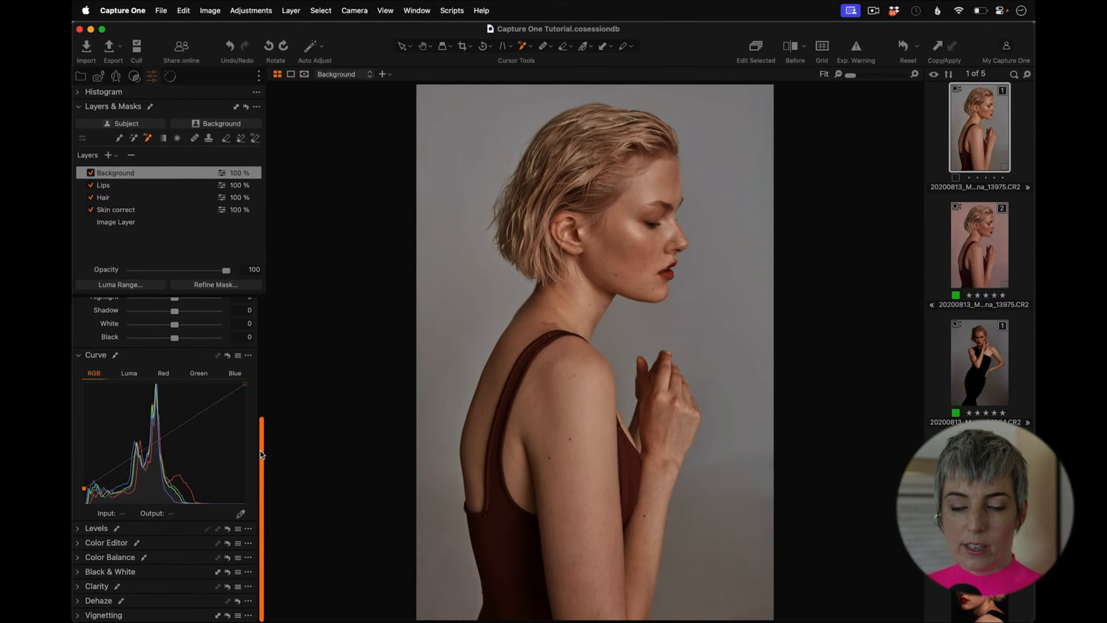
pyautogui.click(77, 558)
pyautogui.scroll(-5, 244, 480)
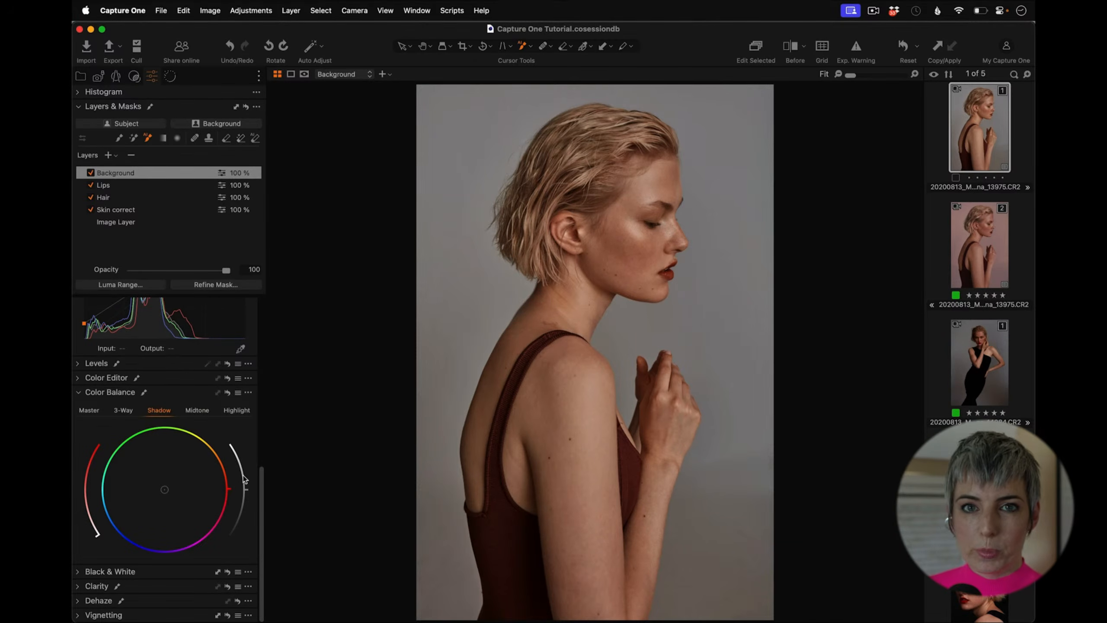
pyautogui.scroll(2, 265, 481)
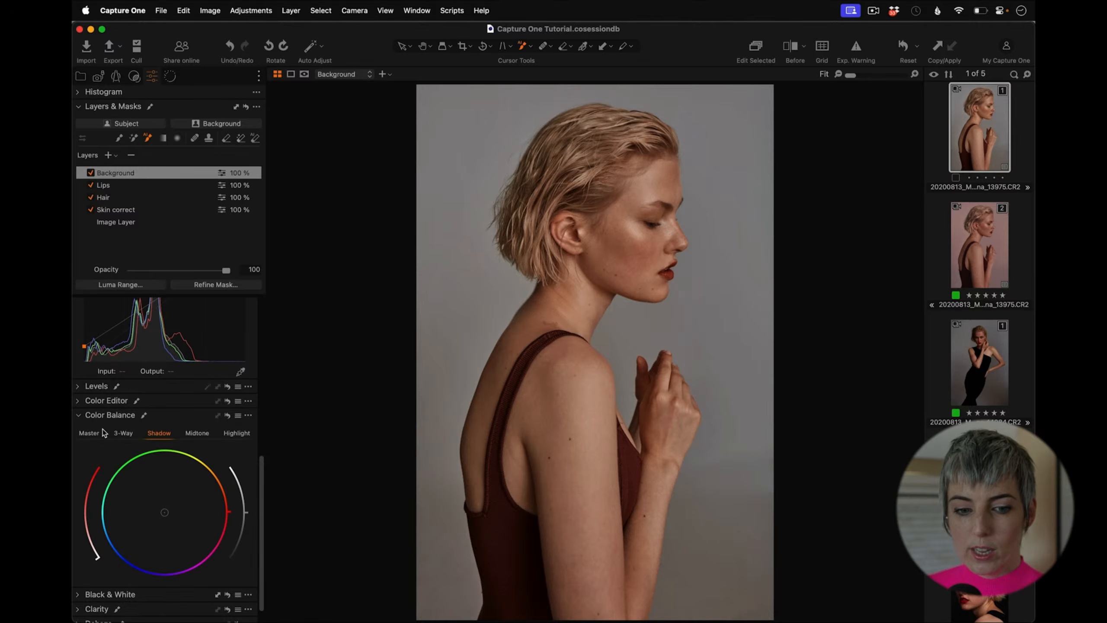
pyautogui.scroll(-2, 260, 464)
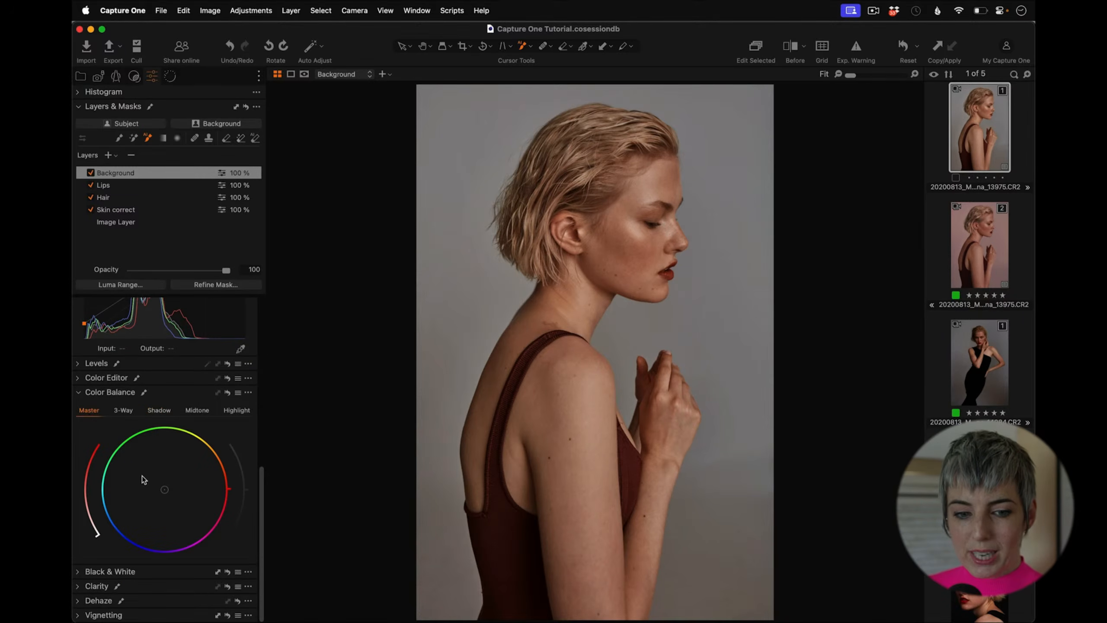
# Step: Shift the background's shadow colour balance toward warm red-orange
pyautogui.moveTo(164, 489); pyautogui.dragTo(211, 496)
pyautogui.click(159, 410)
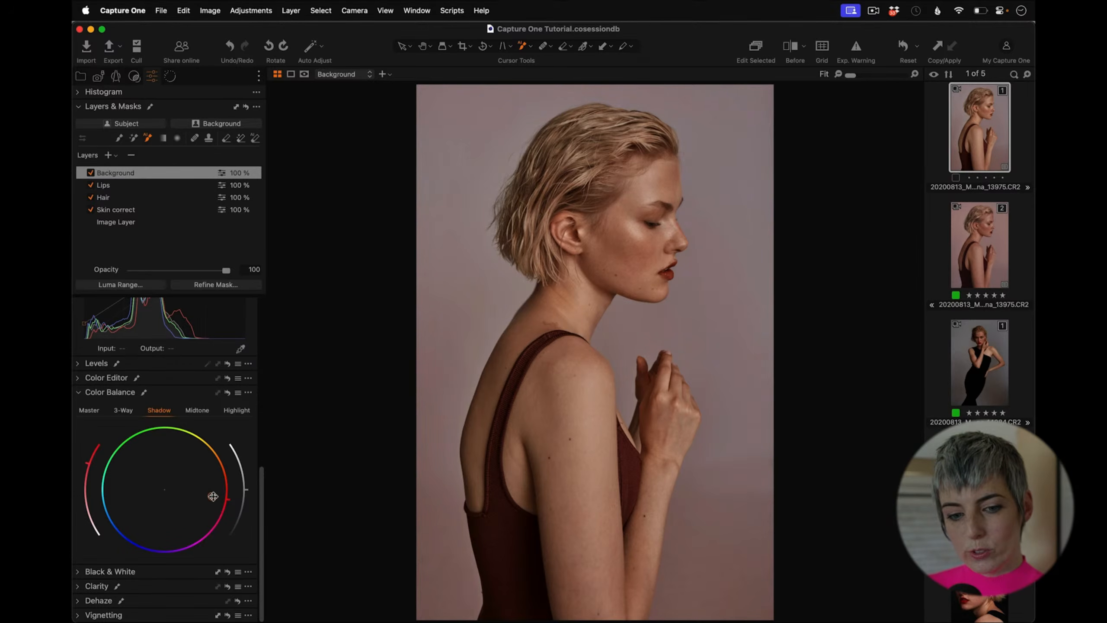
pyautogui.moveTo(211, 496); pyautogui.dragTo(214, 476)
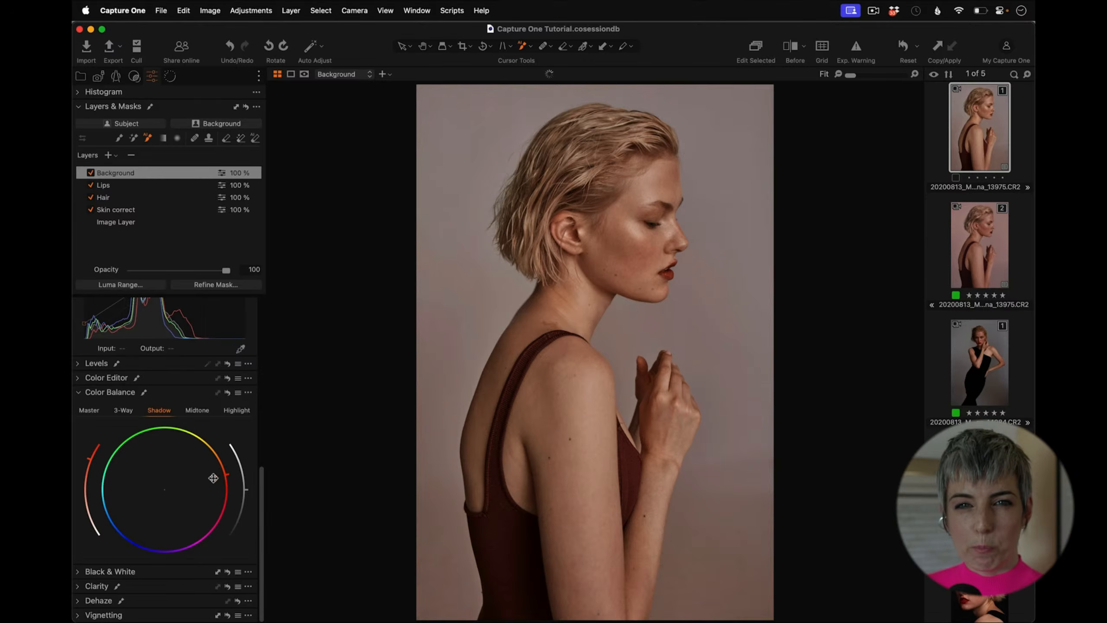
# Step: Warm the background's highlights toward orange in Color Balance
pyautogui.click(237, 410)
pyautogui.moveTo(173, 481)
pyautogui.mouseDown()
pyautogui.moveTo(189, 461)
pyautogui.moveTo(173, 470)
pyautogui.mouseUp()
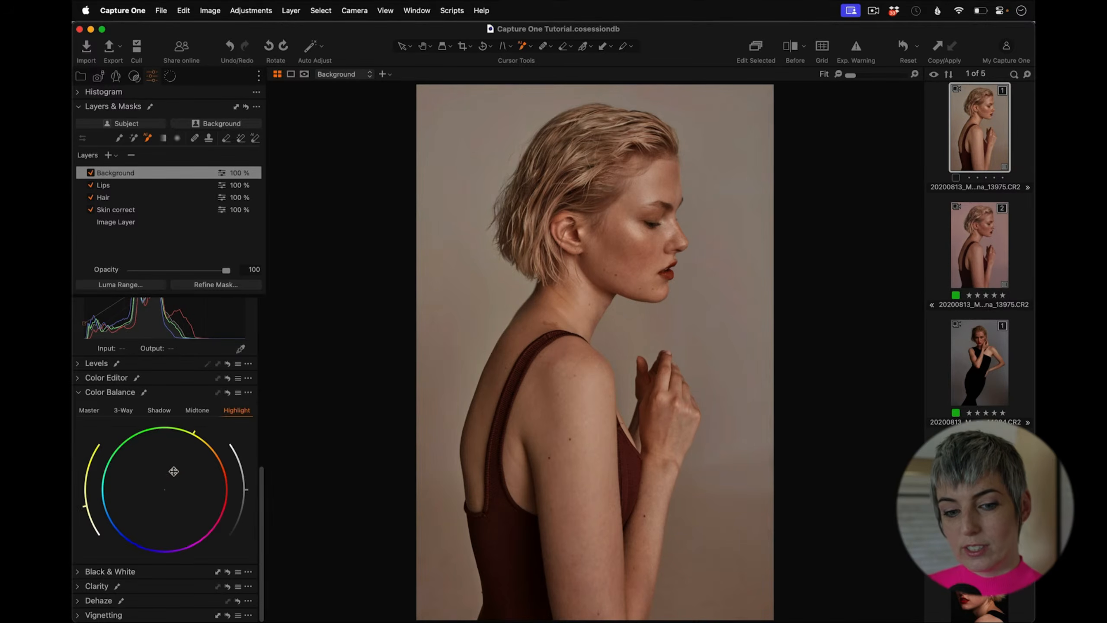
pyautogui.moveTo(174, 471)
pyautogui.mouseDown()
pyautogui.moveTo(186, 452)
pyautogui.moveTo(170, 485)
pyautogui.moveTo(175, 471)
pyautogui.moveTo(183, 477)
pyautogui.mouseUp()
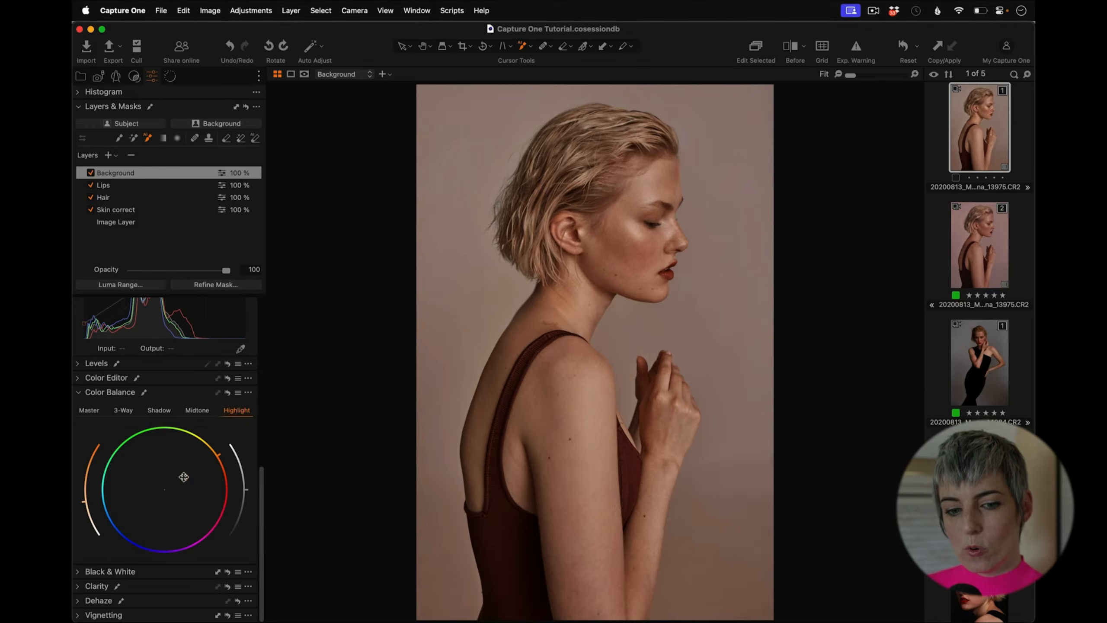
# Step: Toggle the Background layer off and on to compare the backdrop adjustment
pyautogui.click(94, 173)
pyautogui.click(91, 173)
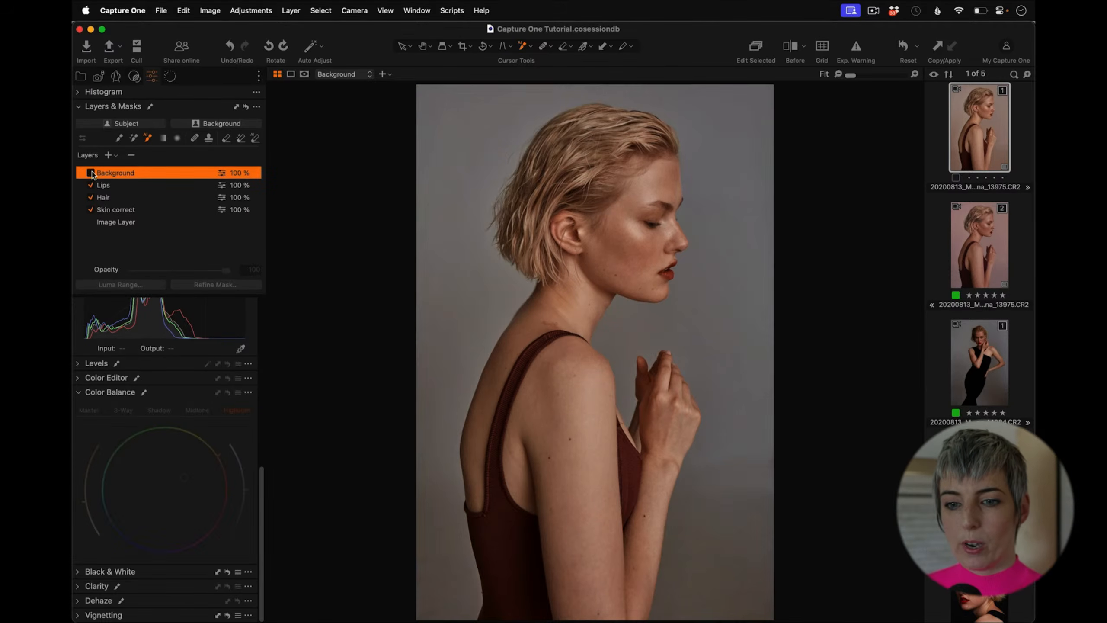
pyautogui.click(91, 173)
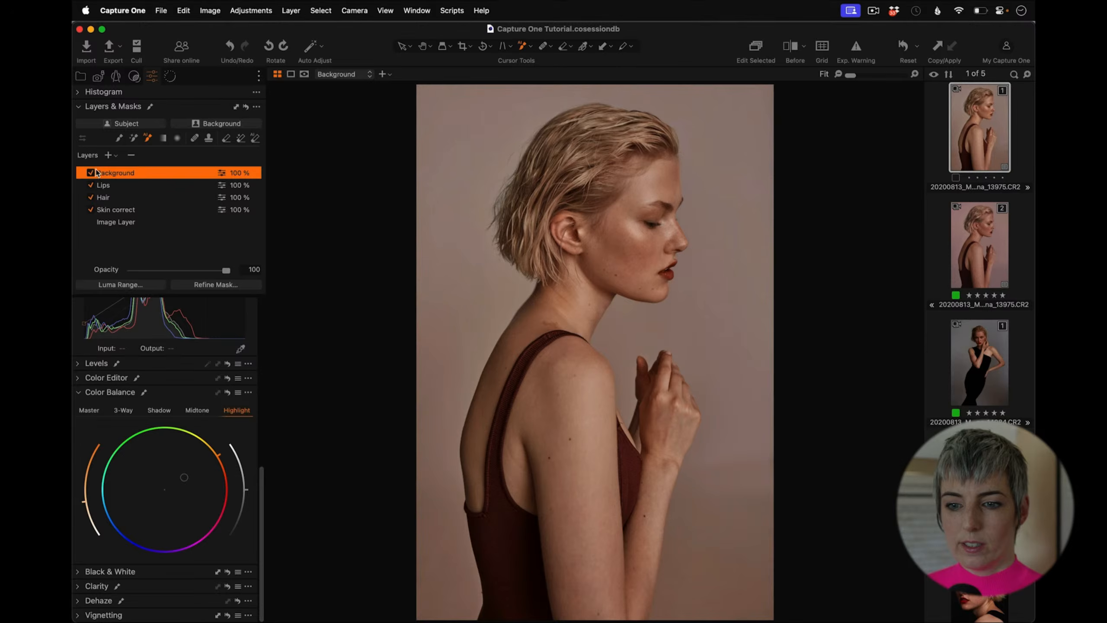
pyautogui.click(91, 173)
pyautogui.click(90, 173)
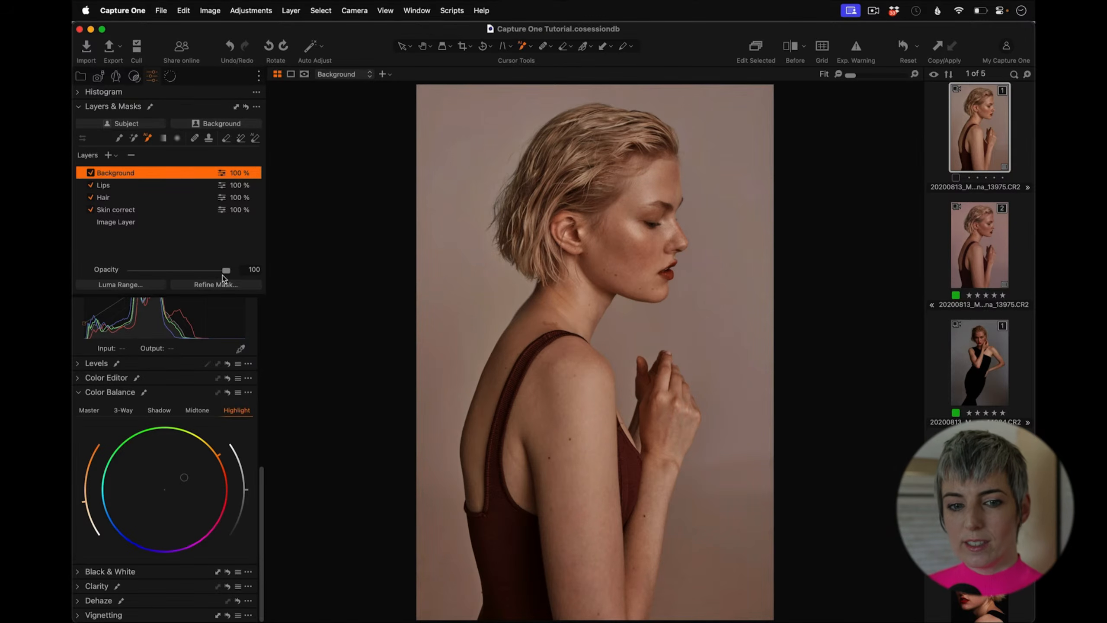
pyautogui.moveTo(226, 270)
pyautogui.mouseDown()
pyautogui.moveTo(138, 271)
pyautogui.moveTo(225, 276)
pyautogui.mouseUp()
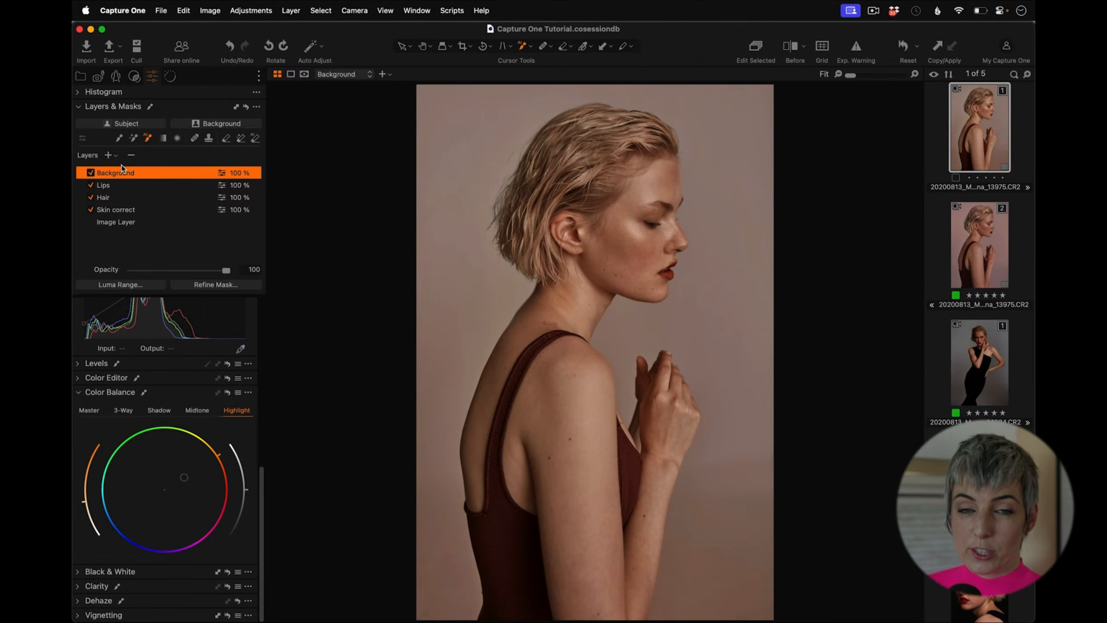
# Step: Add a new filled adjustment layer and name it Grade
pyautogui.click(108, 155)
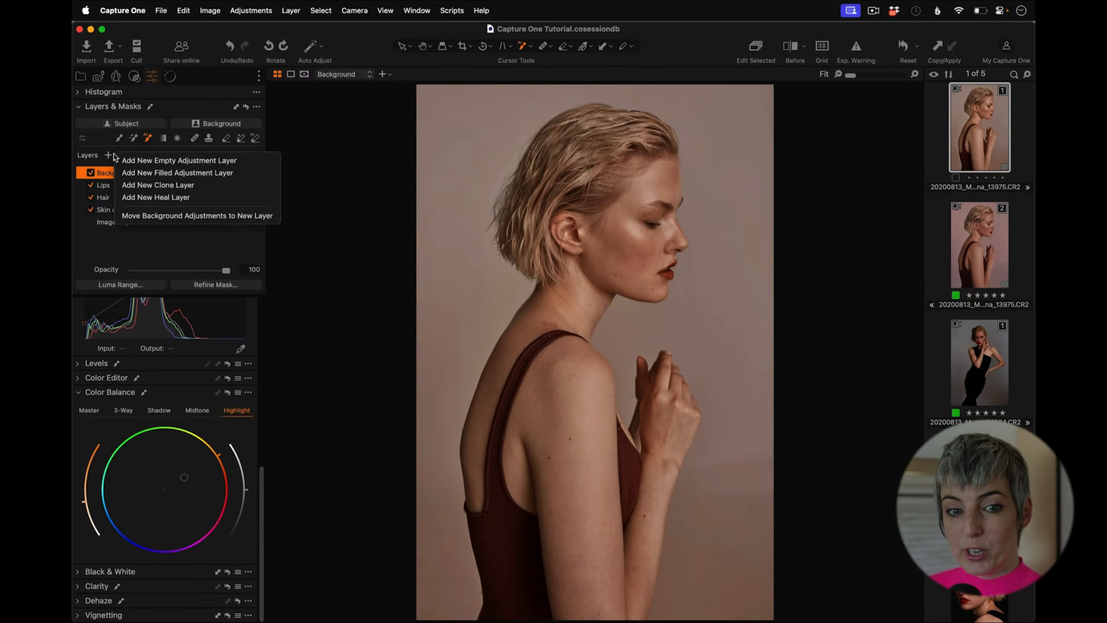
pyautogui.click(184, 173)
pyautogui.doubleClick(147, 172)
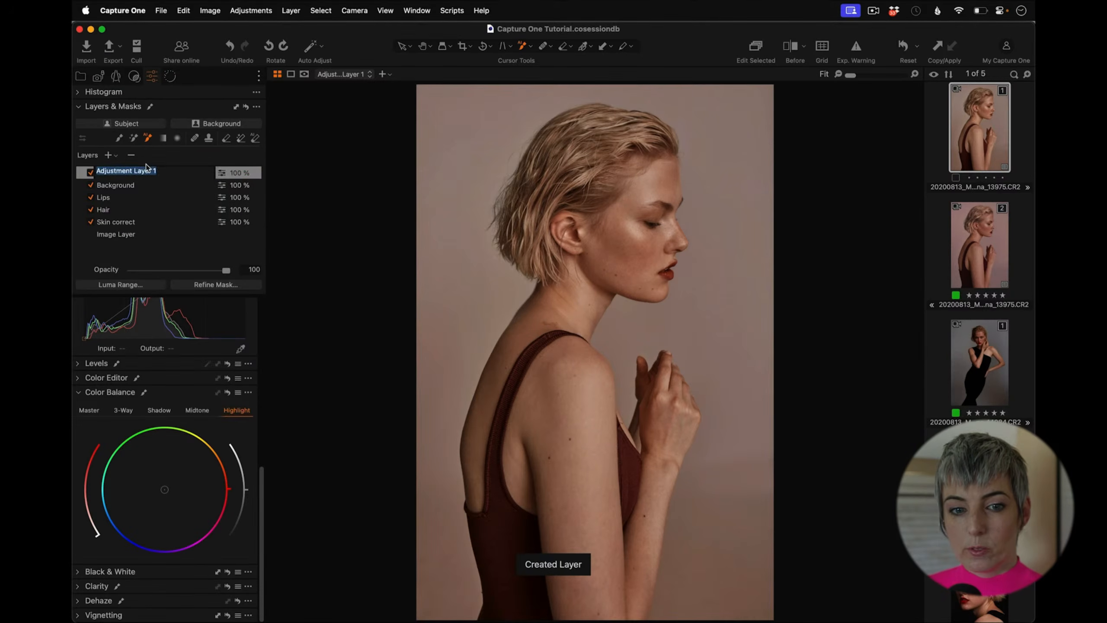
pyautogui.write('Grade')
pyautogui.press('Return')
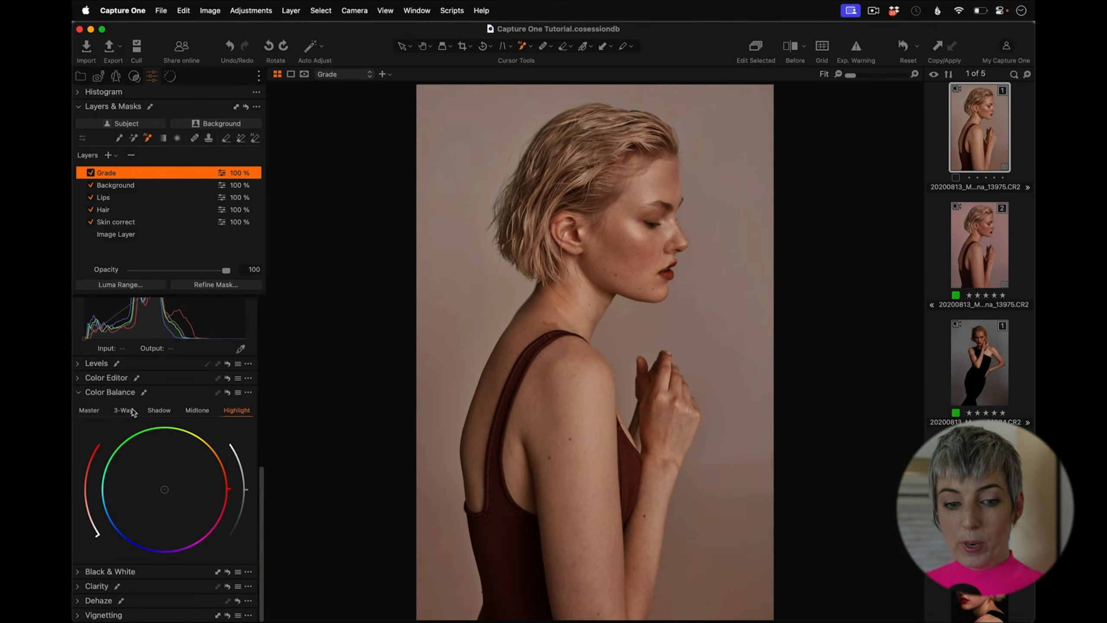
# Step: Tint the Grade layer's shadows slightly toward magenta in Color Balance
pyautogui.click(164, 412)
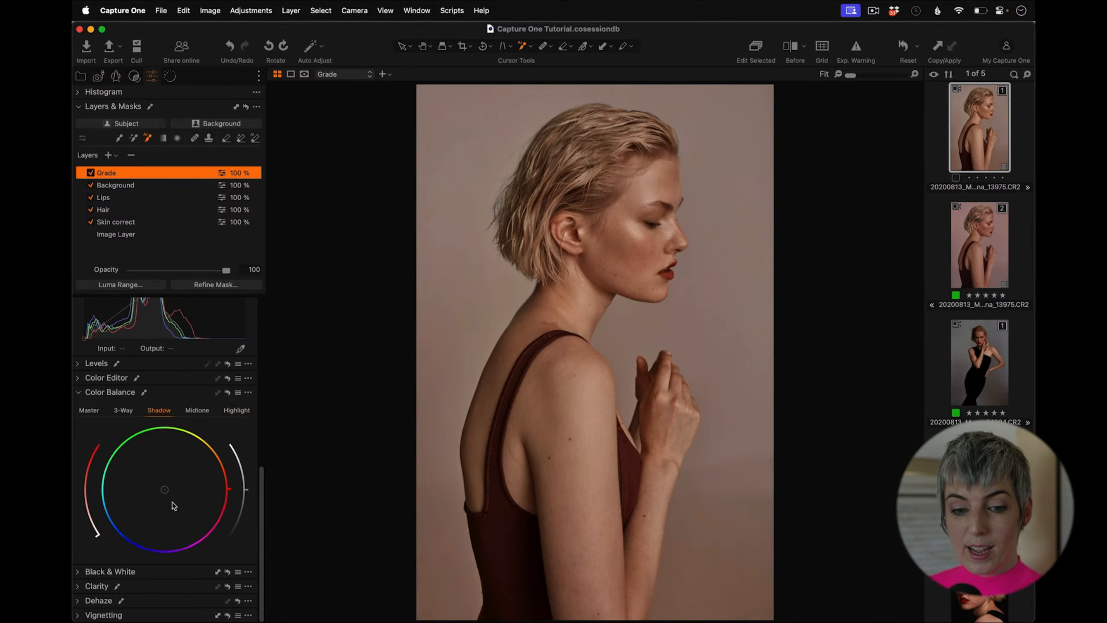
pyautogui.moveTo(165, 489)
pyautogui.mouseDown()
pyautogui.moveTo(155, 516)
pyautogui.moveTo(159, 507)
pyautogui.mouseUp()
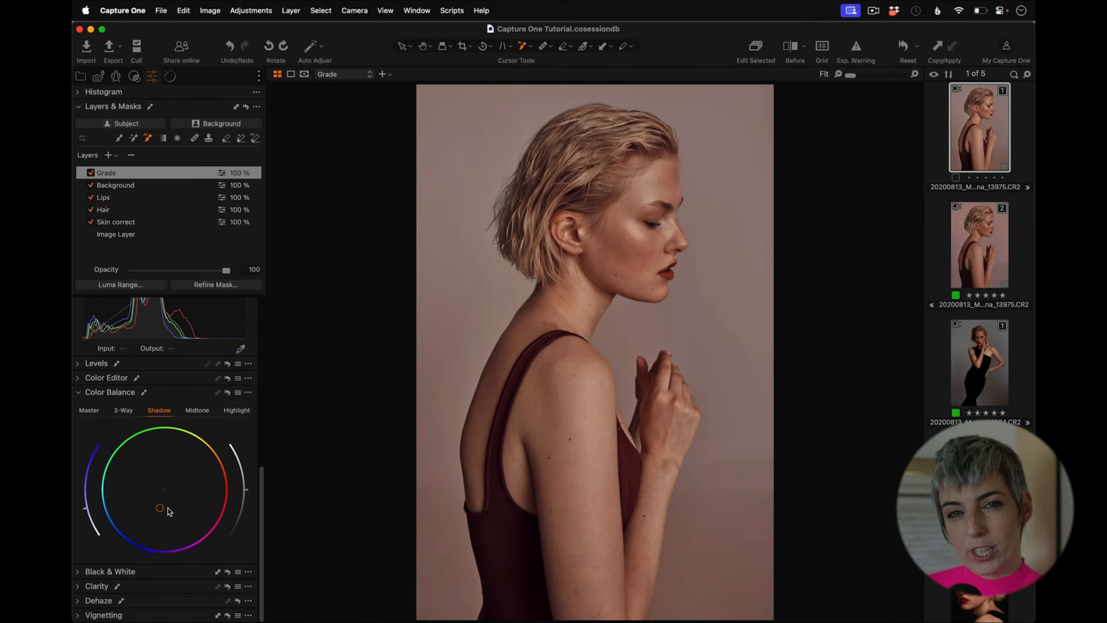
pyautogui.moveTo(160, 508)
pyautogui.mouseDown()
pyautogui.moveTo(163, 493)
pyautogui.moveTo(177, 508)
pyautogui.moveTo(186, 483)
pyautogui.moveTo(166, 461)
pyautogui.moveTo(177, 473)
pyautogui.moveTo(167, 505)
pyautogui.mouseUp()
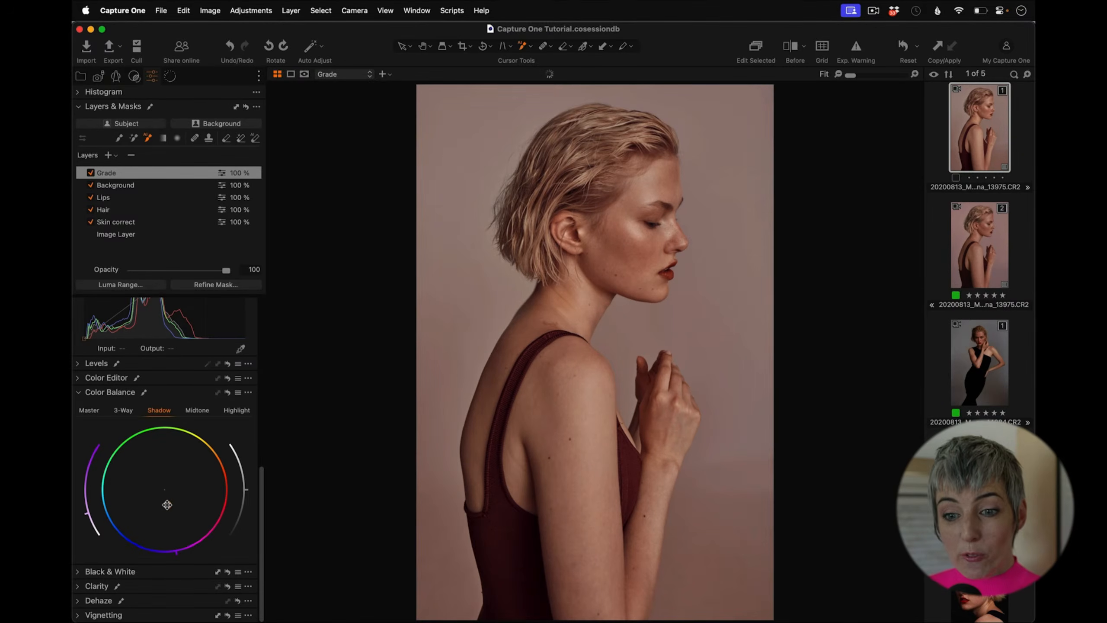
pyautogui.moveTo(167, 505)
pyautogui.mouseDown()
pyautogui.moveTo(166, 475)
pyautogui.moveTo(173, 503)
pyautogui.mouseUp()
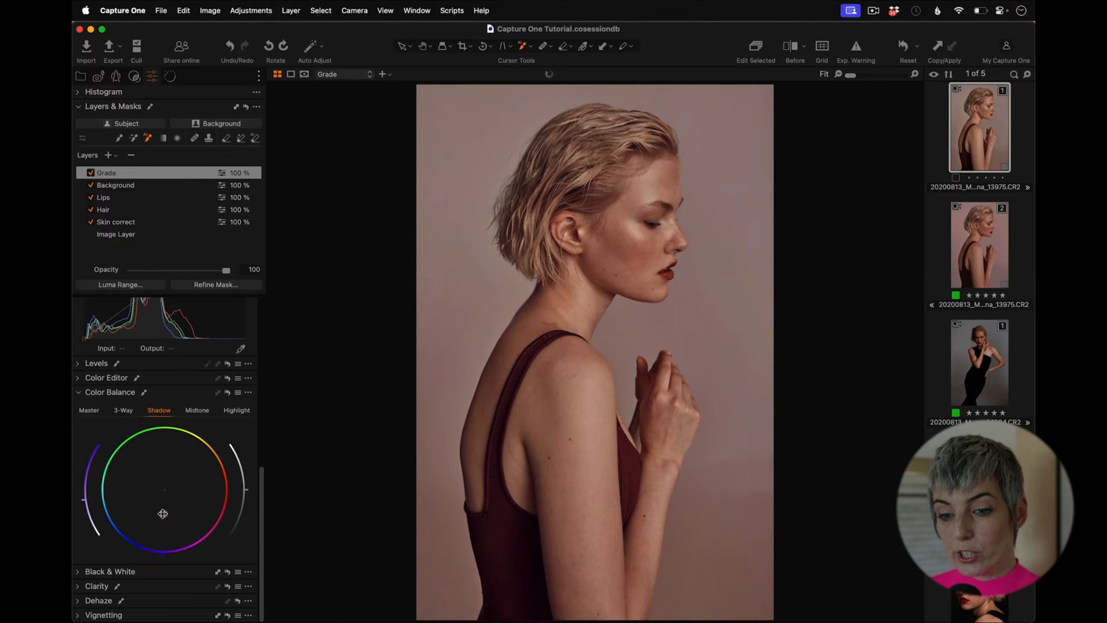
# Step: Push the Grade layer's shadows strongly toward blue-purple on the Color Balance wheel
pyautogui.moveTo(158, 513); pyautogui.dragTo(202, 472)
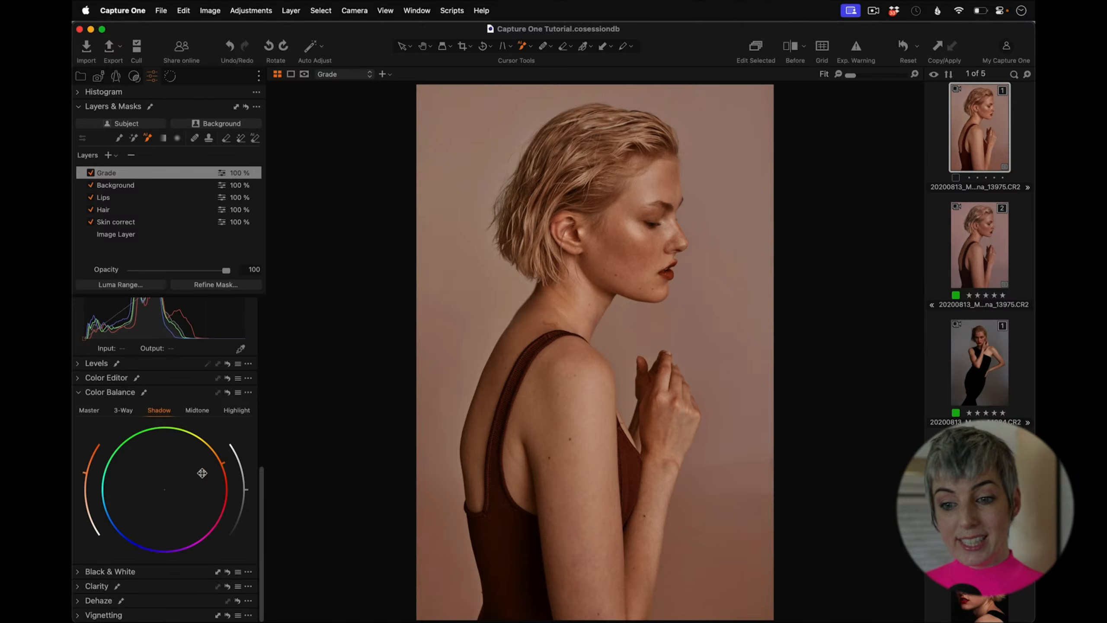
pyautogui.moveTo(202, 473)
pyautogui.mouseDown()
pyautogui.moveTo(151, 501)
pyautogui.moveTo(130, 530)
pyautogui.moveTo(156, 529)
pyautogui.moveTo(192, 475)
pyautogui.moveTo(186, 485)
pyautogui.mouseUp()
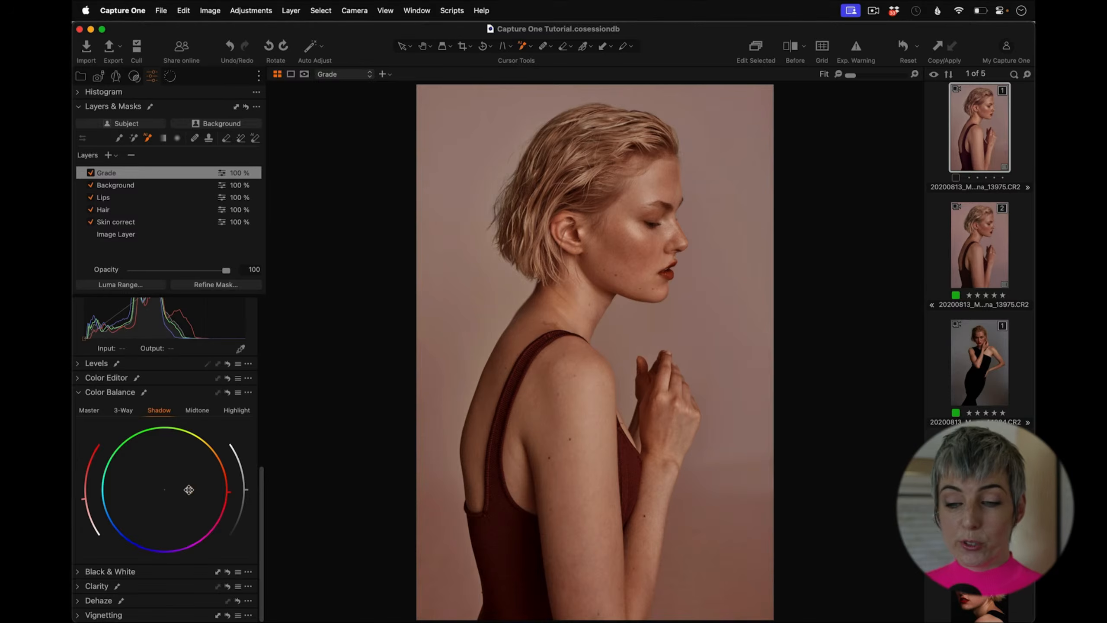
pyautogui.moveTo(188, 490); pyautogui.dragTo(133, 543)
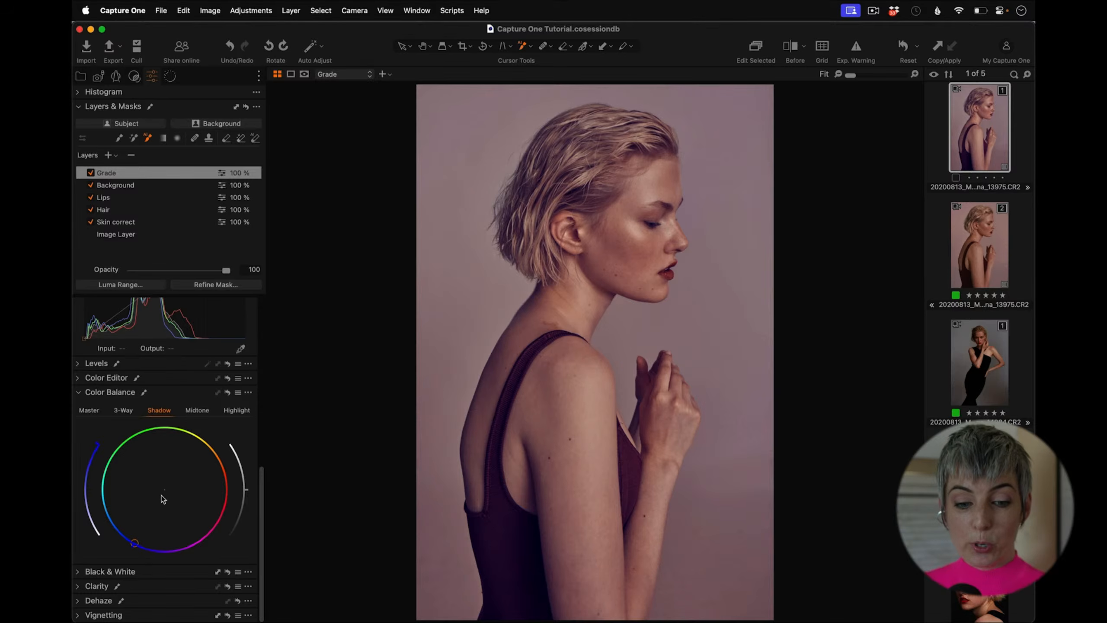
# Step: Try tinting the Grade layer's highlights toward yellow and lowering its opacity, then return the highlights to neutral
pyautogui.click(237, 413)
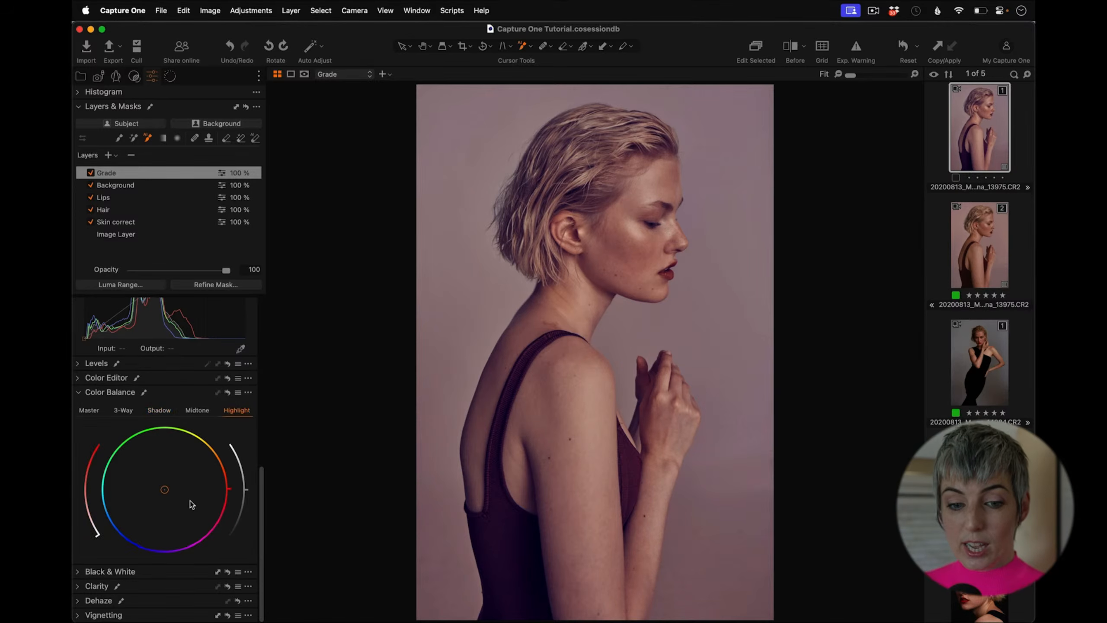
pyautogui.moveTo(168, 478); pyautogui.dragTo(213, 421)
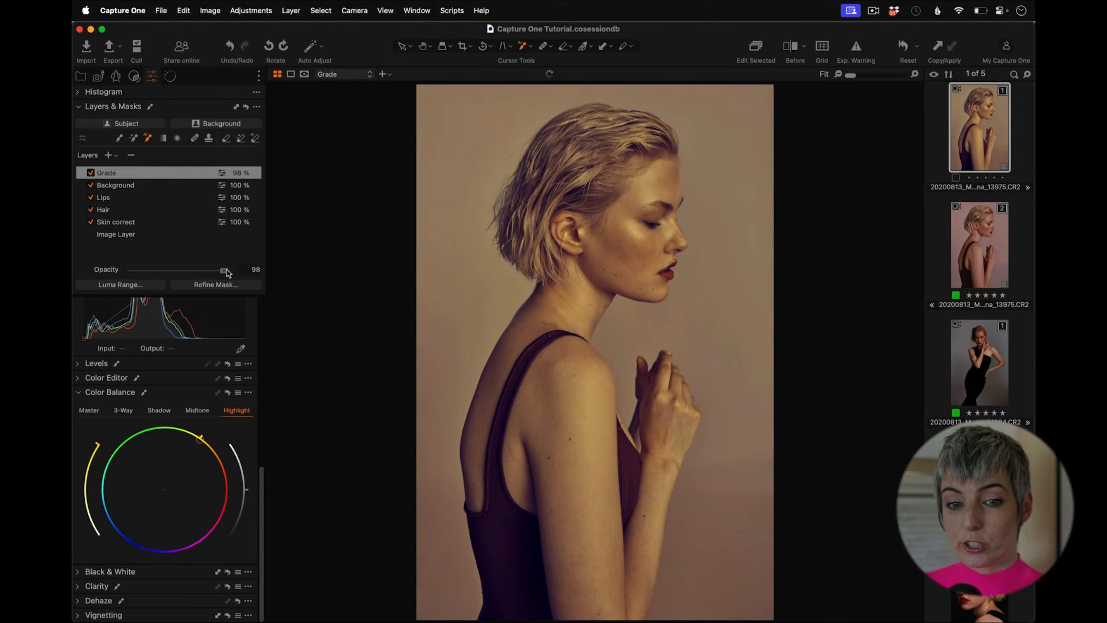
pyautogui.moveTo(226, 270); pyautogui.dragTo(169, 271)
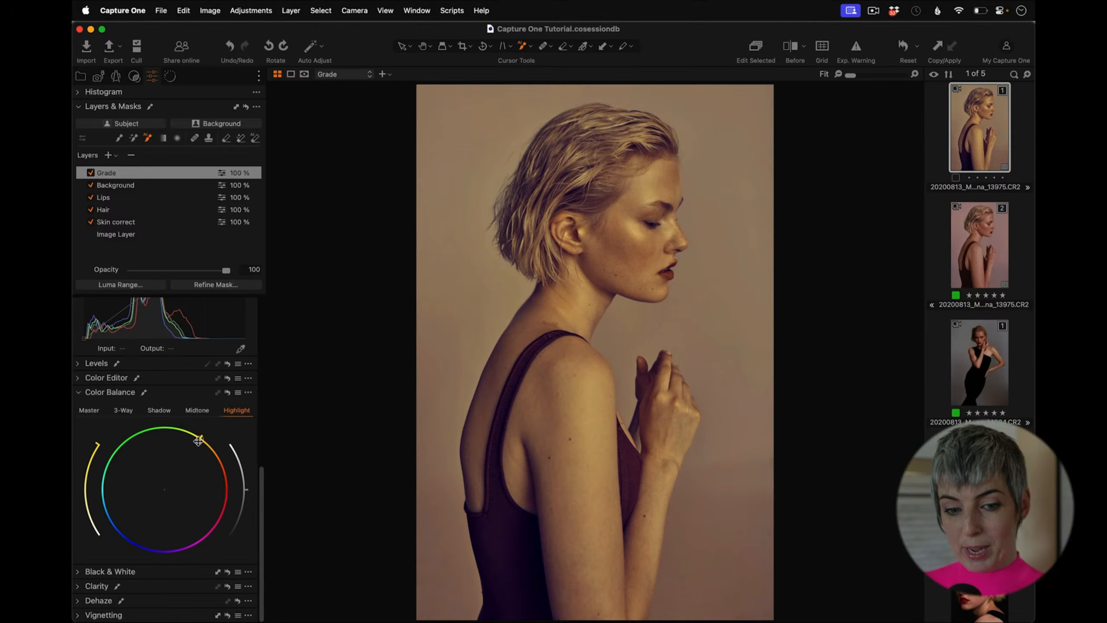
pyautogui.moveTo(198, 441); pyautogui.dragTo(165, 488)
# Step: Reduce the Grade layer's shadow tint to a slight offset and add a slight warm tint to its highlights
pyautogui.click(158, 410)
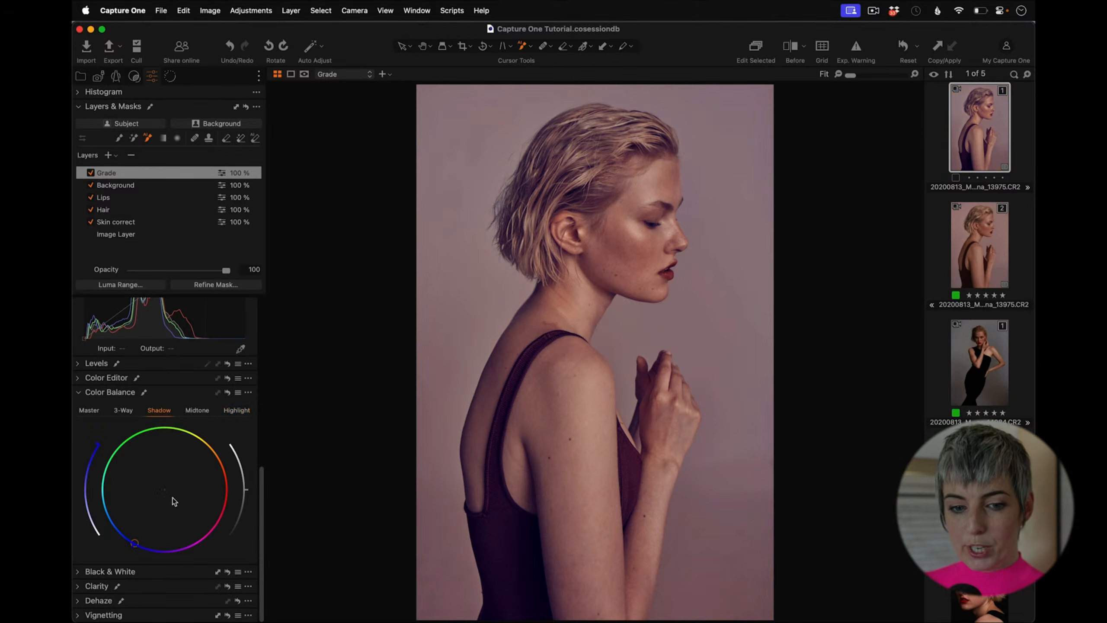
pyautogui.moveTo(139, 543); pyautogui.dragTo(158, 507)
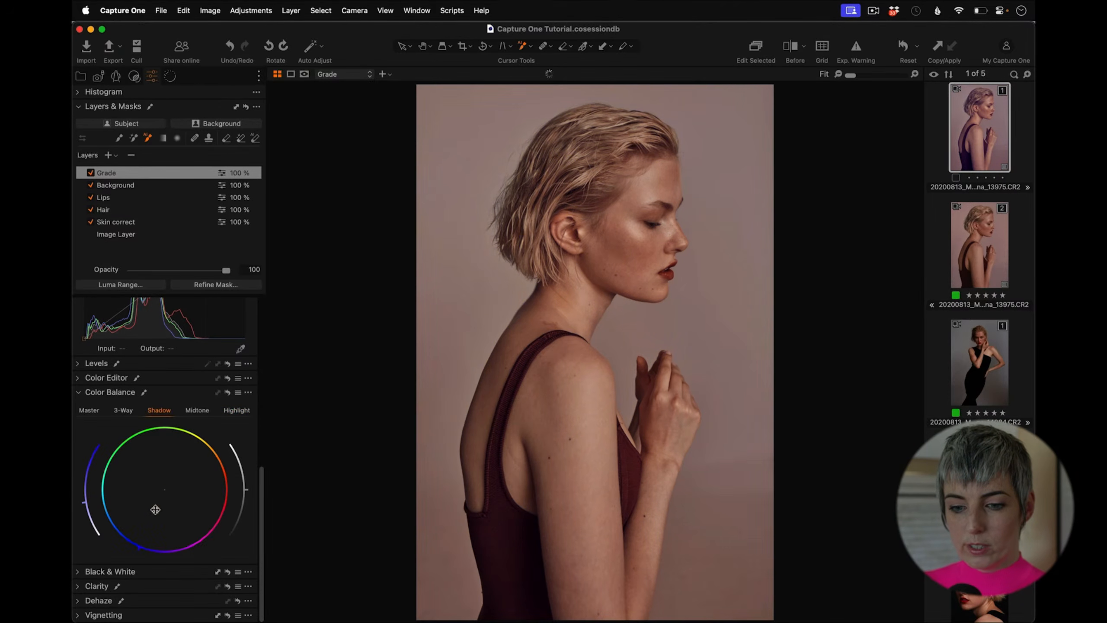
pyautogui.click(237, 411)
pyautogui.moveTo(169, 490); pyautogui.dragTo(161, 502)
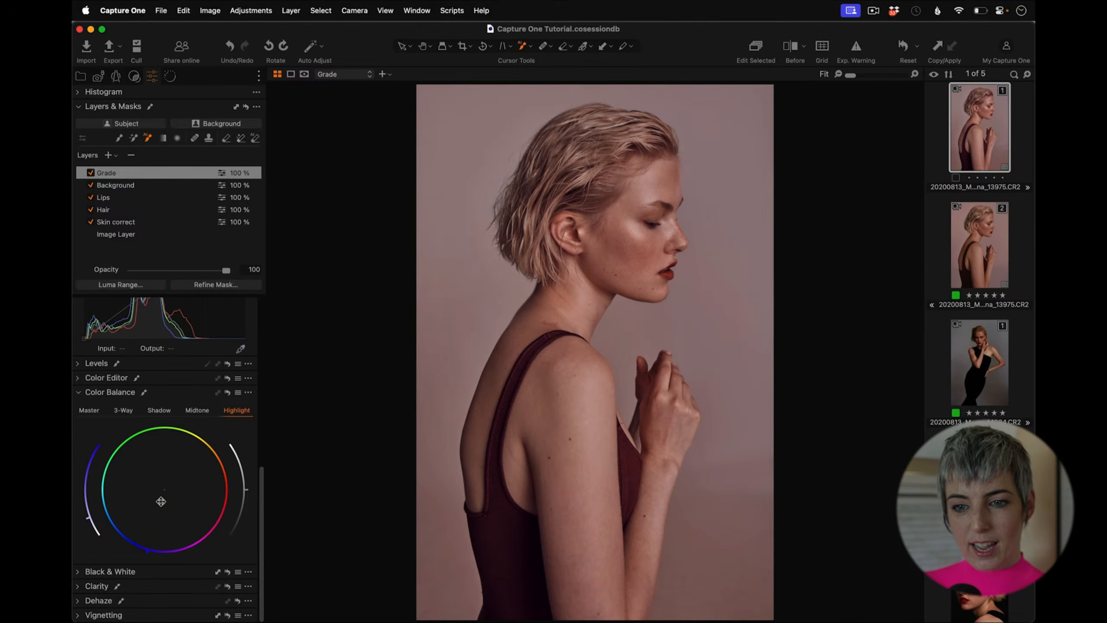
pyautogui.moveTo(161, 502); pyautogui.dragTo(163, 501)
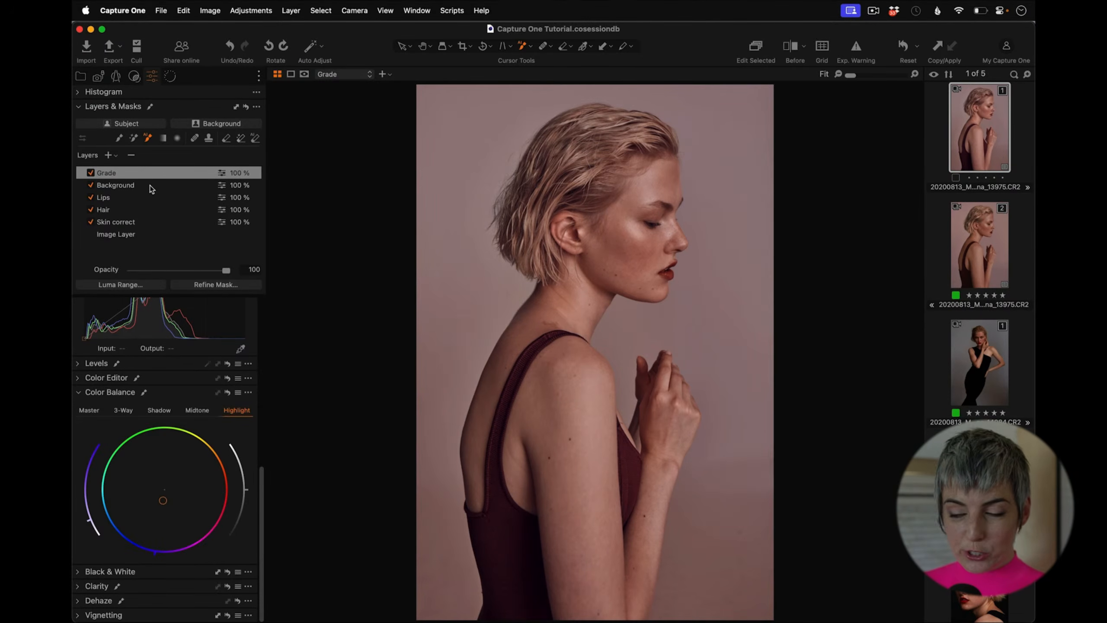
# Step: Add a new filled adjustment layer and apply Fine Grain film grain with Impact 29
pyautogui.click(116, 157)
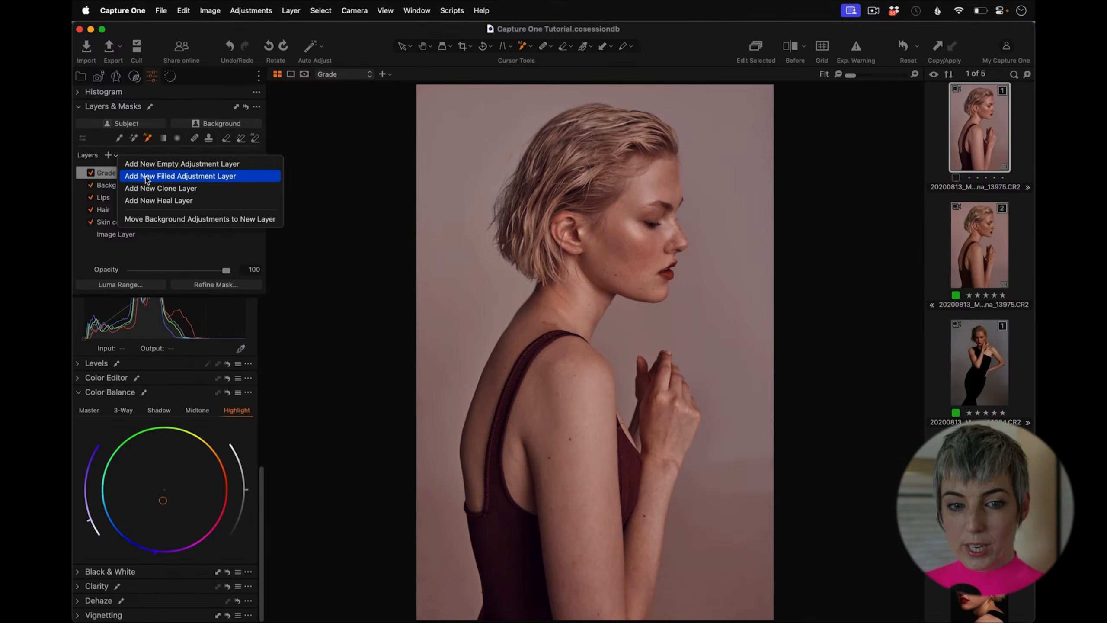
pyautogui.click(165, 176)
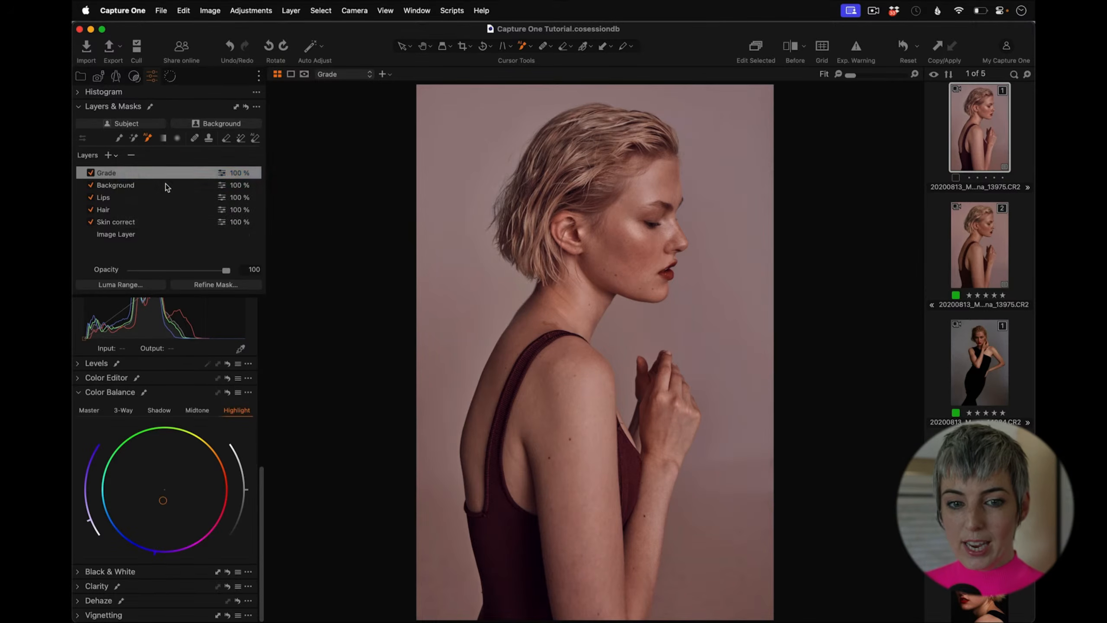
pyautogui.click(170, 76)
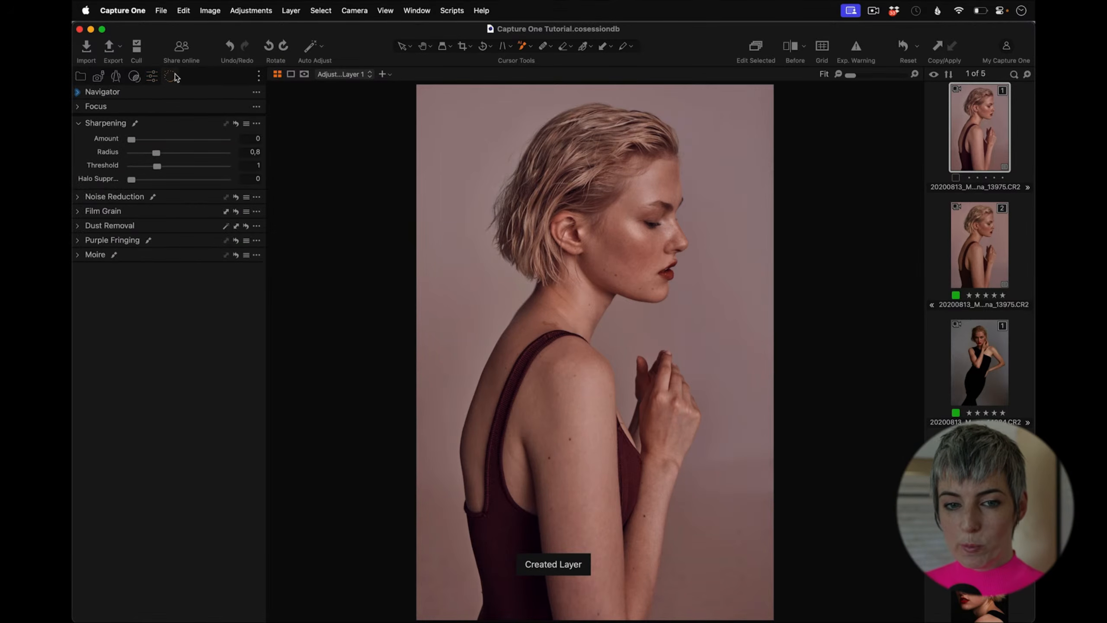
pyautogui.click(79, 212)
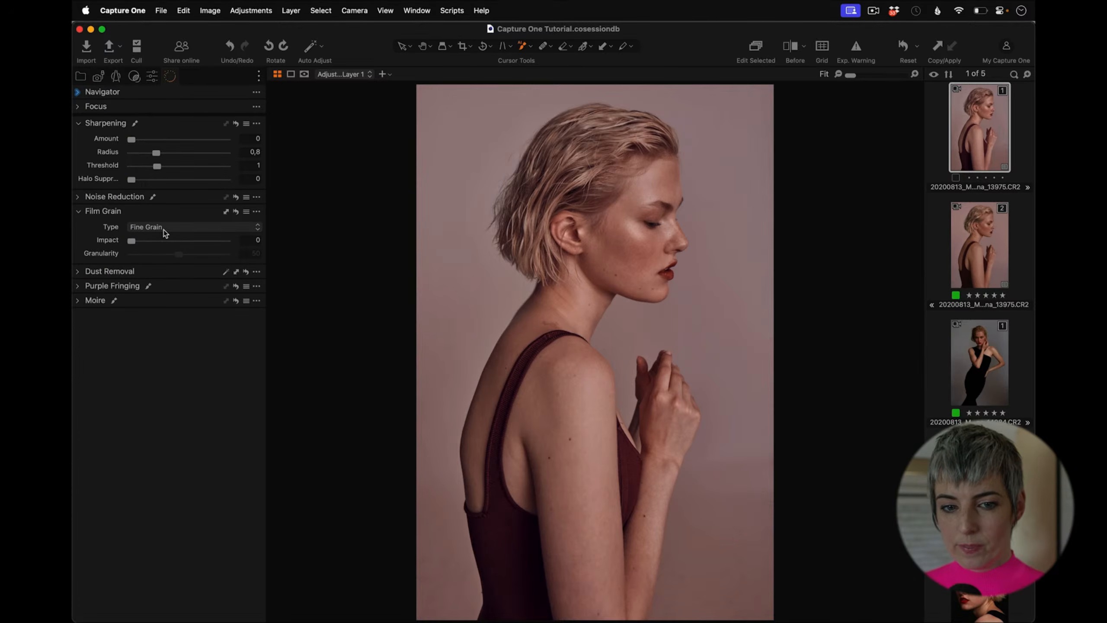
pyautogui.moveTo(133, 239); pyautogui.dragTo(160, 240)
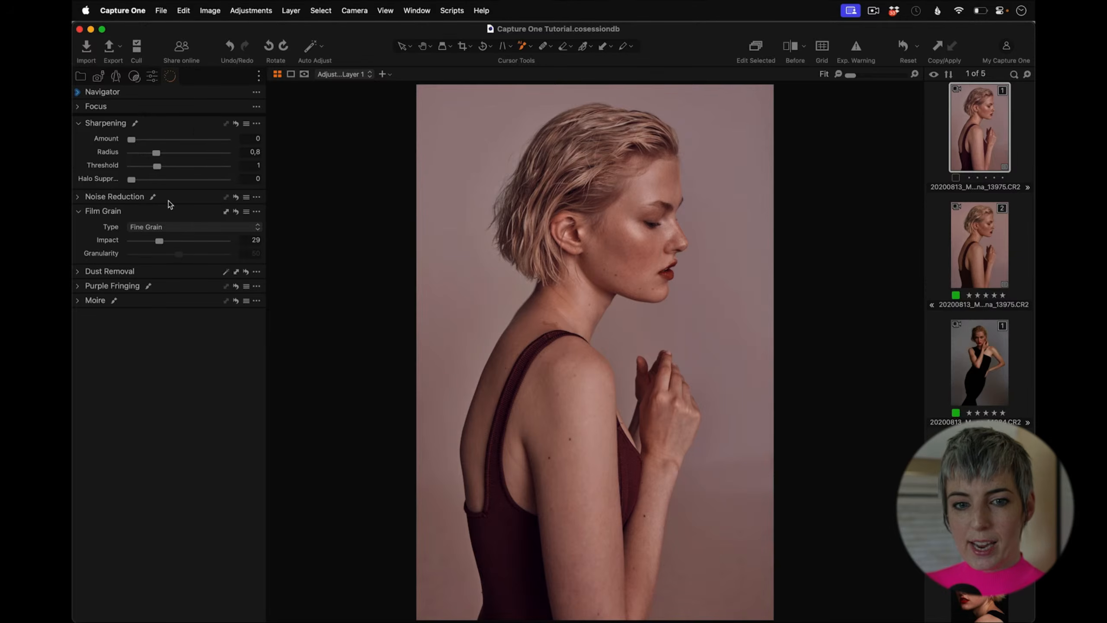
# Step: Rename the new adjustment layer Grain
pyautogui.click(152, 76)
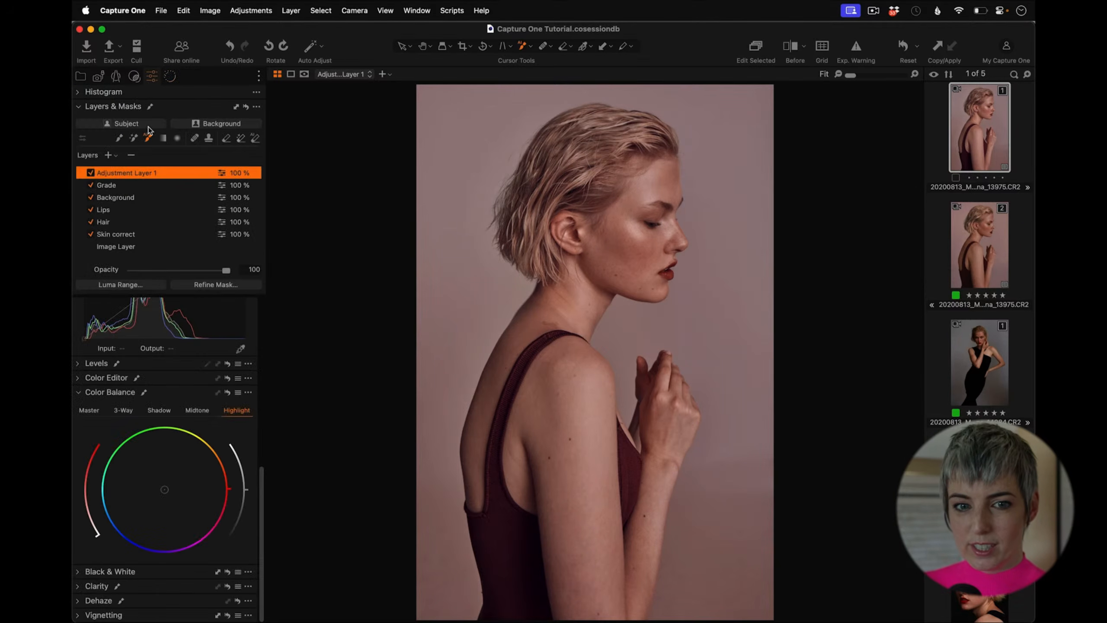
pyautogui.doubleClick(136, 173)
pyautogui.write('Grain')
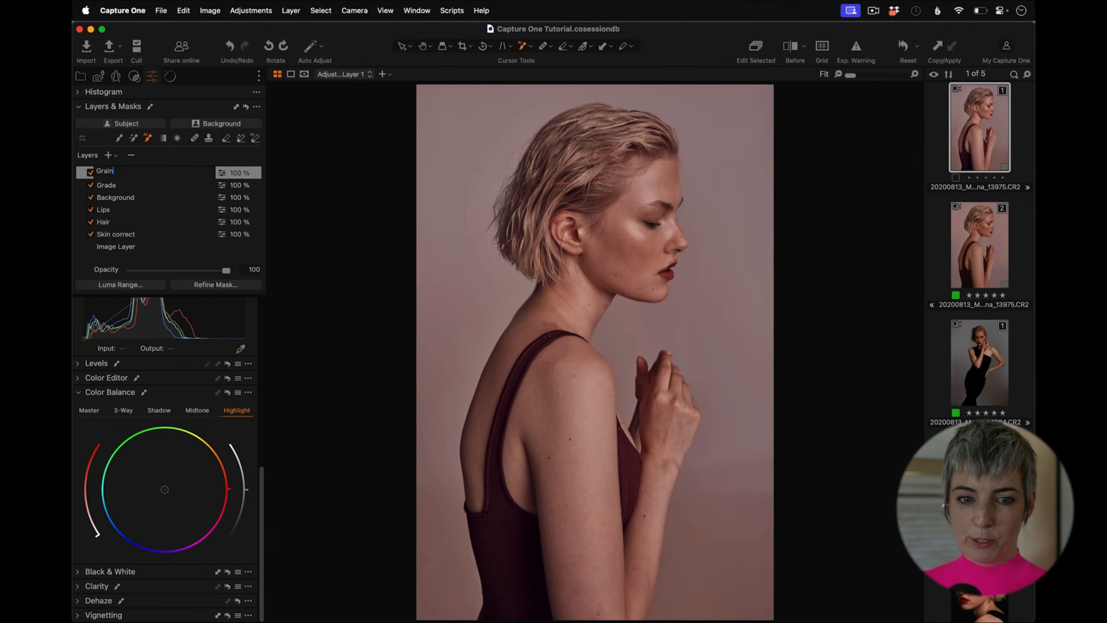
pyautogui.press('Return')
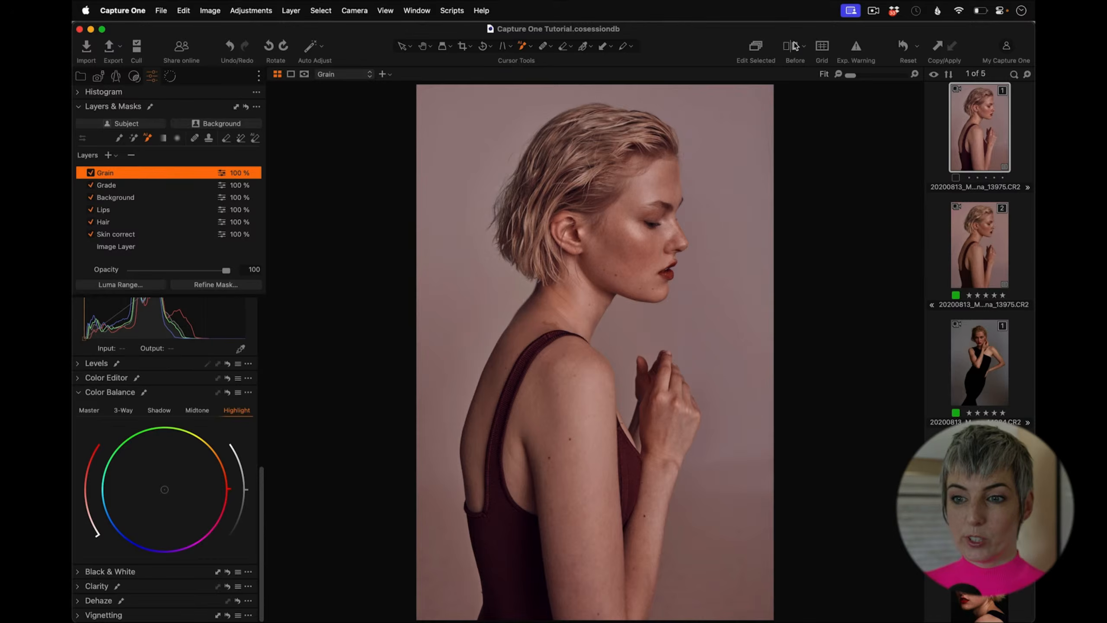
# Step: Compare the edited portrait with the original using the Before view and the split view slider
pyautogui.click(790, 44)
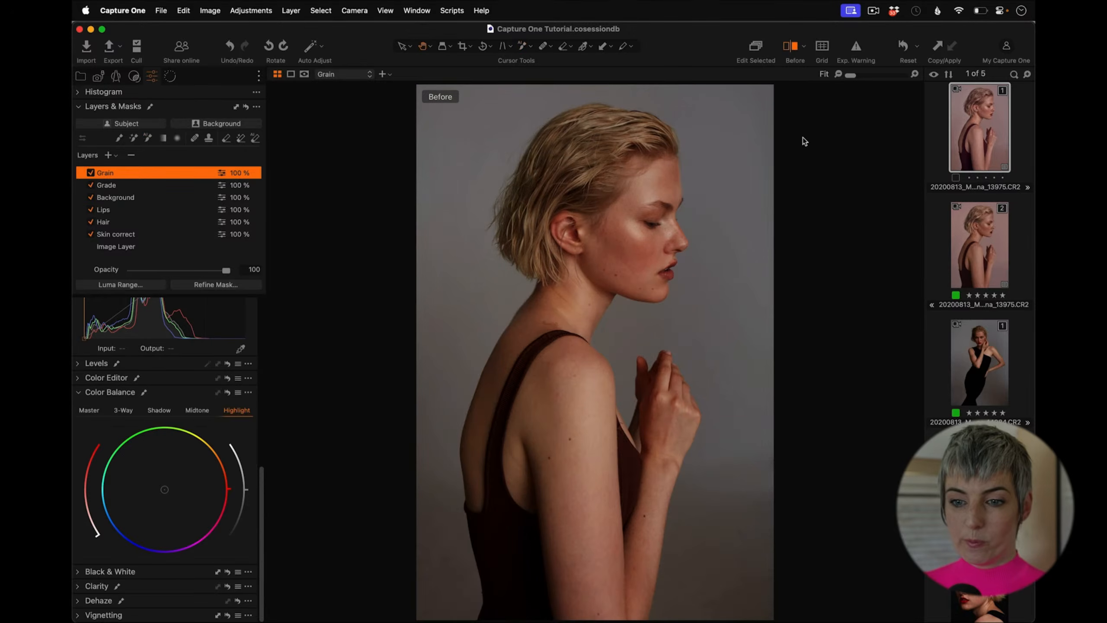
pyautogui.click(792, 45)
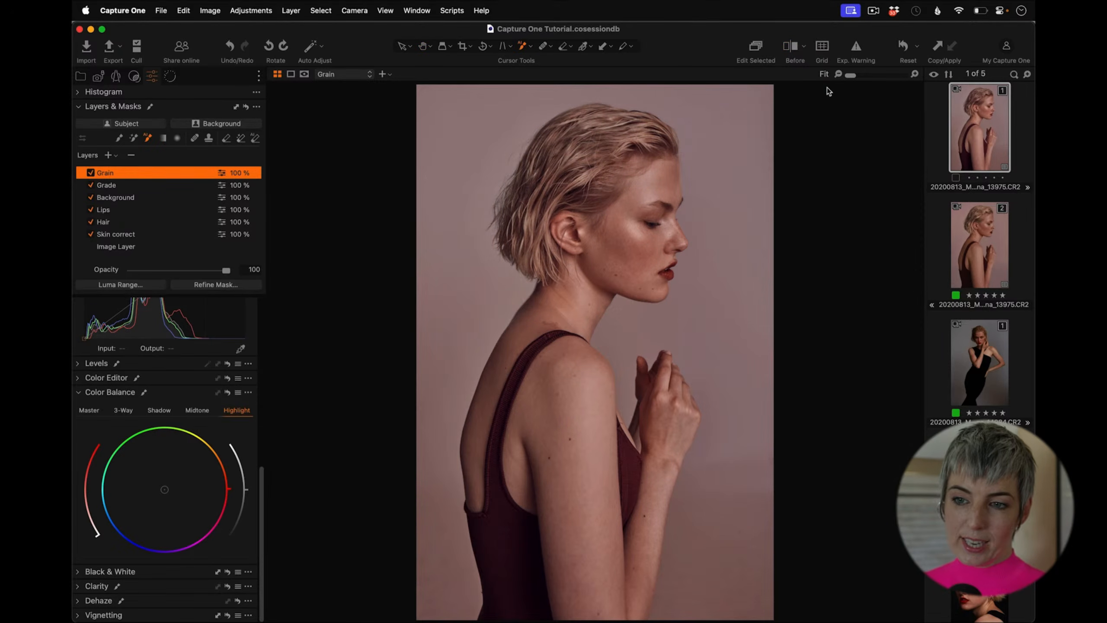
pyautogui.click(804, 45)
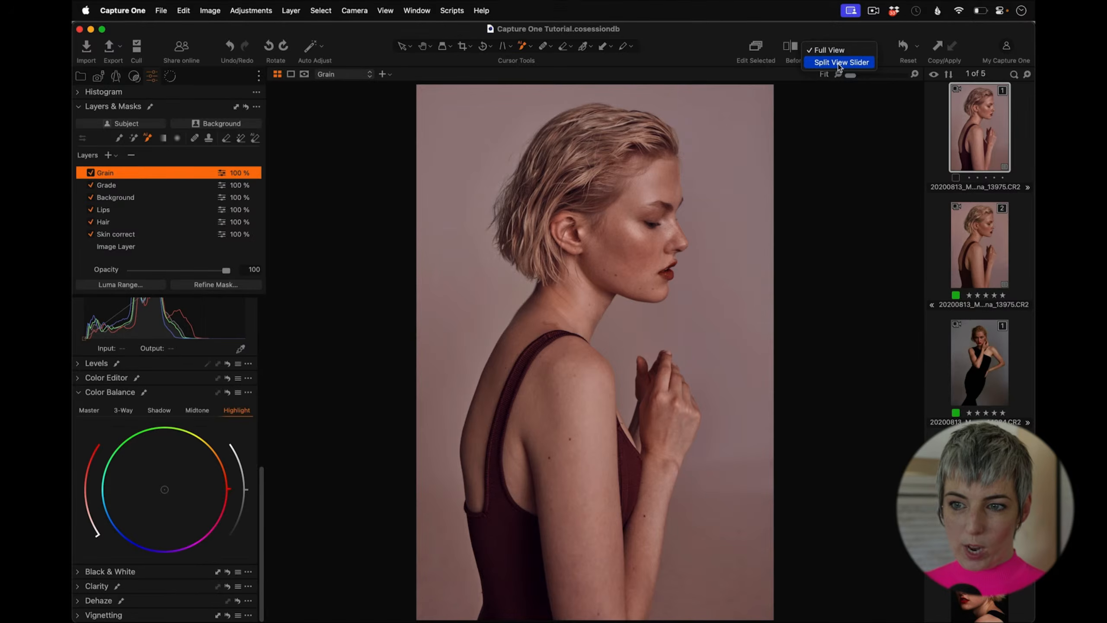
pyautogui.click(839, 63)
pyautogui.moveTo(599, 352); pyautogui.dragTo(375, 361)
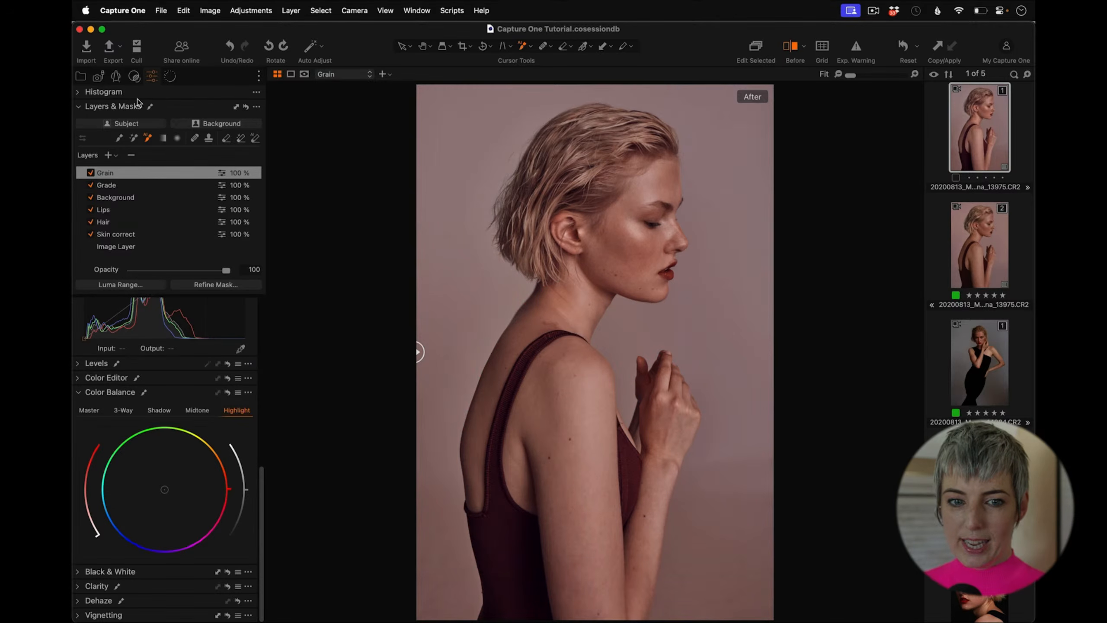
pyautogui.click(119, 138)
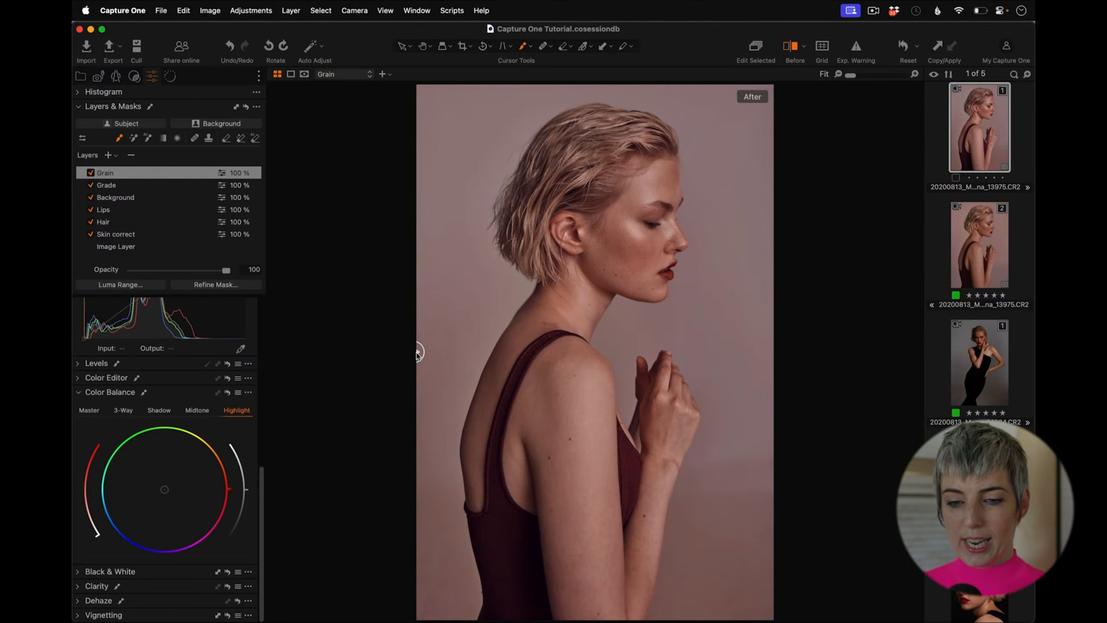
pyautogui.moveTo(416, 353)
pyautogui.mouseDown()
pyautogui.moveTo(714, 334)
pyautogui.moveTo(796, 344)
pyautogui.moveTo(399, 344)
pyautogui.mouseUp()
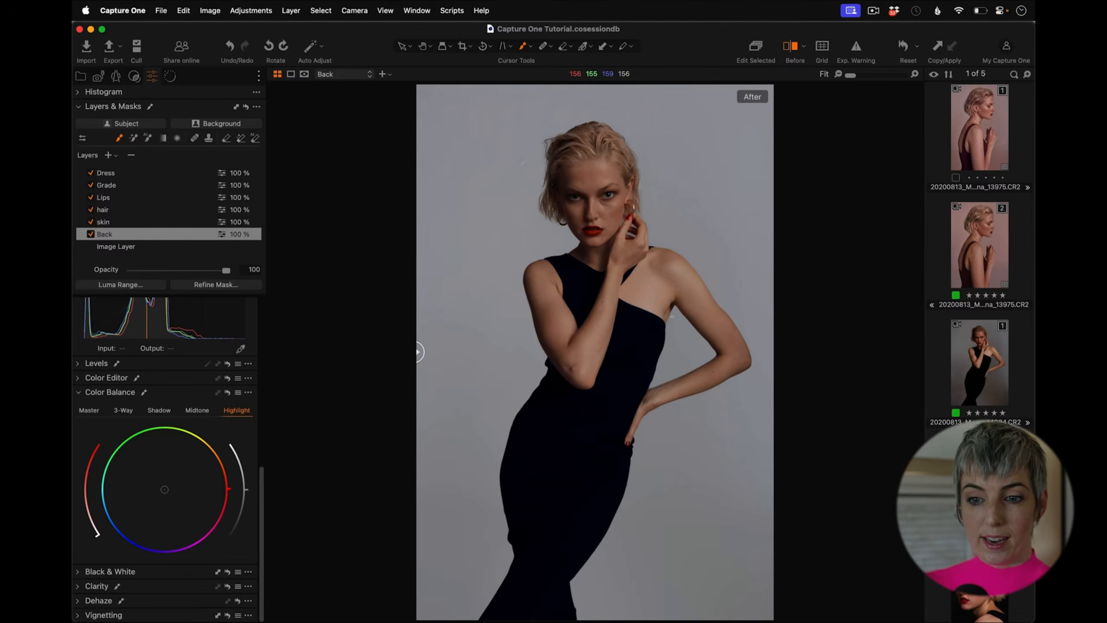
# Step: Select the black-dress portrait and raise its Exposure to 0.35
pyautogui.click(986, 399)
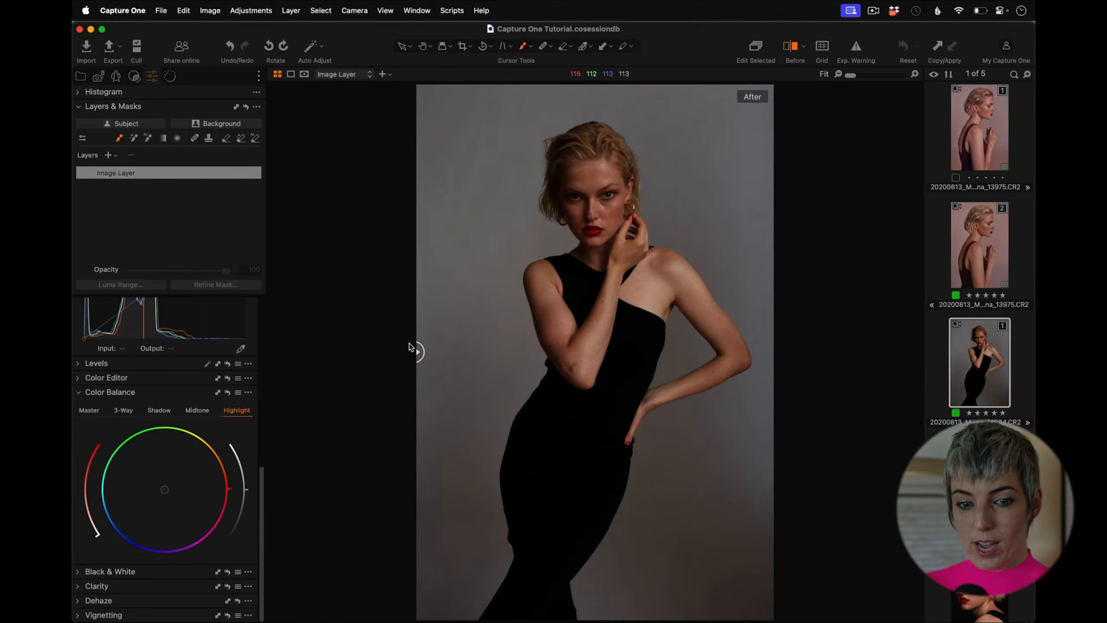
pyautogui.moveTo(261, 485); pyautogui.dragTo(272, 309)
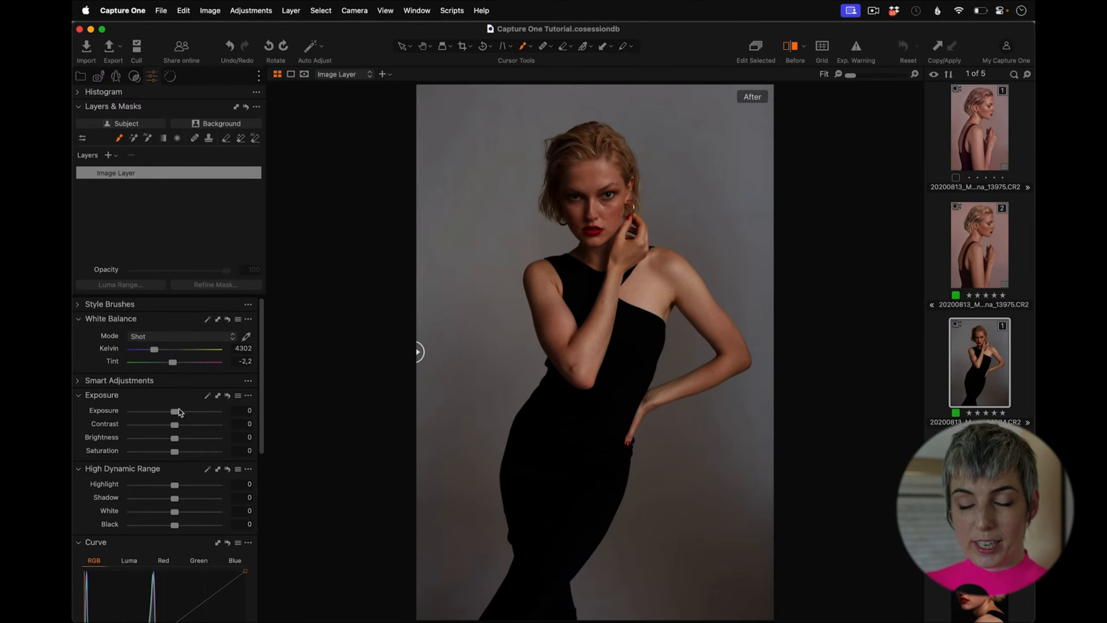
pyautogui.click(84, 93)
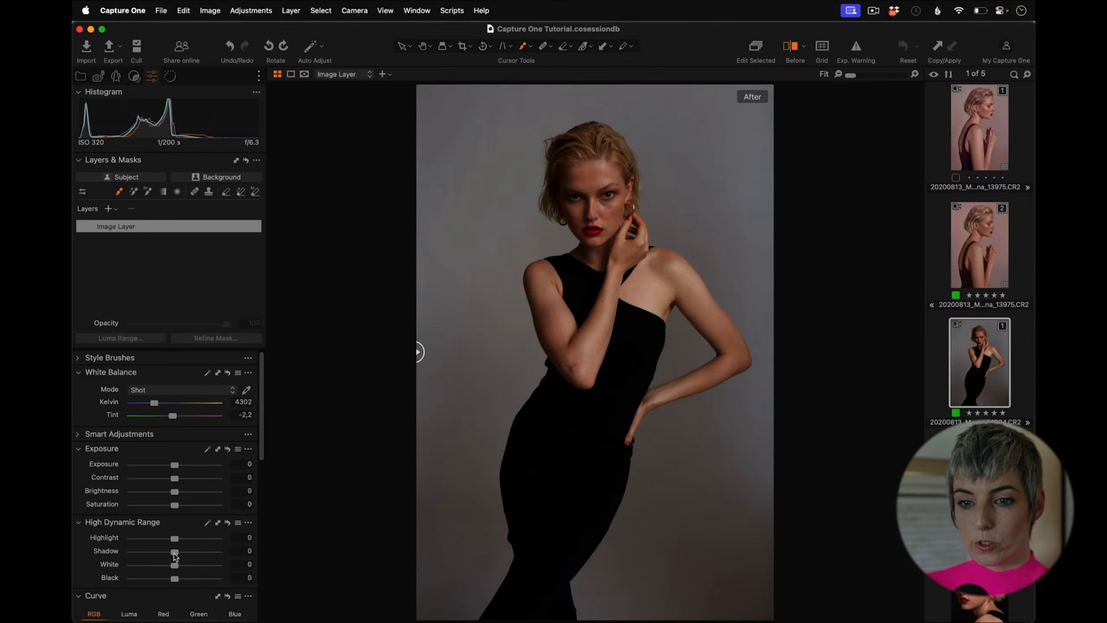
pyautogui.moveTo(174, 465); pyautogui.dragTo(178, 466)
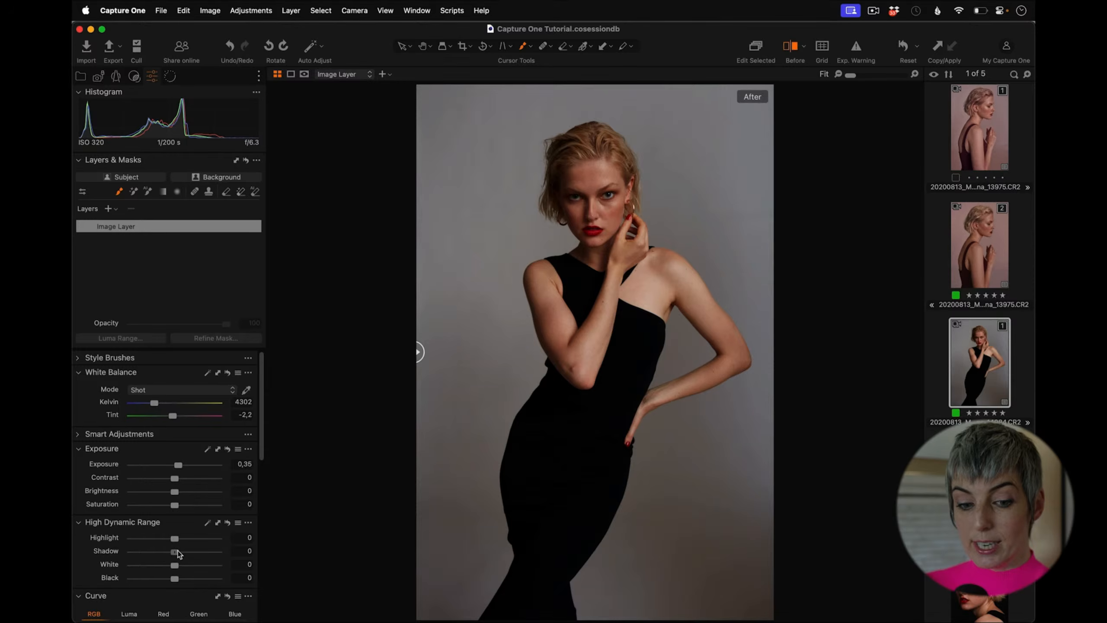
# Step: Set HDR Shadow to 21 and Highlight to -25, and Brightness to 3
pyautogui.moveTo(174, 552); pyautogui.dragTo(188, 555)
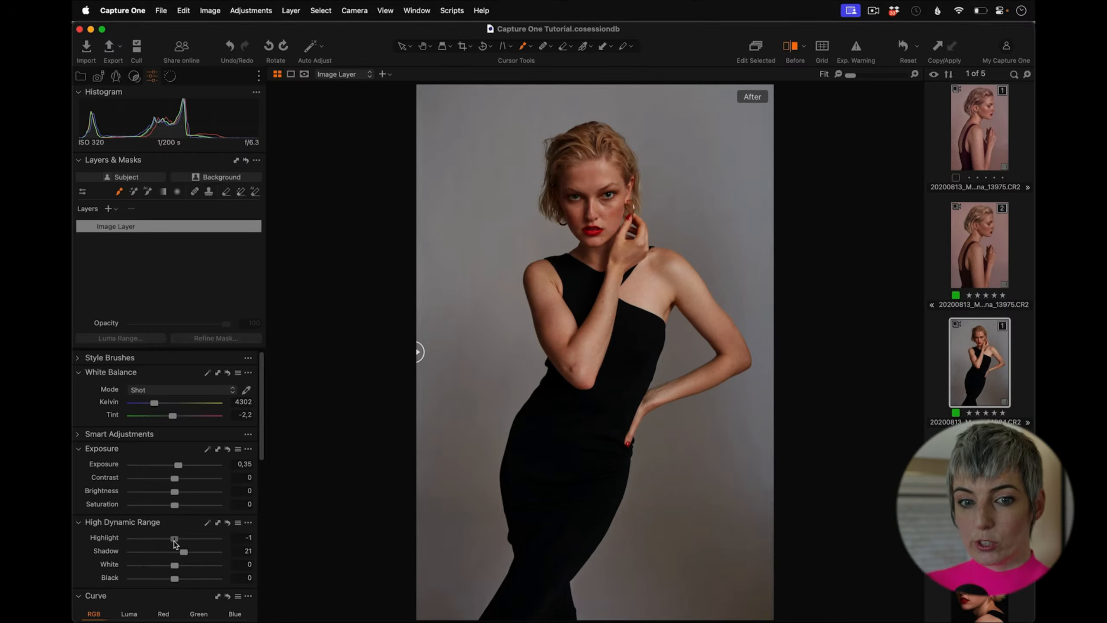
pyautogui.moveTo(174, 542); pyautogui.dragTo(164, 542)
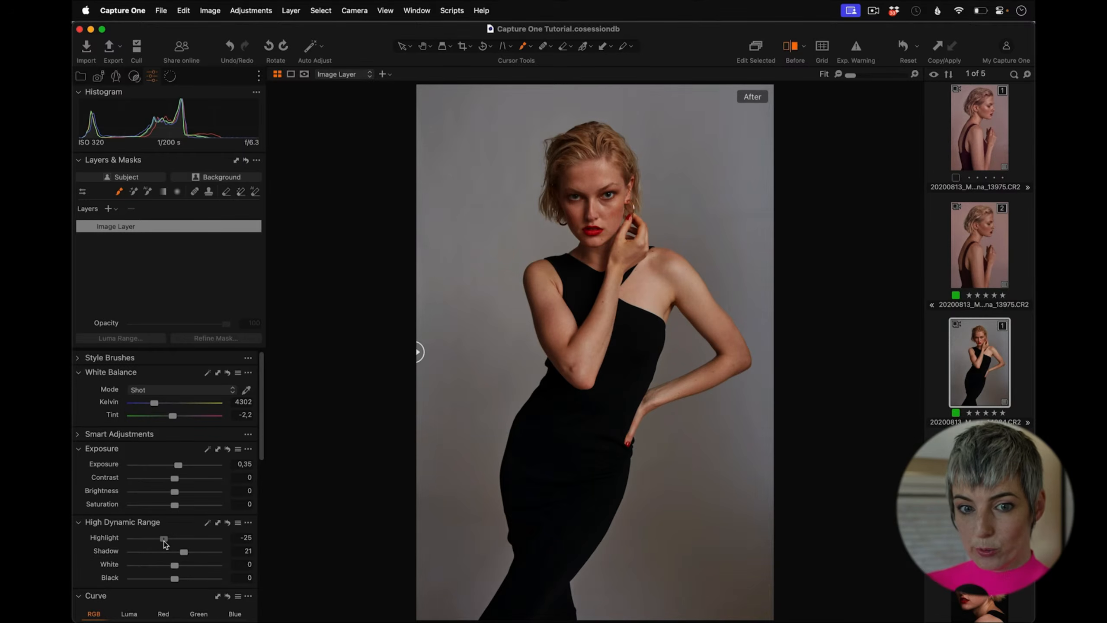
pyautogui.moveTo(175, 491); pyautogui.dragTo(178, 493)
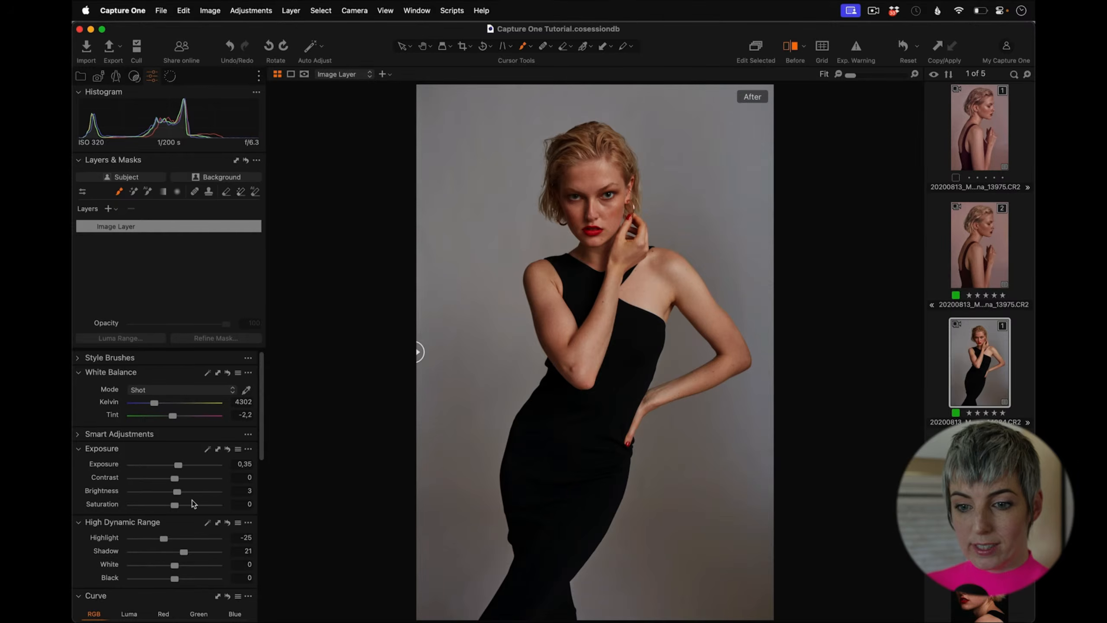
# Step: Shape the RGB curve by adding a point in the upper range and pulling the white point down
pyautogui.scroll(-10, 260, 436)
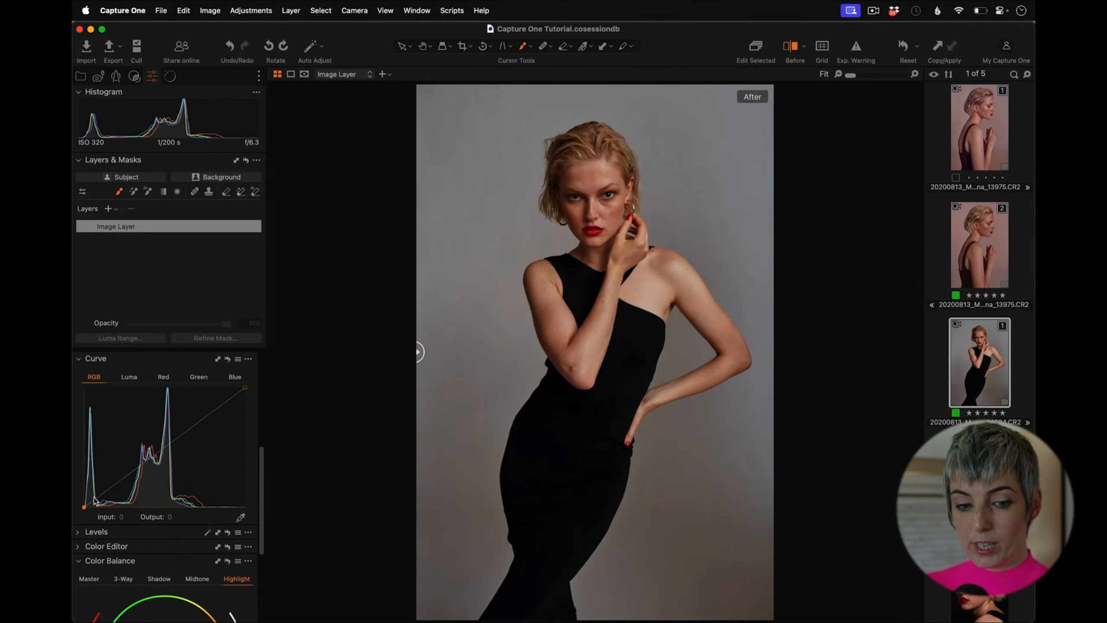
pyautogui.moveTo(100, 498); pyautogui.dragTo(112, 492)
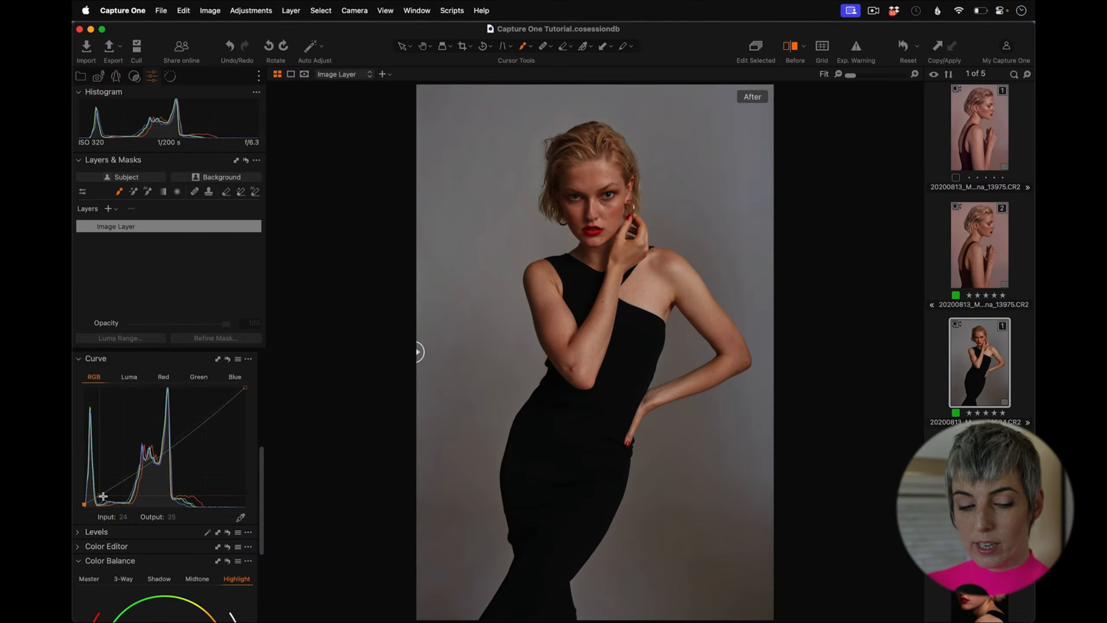
pyautogui.click(216, 414)
pyautogui.moveTo(246, 387); pyautogui.dragTo(246, 400)
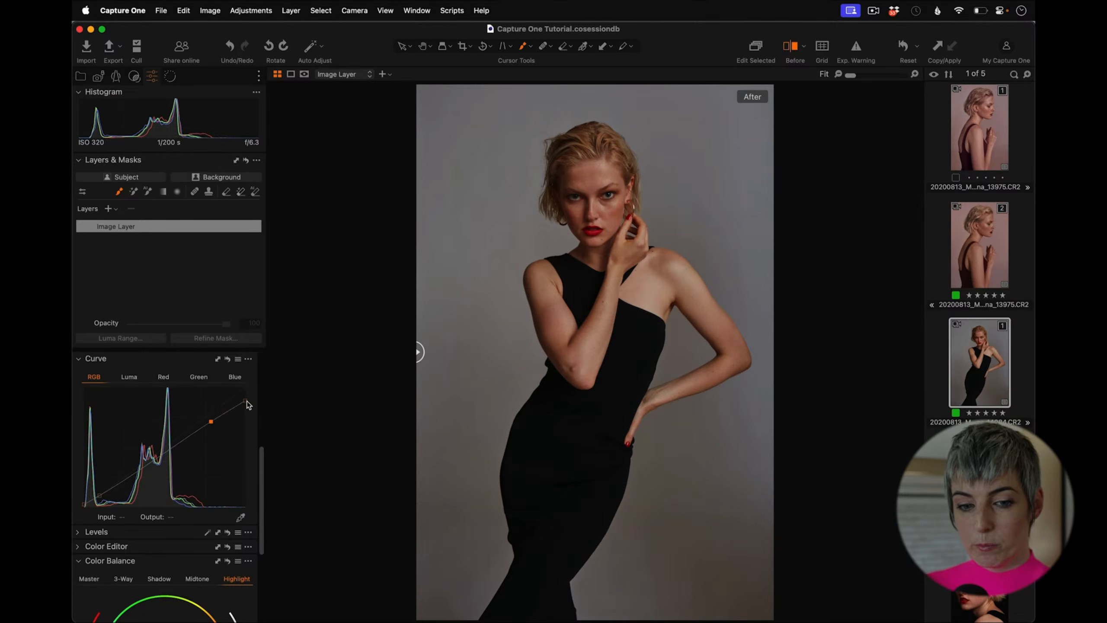
pyautogui.click(102, 496)
pyautogui.moveTo(103, 496); pyautogui.dragTo(84, 505)
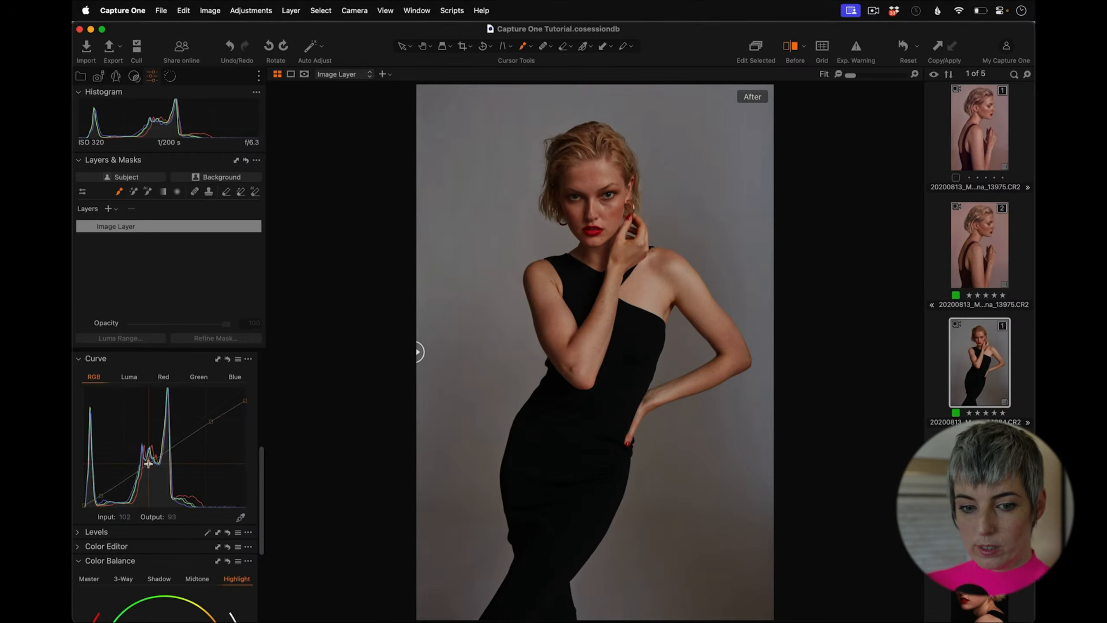
# Step: Nudge the lower RGB curve point slightly and set Brightness back to 0
pyautogui.moveTo(149, 464); pyautogui.dragTo(147, 463)
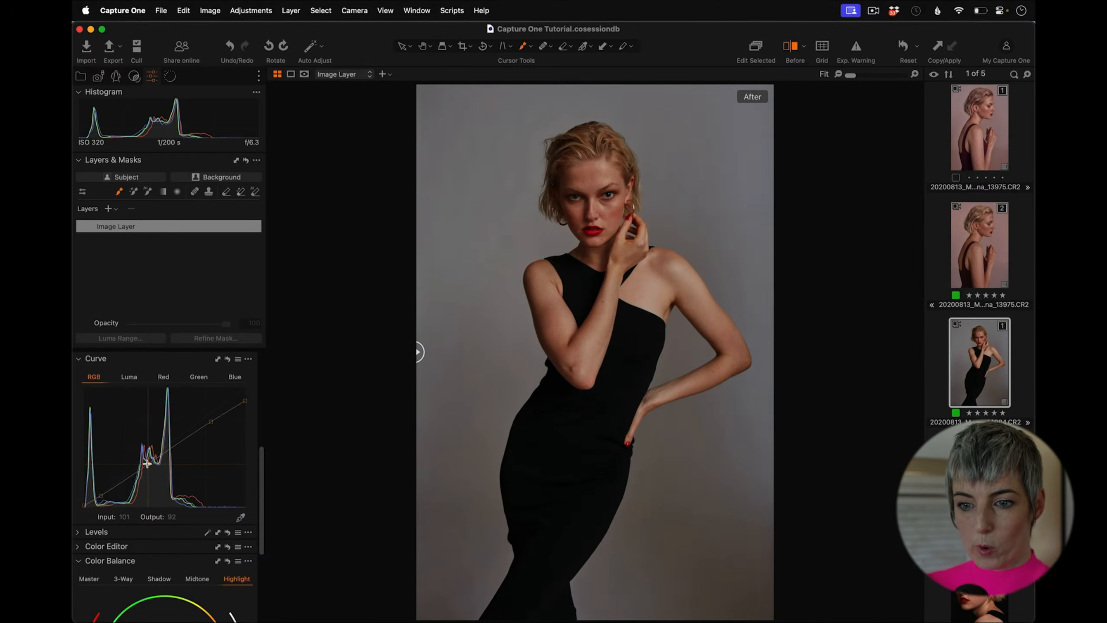
pyautogui.moveTo(260, 464); pyautogui.dragTo(274, 360)
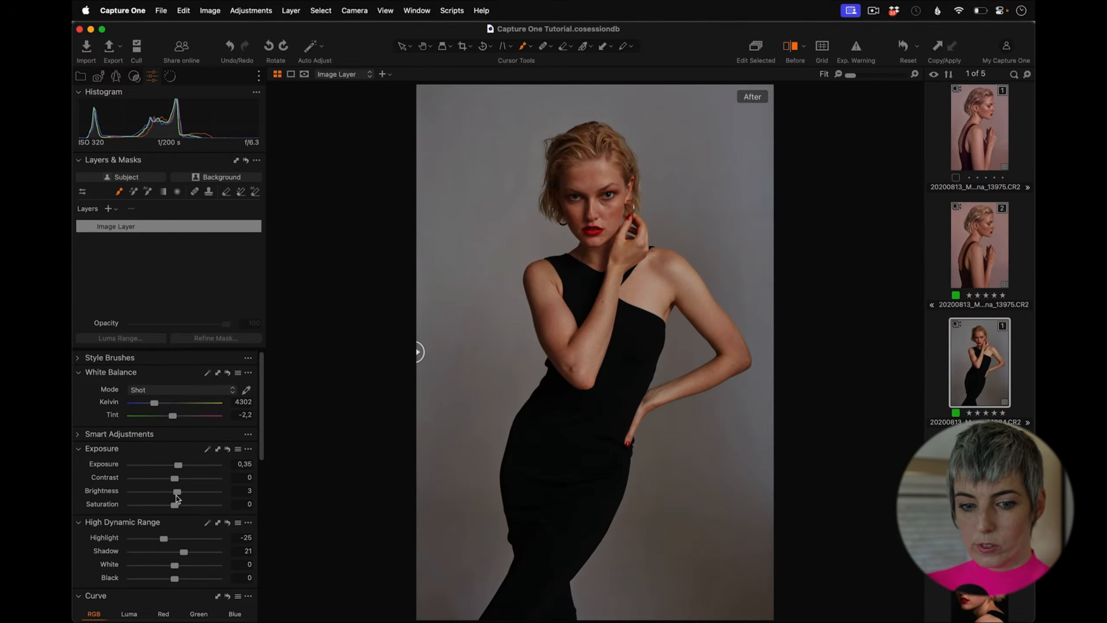
pyautogui.moveTo(178, 493); pyautogui.dragTo(177, 491)
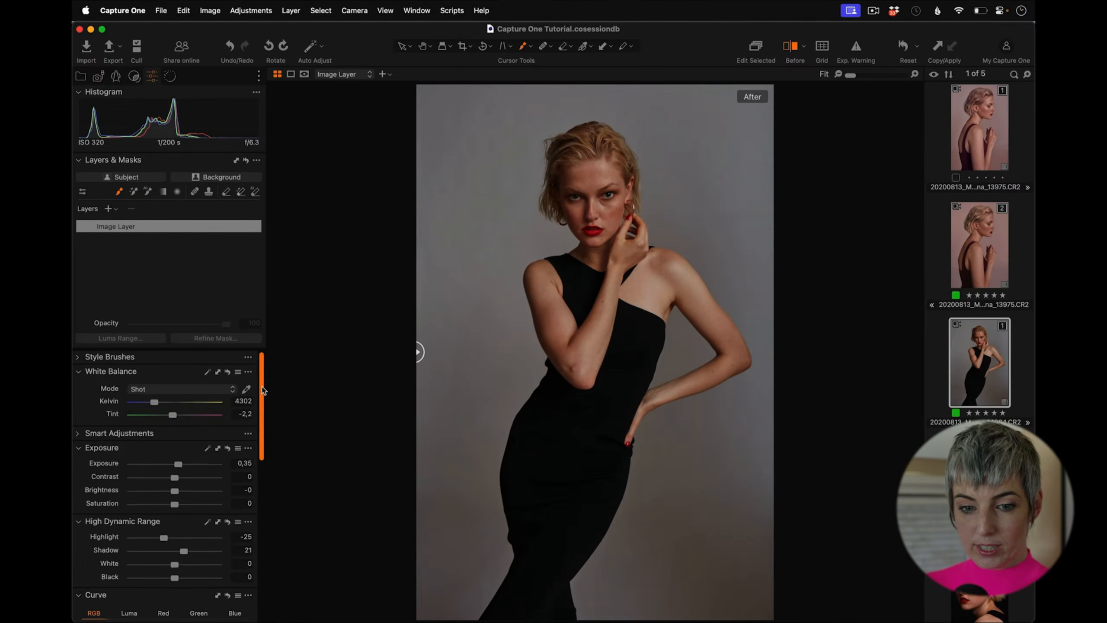
# Step: Add a new adjustment layer and name it "Skin correct"
pyautogui.click(108, 209)
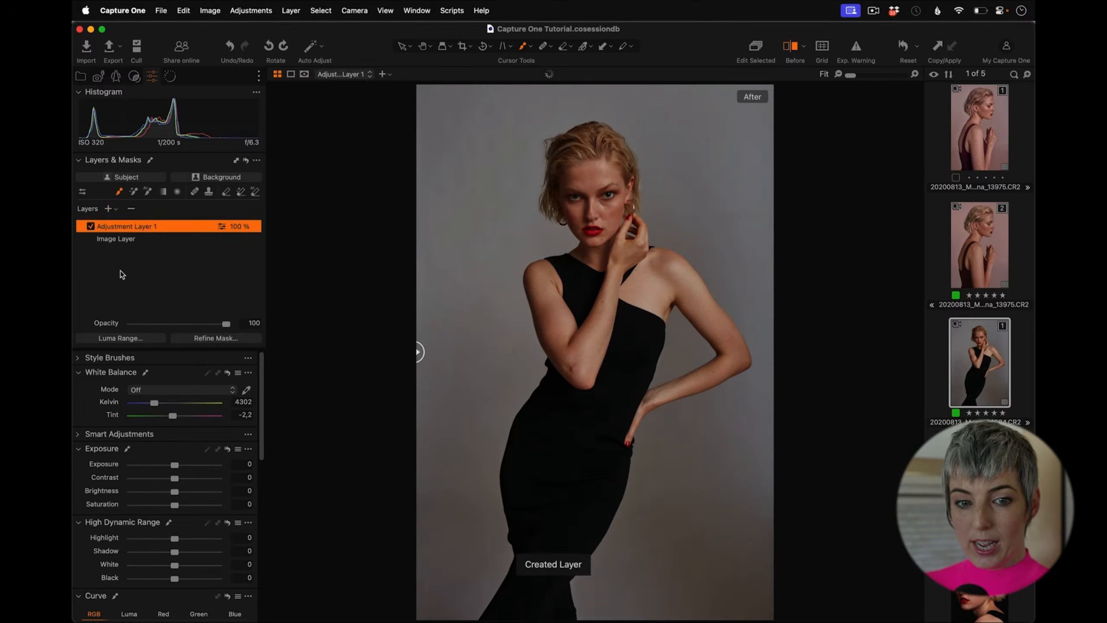
pyautogui.doubleClick(129, 226)
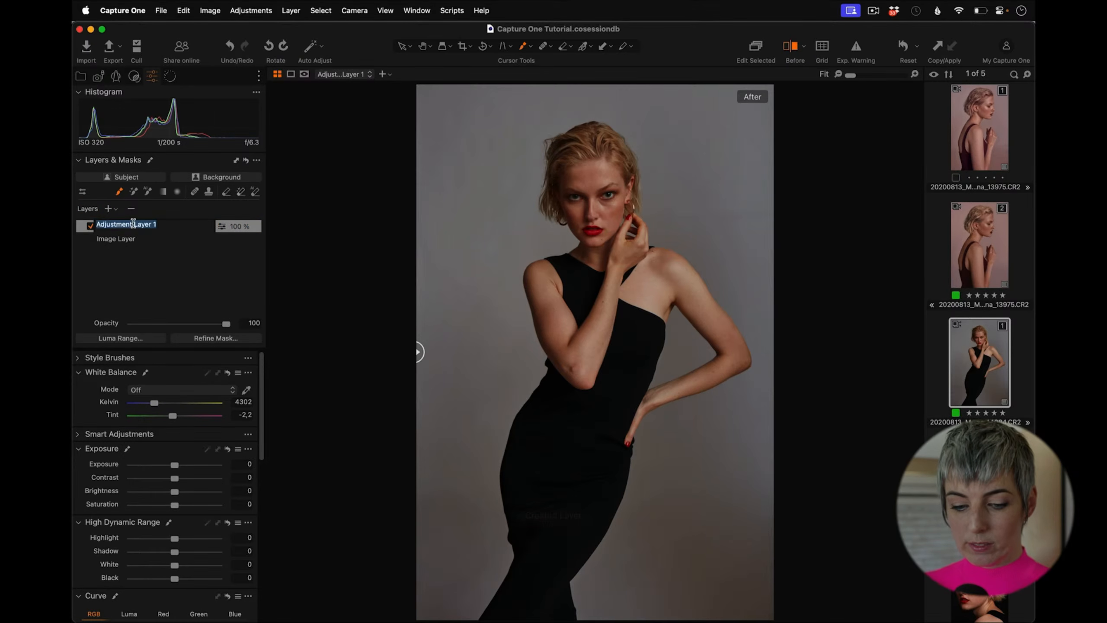
pyautogui.write('Skin correct')
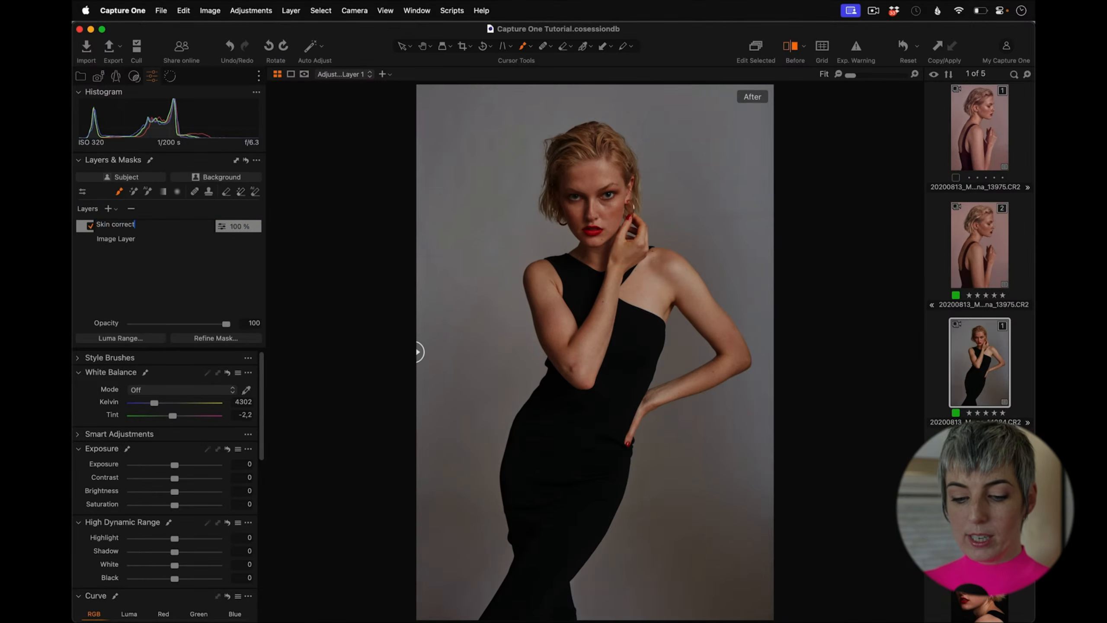
pyautogui.press('Return')
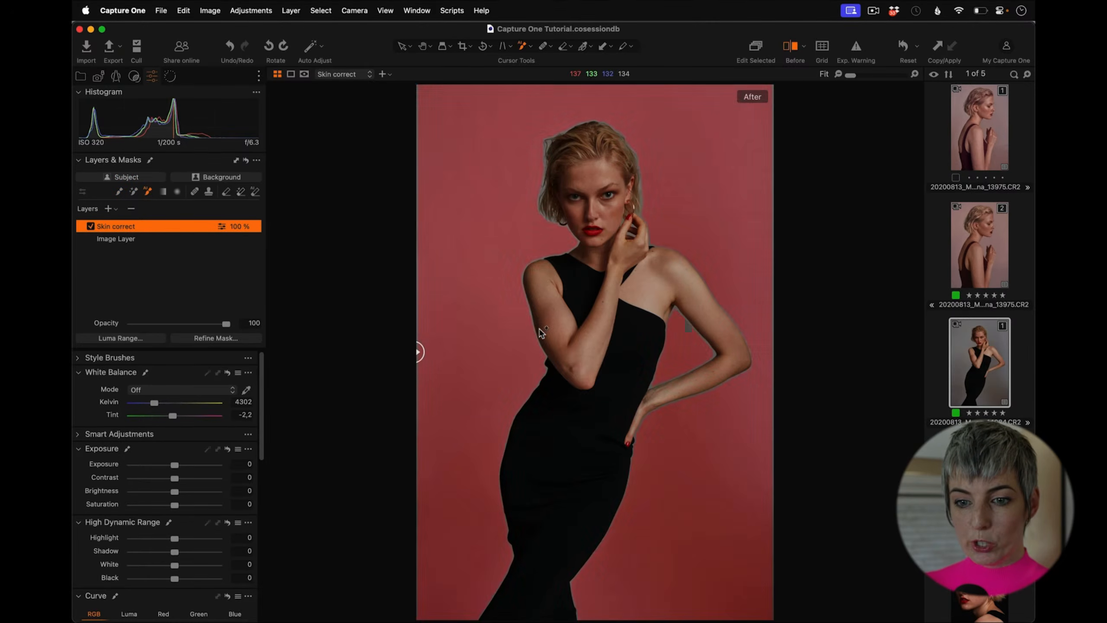
# Step: Mask the model's skin with the AI selection tool, adding arms, chest and face, with the mask overlay always shown
pyautogui.click(567, 339)
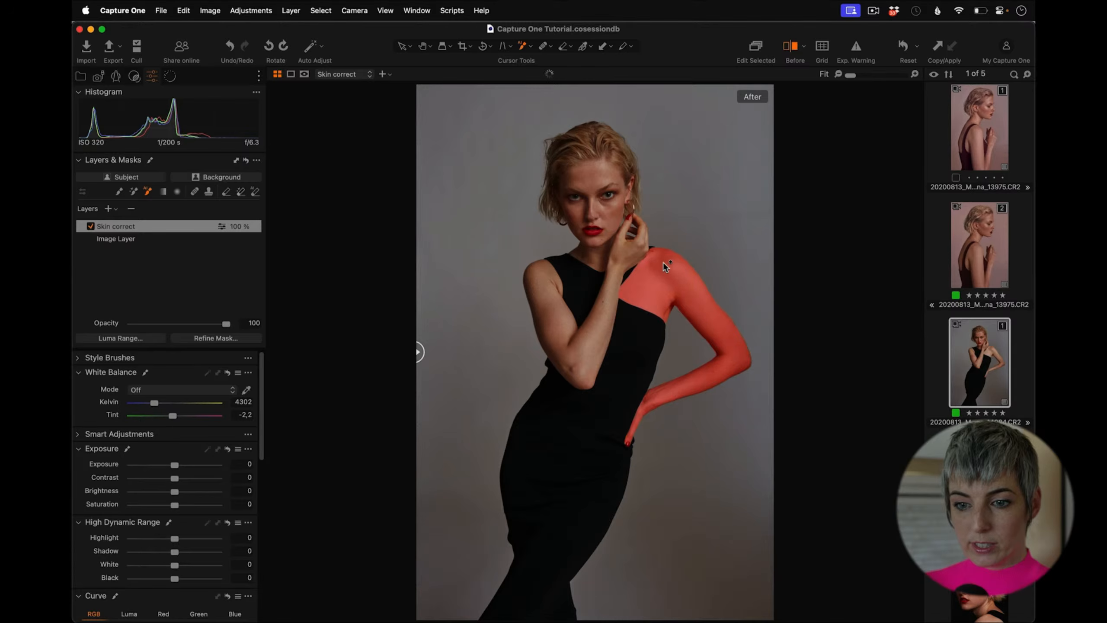
pyautogui.press('m')
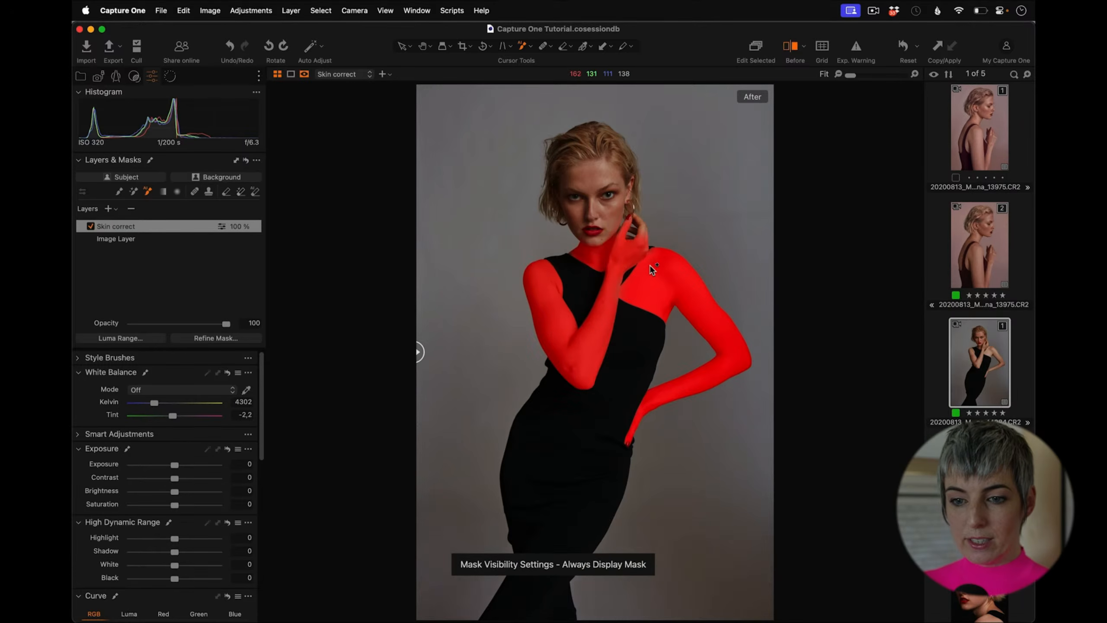
pyautogui.click(613, 213)
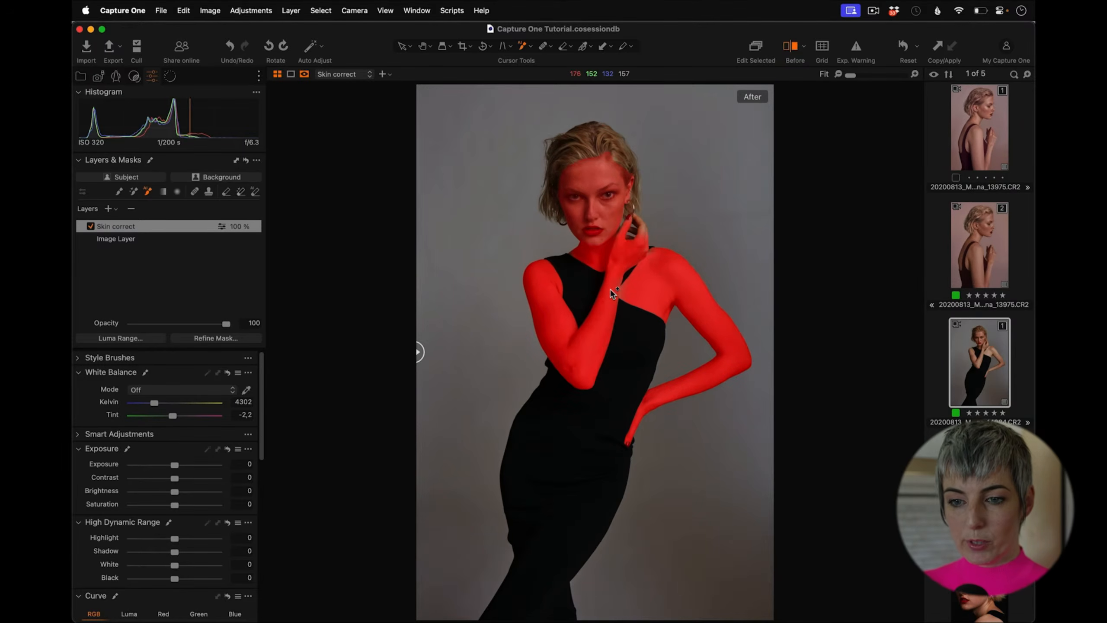
# Step: Refine the skin mask with a radius of 7
pyautogui.moveTo(853, 75); pyautogui.dragTo(863, 76)
pyautogui.moveTo(764, 230); pyautogui.dragTo(582, 422)
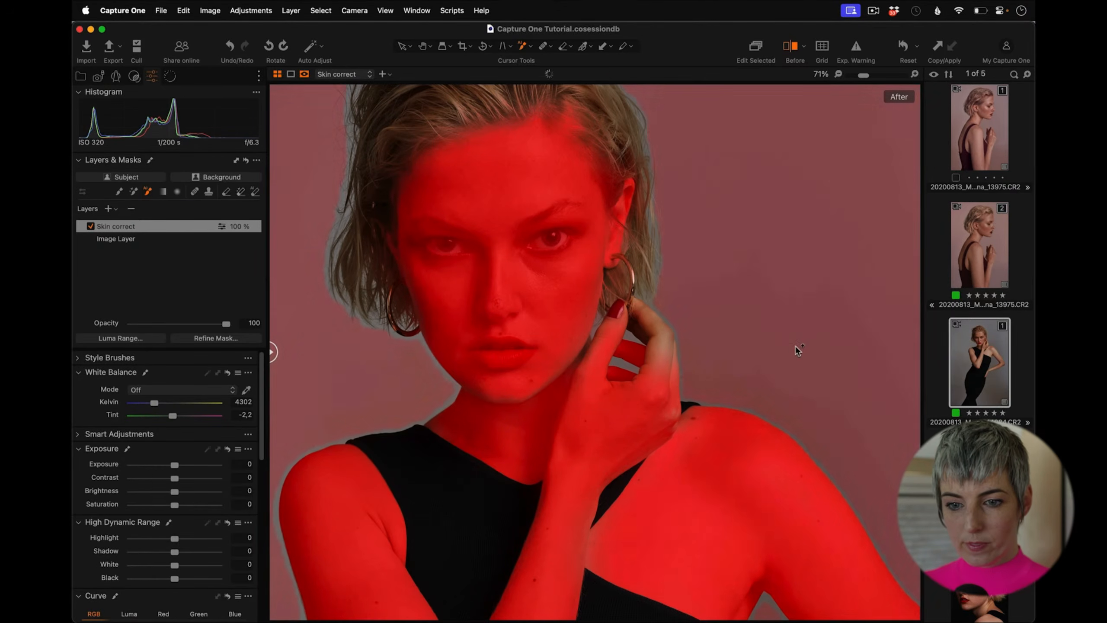
pyautogui.click(209, 338)
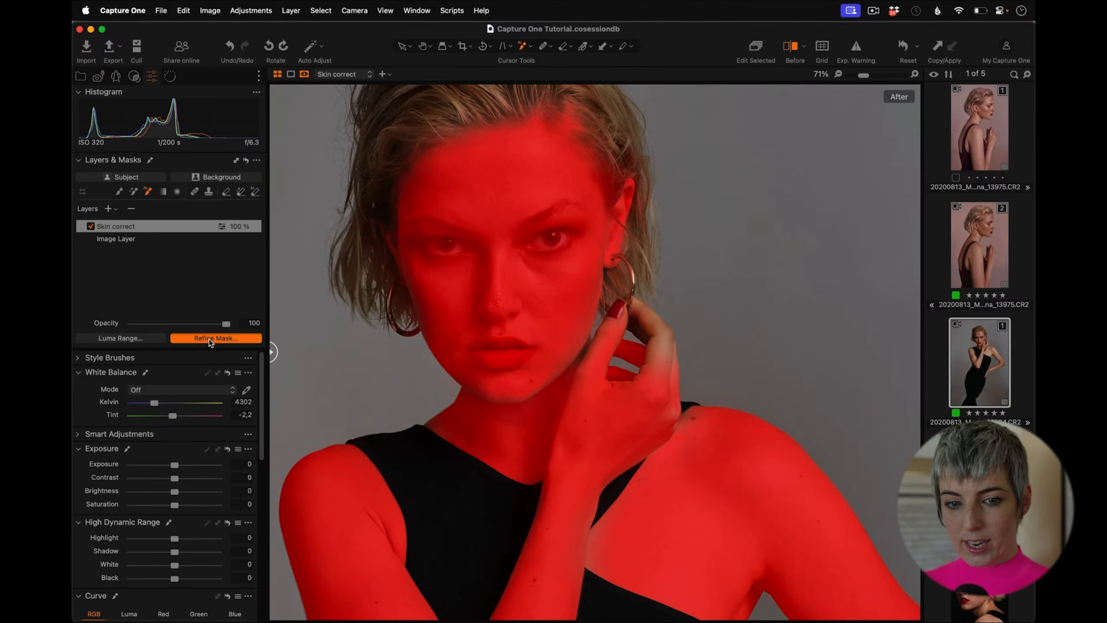
pyautogui.moveTo(327, 131); pyautogui.dragTo(266, 136)
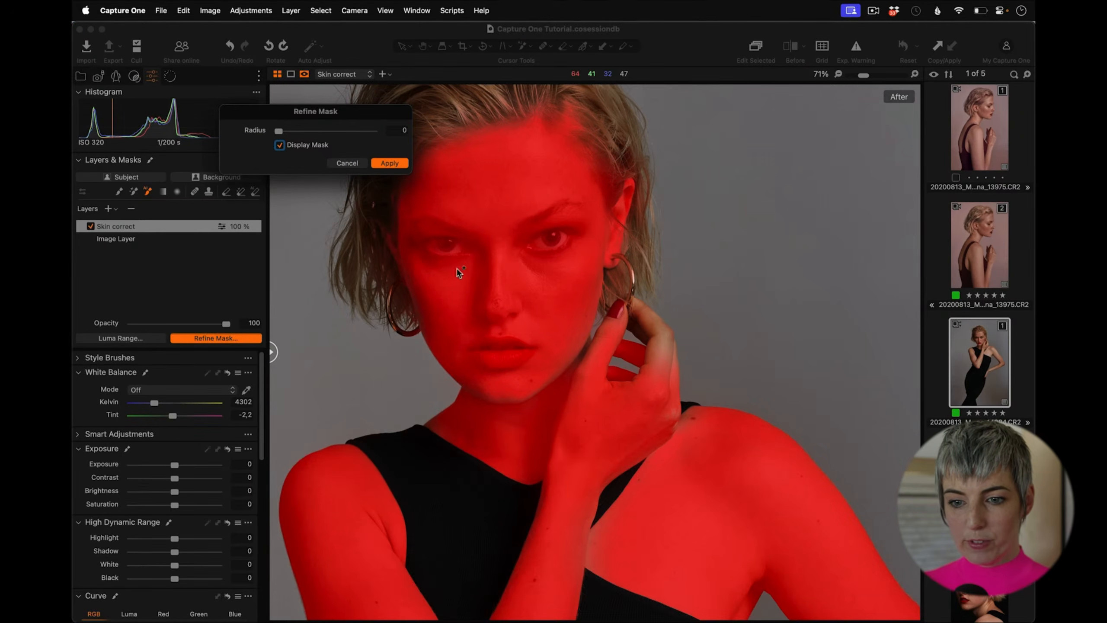
pyautogui.moveTo(341, 131); pyautogui.dragTo(361, 131)
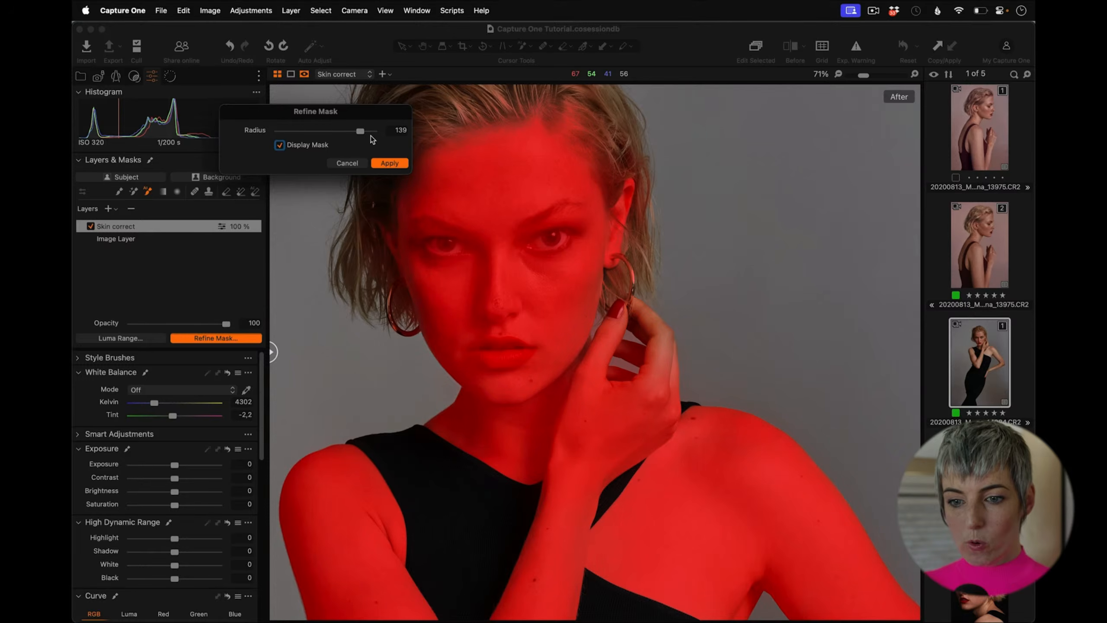
pyautogui.click(371, 131)
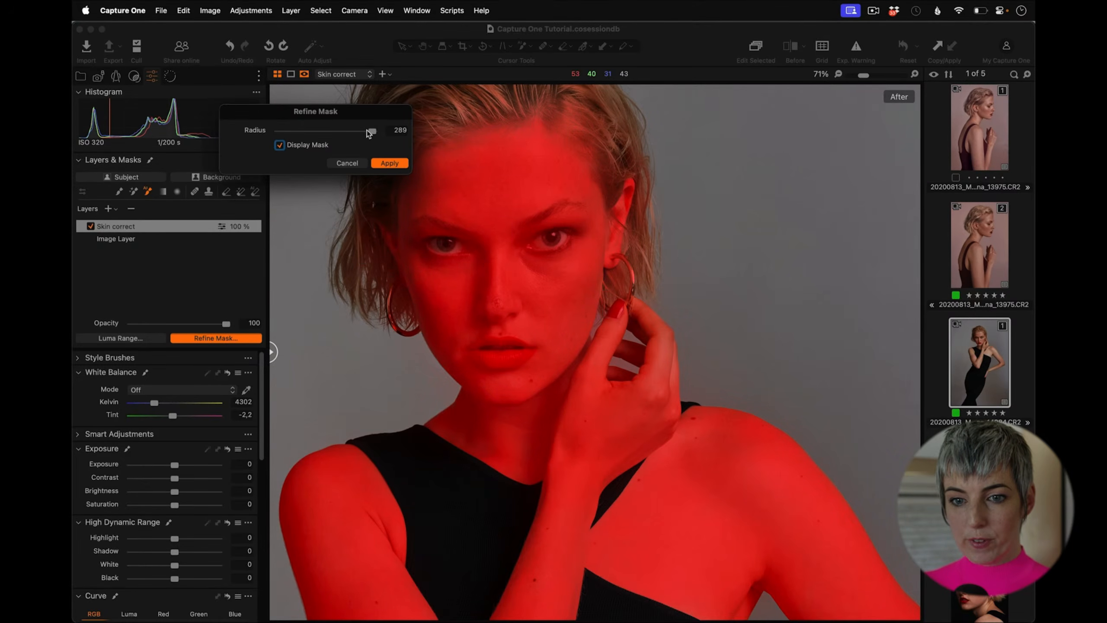
pyautogui.moveTo(364, 130); pyautogui.dragTo(342, 131)
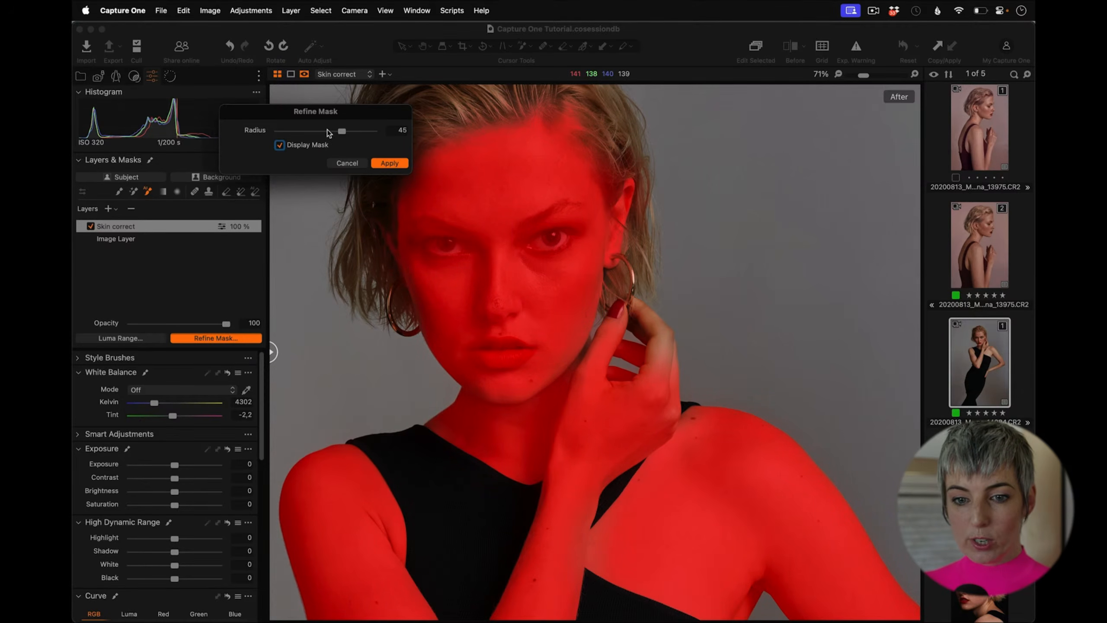
pyautogui.click(333, 131)
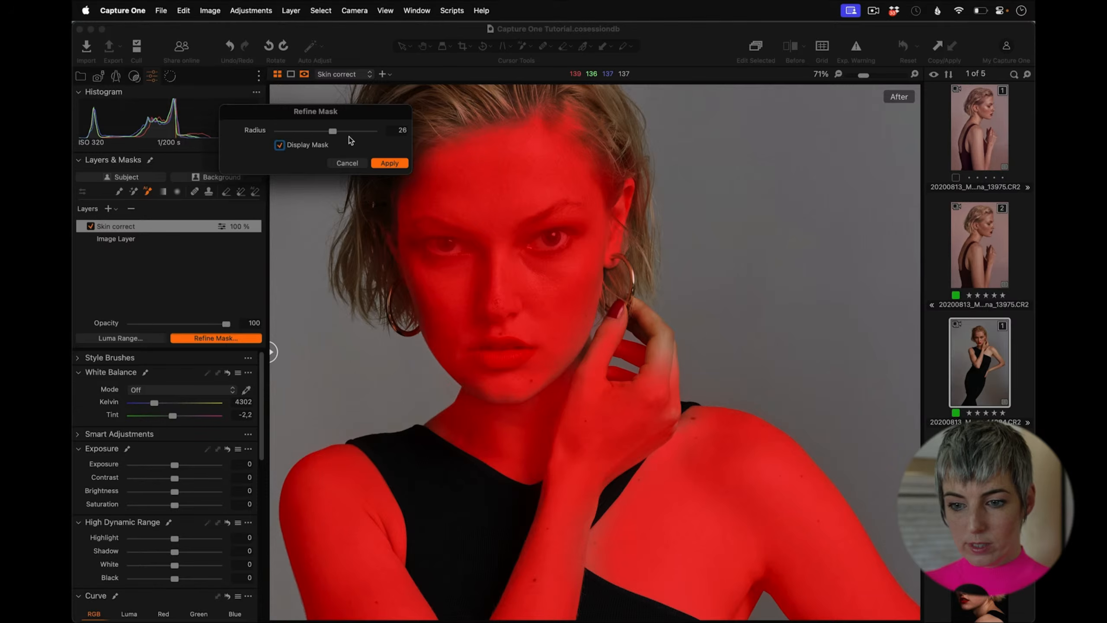
pyautogui.moveTo(323, 130); pyautogui.dragTo(318, 133)
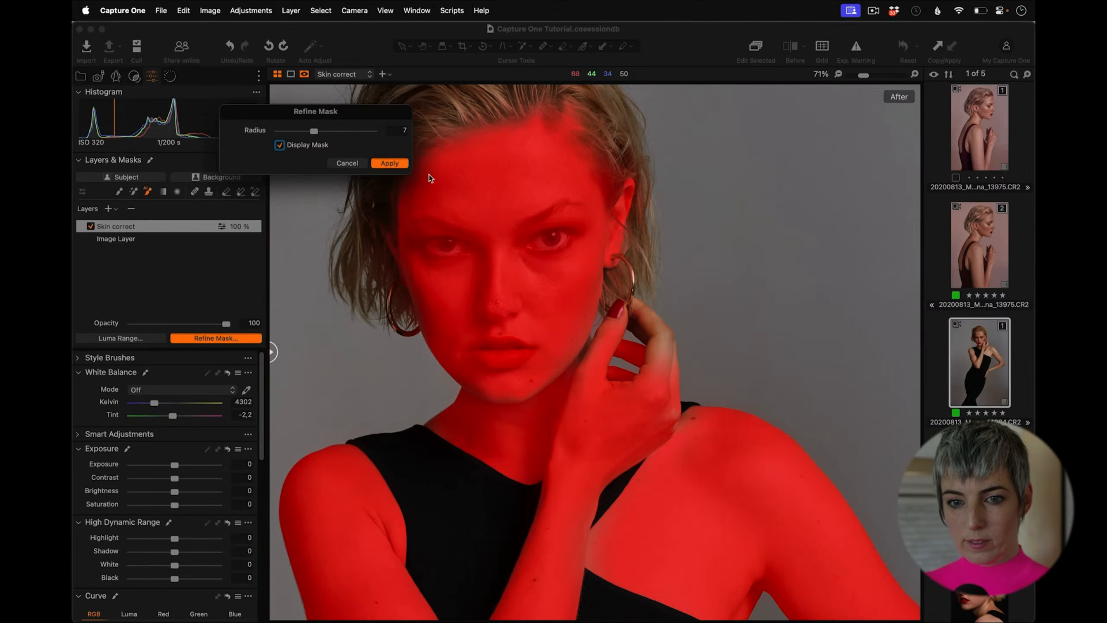
pyautogui.press('Return')
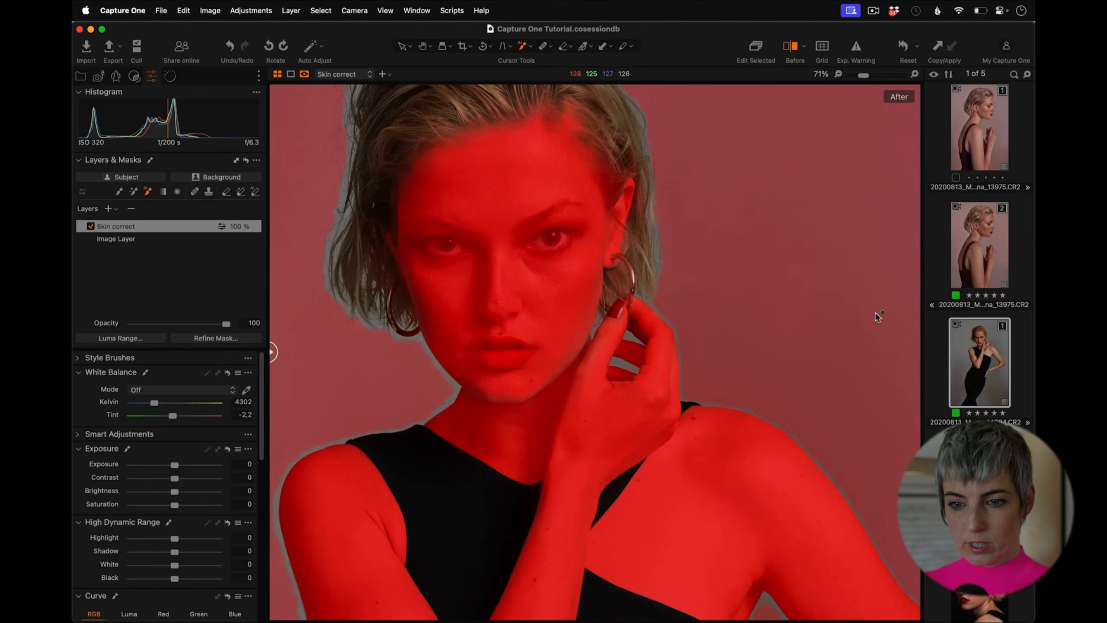
# Step: Remove the eyes from the skin mask using the AI selection tool
pyautogui.moveTo(865, 76); pyautogui.dragTo(865, 76)
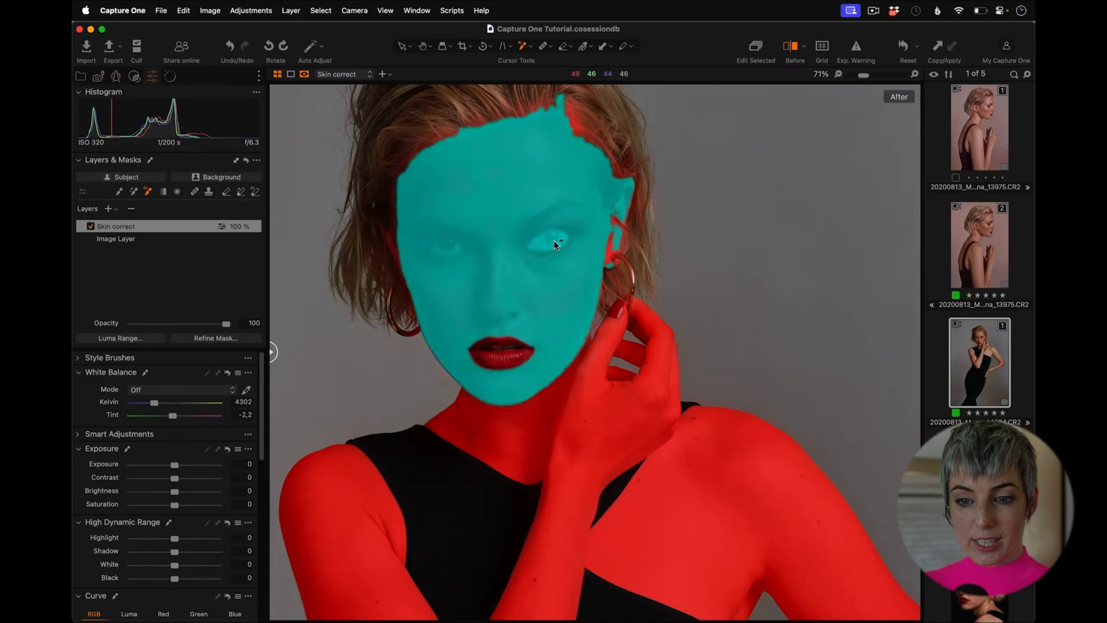
pyautogui.keyDown('alt'); pyautogui.click(559, 244); pyautogui.keyUp('alt')
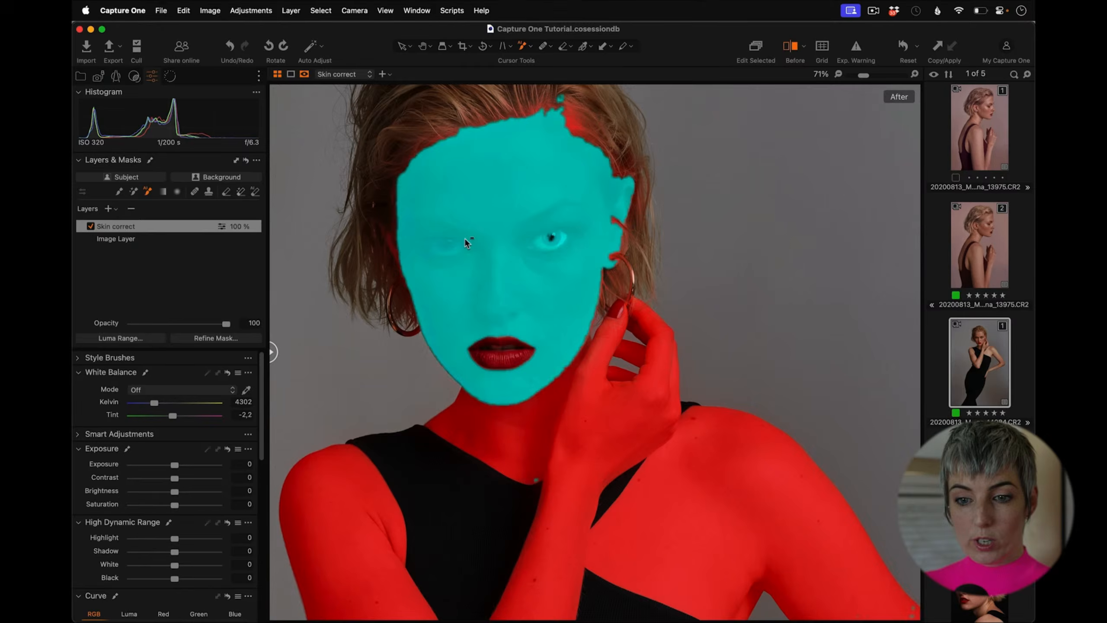
pyautogui.keyDown('alt'); pyautogui.click(451, 252); pyautogui.keyUp('alt')
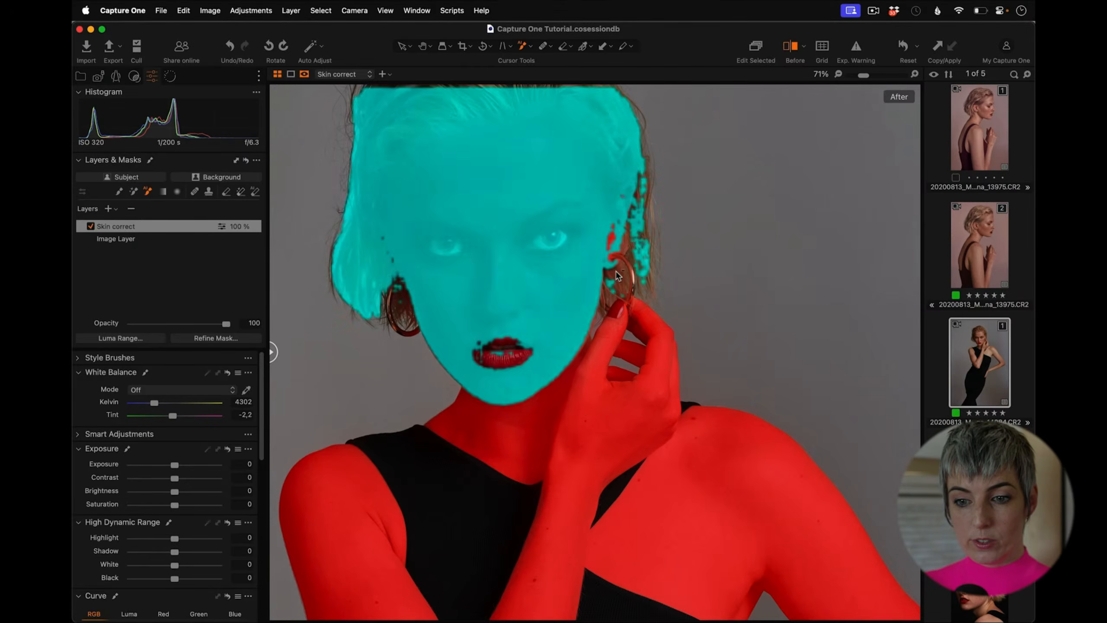
pyautogui.keyDown('alt'); pyautogui.click(619, 309); pyautogui.keyUp('alt')
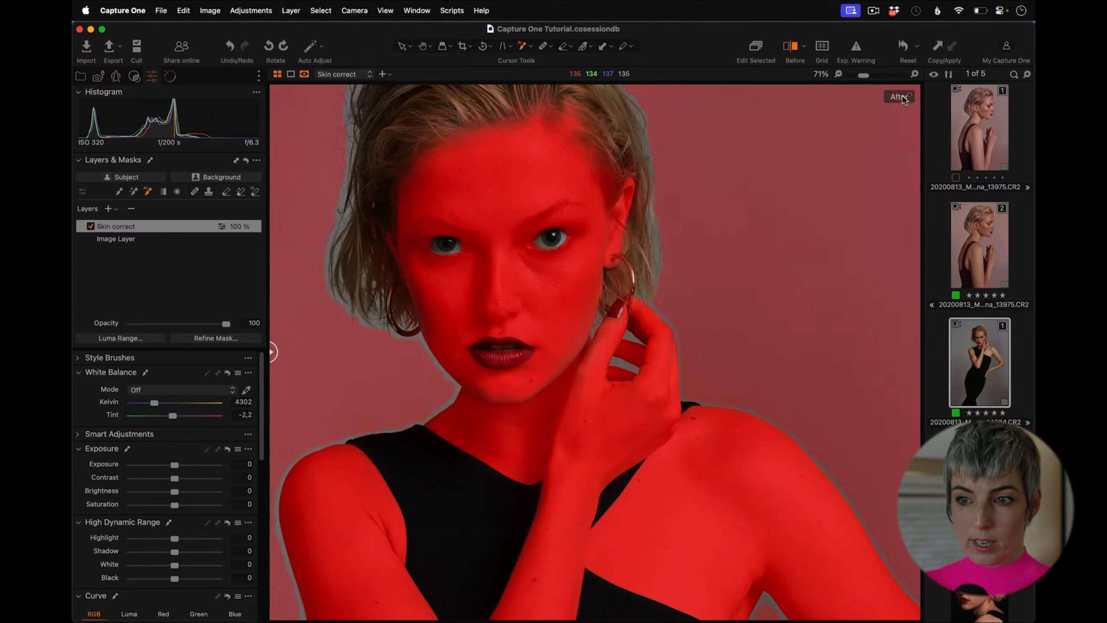
# Step: Erase stray mask coverage near the hairline and temple with the eraser brush
pyautogui.moveTo(863, 75); pyautogui.dragTo(860, 77)
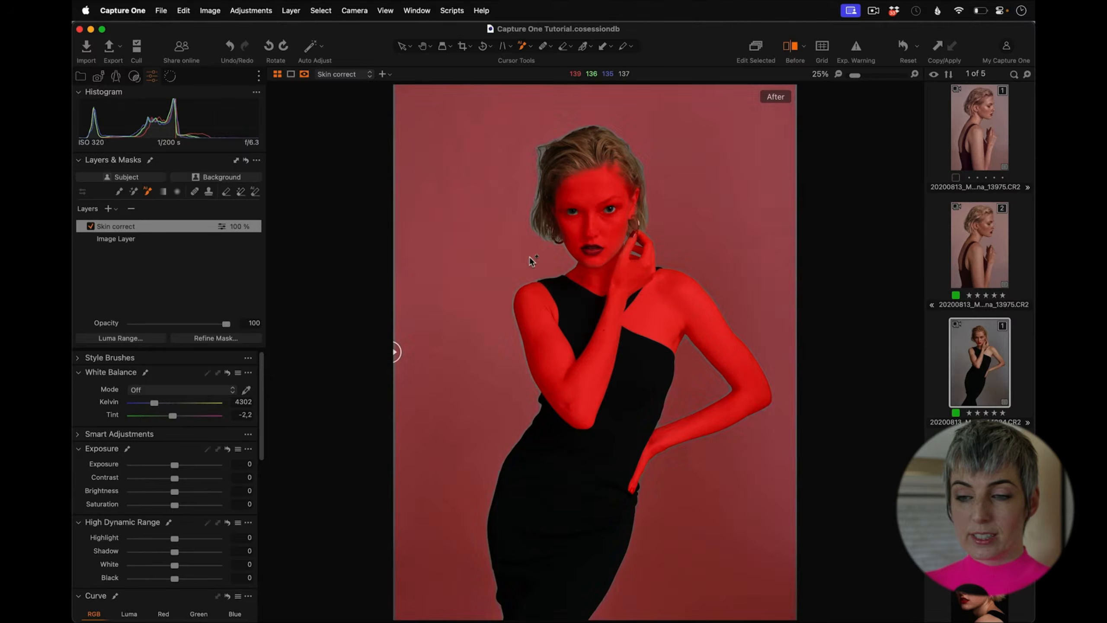
pyautogui.click(874, 75)
pyautogui.moveTo(657, 142); pyautogui.dragTo(615, 557)
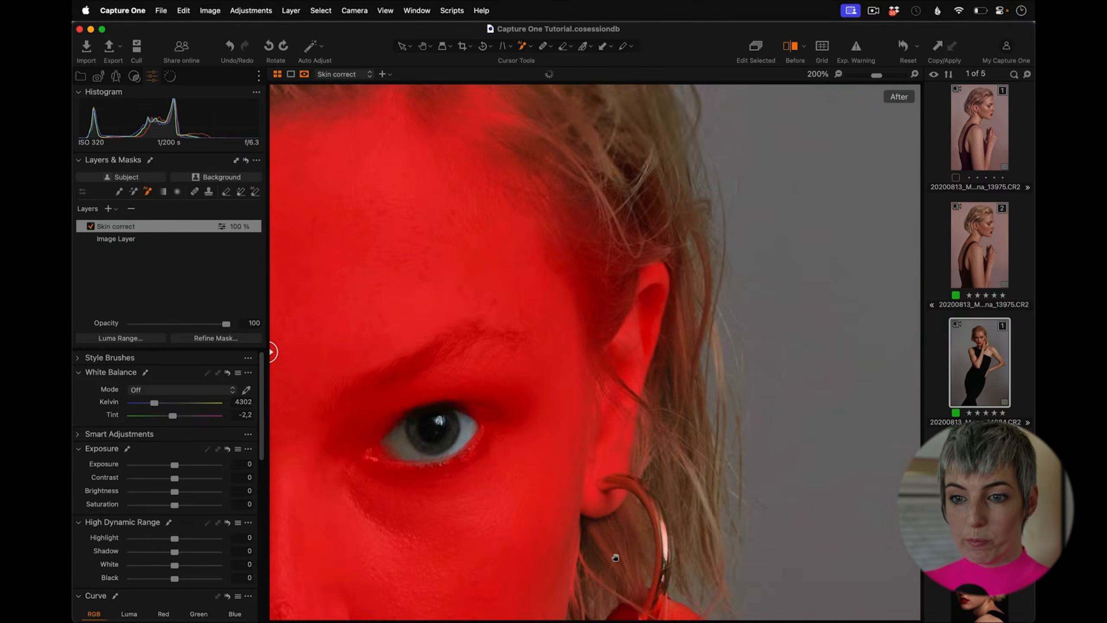
pyautogui.moveTo(578, 240); pyautogui.dragTo(689, 447)
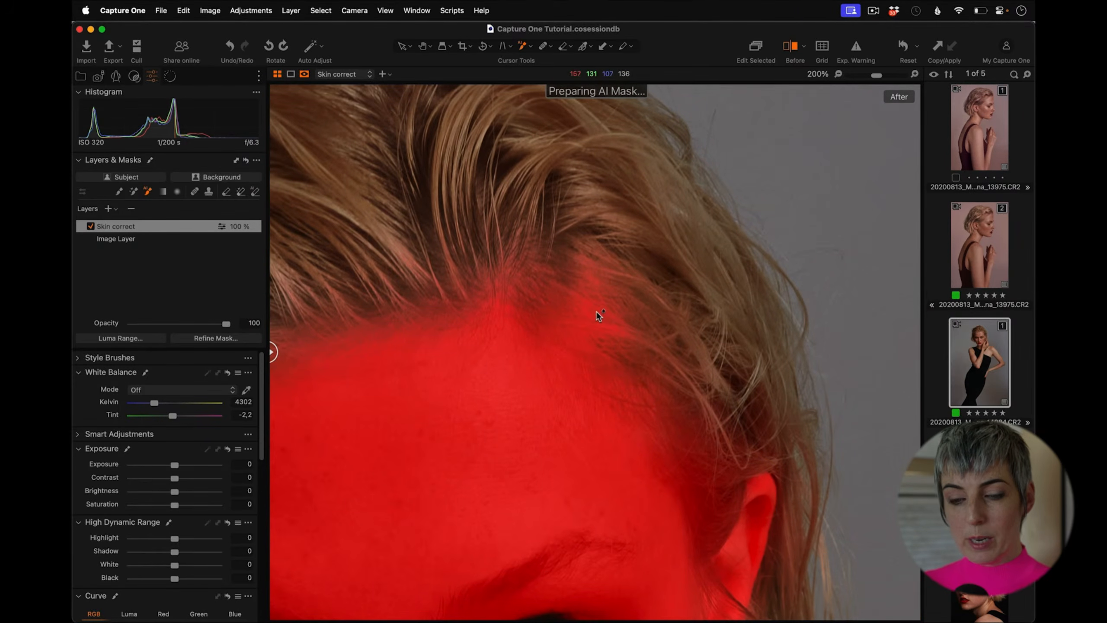
pyautogui.click(867, 76)
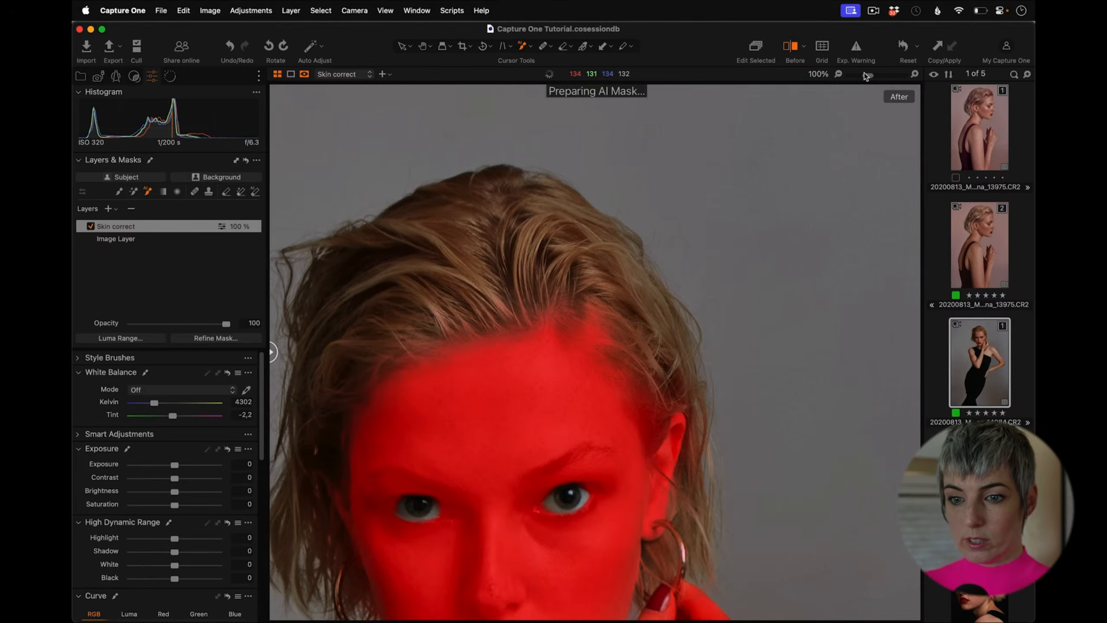
pyautogui.click(225, 193)
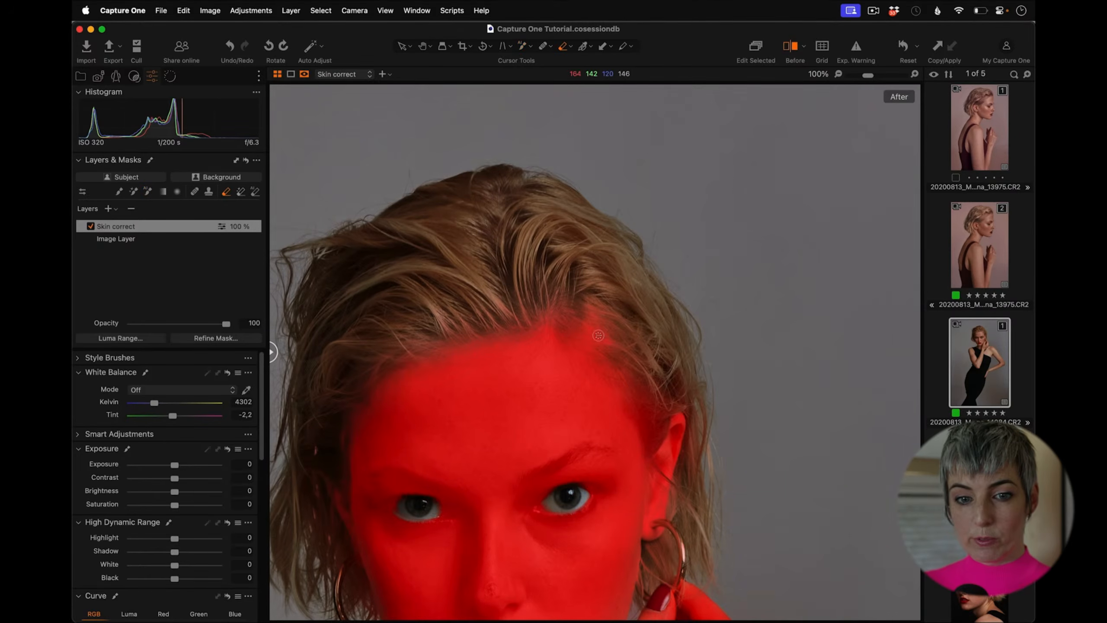
pyautogui.rightClick(598, 336)
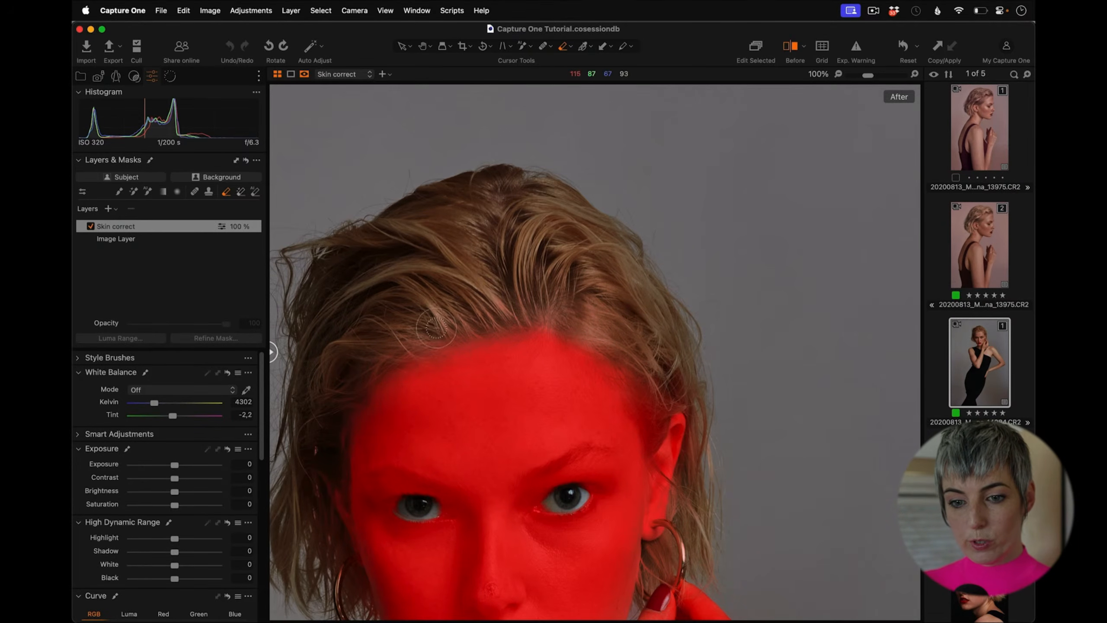
pyautogui.moveTo(650, 406); pyautogui.dragTo(655, 426)
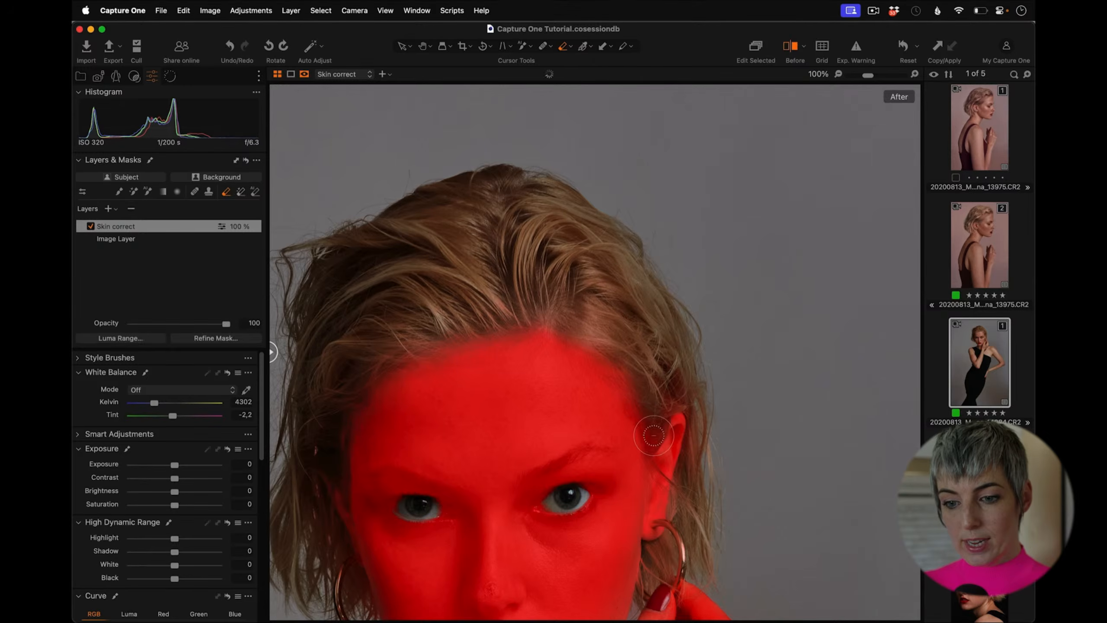
pyautogui.moveTo(679, 382)
pyautogui.mouseDown()
pyautogui.moveTo(650, 410)
pyautogui.moveTo(640, 372)
pyautogui.mouseUp()
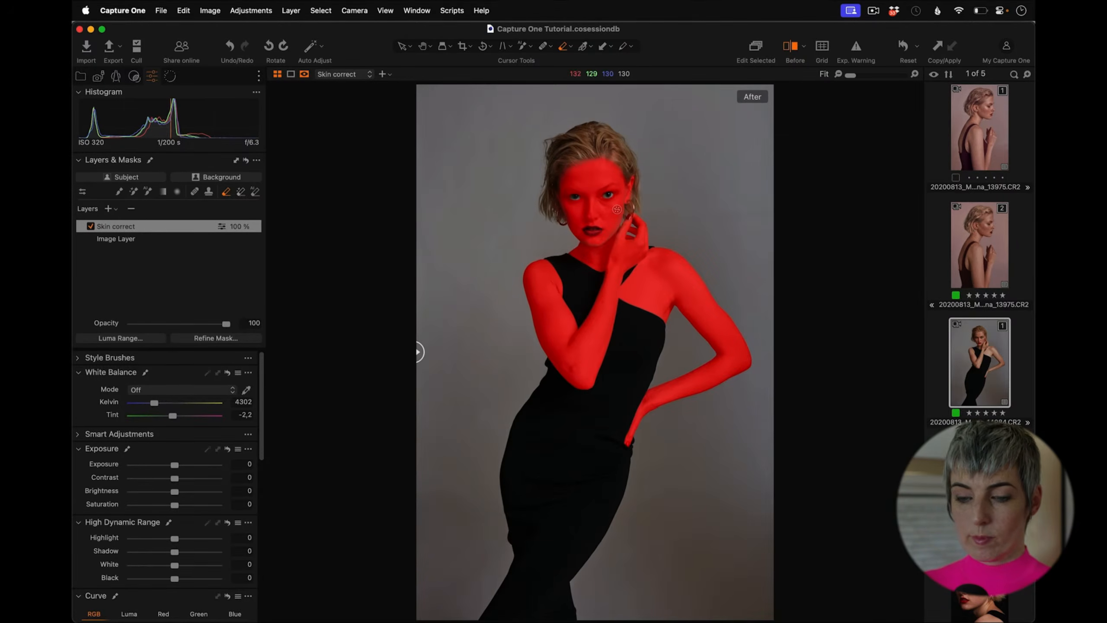
# Step: Hide the mask overlay and open the Color Editor tool, collapsing Color Balance and Curve
pyautogui.press('m')
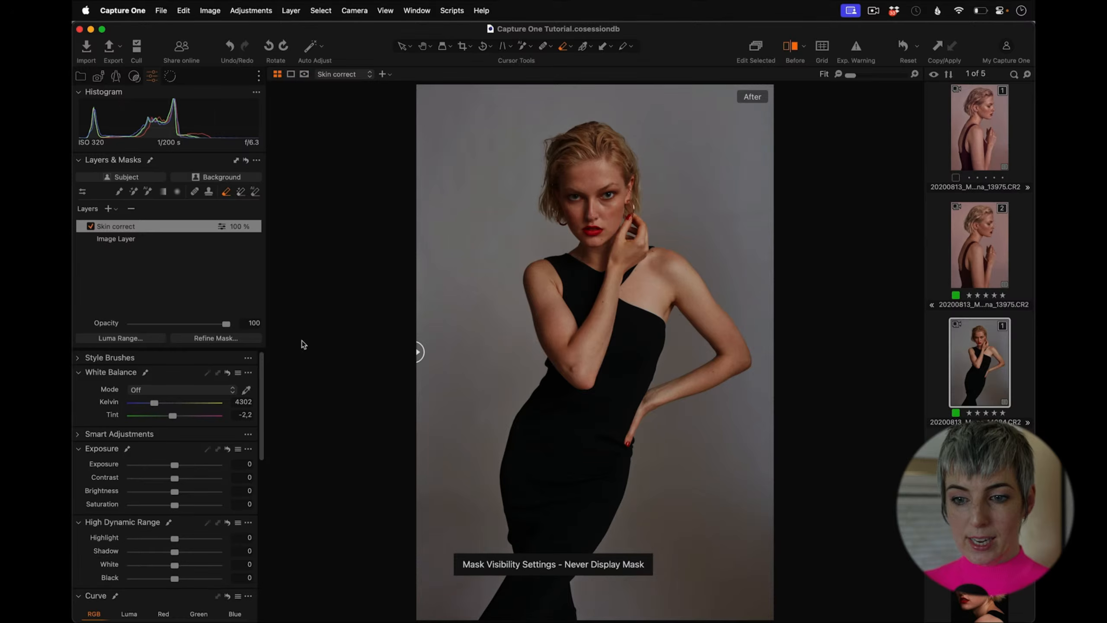
pyautogui.scroll(-10, 254, 422)
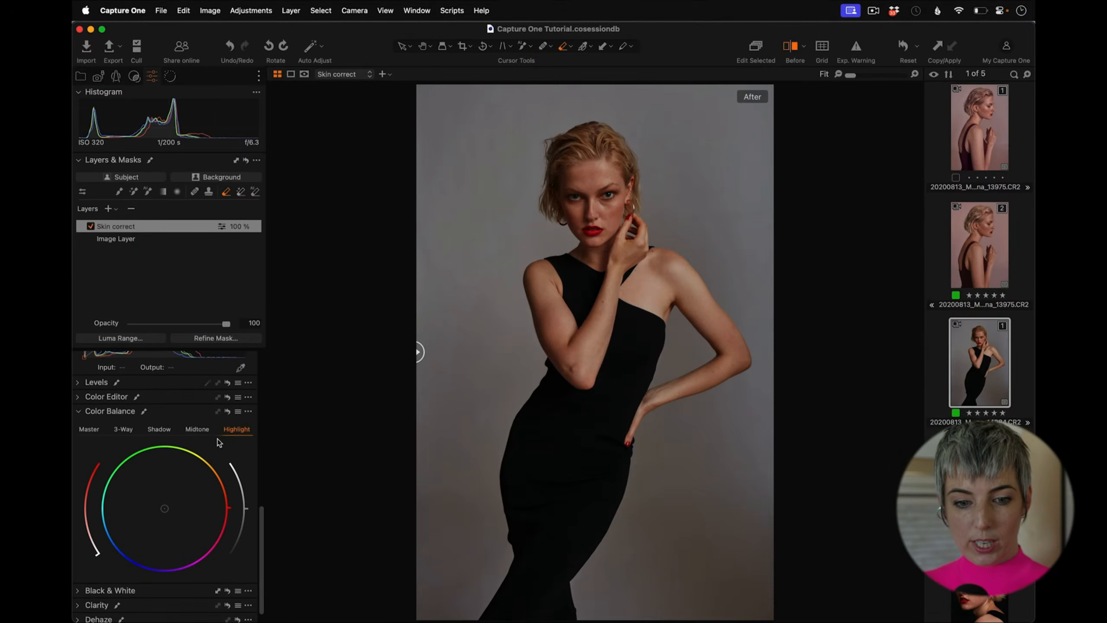
pyautogui.click(83, 410)
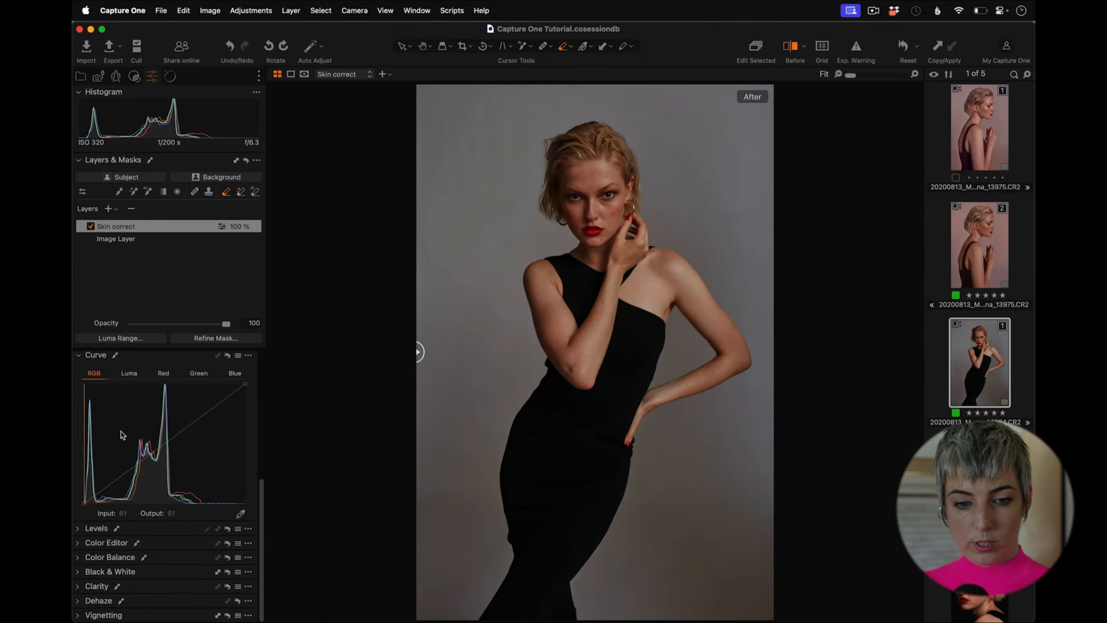
pyautogui.click(78, 543)
pyautogui.click(79, 355)
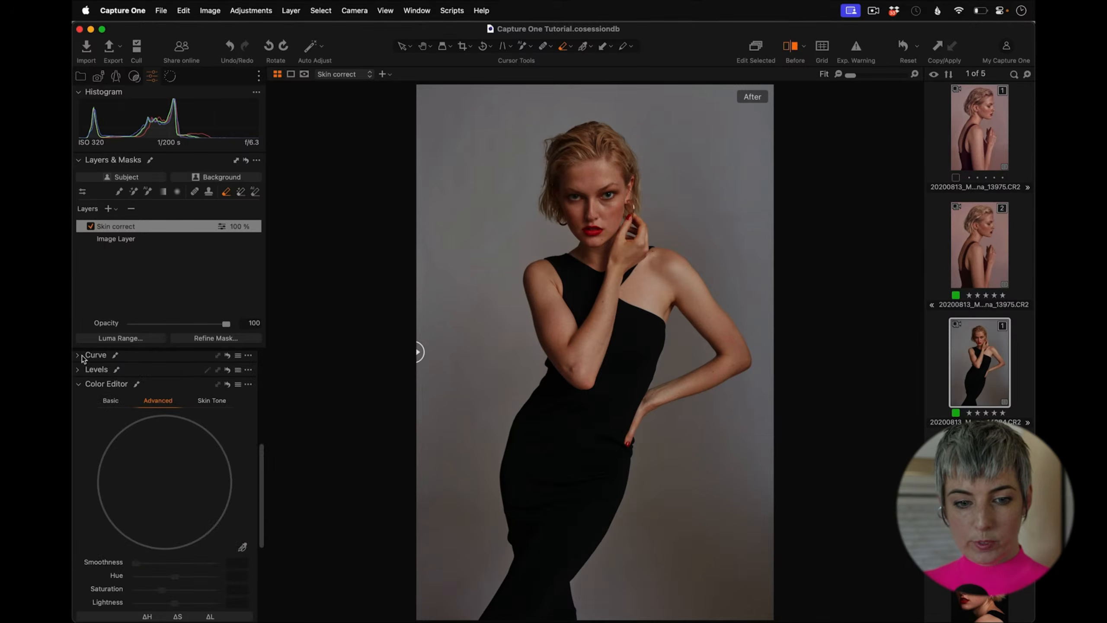
# Step: Pick the skin colour from the face with the skin tone picker and widen the selected colour range
pyautogui.moveTo(261, 456); pyautogui.dragTo(260, 479)
pyautogui.click(242, 490)
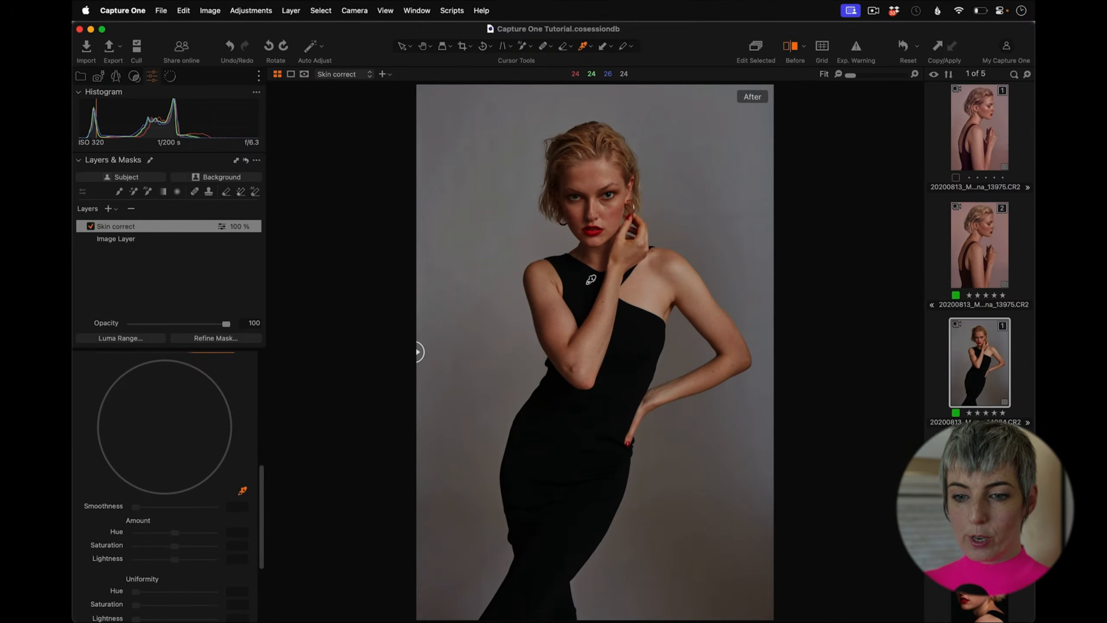
pyautogui.click(615, 217)
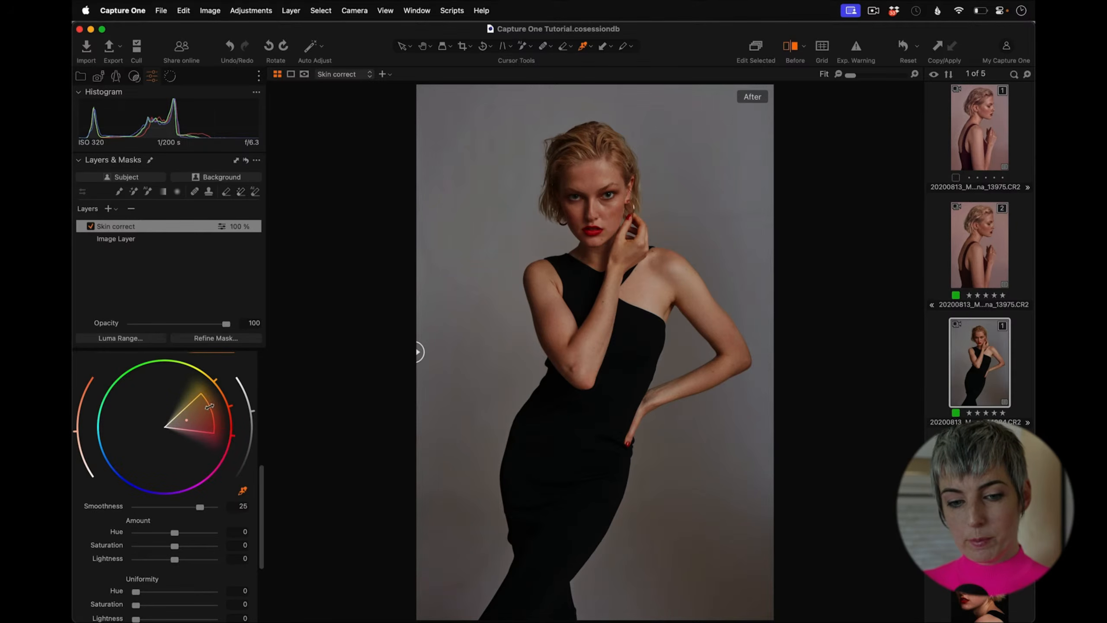
pyautogui.moveTo(210, 406); pyautogui.dragTo(228, 398)
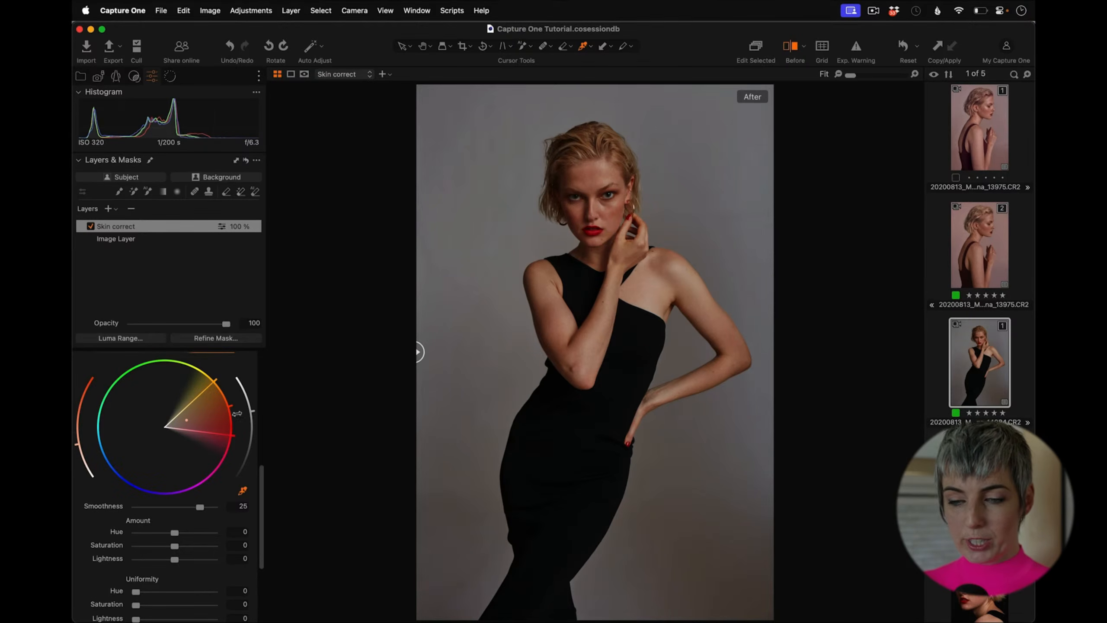
# Step: Set the skin tone uniformity to Hue 66 and Saturation 49.2
pyautogui.moveTo(263, 484); pyautogui.dragTo(261, 497)
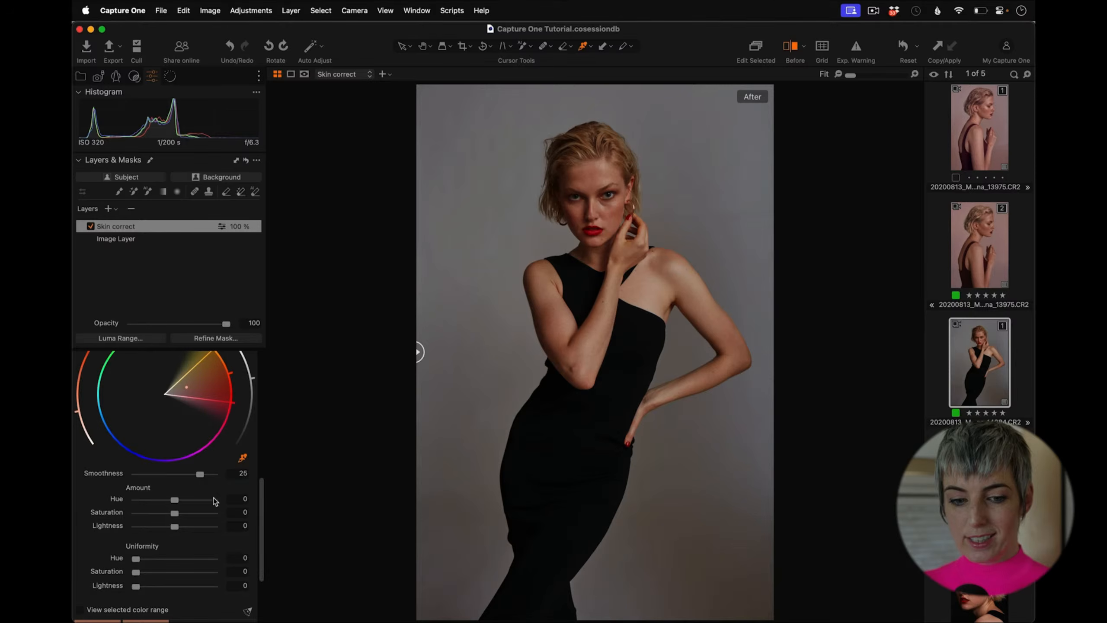
pyautogui.moveTo(139, 561); pyautogui.dragTo(248, 571)
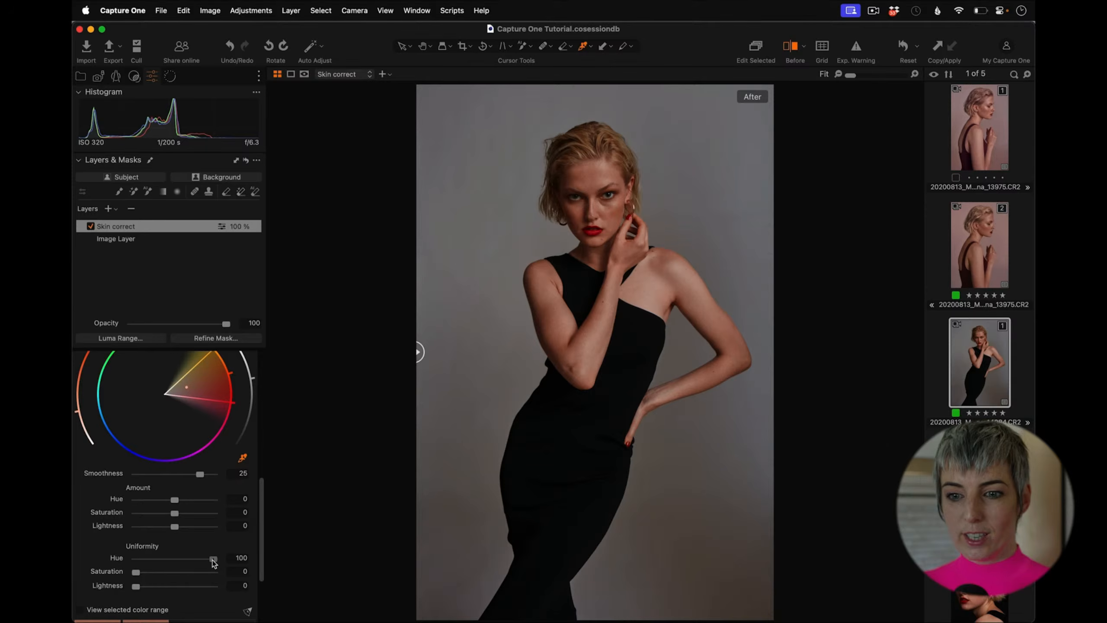
pyautogui.moveTo(214, 563); pyautogui.dragTo(185, 575)
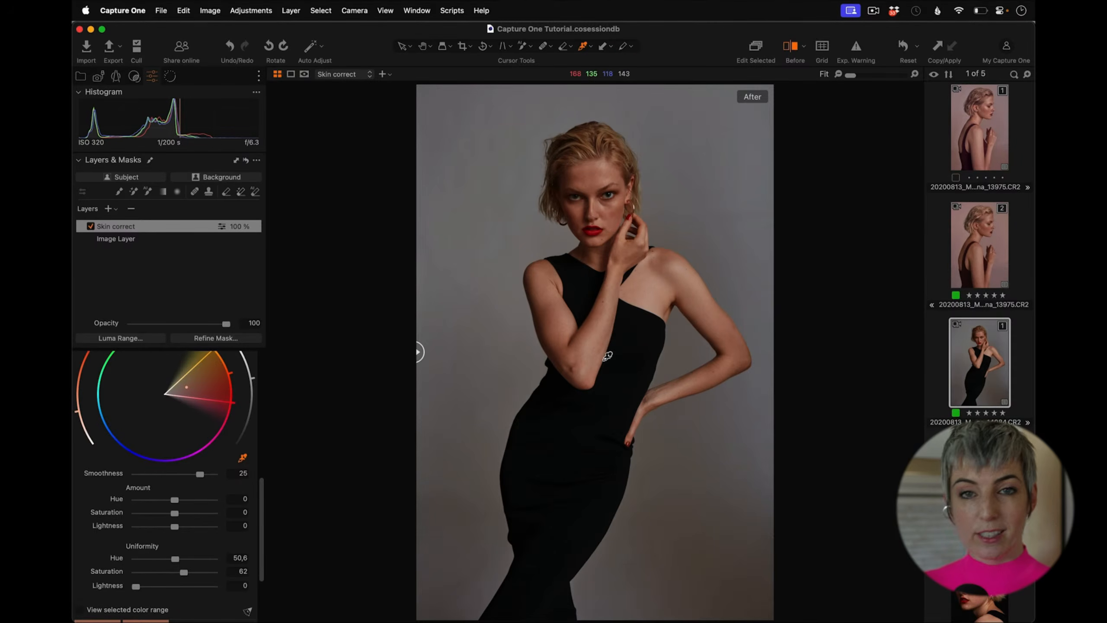
pyautogui.scroll(-1, 261, 496)
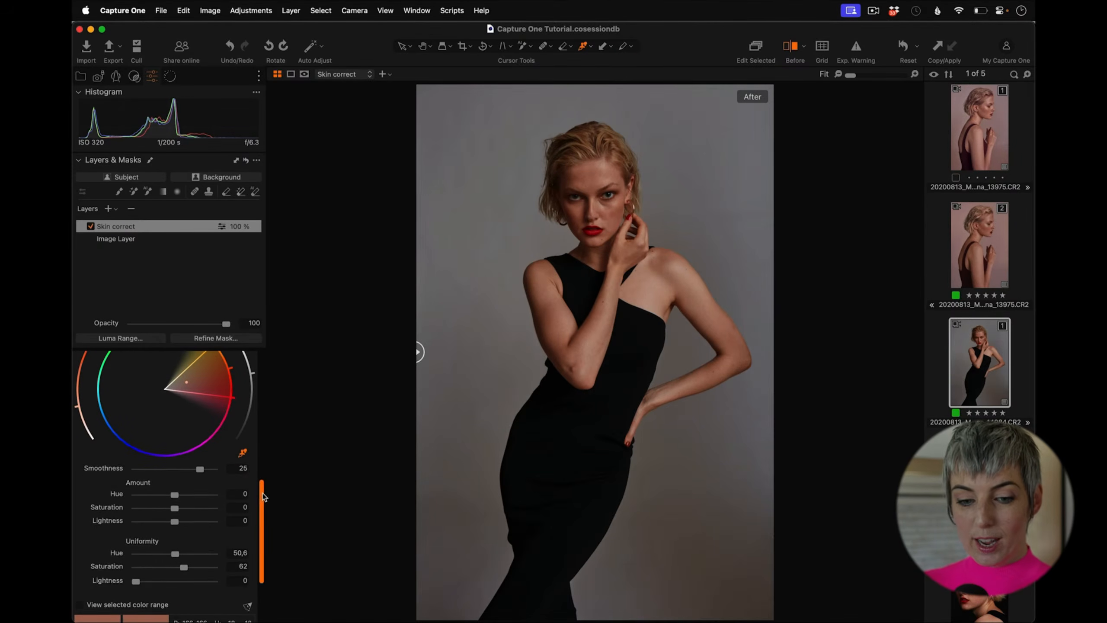
pyautogui.moveTo(185, 565)
pyautogui.mouseDown()
pyautogui.moveTo(169, 567)
pyautogui.moveTo(179, 558)
pyautogui.mouseUp()
pyautogui.scroll(2, 263, 496)
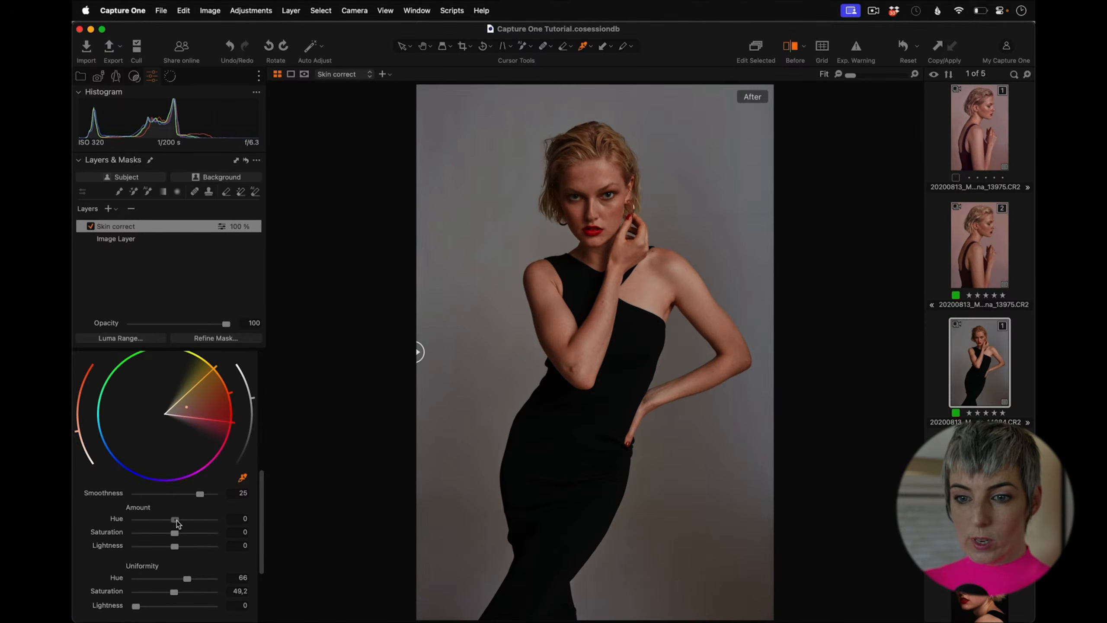
# Step: Adjust the skin tone amount to Hue 2.7, Saturation -0.9 and Lightness -2.6
pyautogui.moveTo(176, 521); pyautogui.dragTo(182, 523)
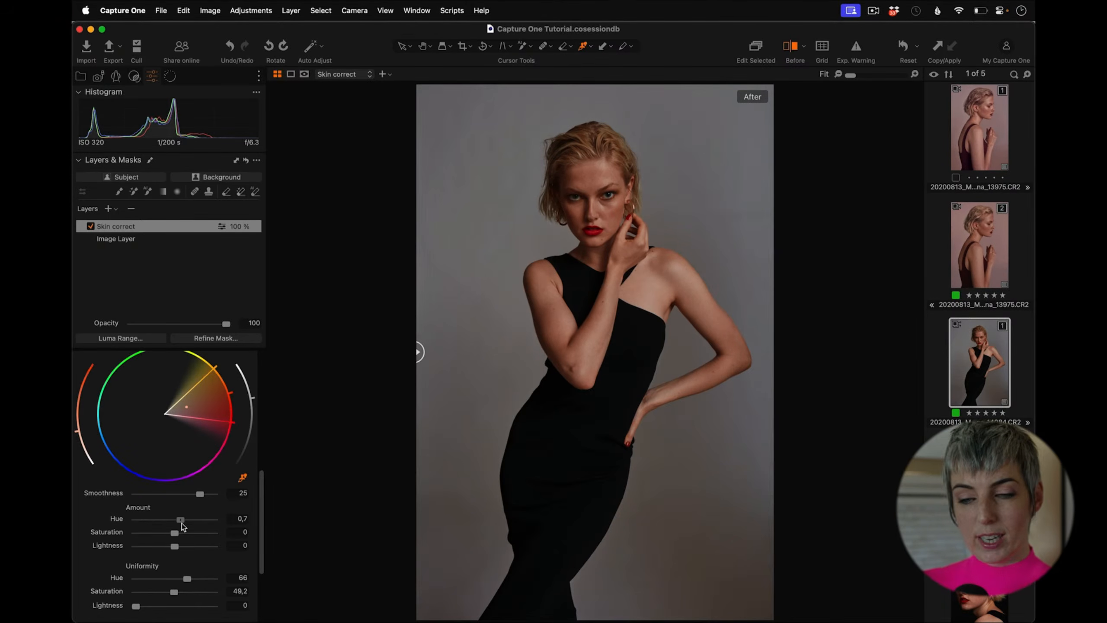
pyautogui.moveTo(181, 522); pyautogui.dragTo(184, 546)
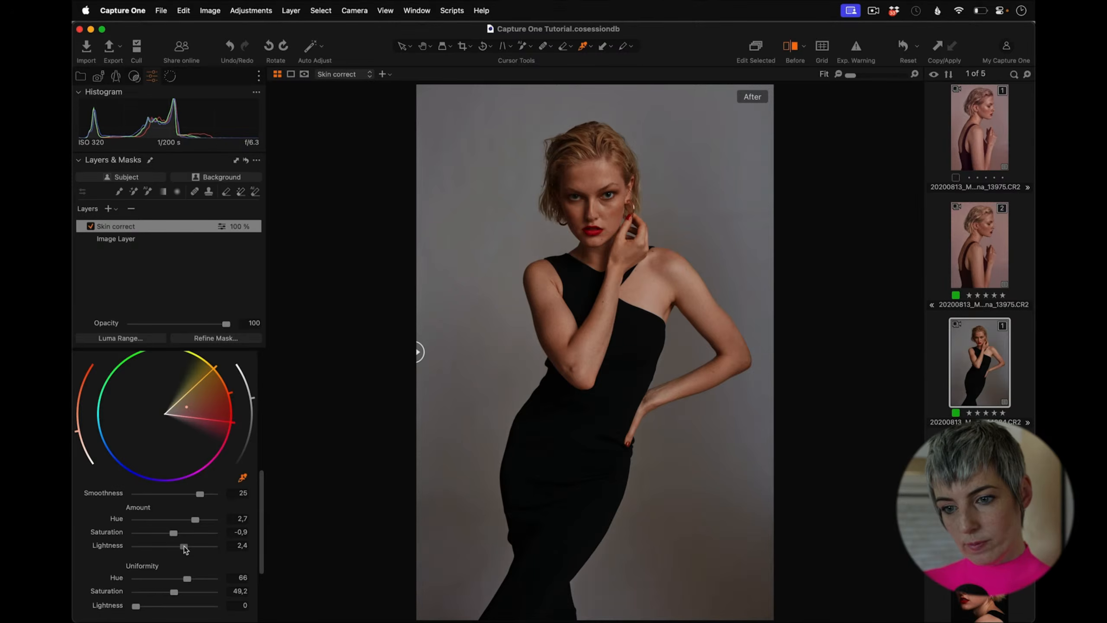
pyautogui.moveTo(183, 546); pyautogui.dragTo(166, 546)
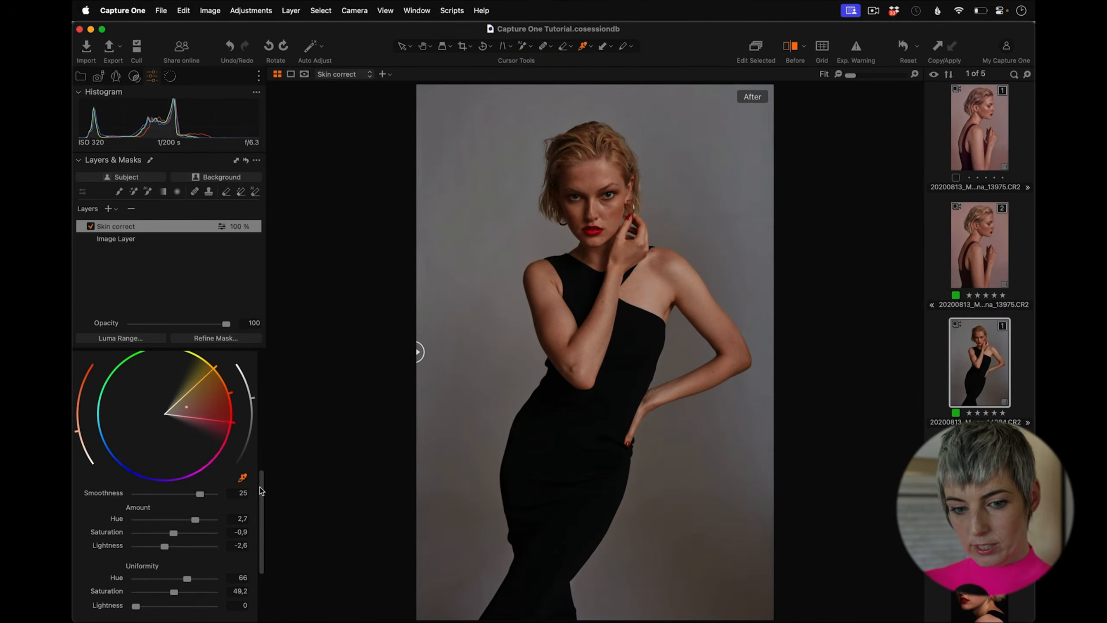
# Step: Compare the skin correction by toggling the Skin correct layer, zooming into the face and previewing its mask
pyautogui.click(90, 226)
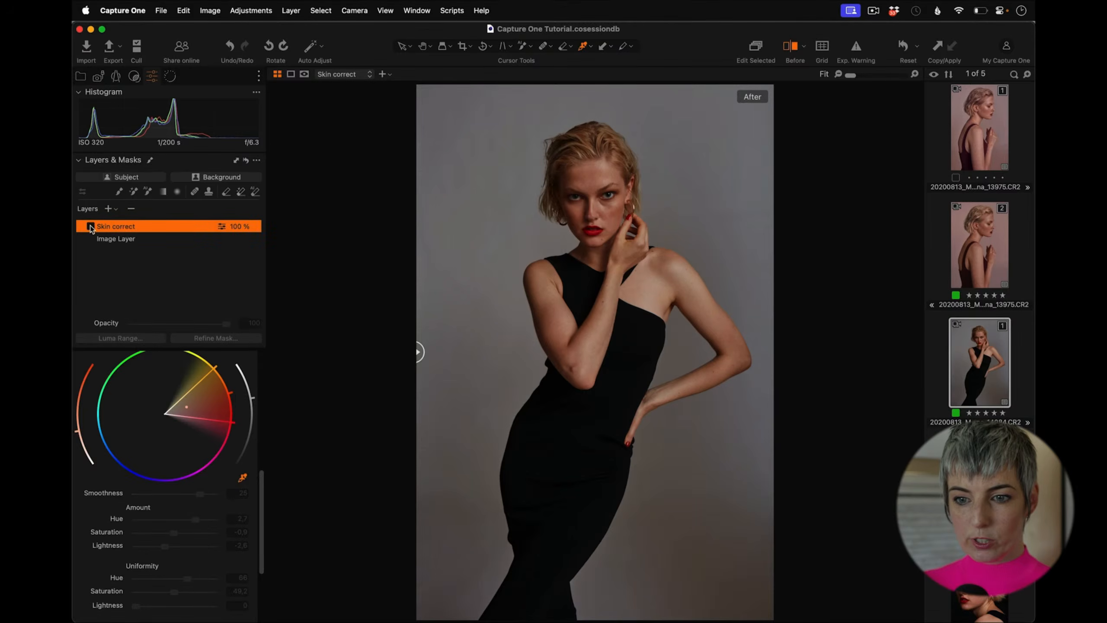
pyautogui.click(91, 226)
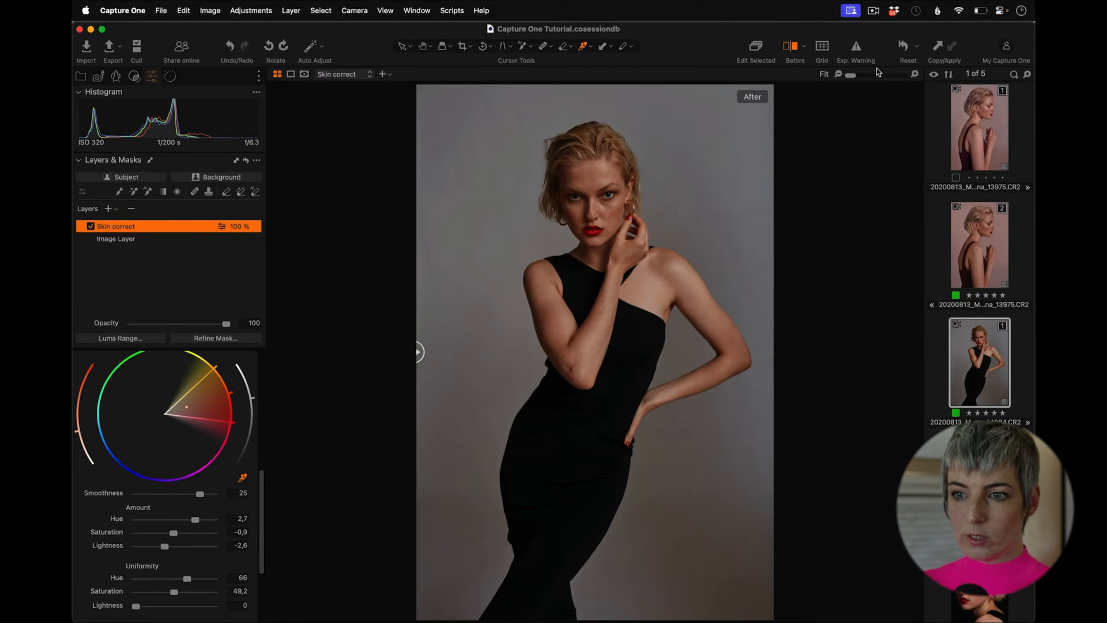
pyautogui.click(876, 75)
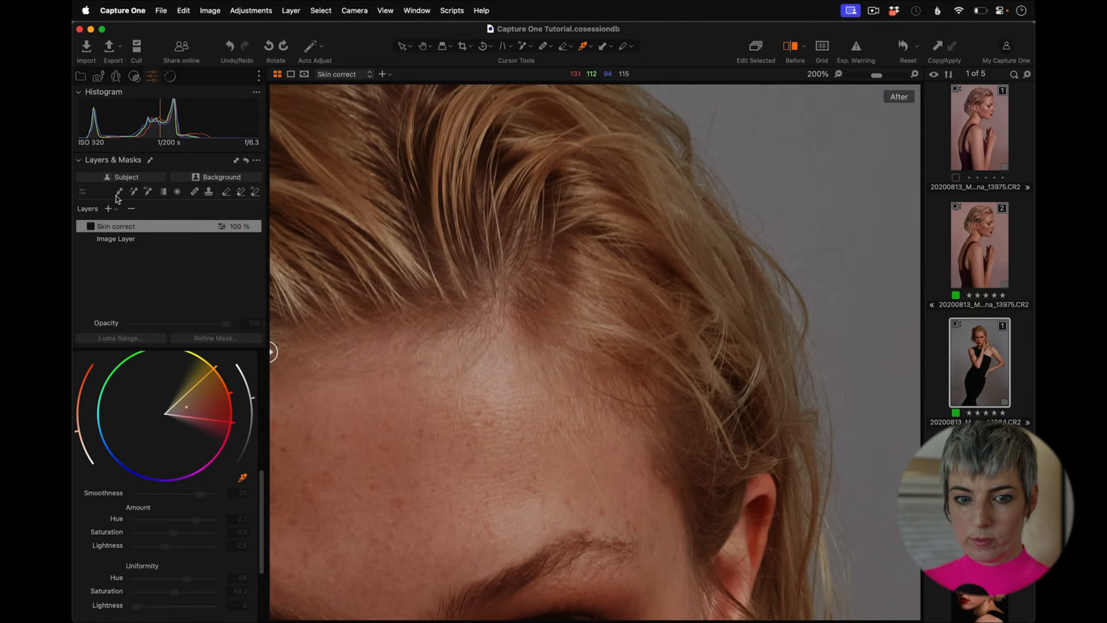
pyautogui.click(91, 225)
pyautogui.click(115, 238)
pyautogui.scroll(-10, 425, 328)
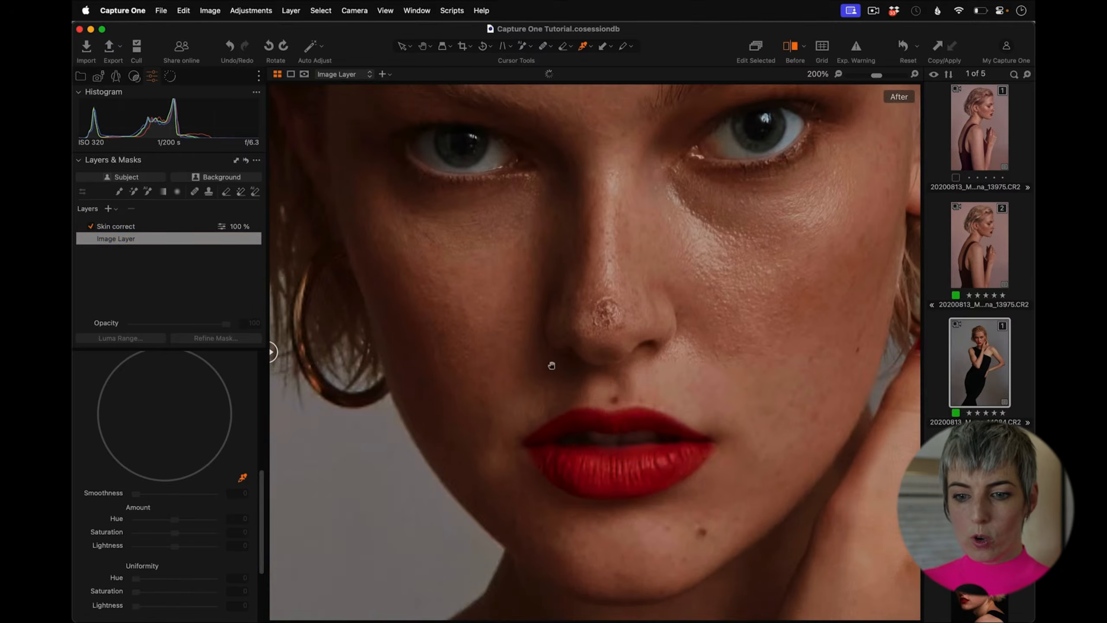
pyautogui.click(851, 74)
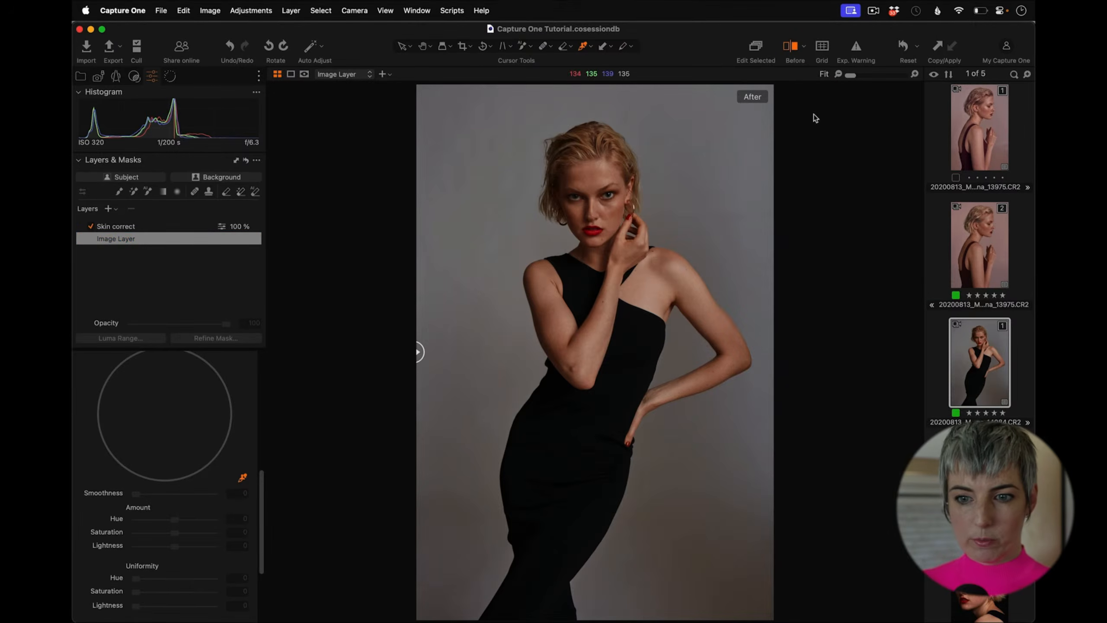
pyautogui.click(863, 75)
pyautogui.moveTo(574, 465); pyautogui.dragTo(638, 331)
pyautogui.click(102, 226)
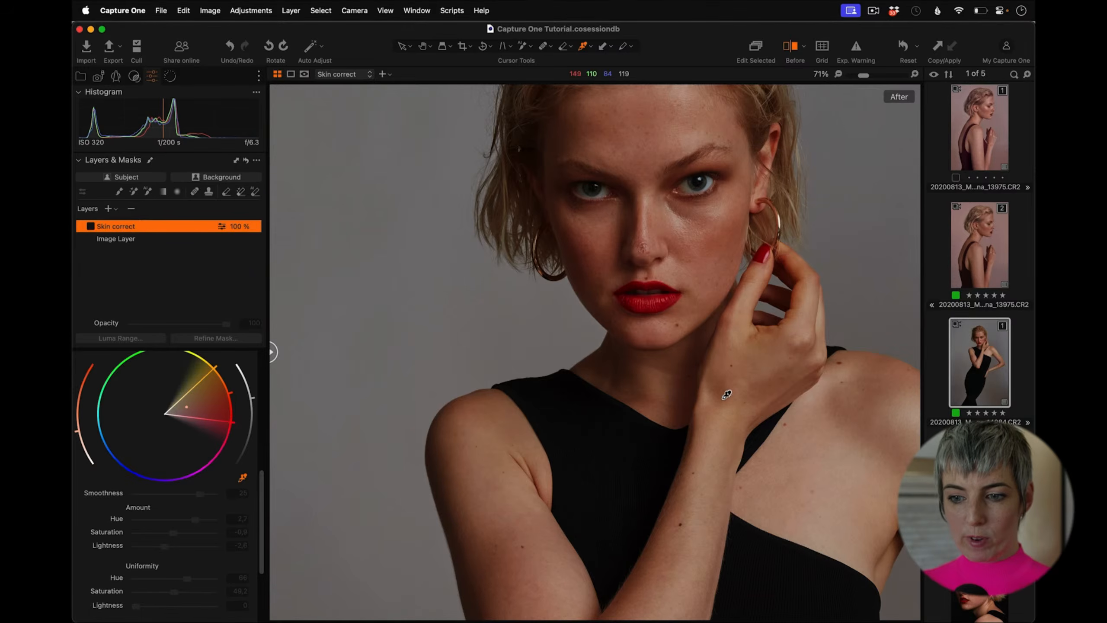
pyautogui.moveTo(862, 75); pyautogui.dragTo(823, 77)
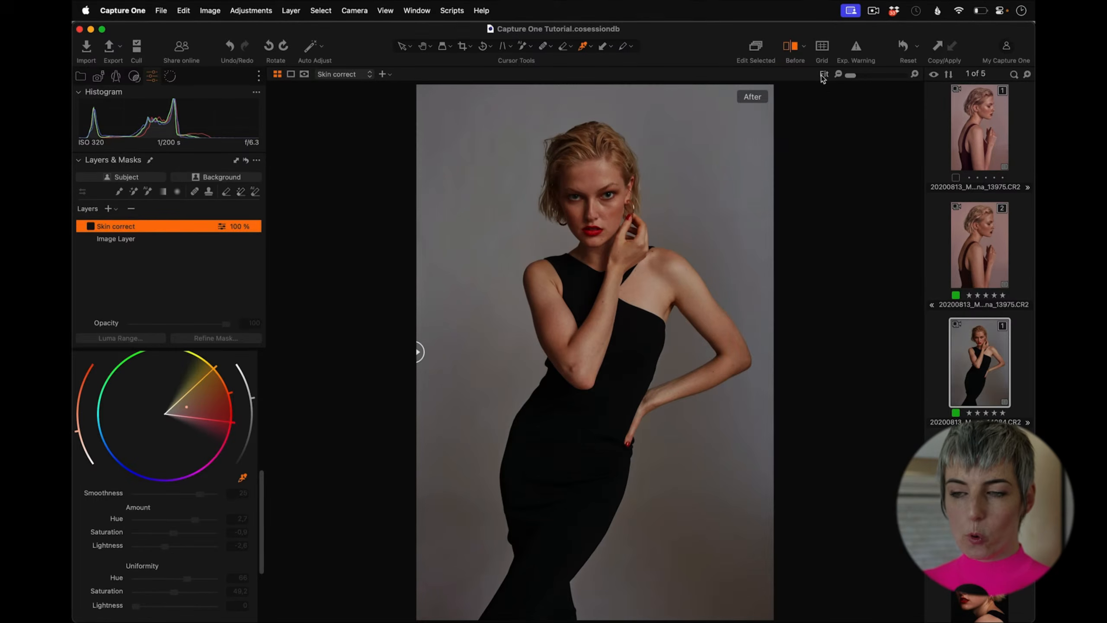
pyautogui.click(86, 227)
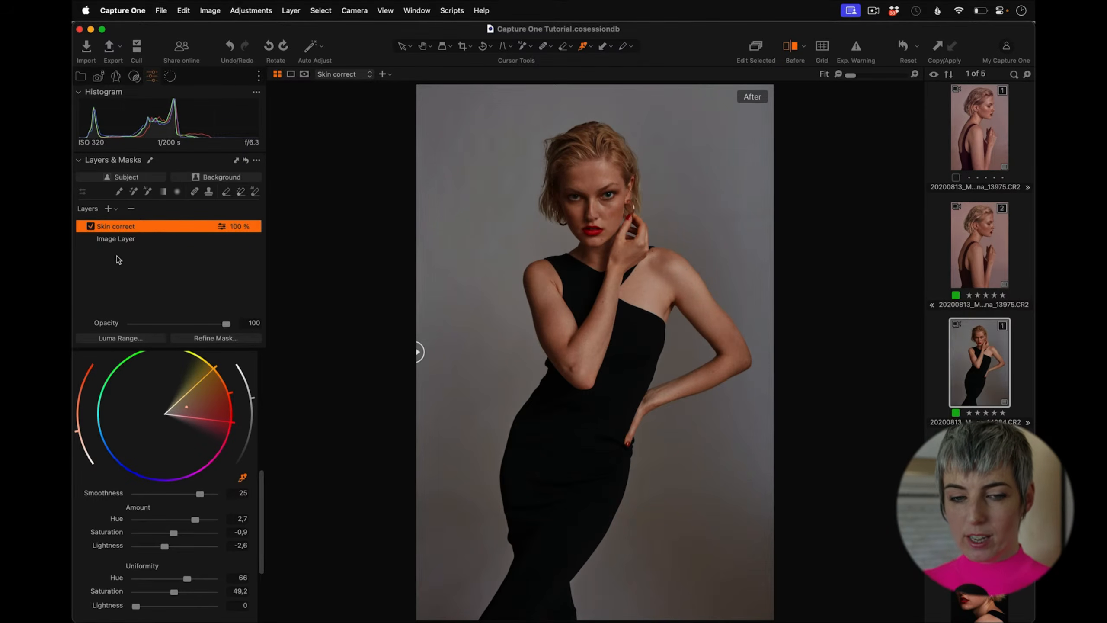
pyautogui.press('m')
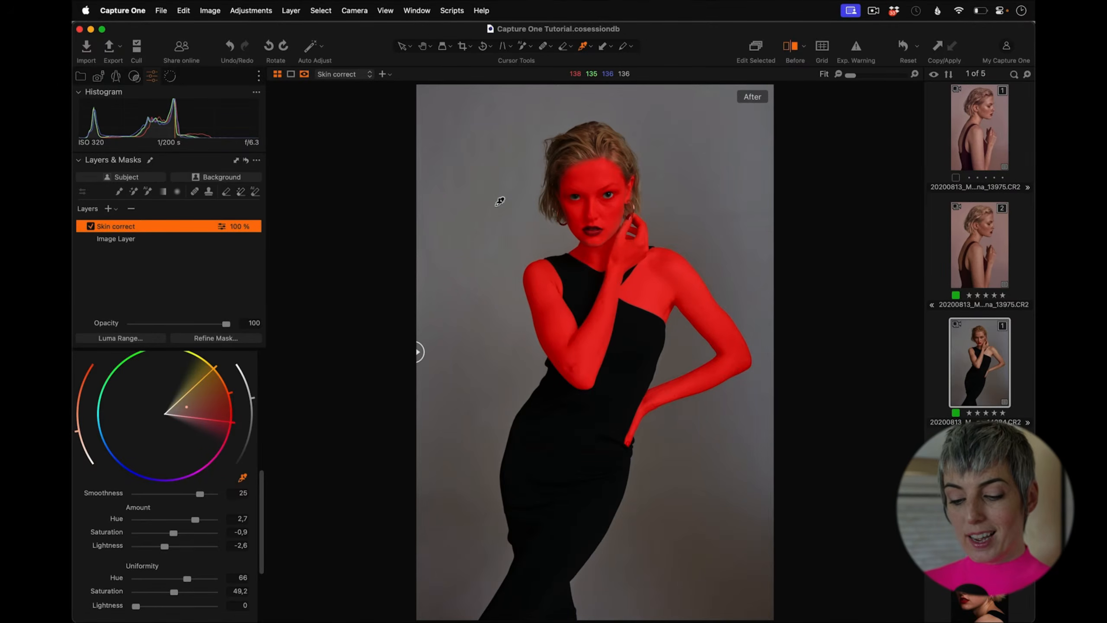
pyautogui.press('m')
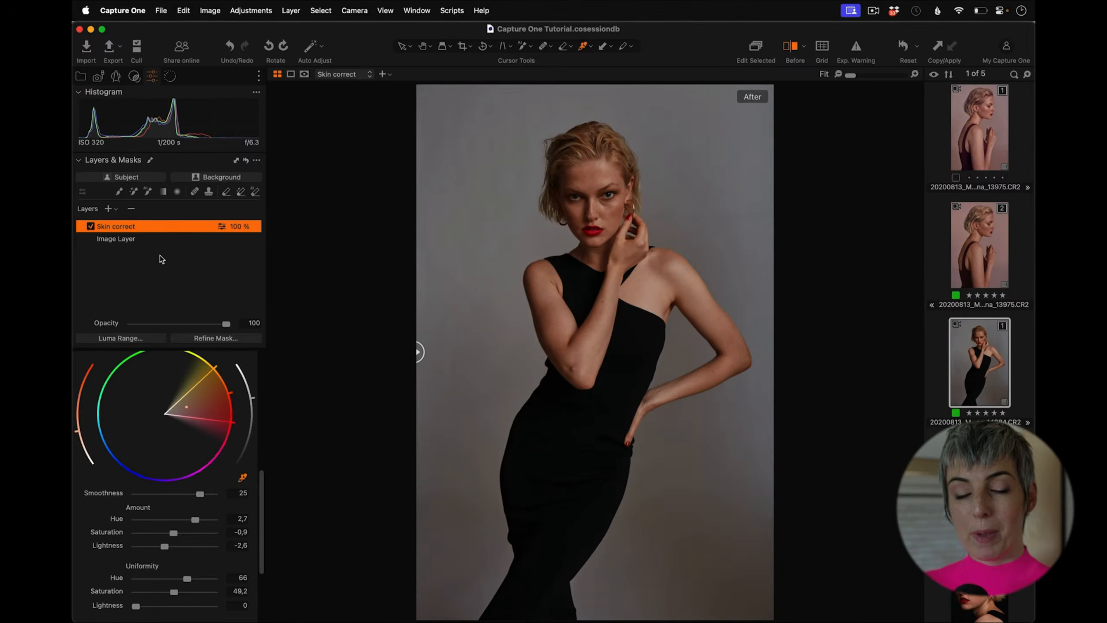
# Step: Add a new adjustment layer named Lips
pyautogui.click(109, 209)
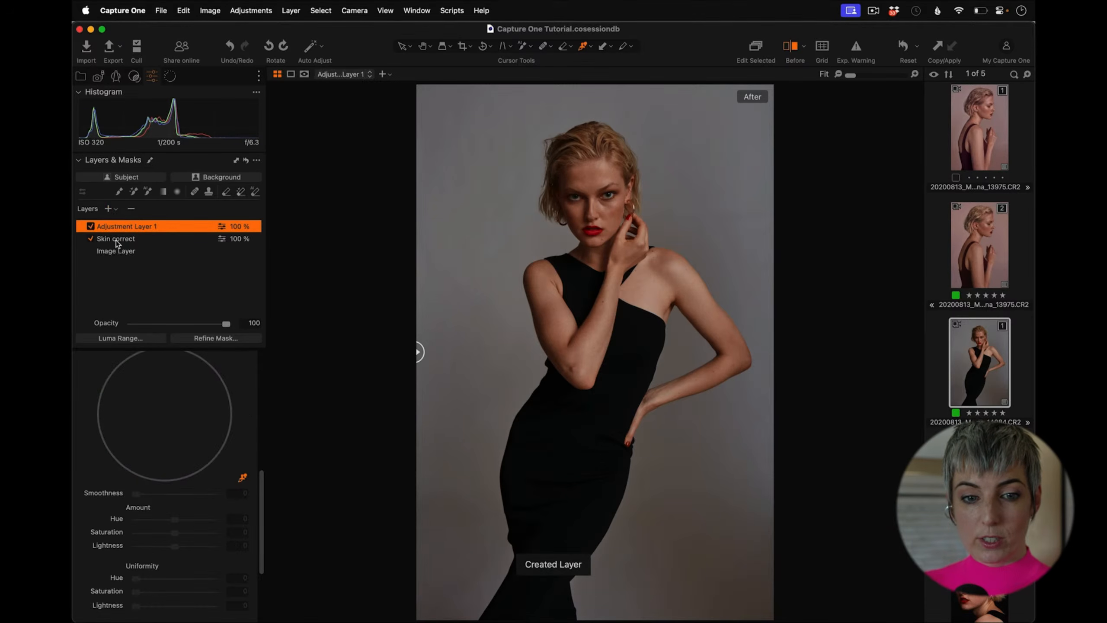
pyautogui.write('Lips')
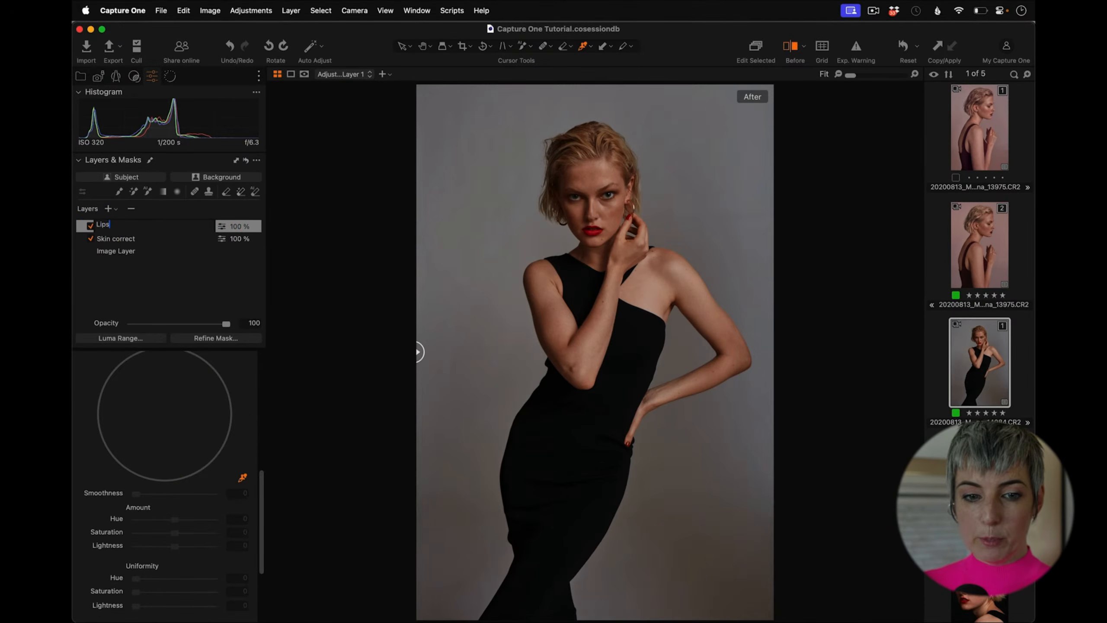
pyautogui.press('Return')
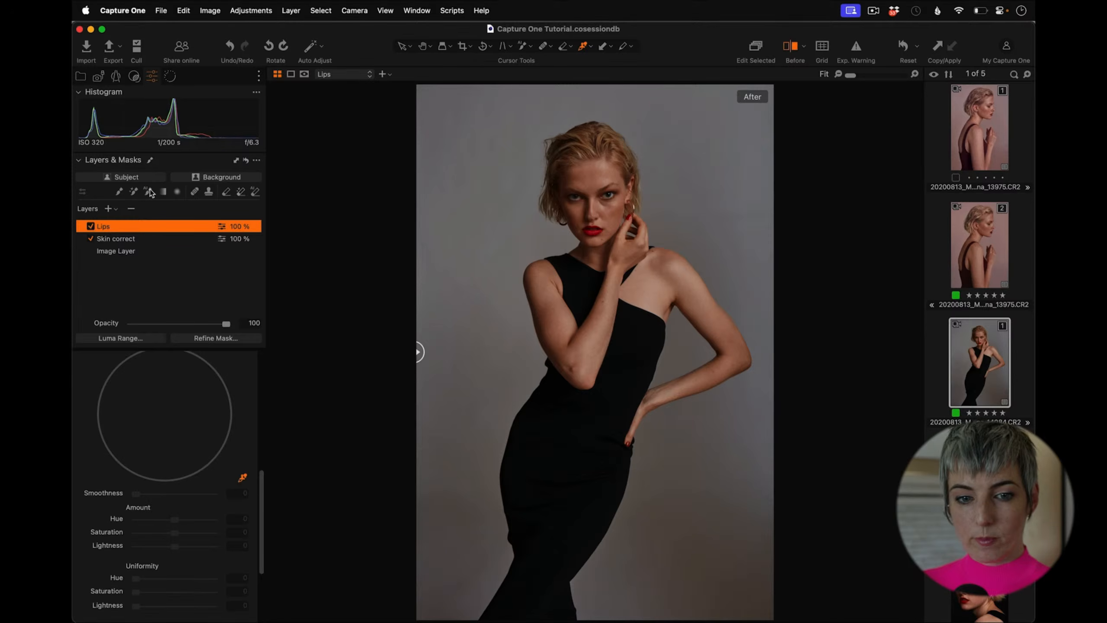
# Step: Mask the lips with the AI selection tool, adding the inner mouth area to the mask
pyautogui.click(592, 231)
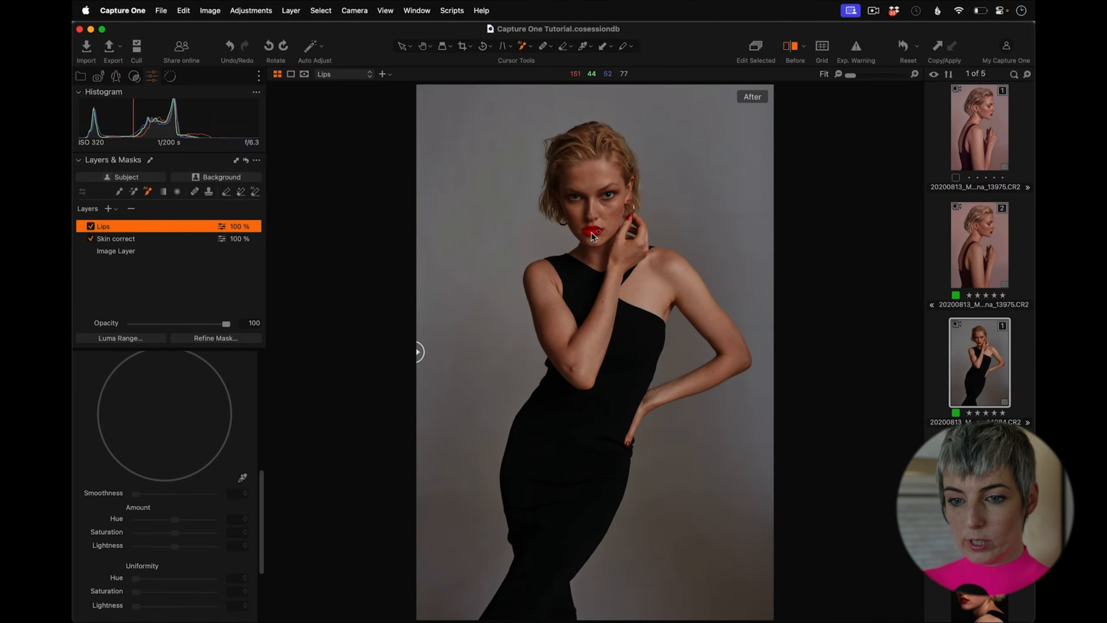
pyautogui.click(862, 73)
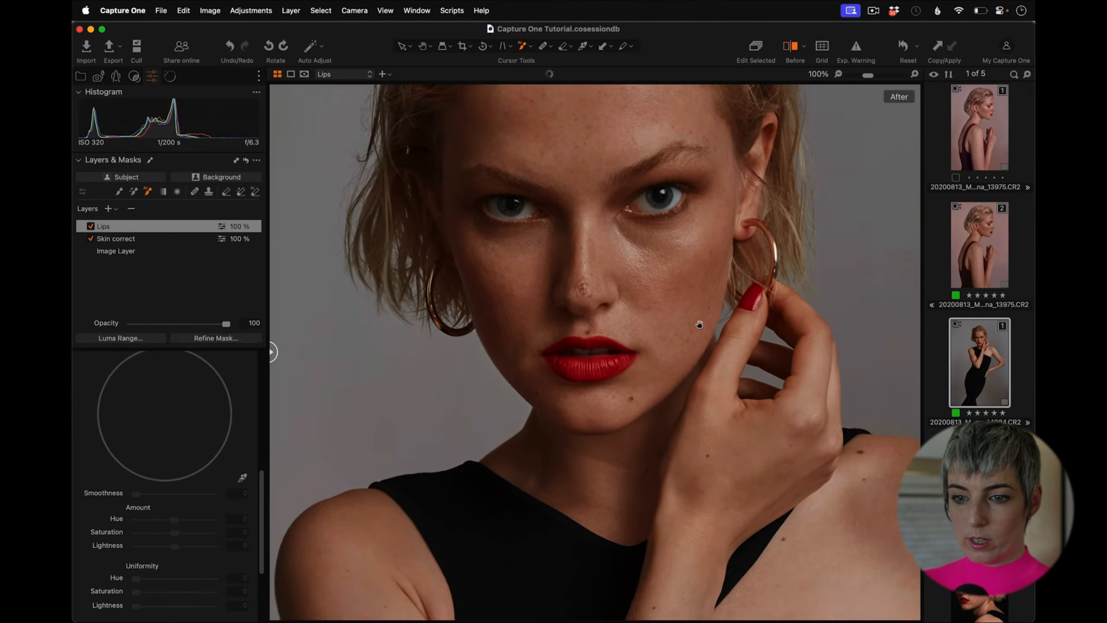
pyautogui.moveTo(699, 325); pyautogui.dragTo(685, 345)
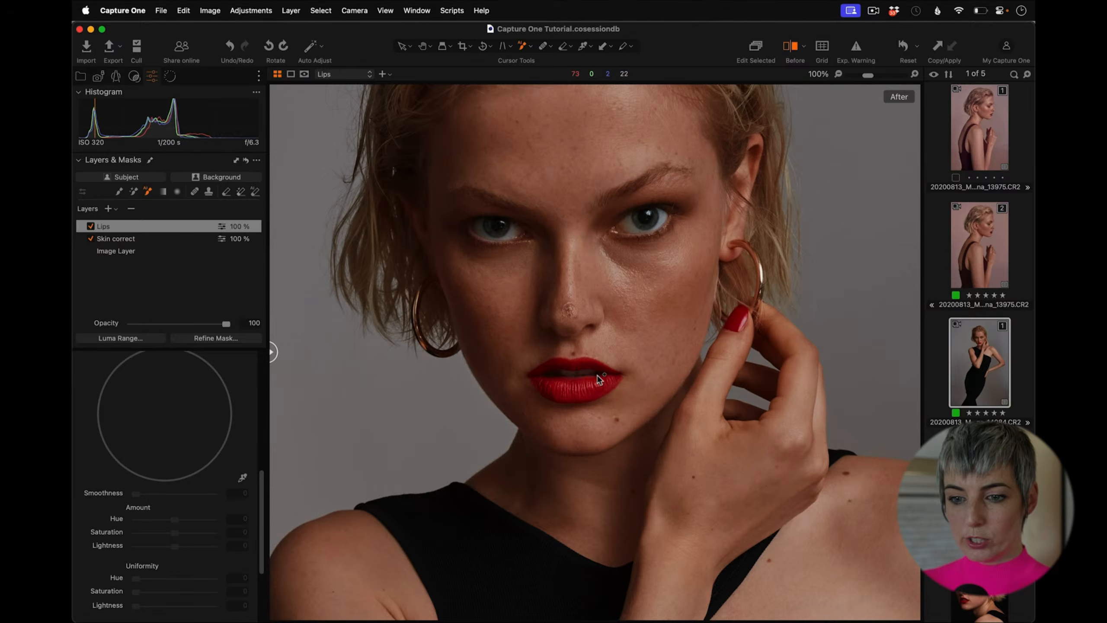
pyautogui.click(584, 388)
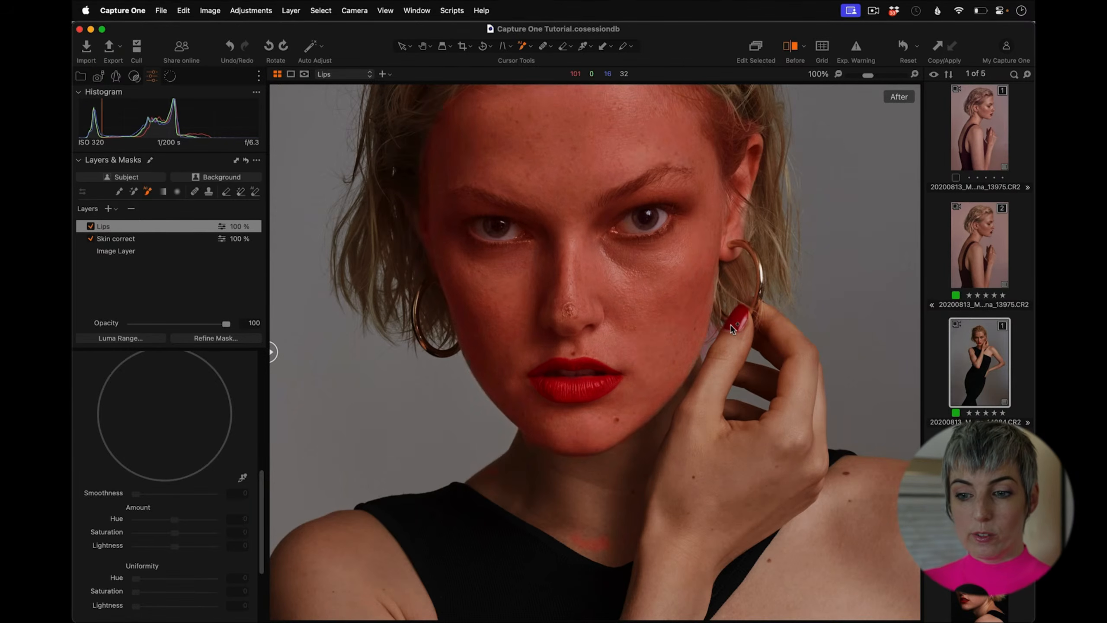
pyautogui.press('m')
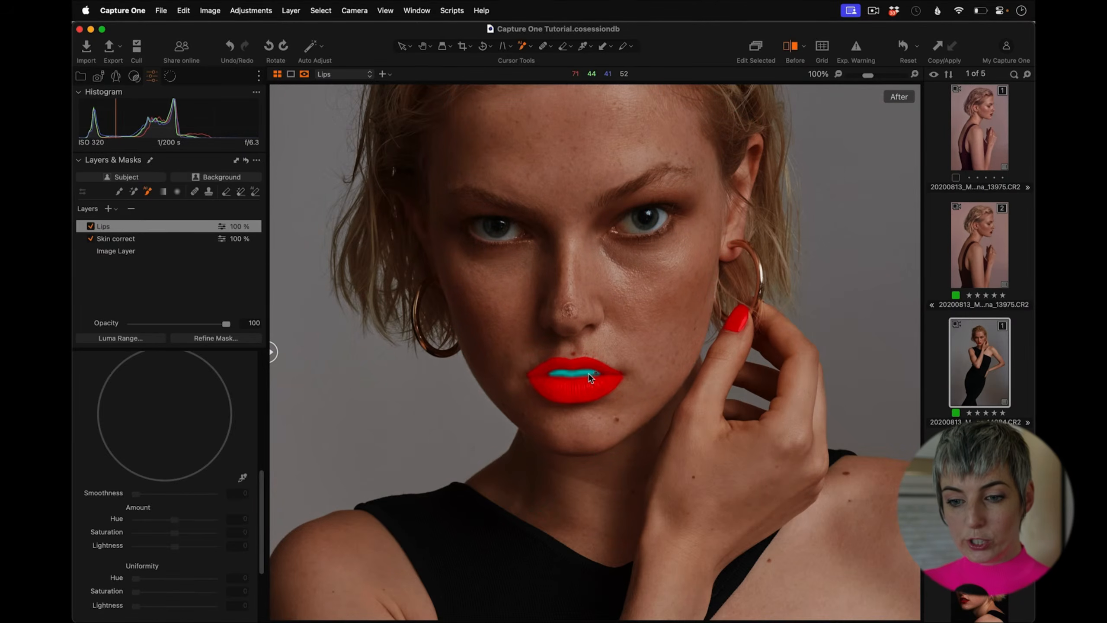
pyautogui.keyDown('alt'); pyautogui.click(592, 374); pyautogui.keyUp('alt')
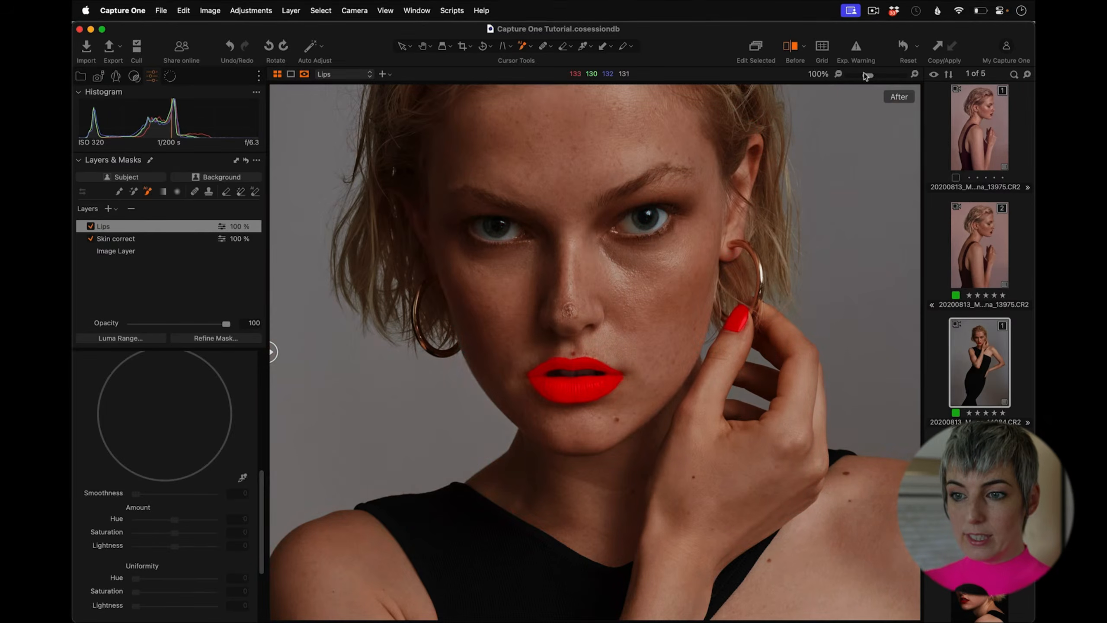
pyautogui.moveTo(867, 75); pyautogui.dragTo(851, 74)
pyautogui.press('m')
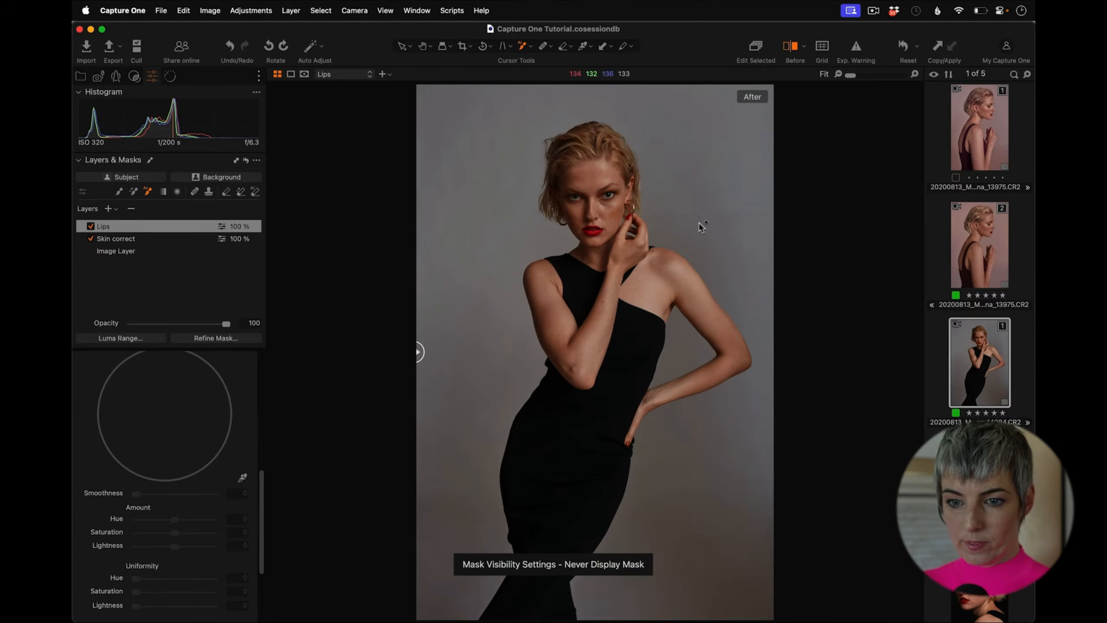
# Step: Pick the lip colour in the Advanced Color Editor and narrow the selected colour range
pyautogui.scroll(5, 263, 483)
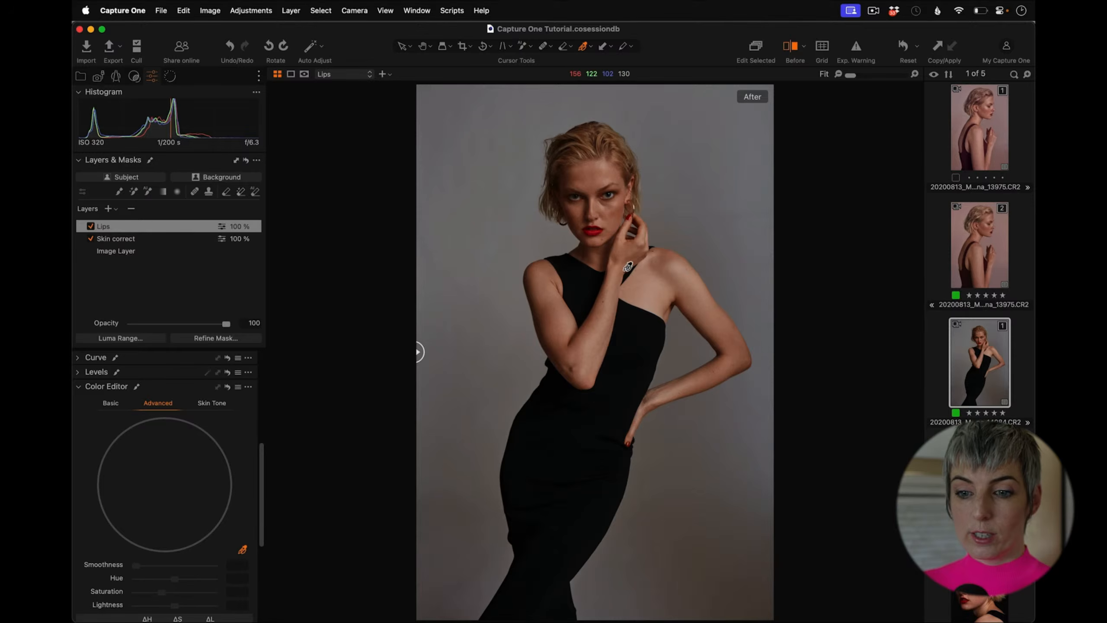
pyautogui.click(599, 226)
pyautogui.moveTo(191, 486); pyautogui.dragTo(165, 485)
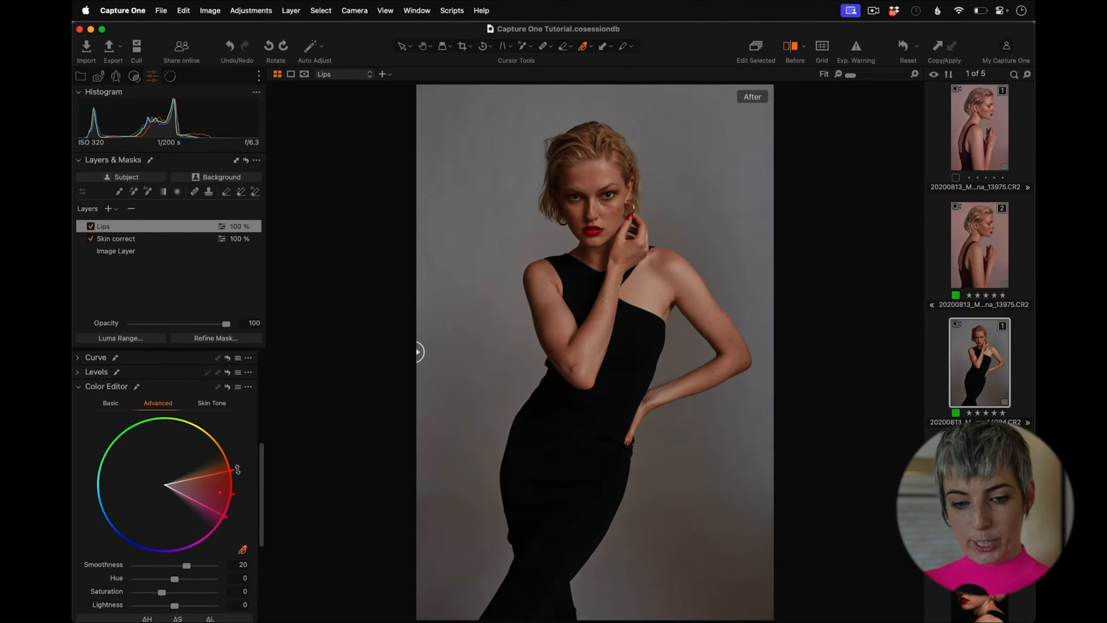
# Step: Set the lip colour's Saturation to -7.2 and Lightness to -12
pyautogui.scroll(-1, 235, 518)
pyautogui.moveTo(175, 588)
pyautogui.mouseDown()
pyautogui.moveTo(161, 586)
pyautogui.moveTo(187, 589)
pyautogui.moveTo(149, 582)
pyautogui.moveTo(174, 588)
pyautogui.mouseUp()
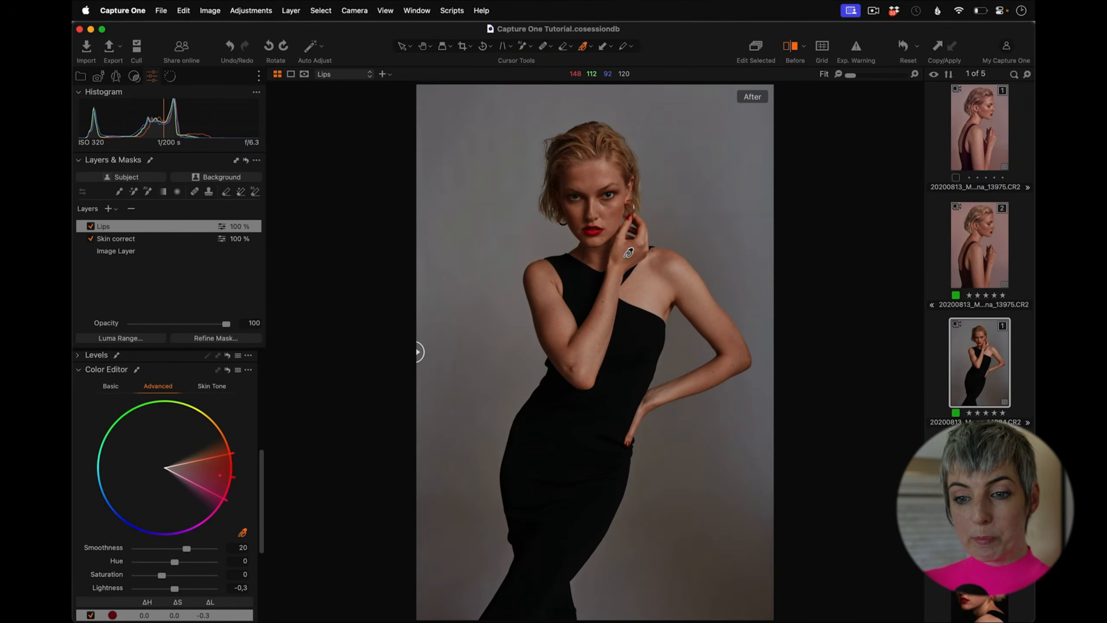
pyautogui.moveTo(174, 589)
pyautogui.mouseDown()
pyautogui.moveTo(163, 589)
pyautogui.moveTo(172, 592)
pyautogui.mouseUp()
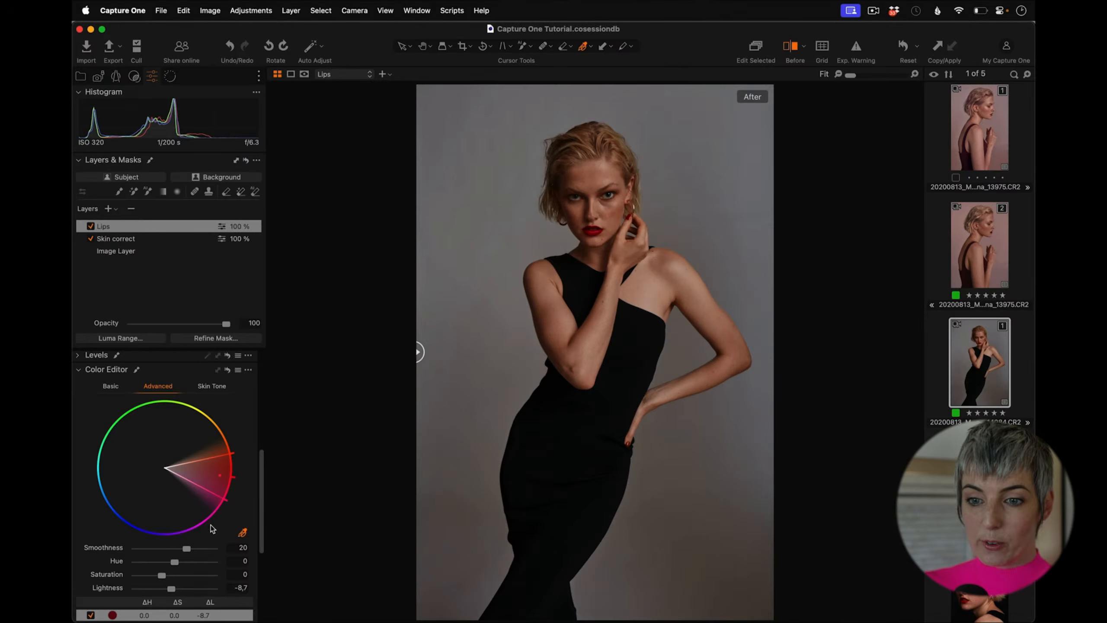
pyautogui.scroll(-3, 259, 540)
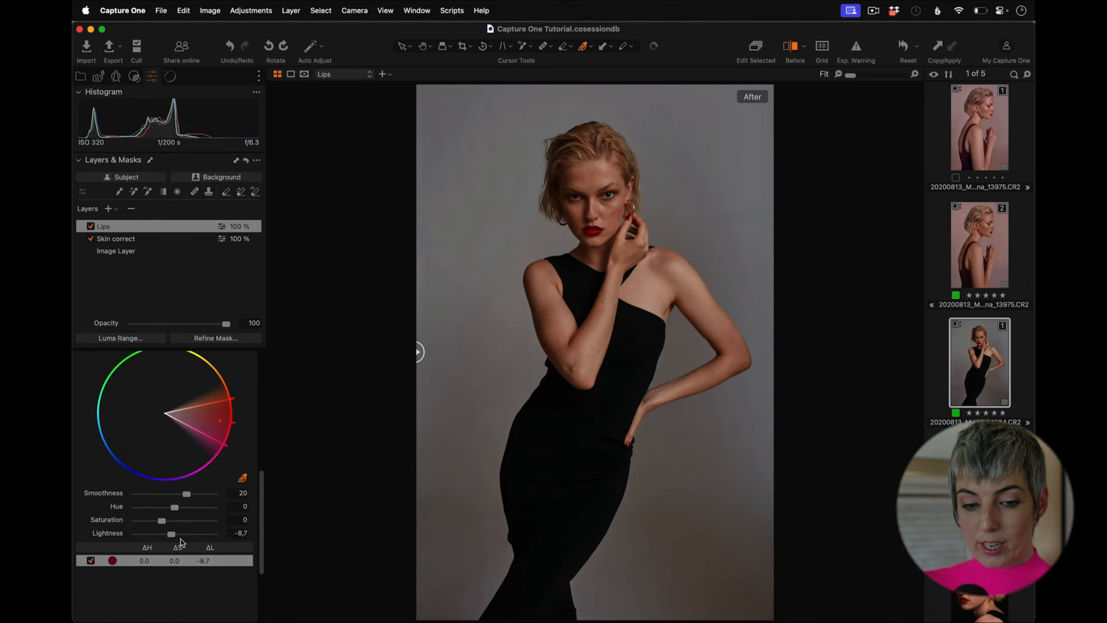
pyautogui.moveTo(171, 533); pyautogui.dragTo(159, 520)
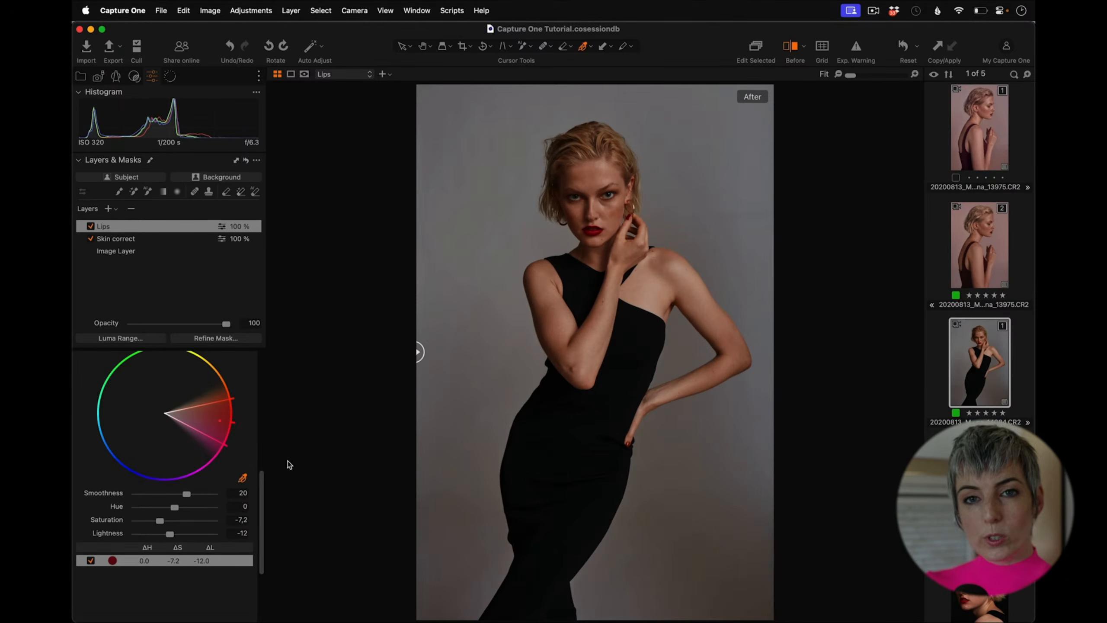
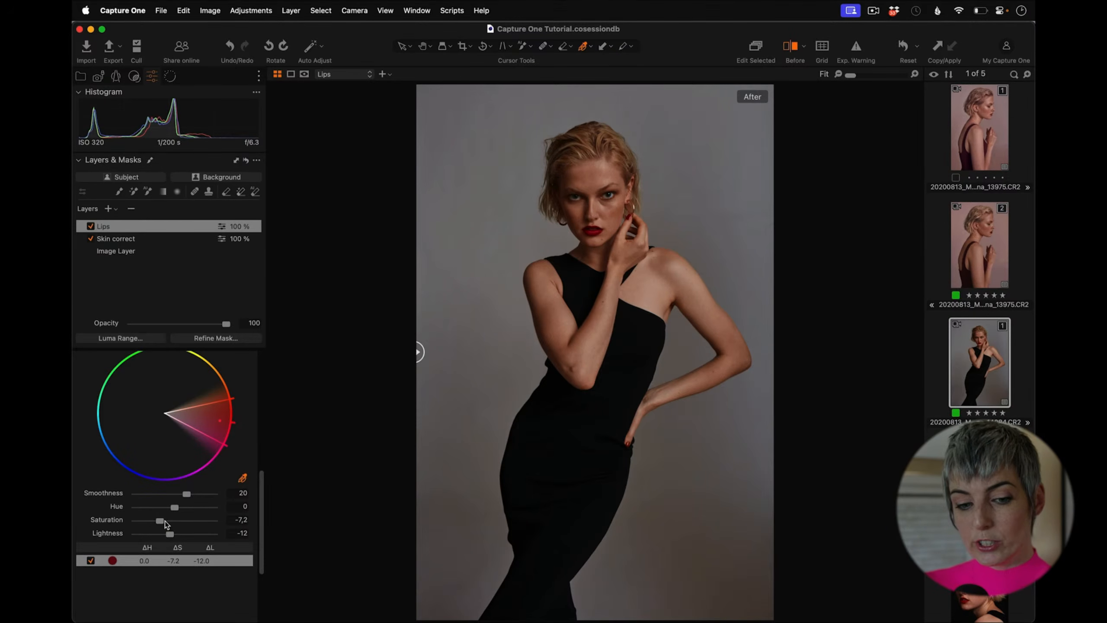
# Step: Set the lip colour's Saturation to 9.6
pyautogui.moveTo(165, 521); pyautogui.dragTo(164, 521)
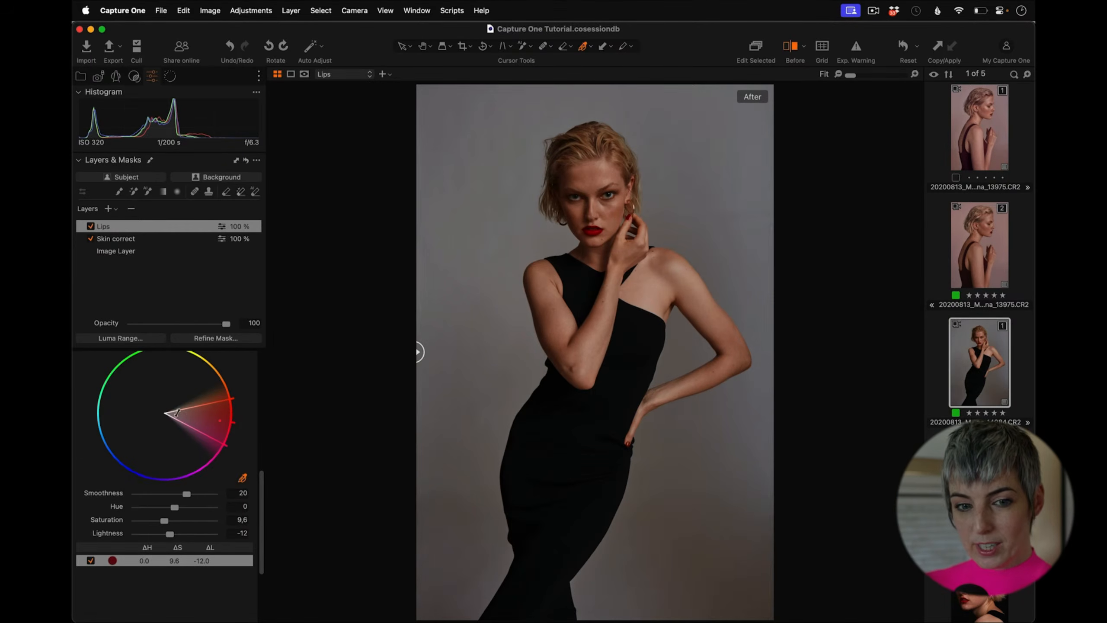
# Step: Add a new adjustment layer named Hair
pyautogui.click(107, 208)
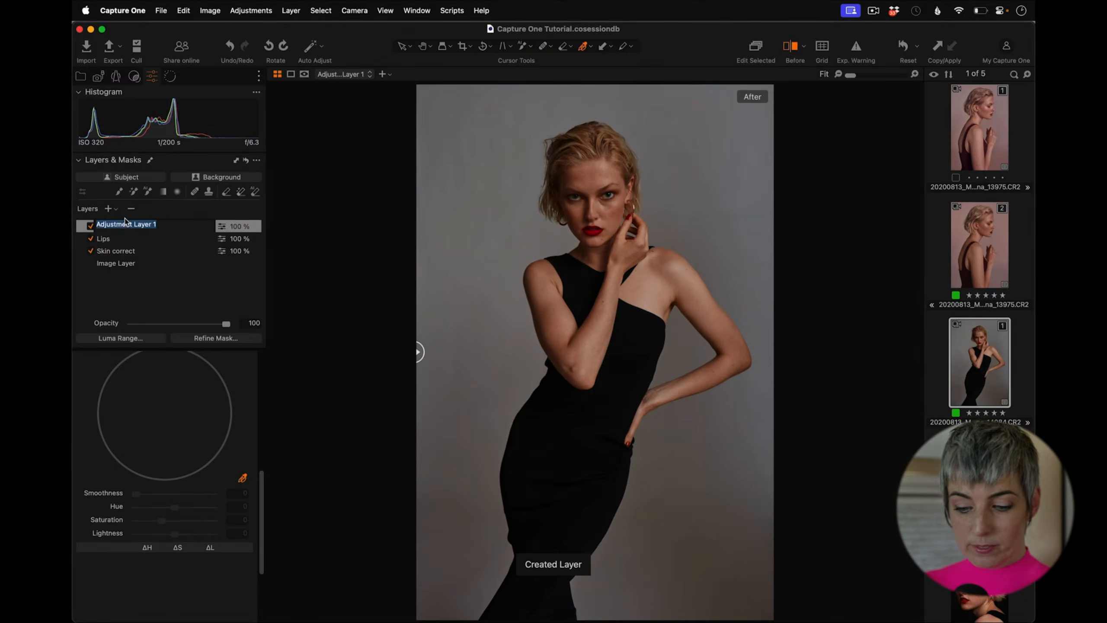
pyautogui.write('Hair')
pyautogui.press('Return')
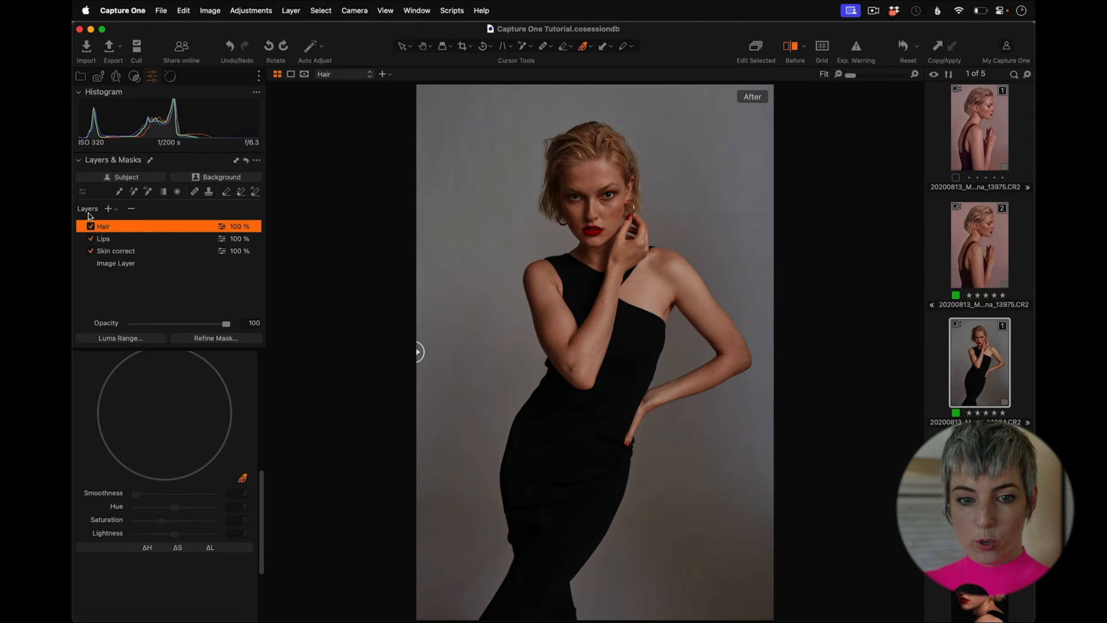
# Step: Mask the model's hair with the AI selection tool
pyautogui.click(148, 192)
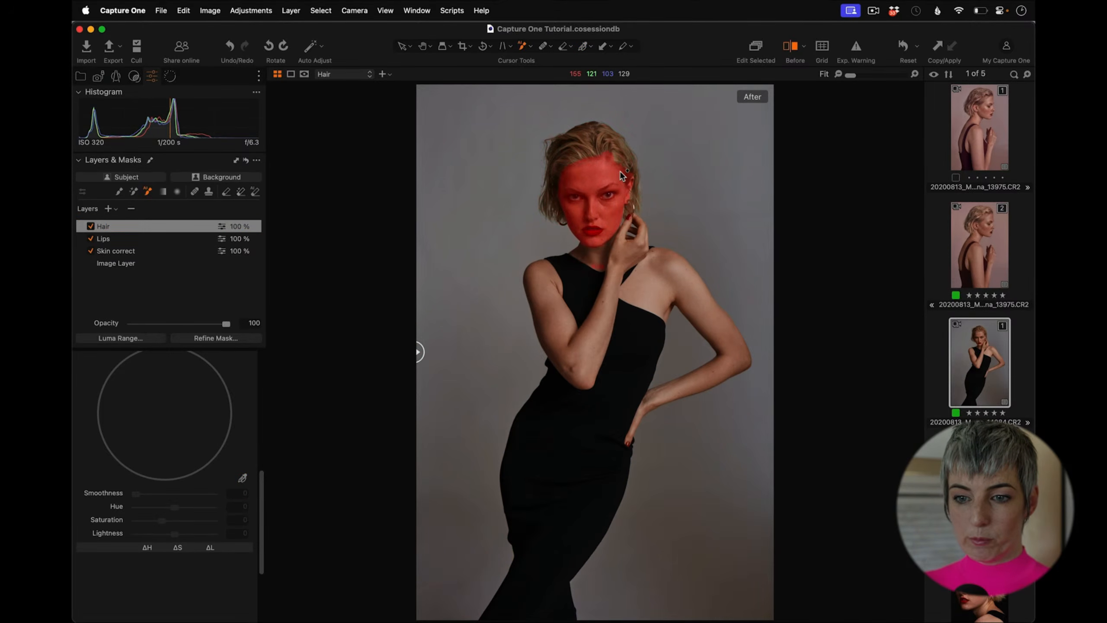
pyautogui.press('m')
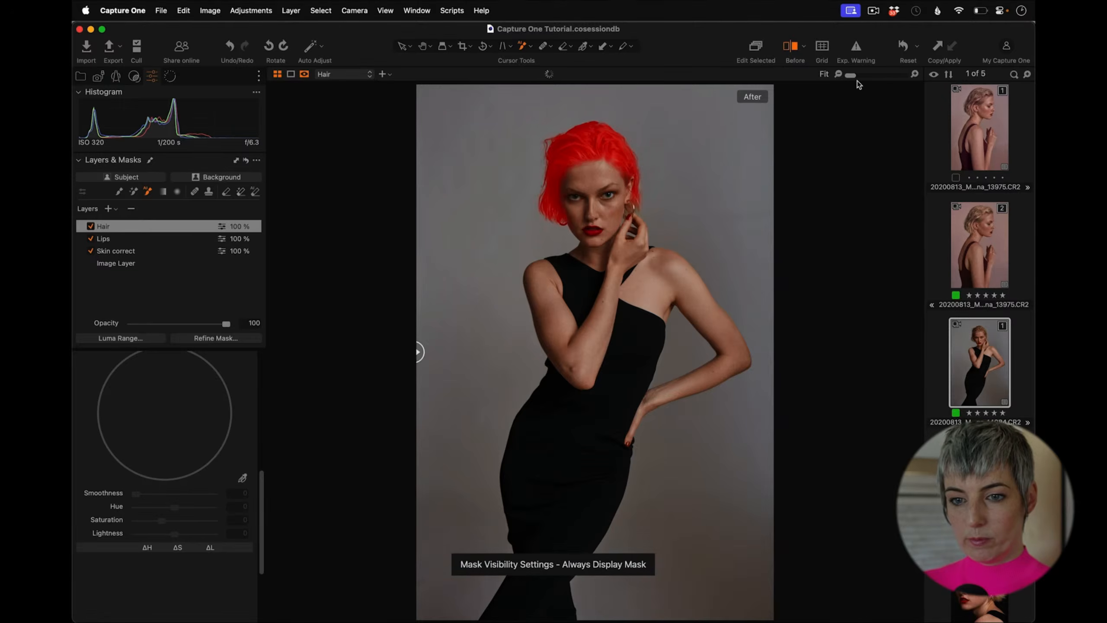
pyautogui.moveTo(854, 75); pyautogui.dragTo(865, 75)
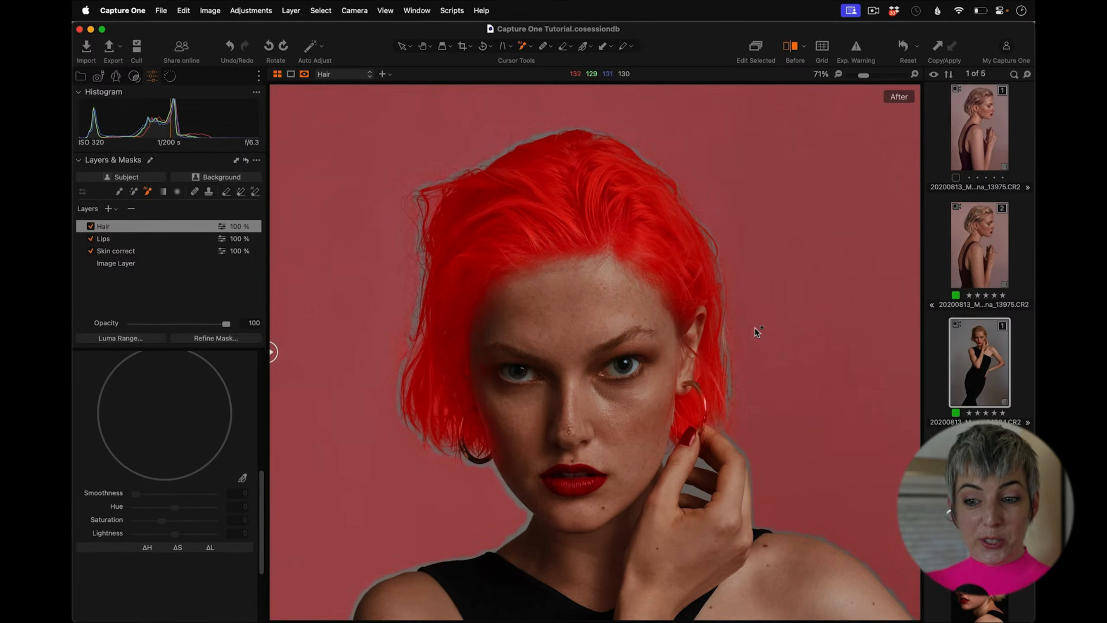
pyautogui.moveTo(863, 75); pyautogui.dragTo(851, 76)
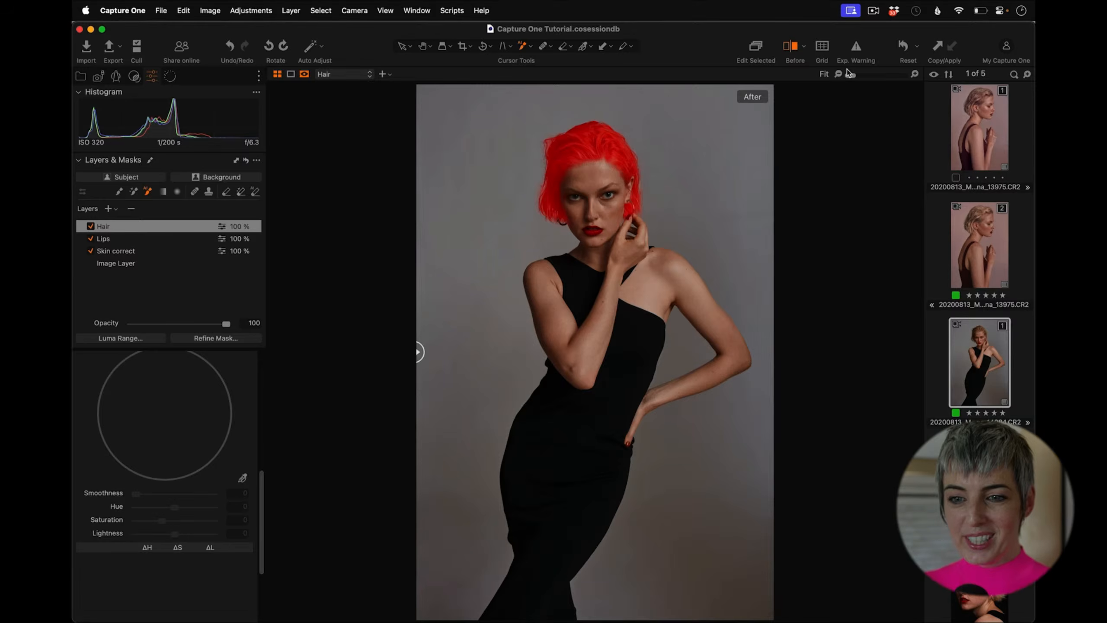
pyautogui.press('m')
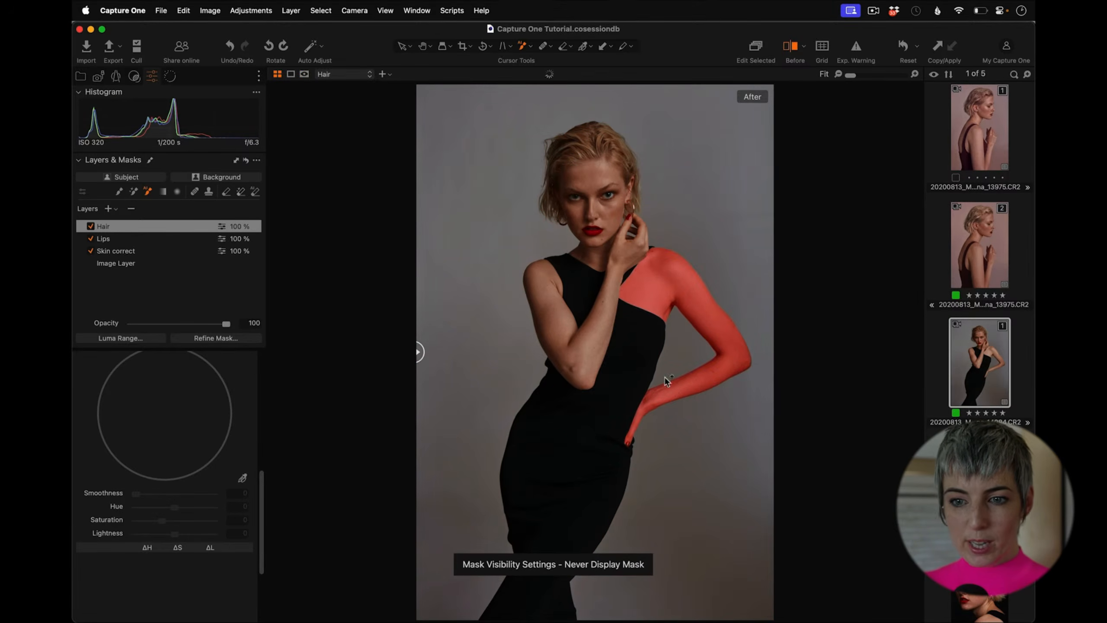
# Step: Pick the hair colour in the Skin Tone color editor and widen the selected colour range
pyautogui.scroll(3, 261, 488)
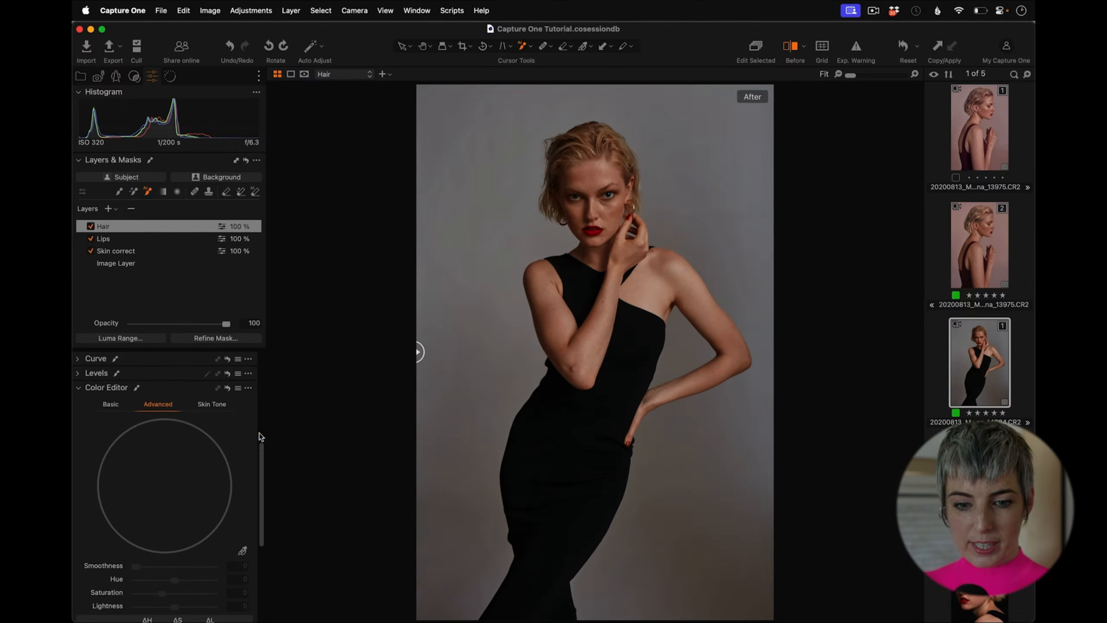
pyautogui.click(220, 405)
pyautogui.click(242, 550)
pyautogui.moveTo(263, 504); pyautogui.dragTo(256, 517)
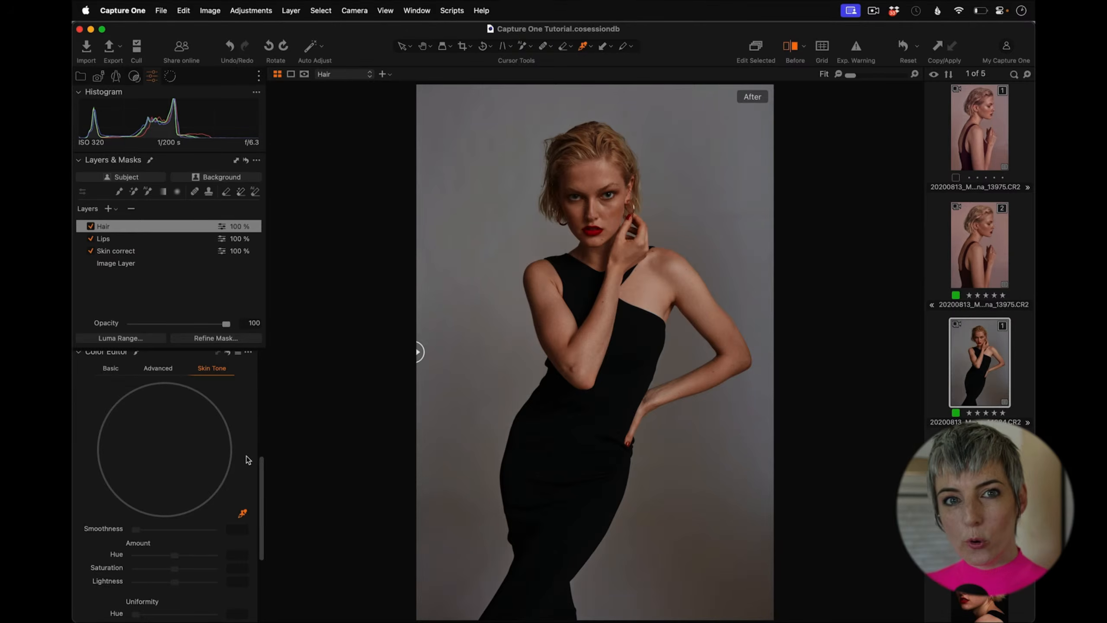
pyautogui.click(605, 135)
pyautogui.moveTo(217, 434); pyautogui.dragTo(248, 448)
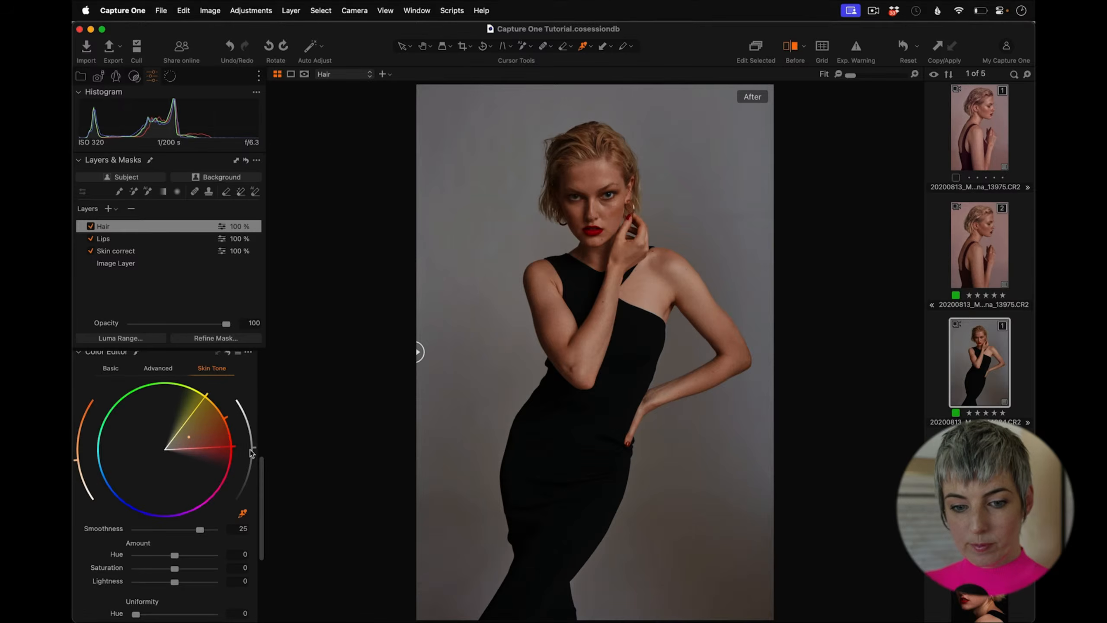
pyautogui.scroll(-5, 260, 467)
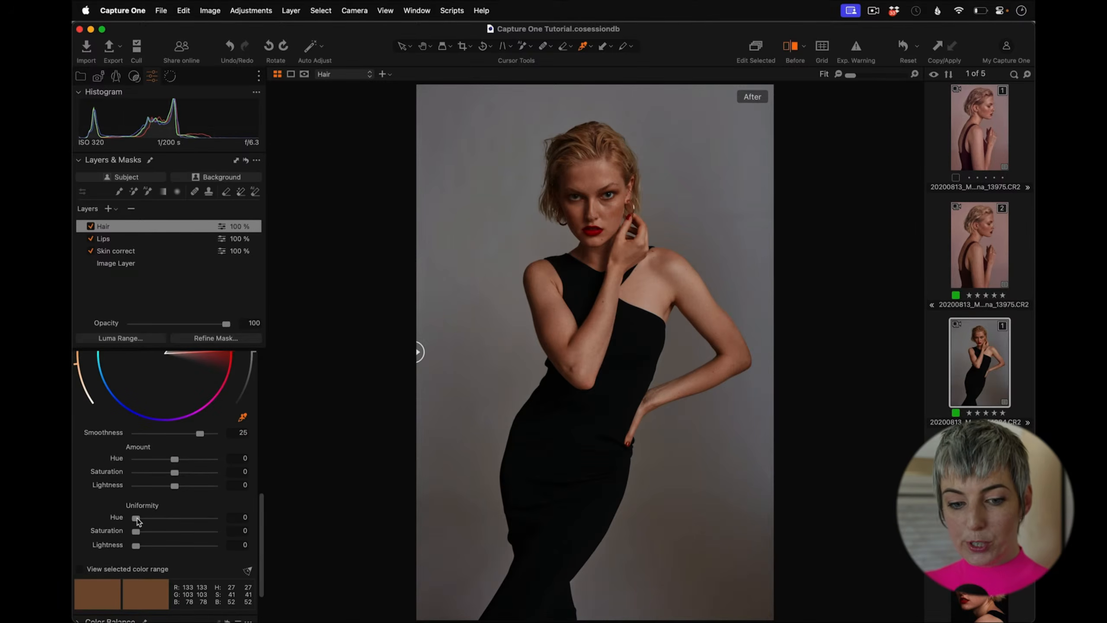
# Step: Set the hair's Uniformity Hue to 72, Saturation to 65.4 and Lightness to 25.9
pyautogui.moveTo(137, 519); pyautogui.dragTo(133, 546)
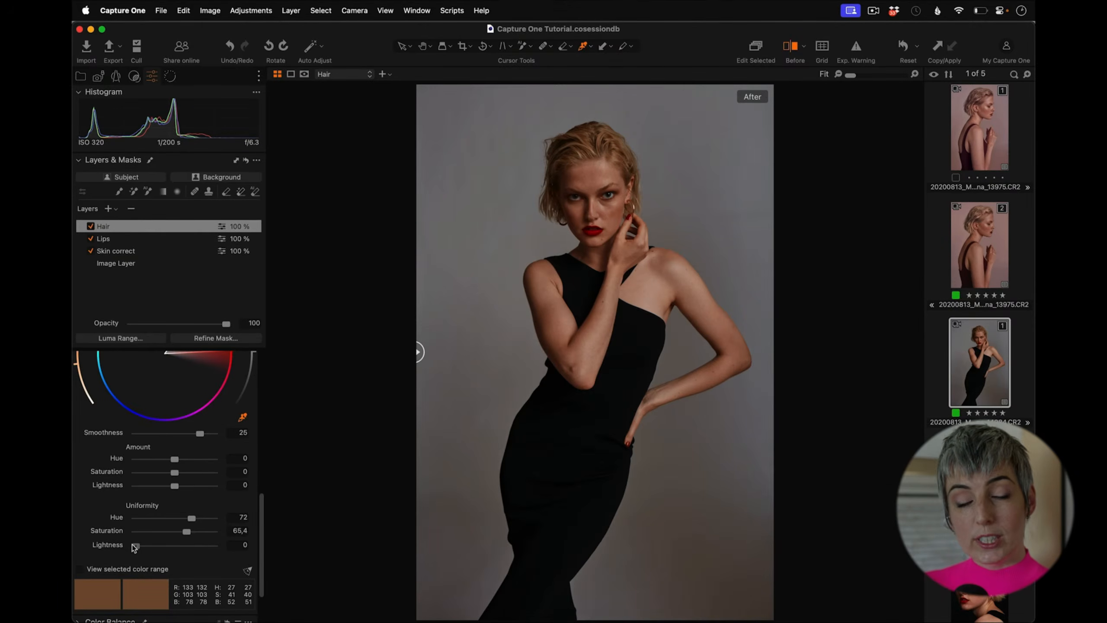
pyautogui.moveTo(132, 544); pyautogui.dragTo(216, 543)
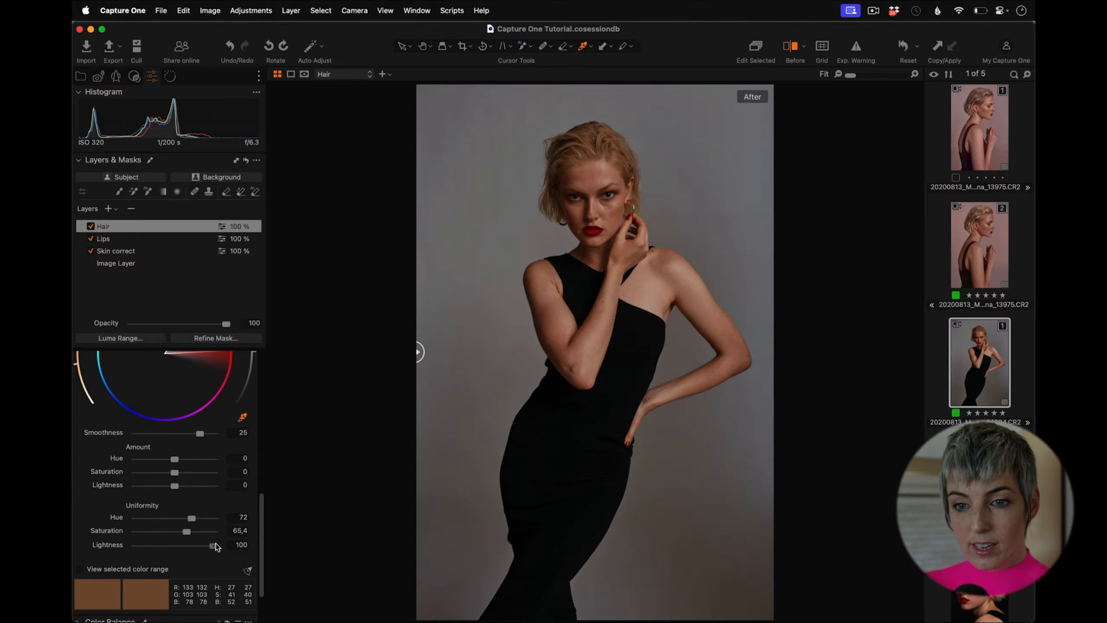
pyautogui.moveTo(215, 546); pyautogui.dragTo(134, 544)
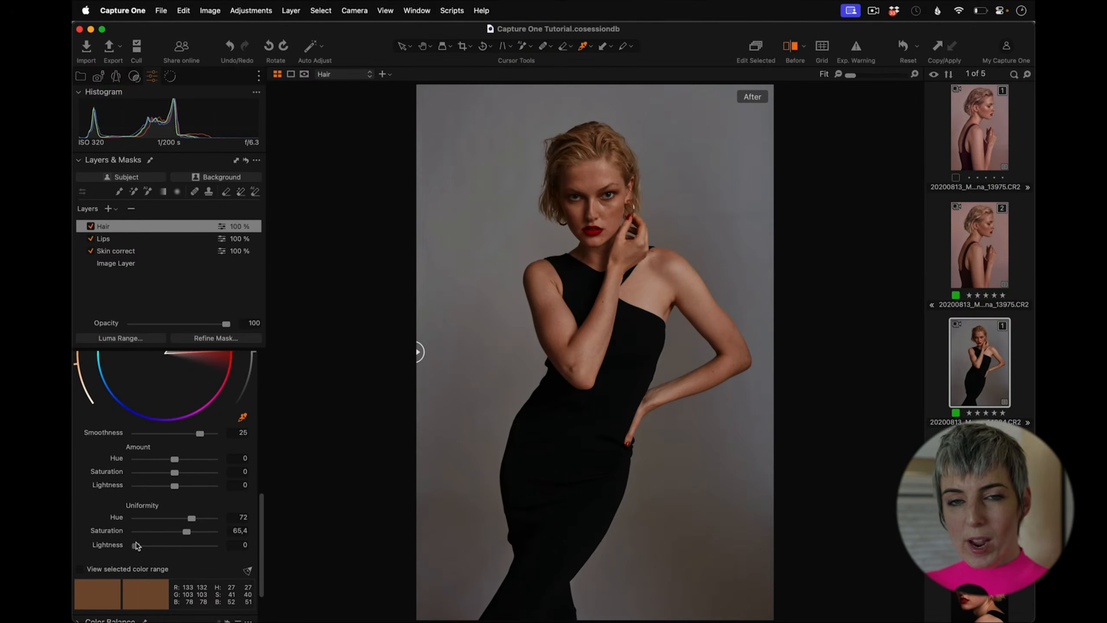
pyautogui.moveTo(136, 544)
pyautogui.mouseDown()
pyautogui.moveTo(187, 537)
pyautogui.moveTo(156, 549)
pyautogui.mouseUp()
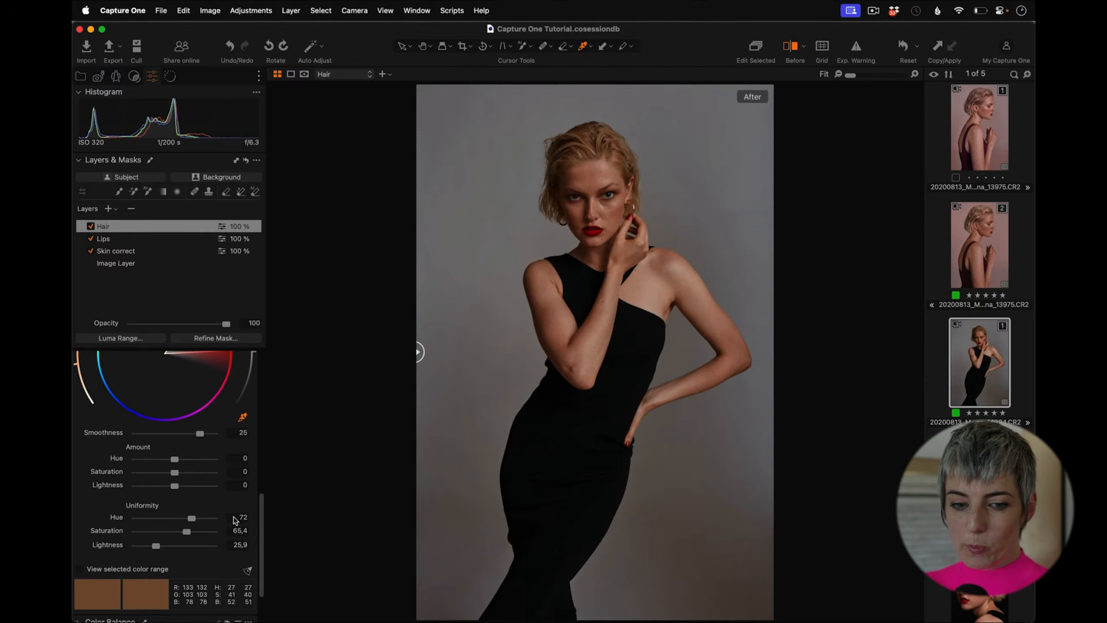
# Step: Set the hair's Amount Hue to -1.8, Saturation to -2.9 and Lightness to 6.8, comparing the Hair layer on and off
pyautogui.moveTo(261, 512); pyautogui.dragTo(258, 499)
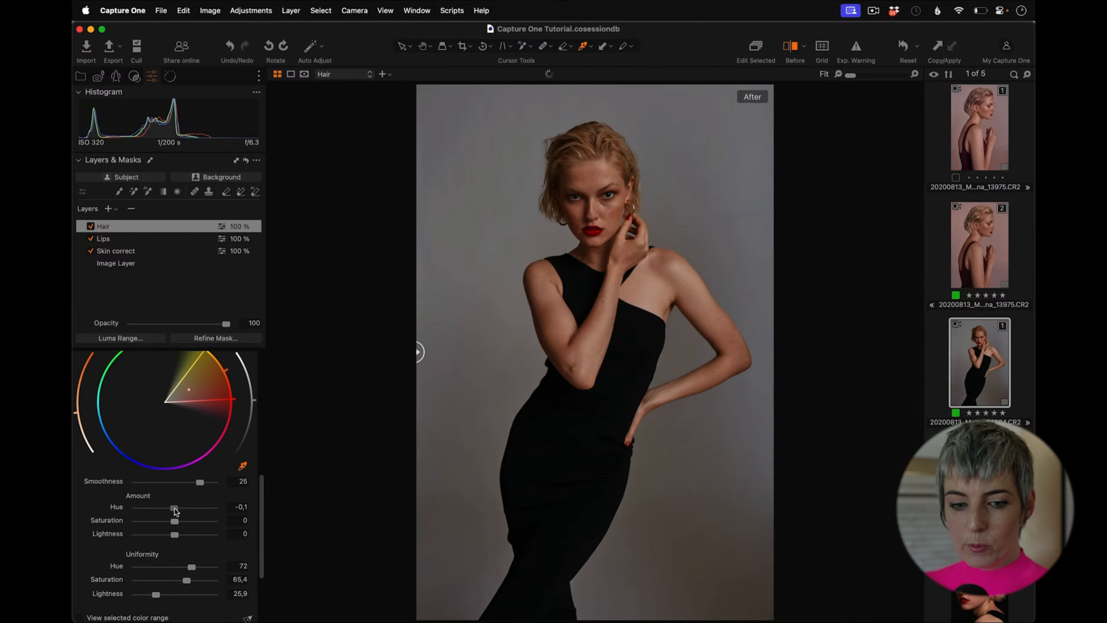
pyautogui.moveTo(175, 509)
pyautogui.mouseDown()
pyautogui.moveTo(227, 516)
pyautogui.moveTo(138, 511)
pyautogui.moveTo(180, 516)
pyautogui.mouseUp()
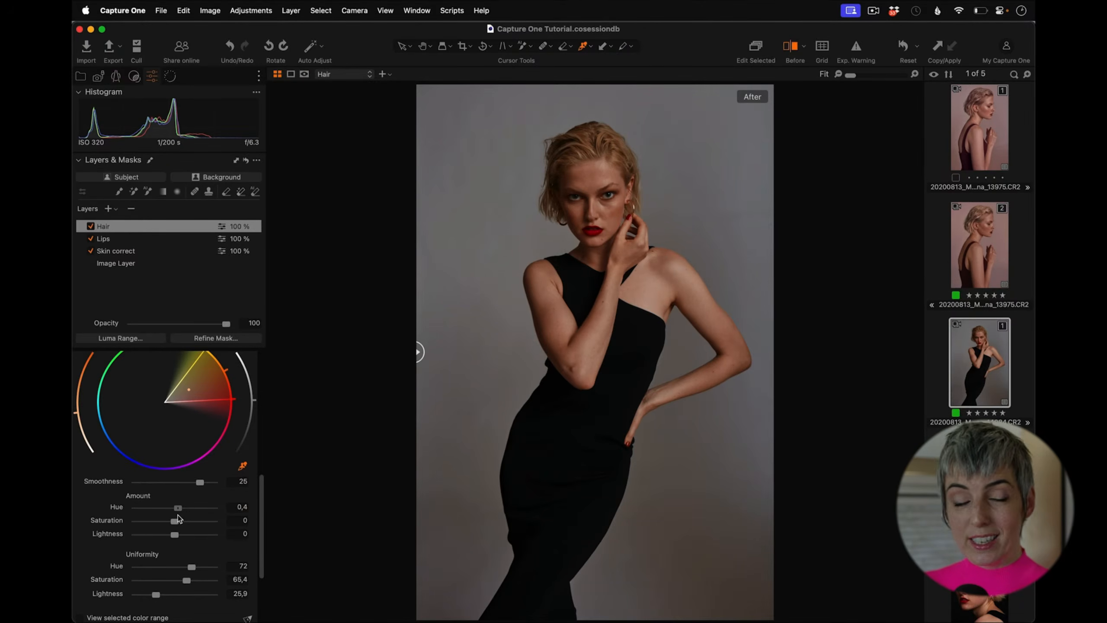
pyautogui.moveTo(178, 514); pyautogui.dragTo(160, 513)
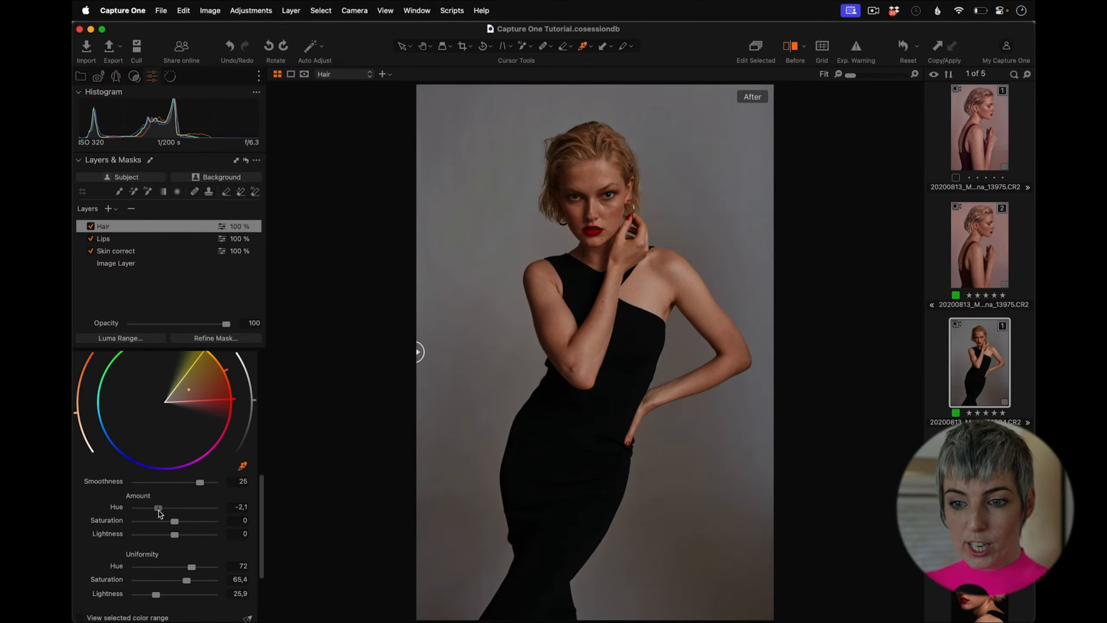
pyautogui.moveTo(161, 514)
pyautogui.mouseDown()
pyautogui.moveTo(184, 525)
pyautogui.moveTo(171, 525)
pyautogui.moveTo(179, 537)
pyautogui.moveTo(201, 539)
pyautogui.moveTo(157, 509)
pyautogui.moveTo(180, 510)
pyautogui.moveTo(162, 511)
pyautogui.mouseUp()
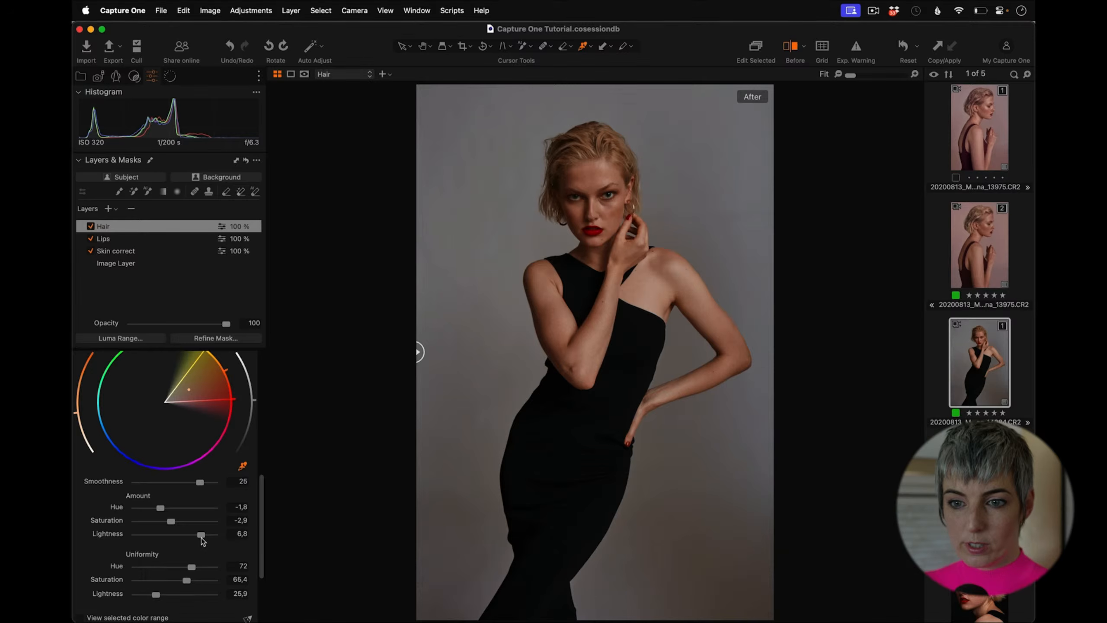
pyautogui.click(91, 226)
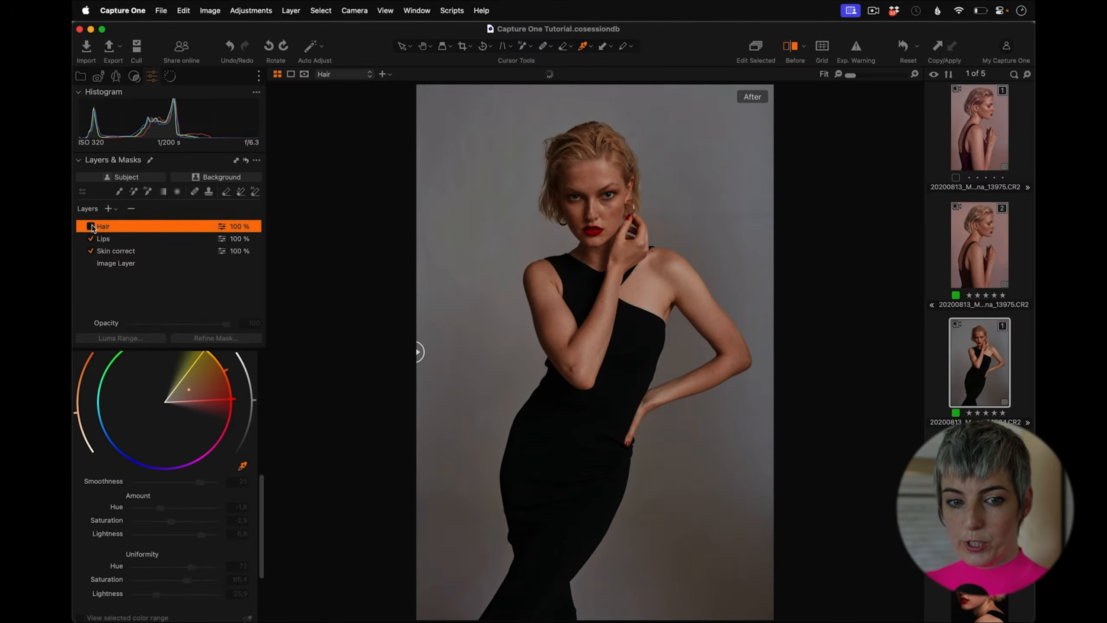
pyautogui.click(91, 226)
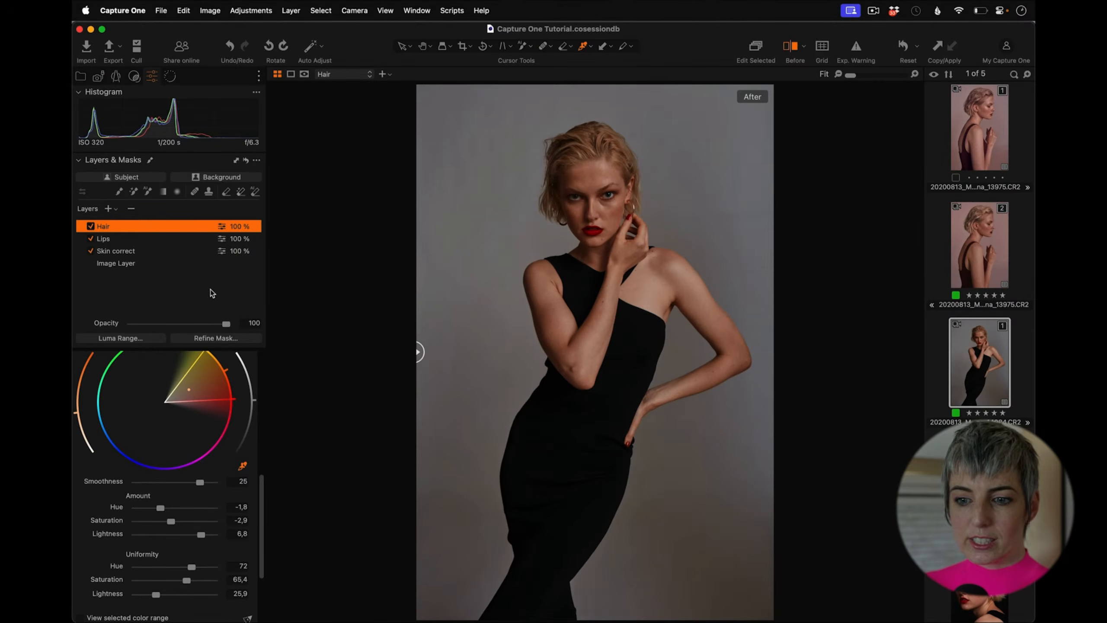
# Step: Set the Skin correct layer's Amount Hue to 4.4 and Saturation to -6.6
pyautogui.click(133, 251)
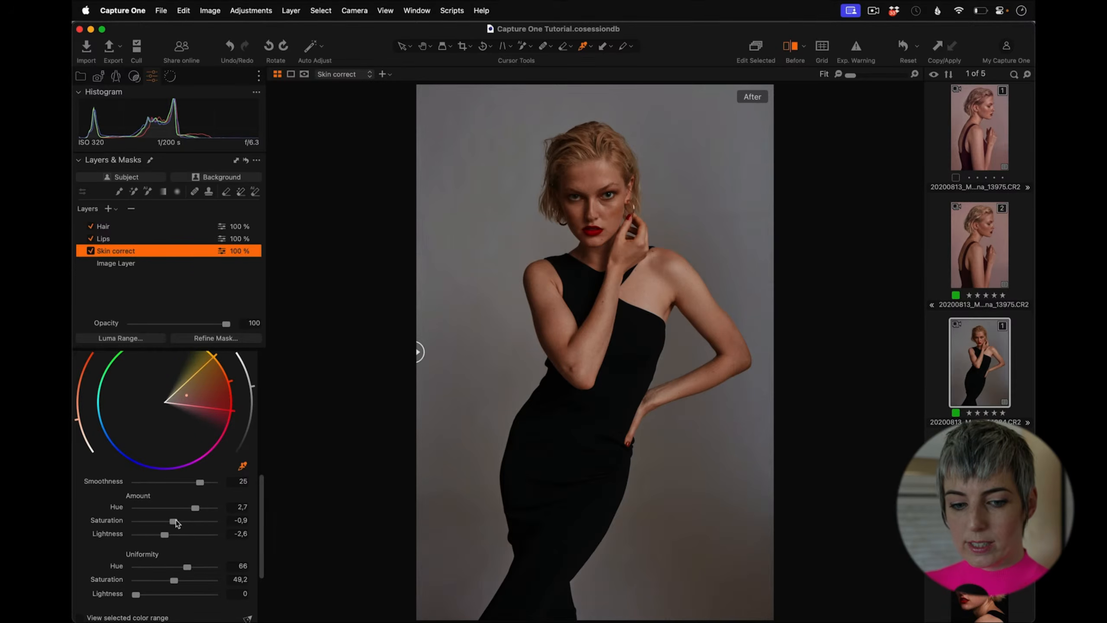
pyautogui.moveTo(176, 523); pyautogui.dragTo(208, 515)
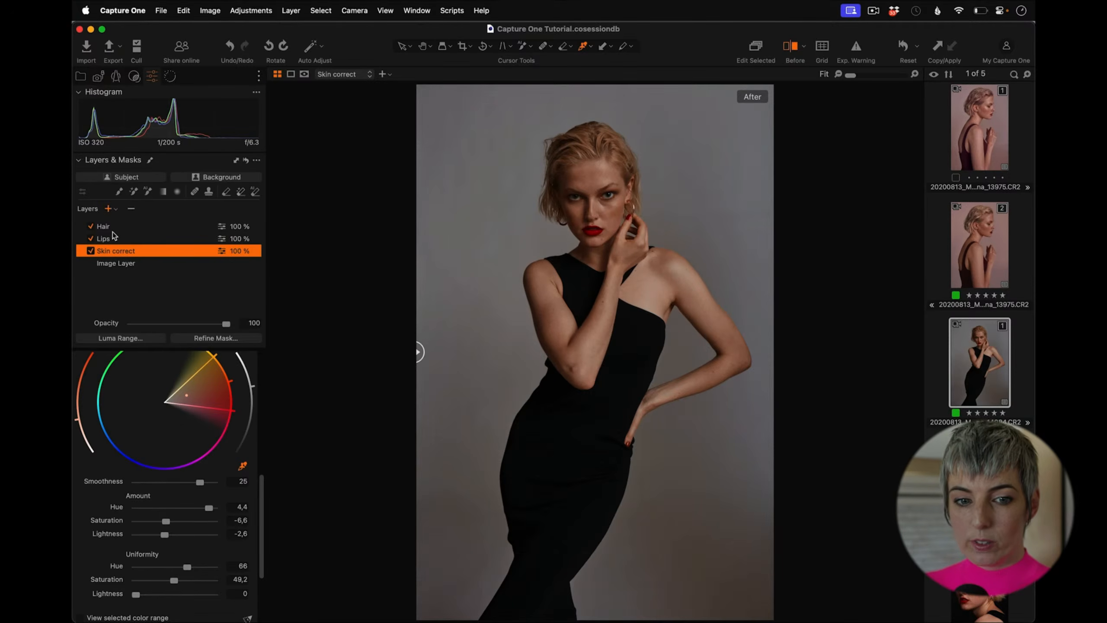
# Step: Add a new adjustment layer named Background
pyautogui.press('super+shift+l')
pyautogui.doubleClick(122, 224)
pyautogui.write('B')
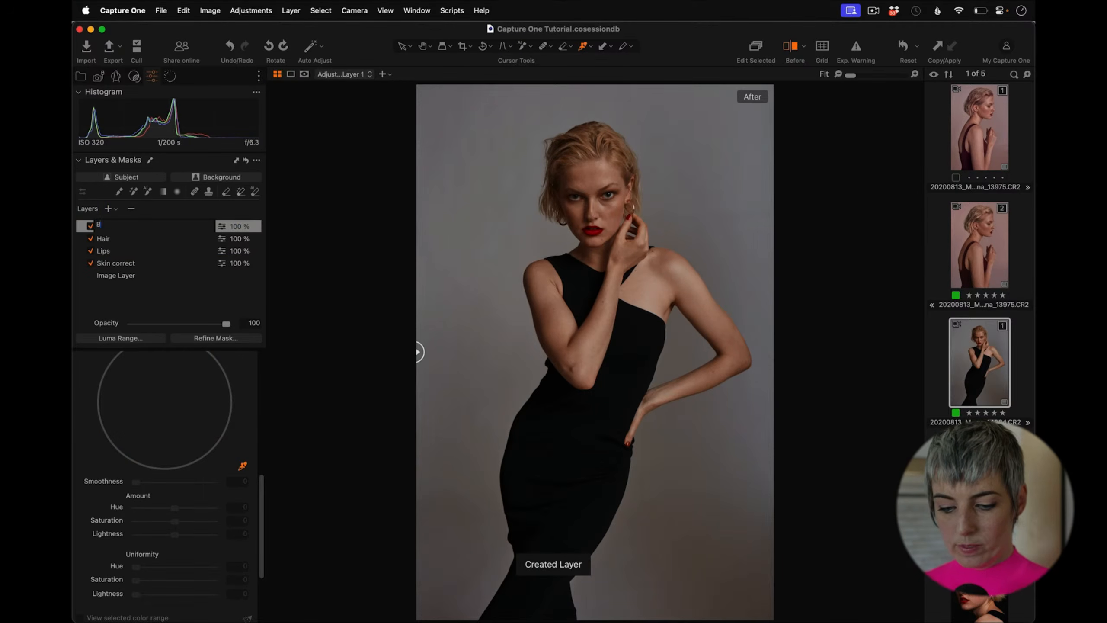
pyautogui.write('ac')
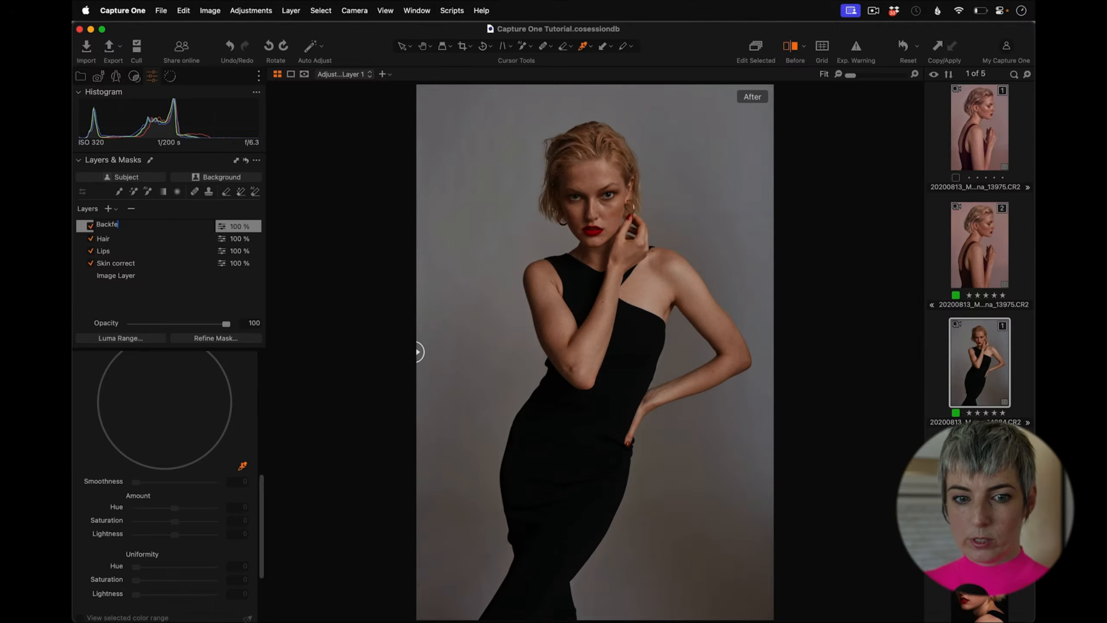
pyautogui.write('kground')
pyautogui.press('Return')
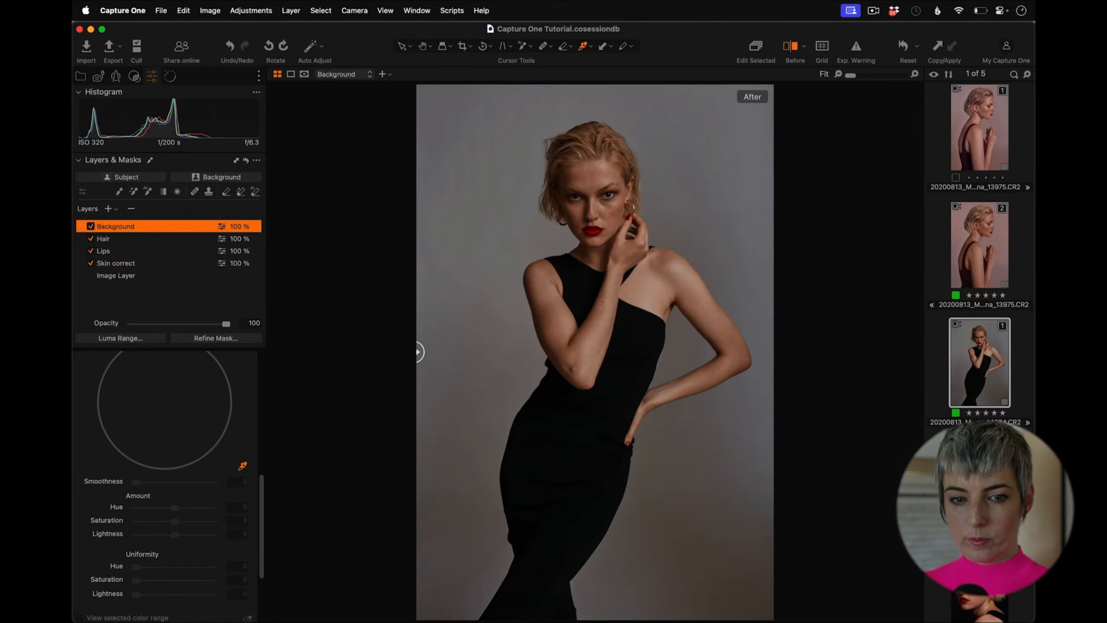
# Step: Mask the backdrop behind the model with the AI selection tool
pyautogui.click(148, 192)
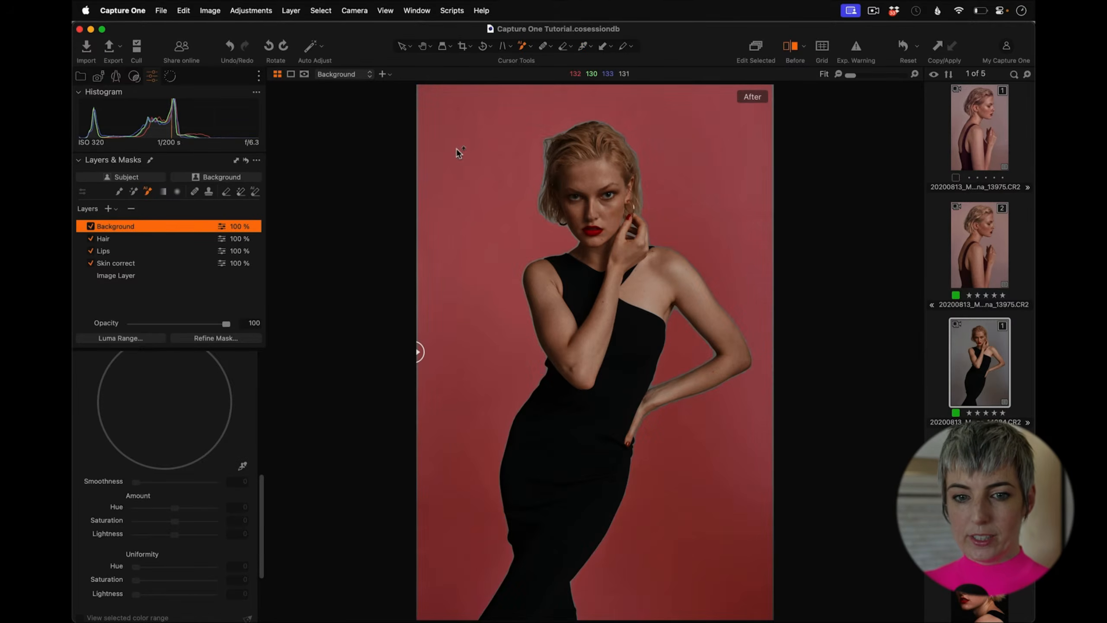
pyautogui.click(496, 307)
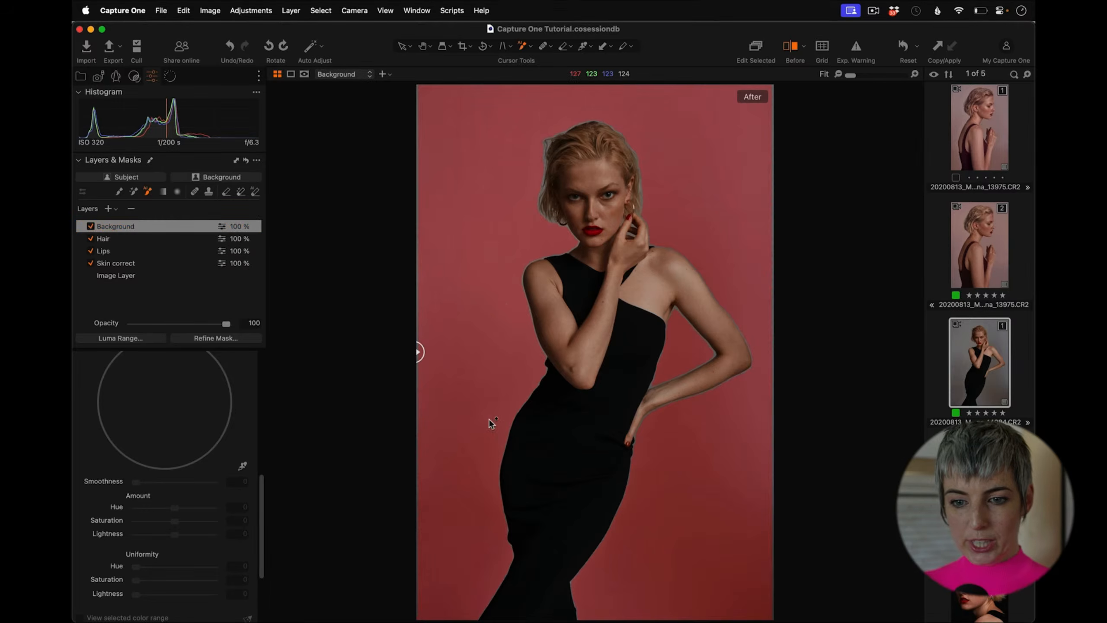
pyautogui.press('m')
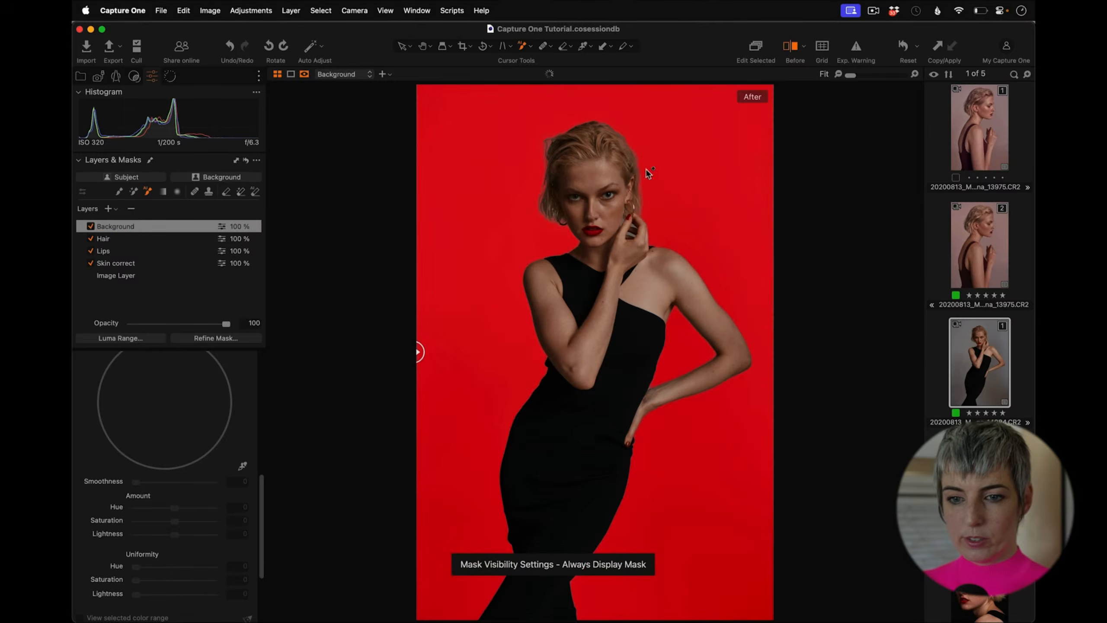
pyautogui.moveTo(852, 75); pyautogui.dragTo(868, 76)
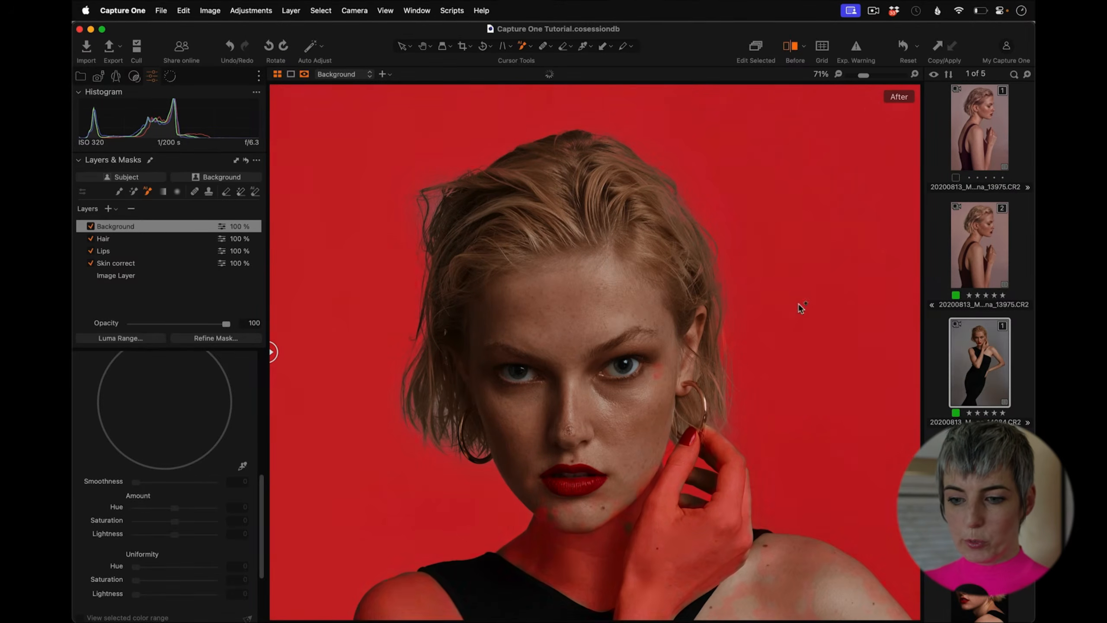
pyautogui.moveTo(865, 74); pyautogui.dragTo(859, 75)
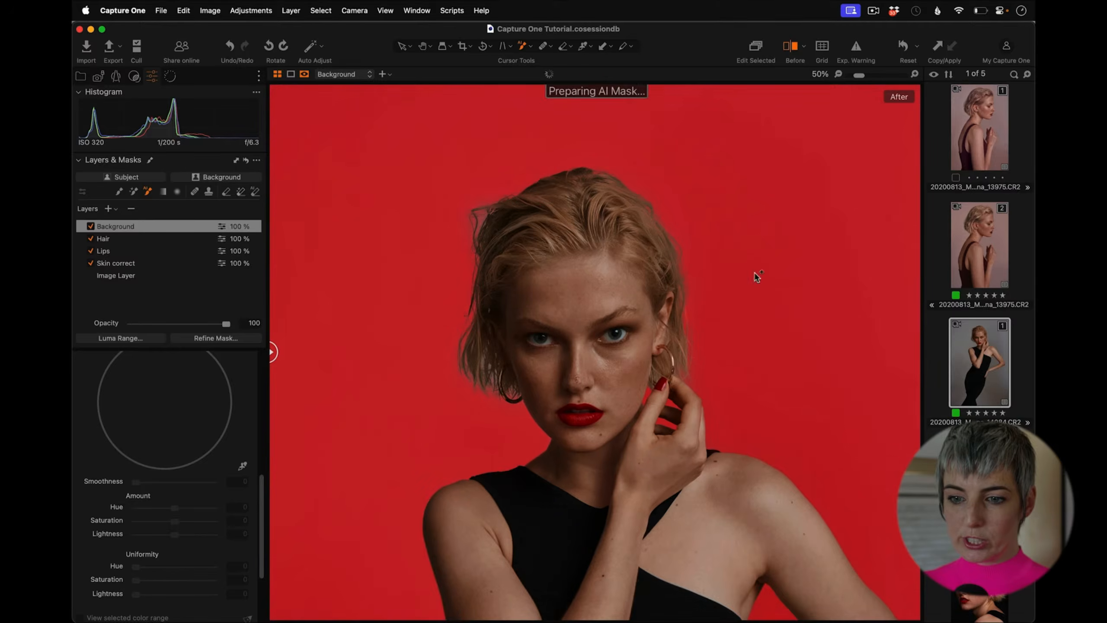
pyautogui.scroll(-10, 756, 277)
pyautogui.moveTo(661, 498); pyautogui.dragTo(690, 553)
pyautogui.moveTo(859, 75); pyautogui.dragTo(830, 69)
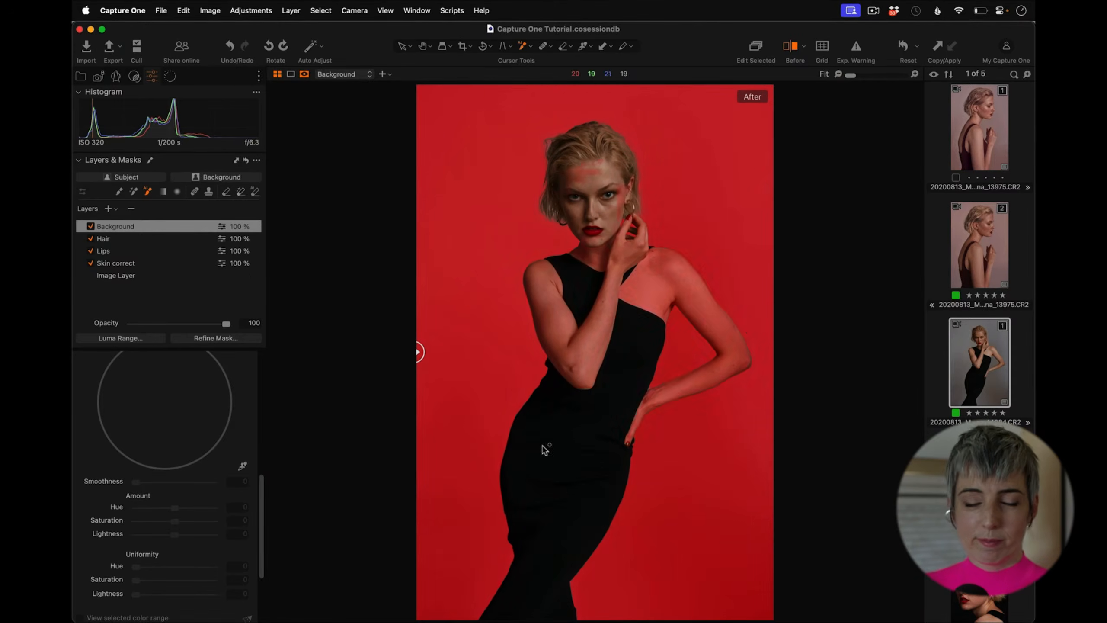
pyautogui.press('m')
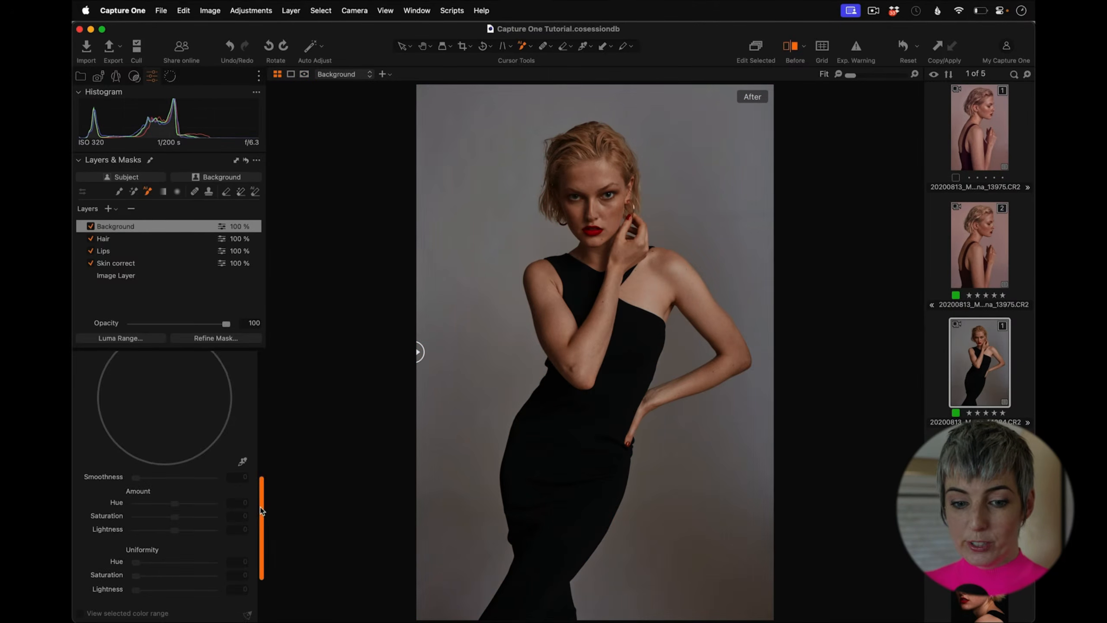
pyautogui.scroll(10, 268, 427)
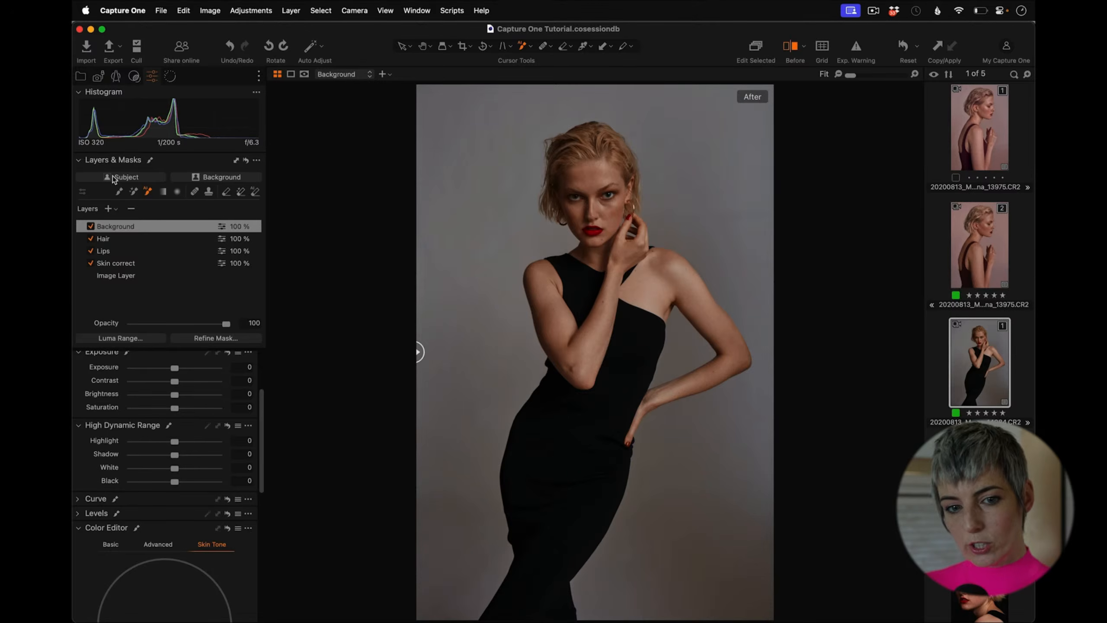
# Step: Sample the grey backdrop in the Advanced color editor and set that color's Saturation to -60.4
pyautogui.press('b')
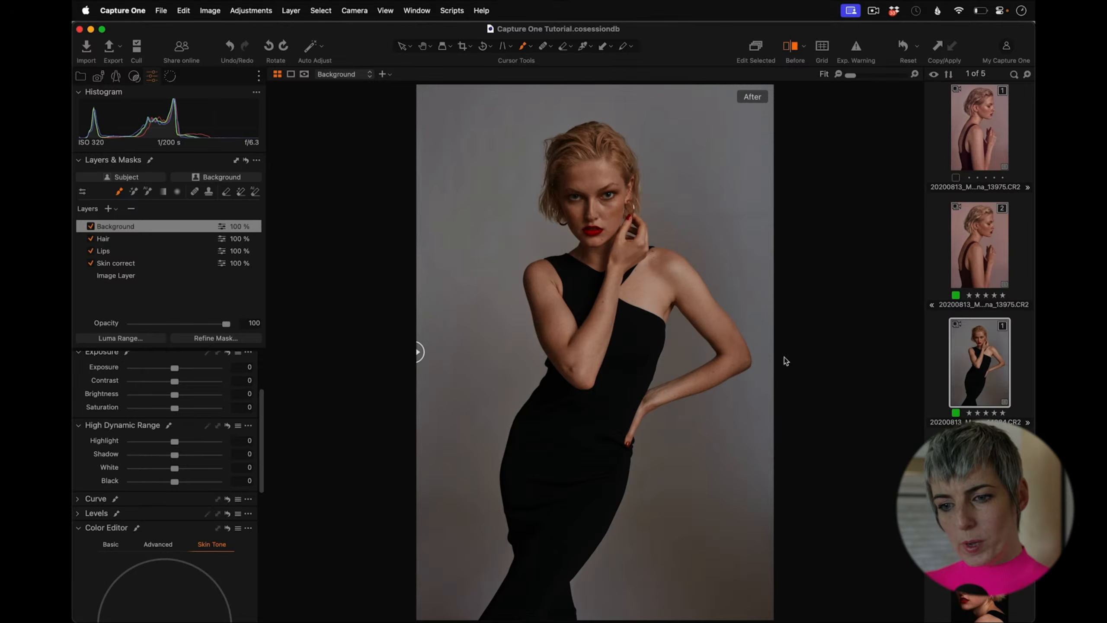
pyautogui.moveTo(263, 422)
pyautogui.mouseDown()
pyautogui.moveTo(264, 412)
pyautogui.moveTo(261, 422)
pyautogui.mouseUp()
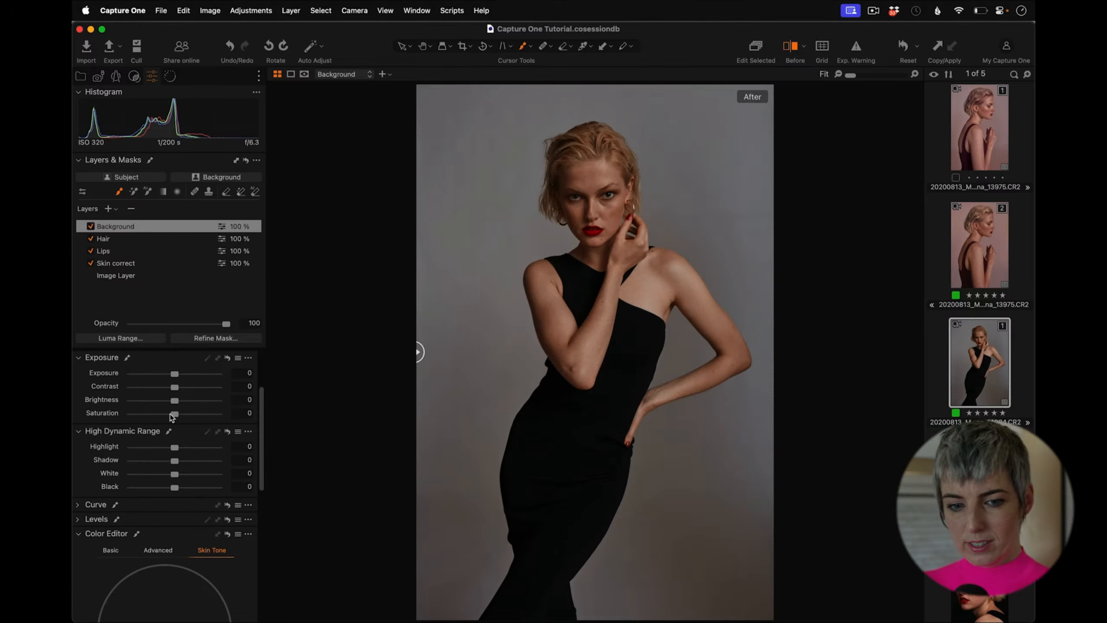
pyautogui.moveTo(259, 462); pyautogui.dragTo(258, 502)
pyautogui.click(168, 448)
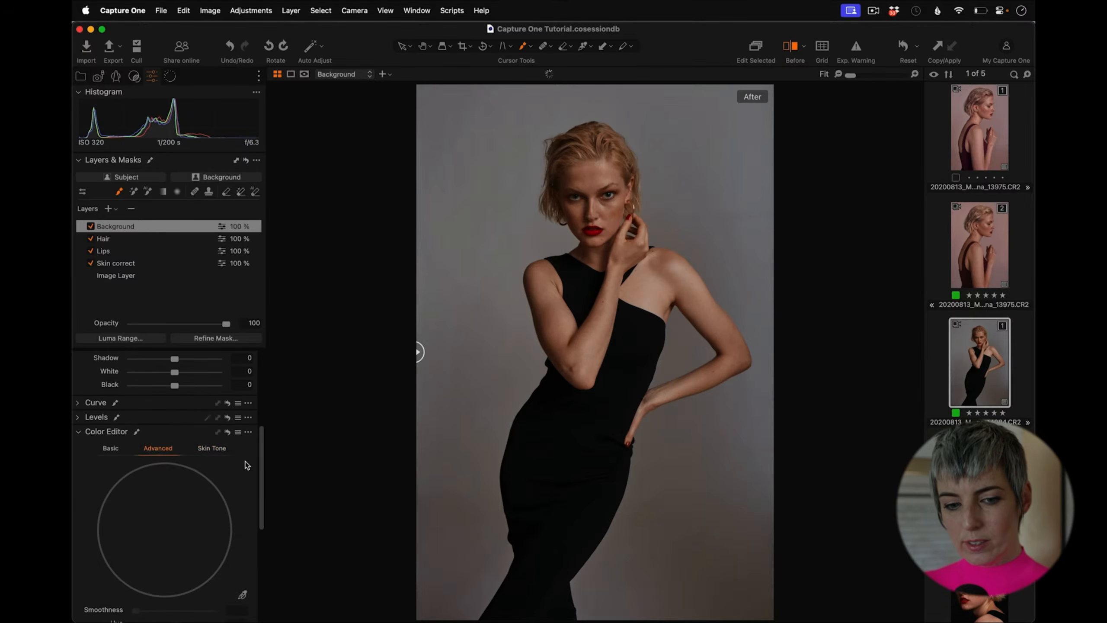
pyautogui.scroll(-5, 258, 474)
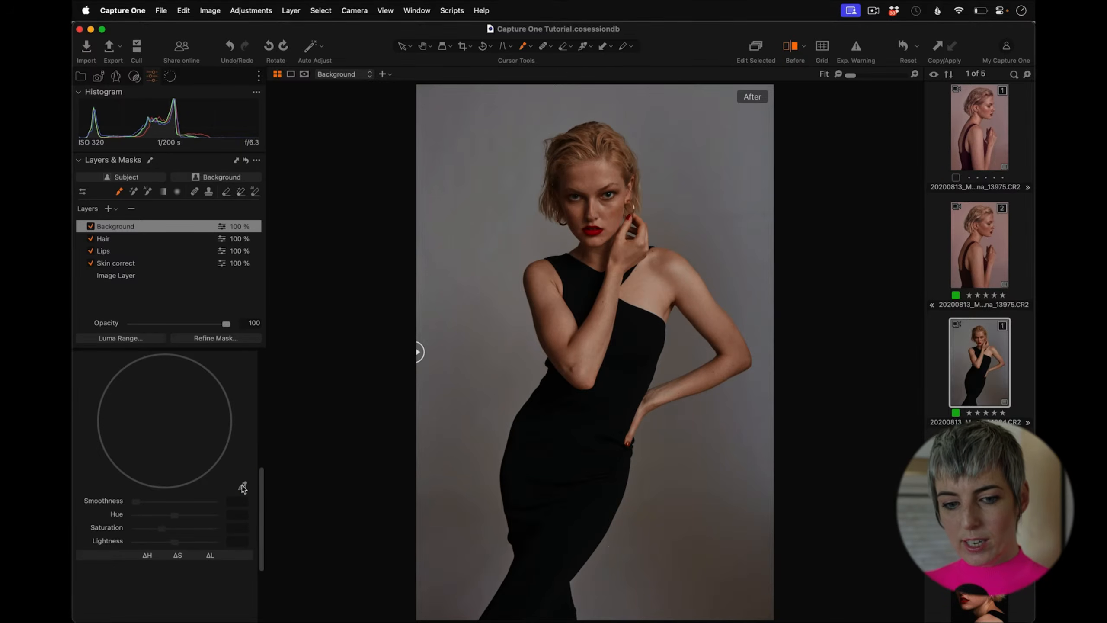
pyautogui.click(242, 488)
pyautogui.click(702, 522)
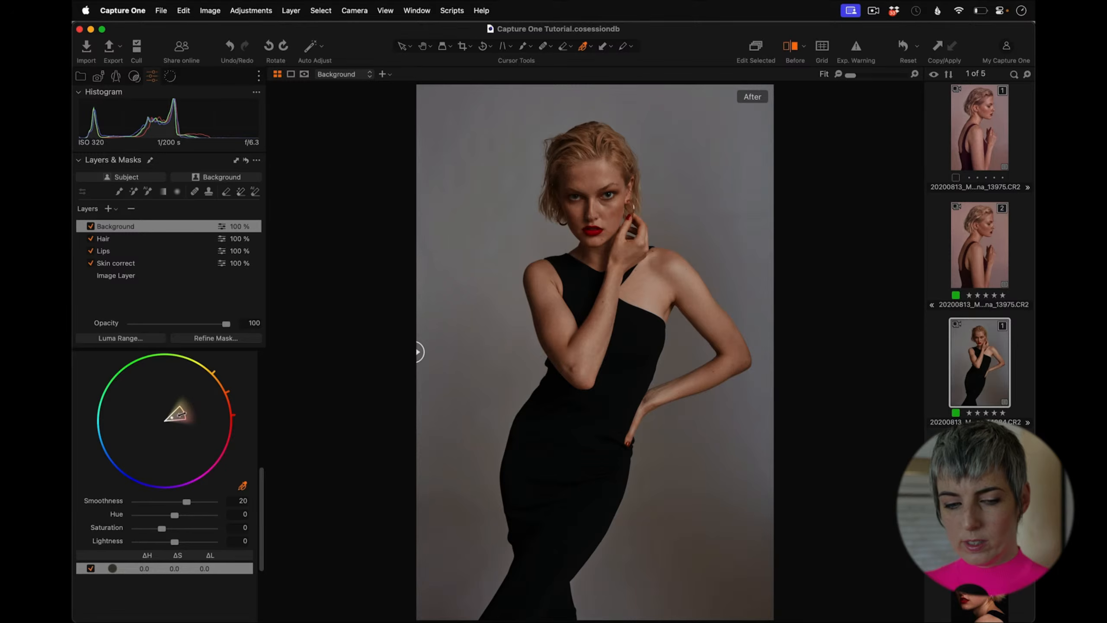
pyautogui.scroll(1, 261, 475)
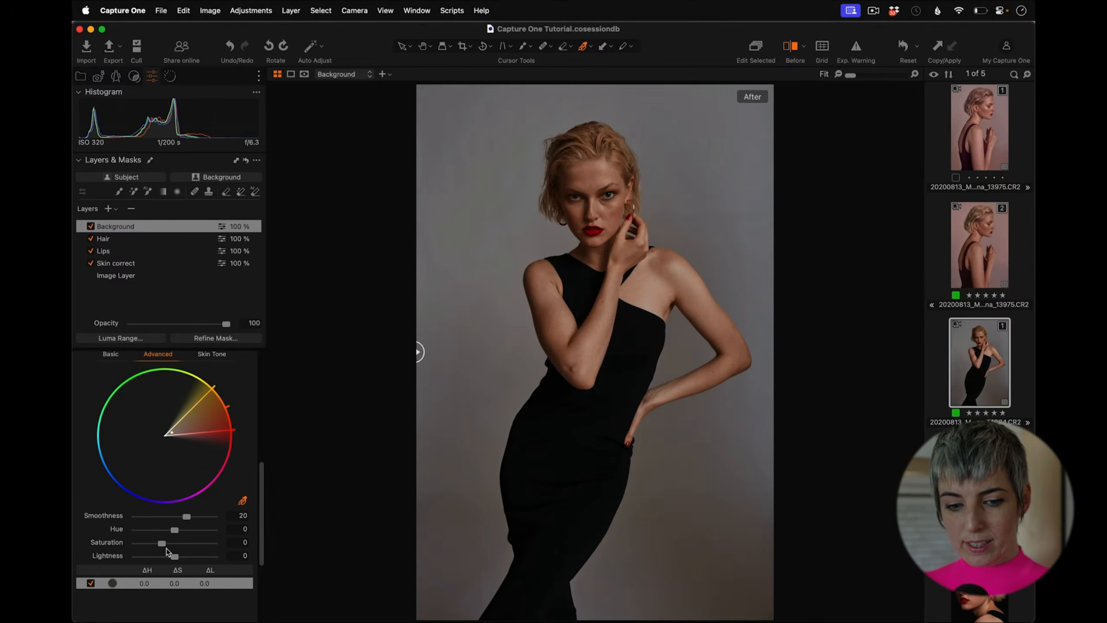
pyautogui.moveTo(162, 543); pyautogui.dragTo(149, 549)
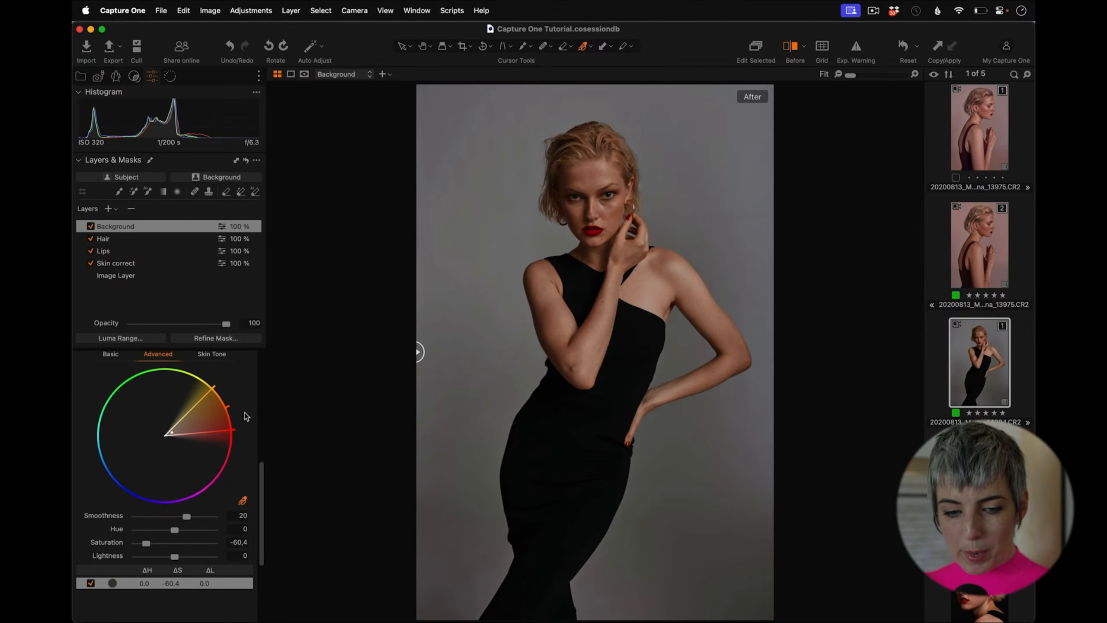
# Step: Sample the backdrop with the Skin Tone color editor and widen the selected color range slice
pyautogui.moveTo(260, 475); pyautogui.dragTo(262, 449)
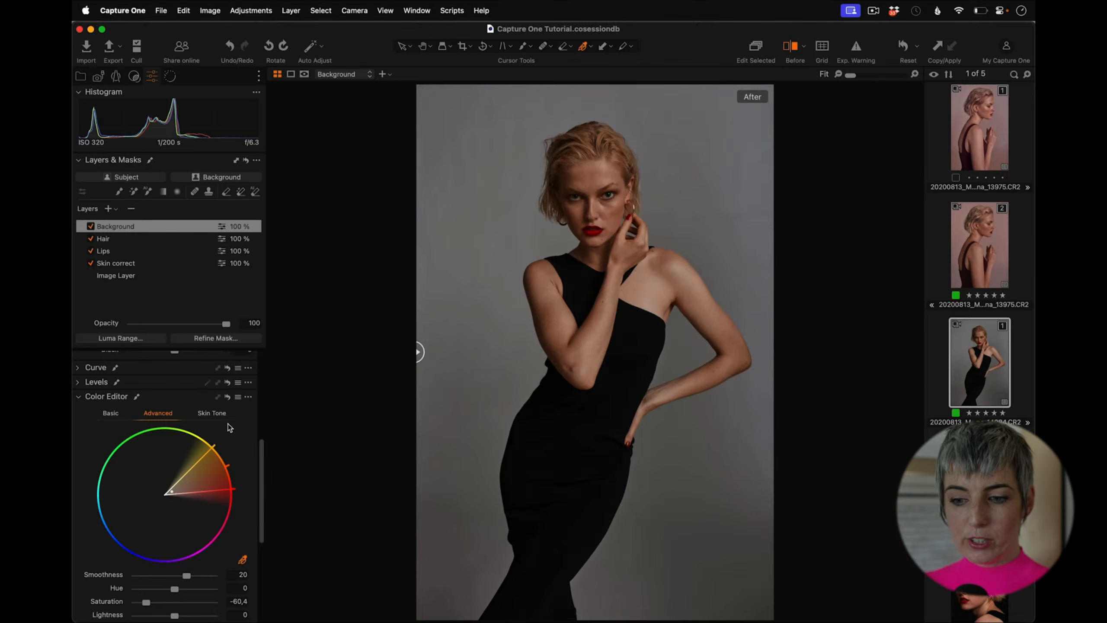
pyautogui.click(228, 398)
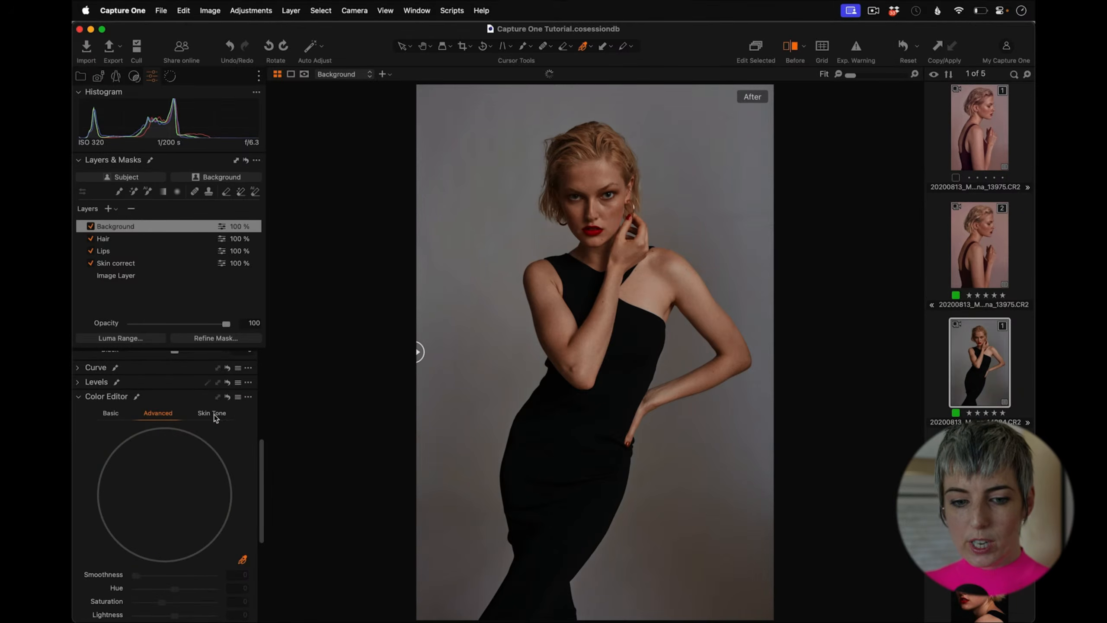
pyautogui.click(216, 415)
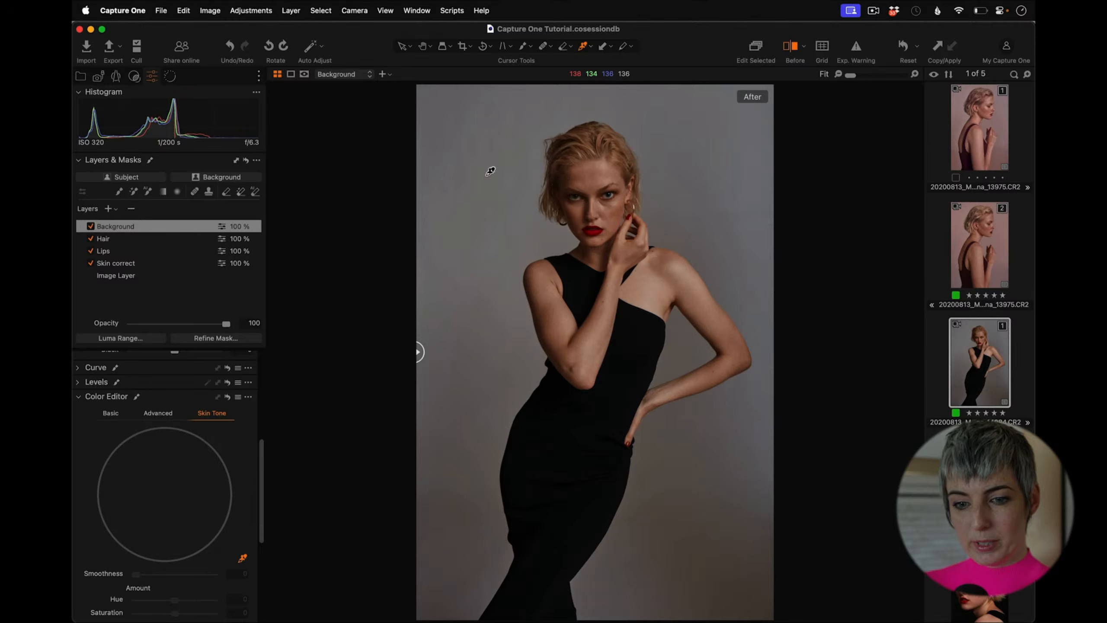
pyautogui.click(448, 216)
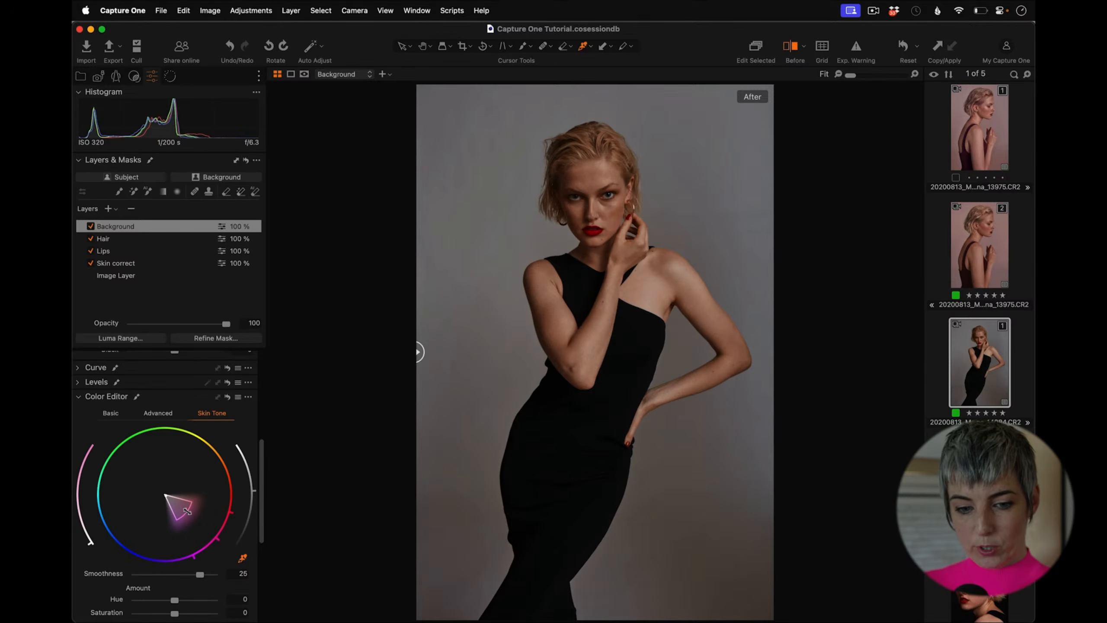
pyautogui.moveTo(188, 514); pyautogui.dragTo(261, 521)
pyautogui.scroll(-5, 261, 525)
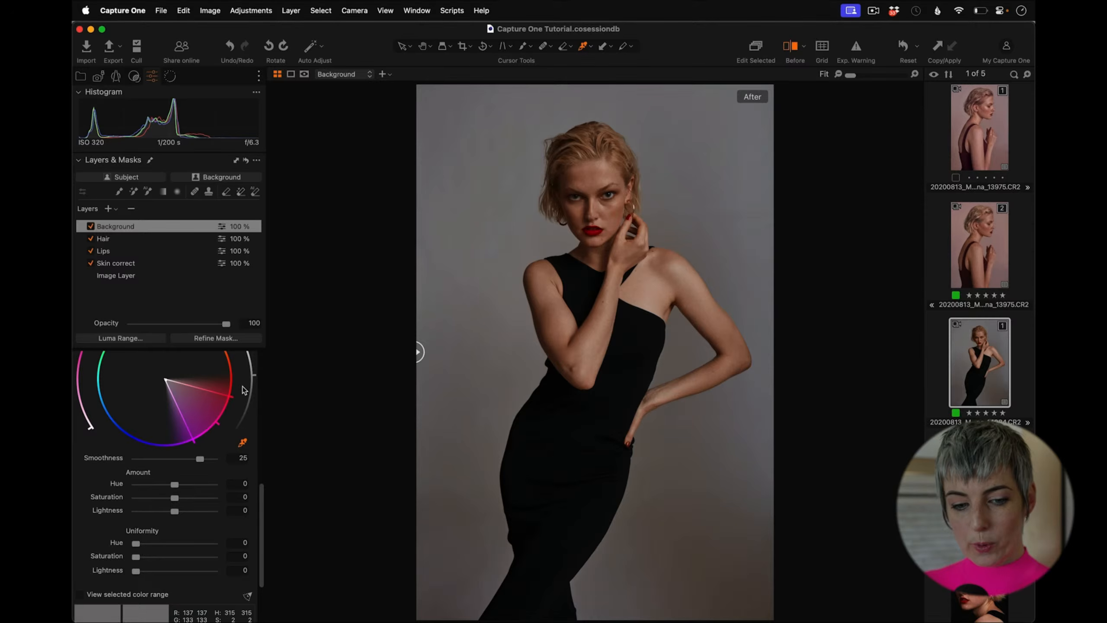
pyautogui.scroll(5, 262, 492)
pyautogui.moveTo(216, 504); pyautogui.dragTo(176, 408)
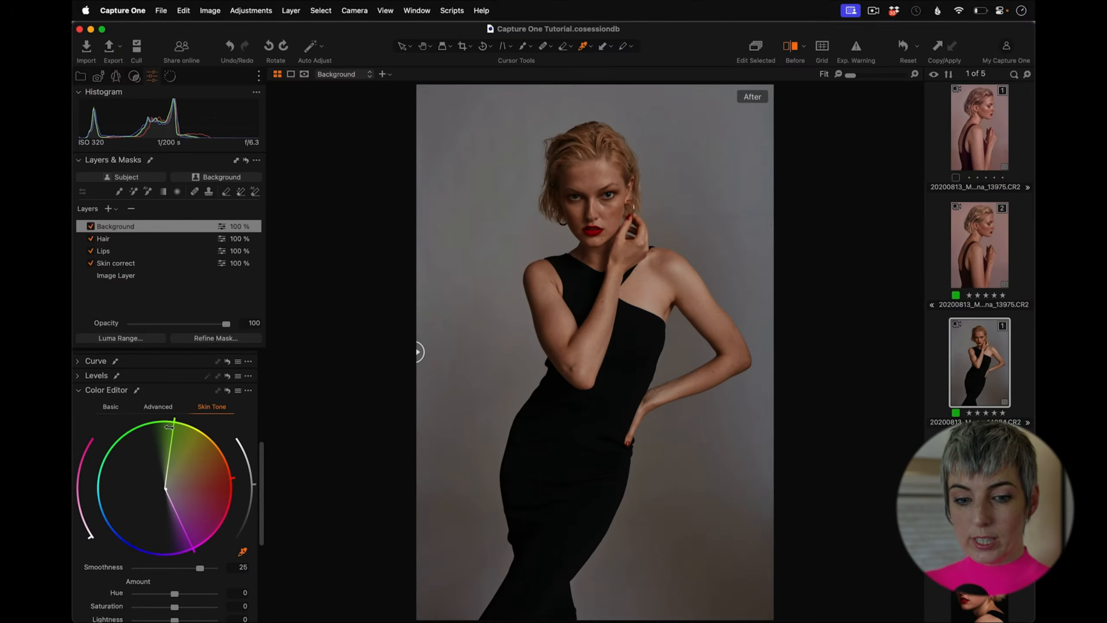
# Step: Set the Skin Tone Uniformity Hue, Saturation and Lightness all to 100
pyautogui.scroll(-5, 259, 479)
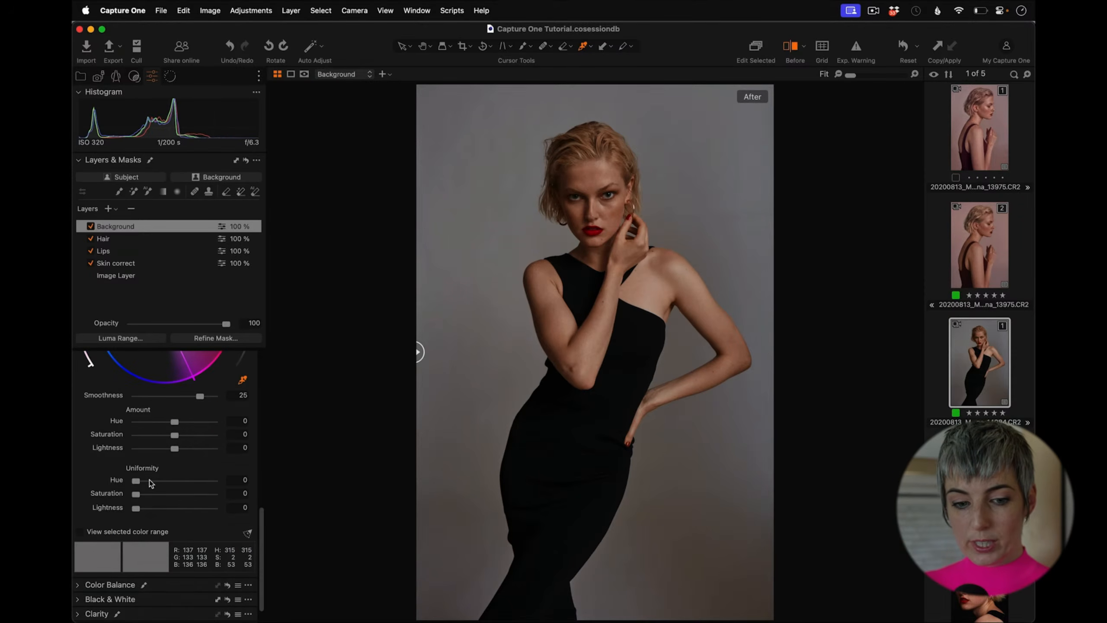
pyautogui.moveTo(150, 482); pyautogui.dragTo(227, 508)
pyautogui.scroll(2, 260, 525)
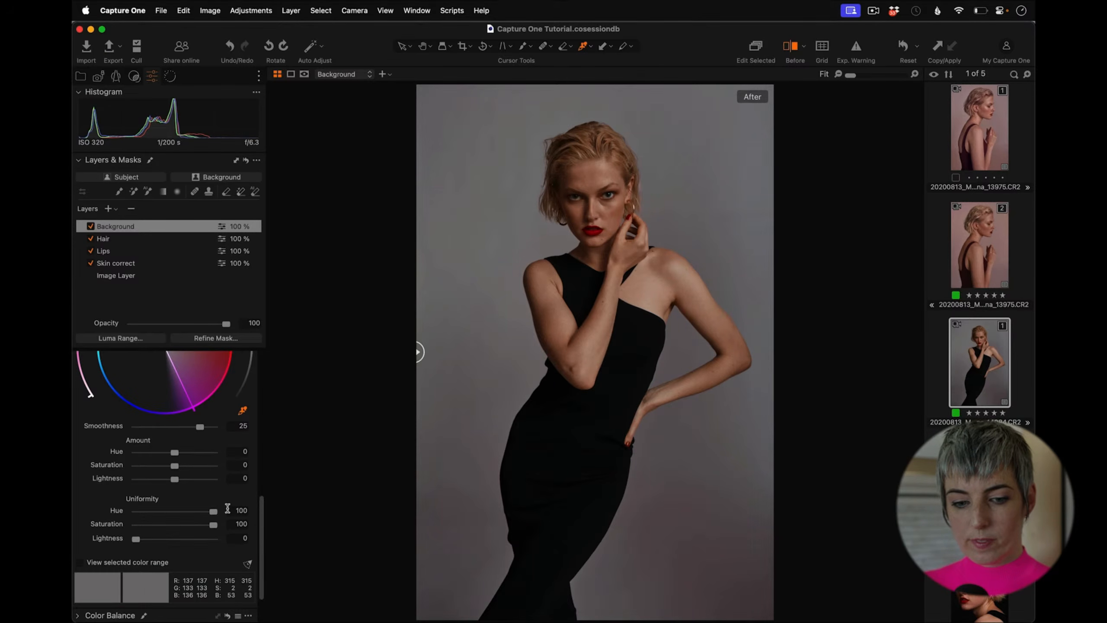
pyautogui.moveTo(135, 538); pyautogui.dragTo(80, 536)
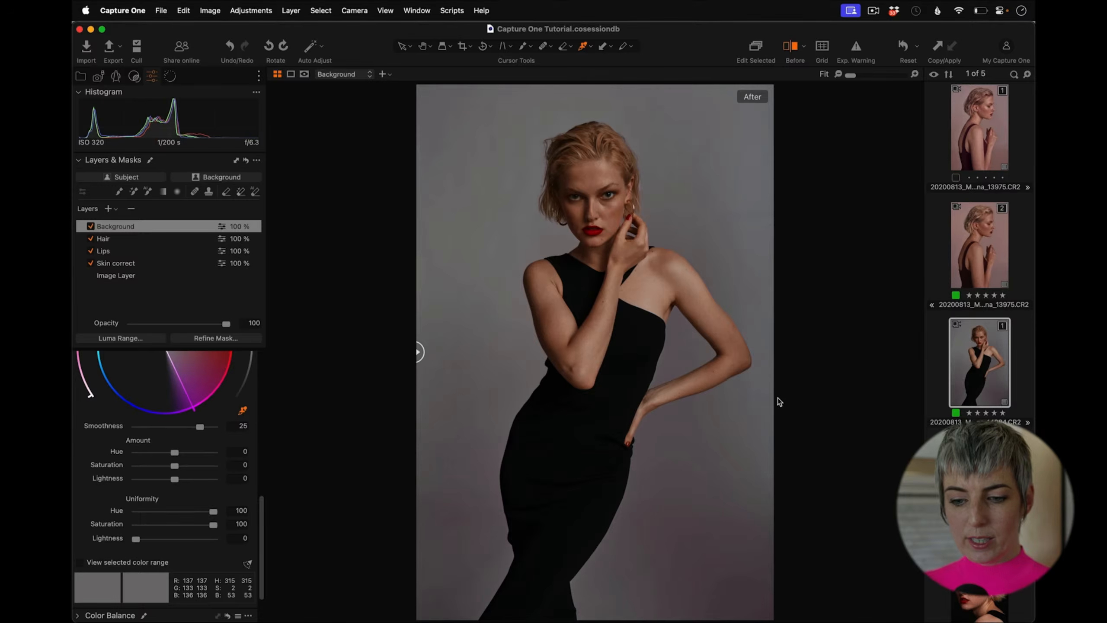
pyautogui.moveTo(135, 542); pyautogui.dragTo(219, 546)
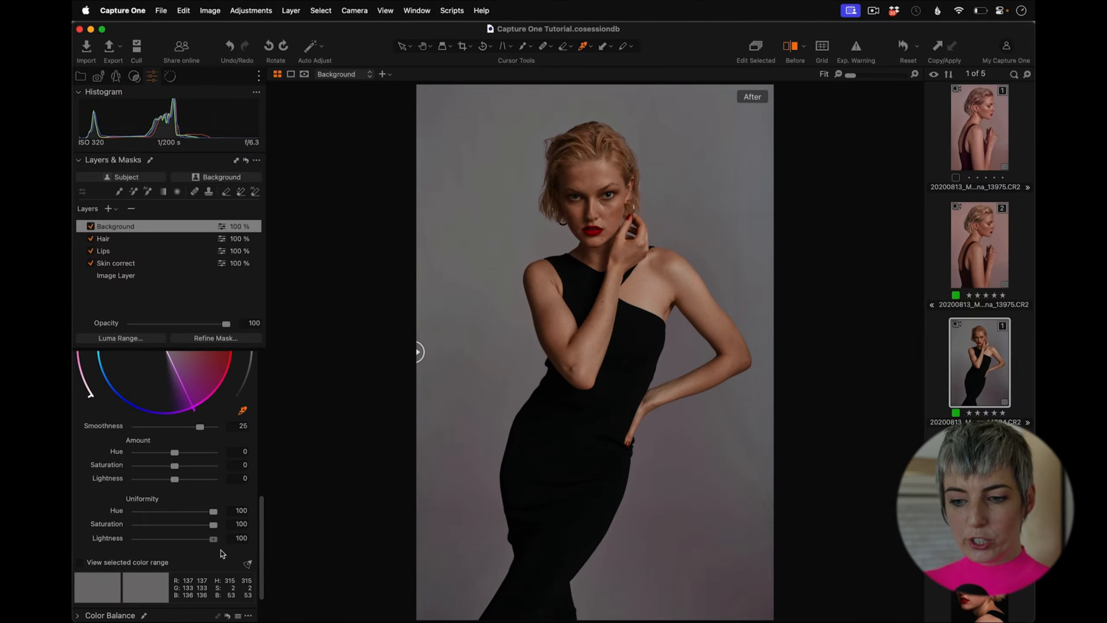
# Step: Set the Skin Tone Amount Saturation to -30 for the backdrop
pyautogui.scroll(4, 264, 523)
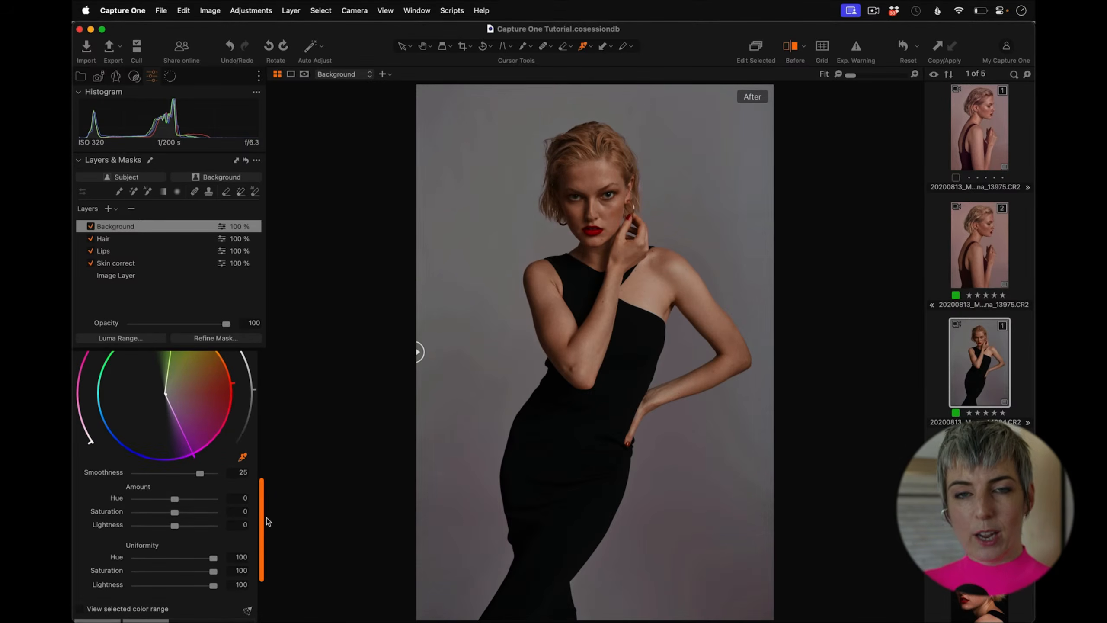
pyautogui.scroll(1, 270, 507)
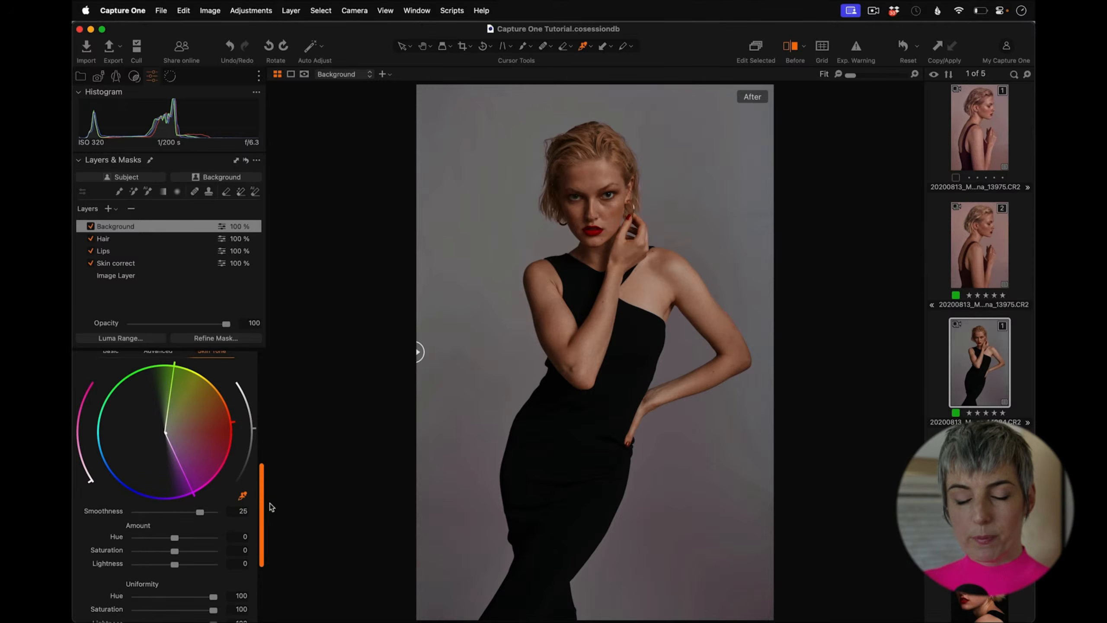
pyautogui.scroll(-2, 270, 507)
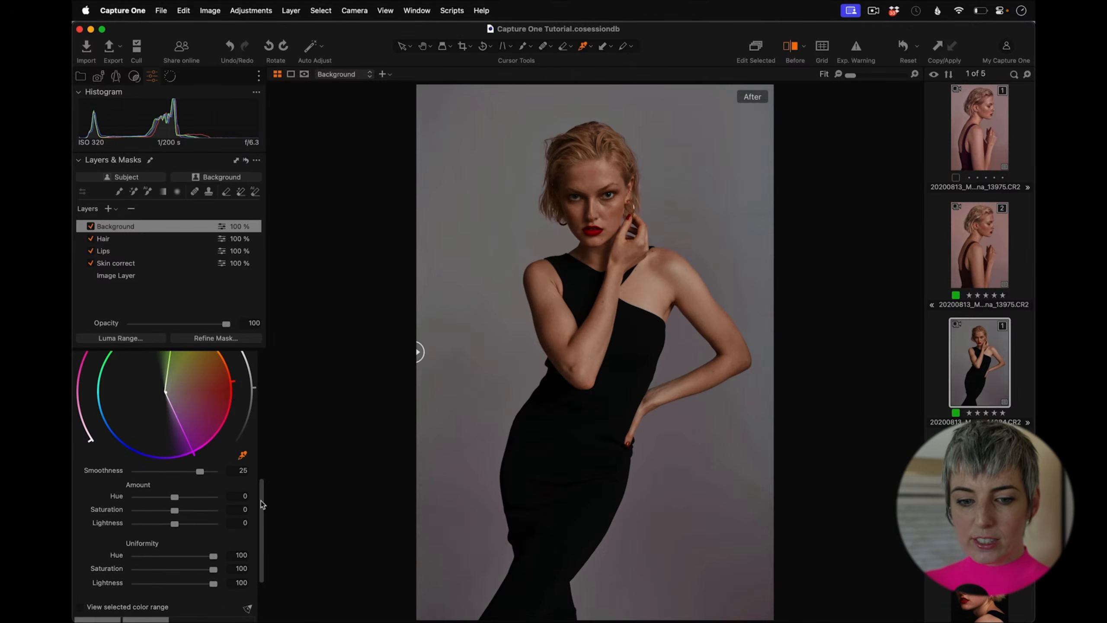
pyautogui.scroll(1, 261, 500)
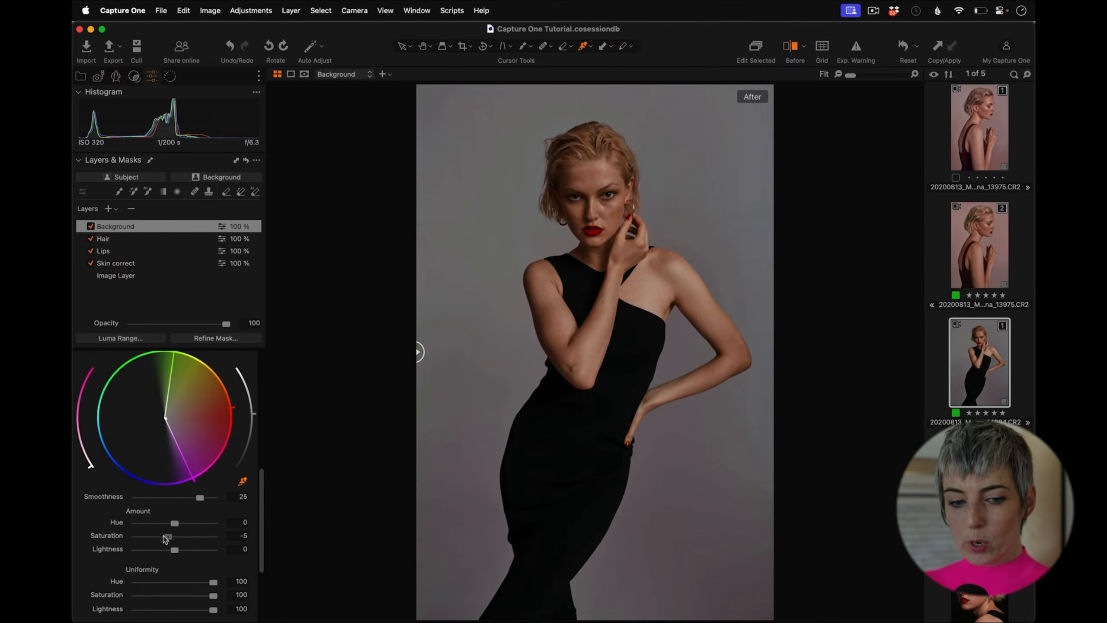
pyautogui.moveTo(164, 537); pyautogui.dragTo(132, 535)
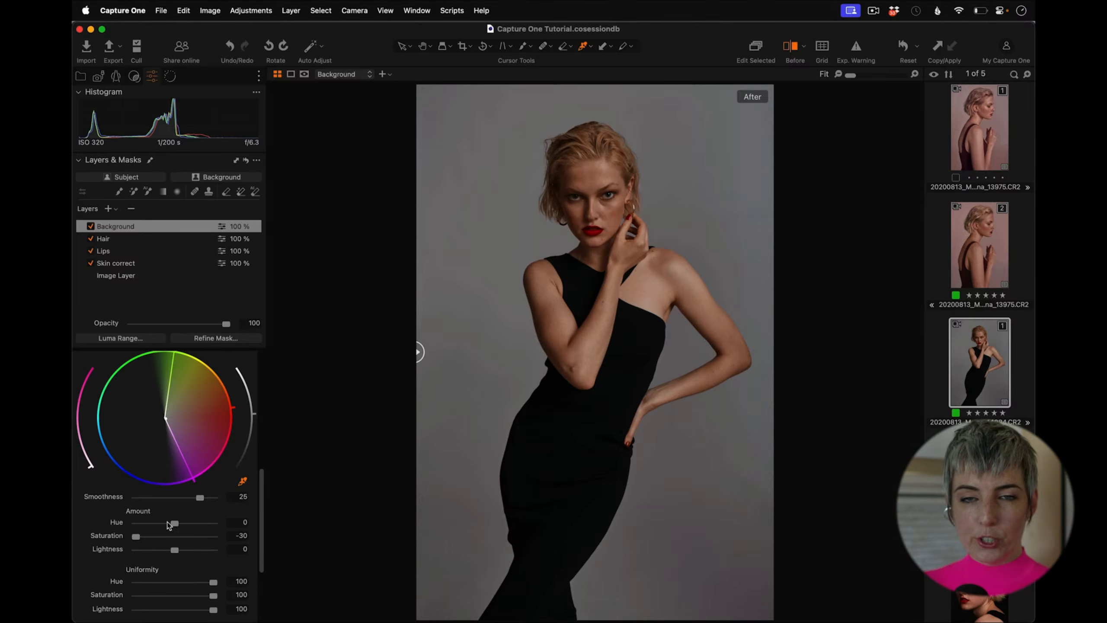
# Step: Raise the RGB curve's black point on the Background layer, toggling the layer off and on to compare
pyautogui.scroll(5, 263, 515)
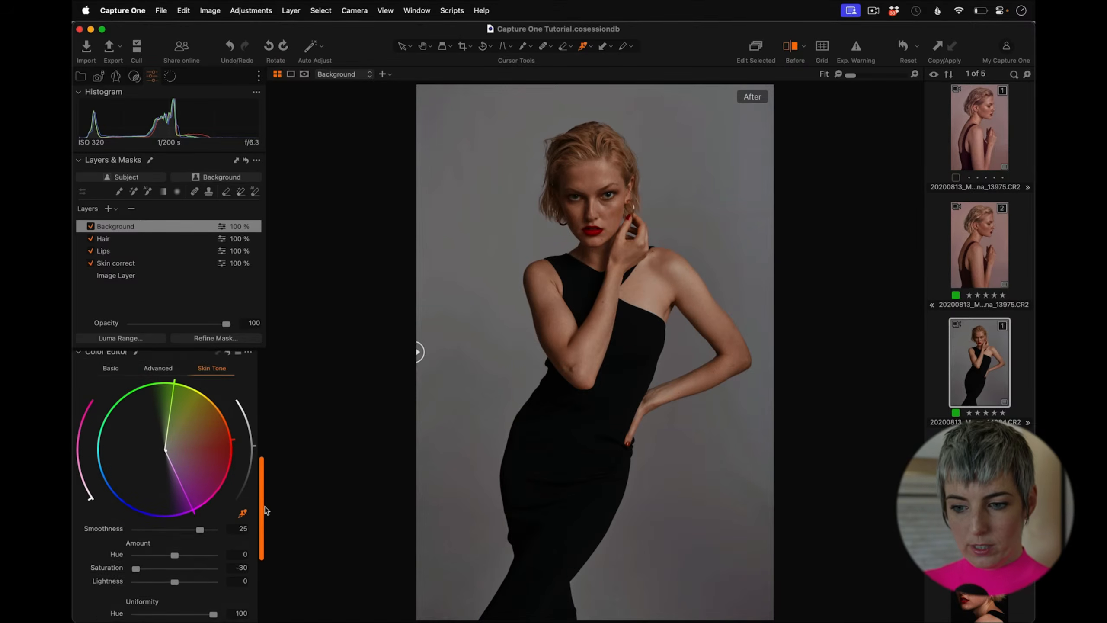
pyautogui.click(78, 468)
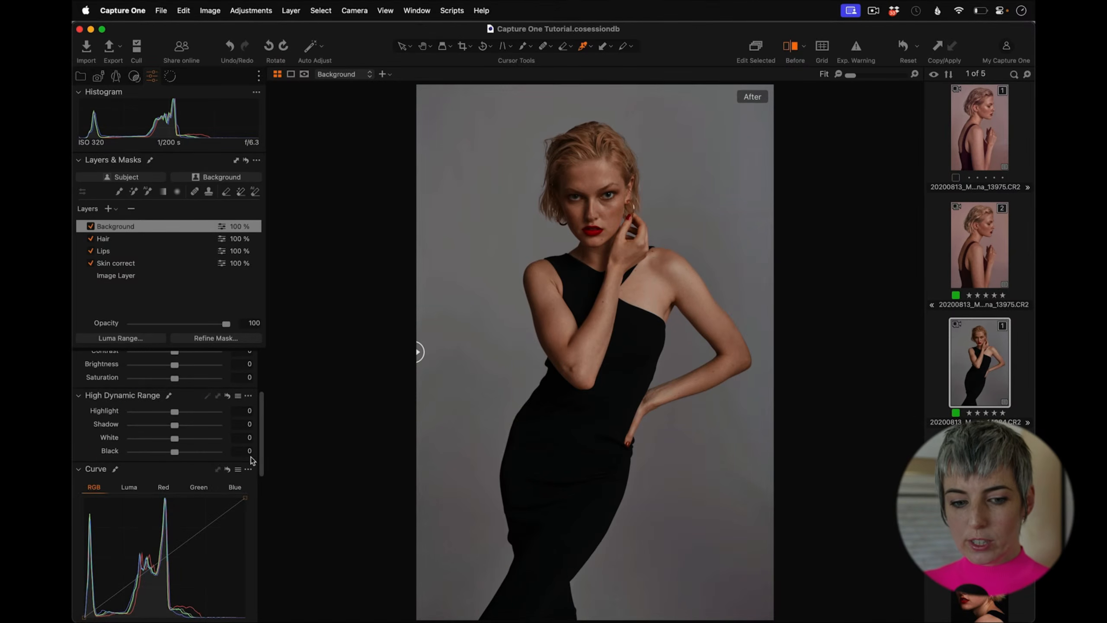
pyautogui.moveTo(261, 446); pyautogui.dragTo(257, 472)
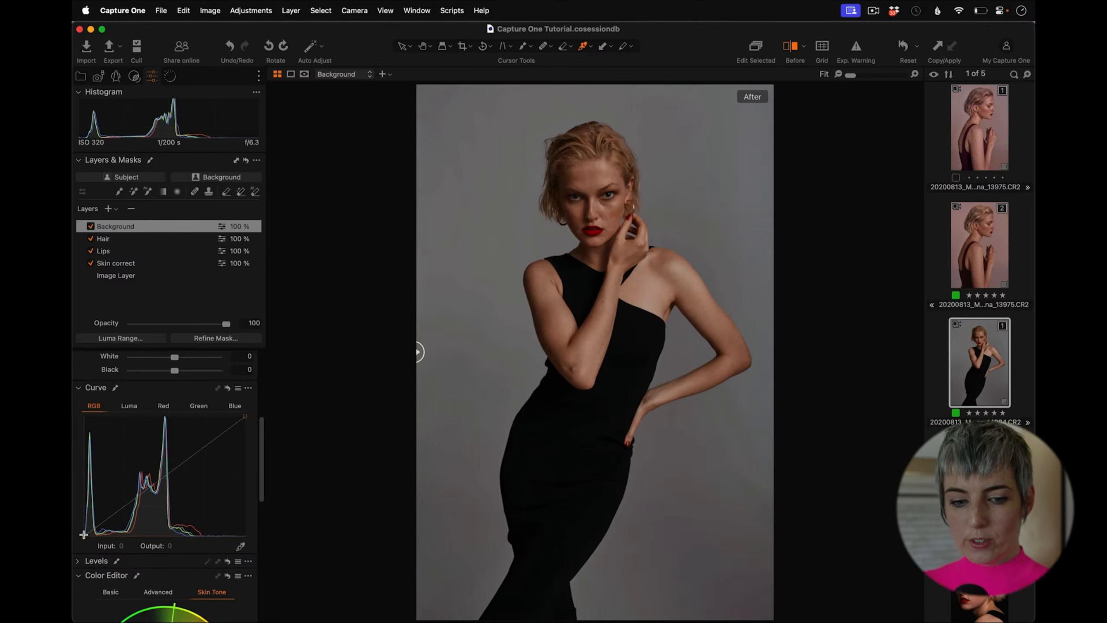
pyautogui.moveTo(85, 534); pyautogui.dragTo(85, 521)
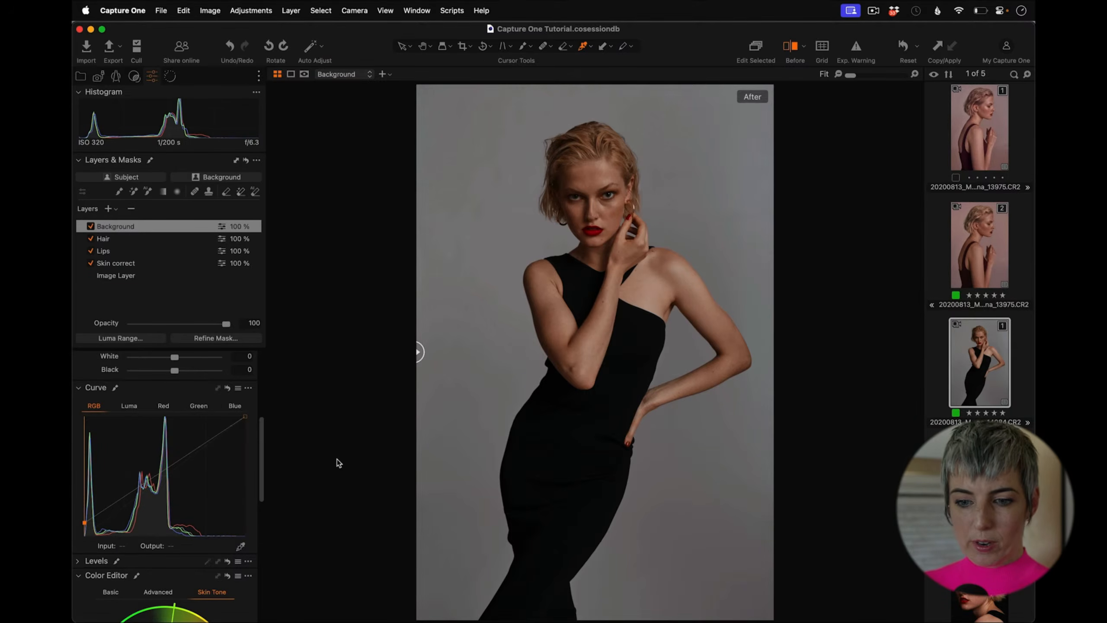
pyautogui.click(90, 225)
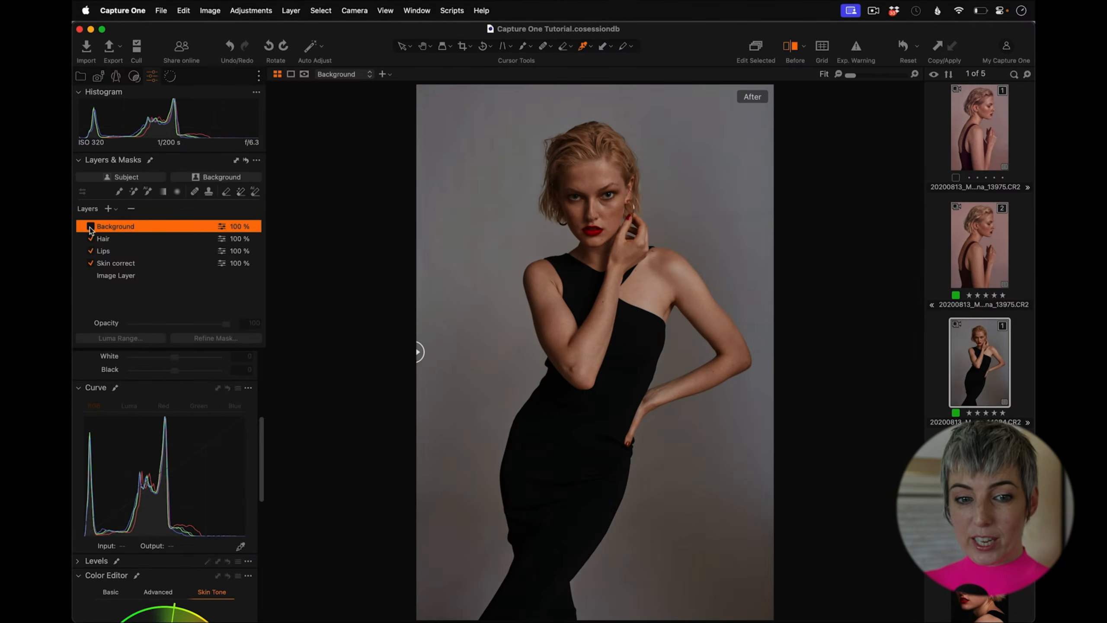
pyautogui.click(91, 226)
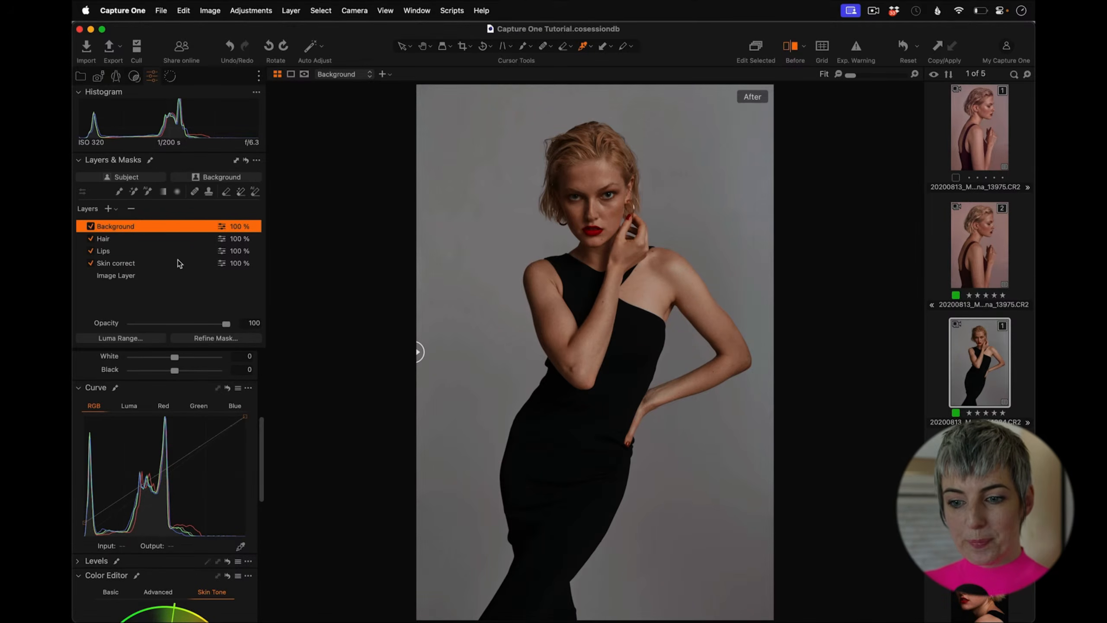
pyautogui.moveTo(87, 521); pyautogui.dragTo(84, 504)
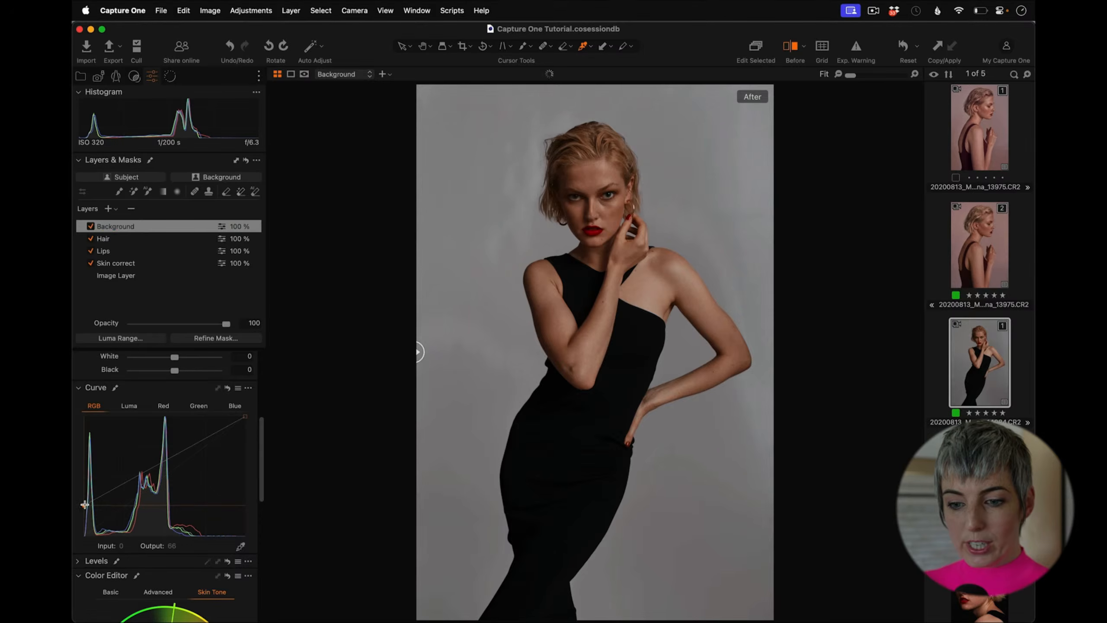
# Step: Undo a white-point change, refine the RGB curve's black and white endpoints, and collapse the Color Editor
pyautogui.moveTo(244, 417); pyautogui.dragTo(238, 425)
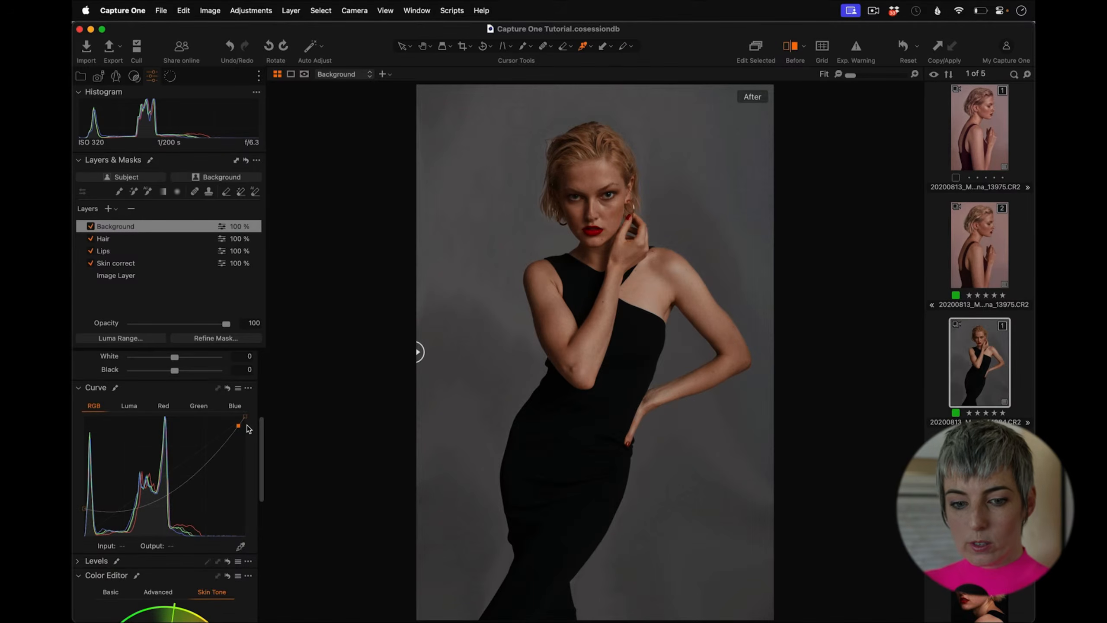
pyautogui.press('super+z')
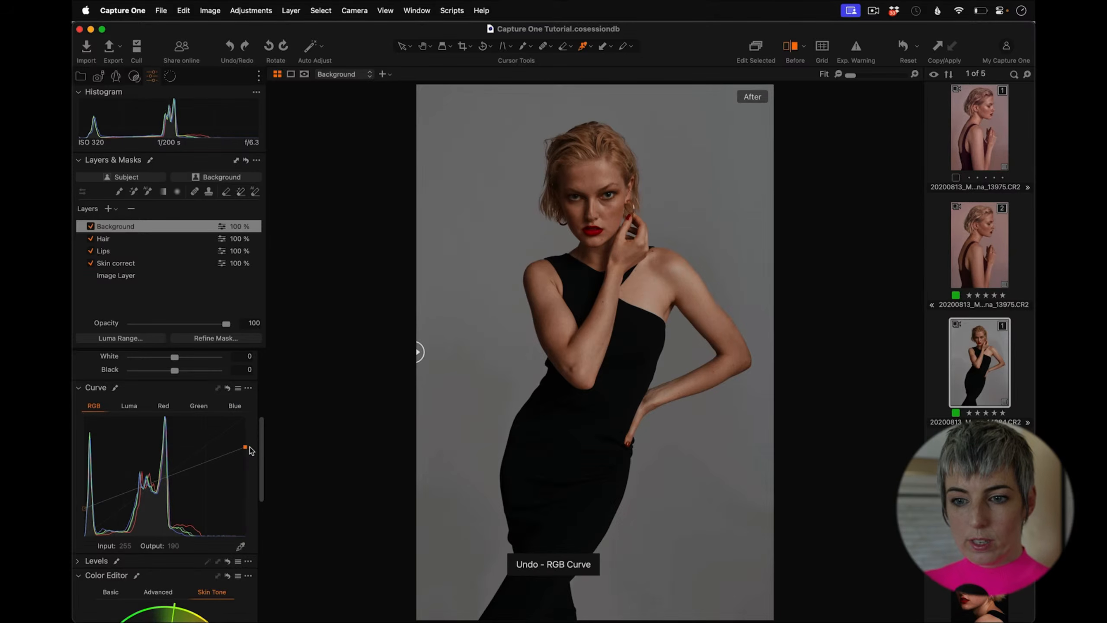
pyautogui.moveTo(84, 508)
pyautogui.mouseDown()
pyautogui.moveTo(87, 476)
pyautogui.moveTo(84, 514)
pyautogui.moveTo(97, 507)
pyautogui.mouseUp()
pyautogui.moveTo(245, 446); pyautogui.dragTo(252, 399)
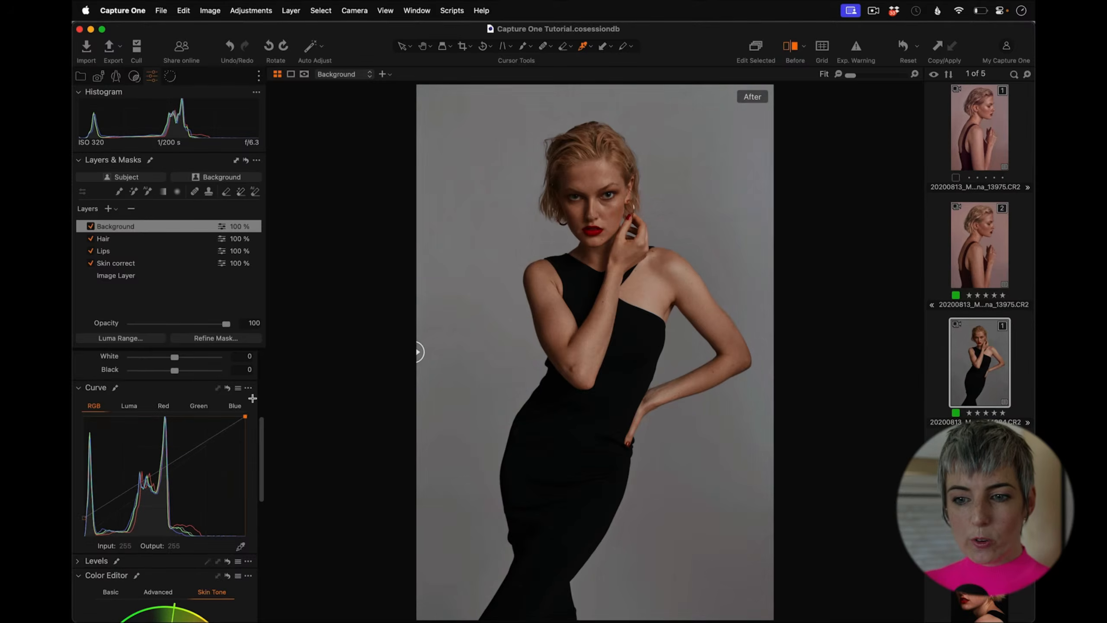
pyautogui.moveTo(85, 517); pyautogui.dragTo(80, 519)
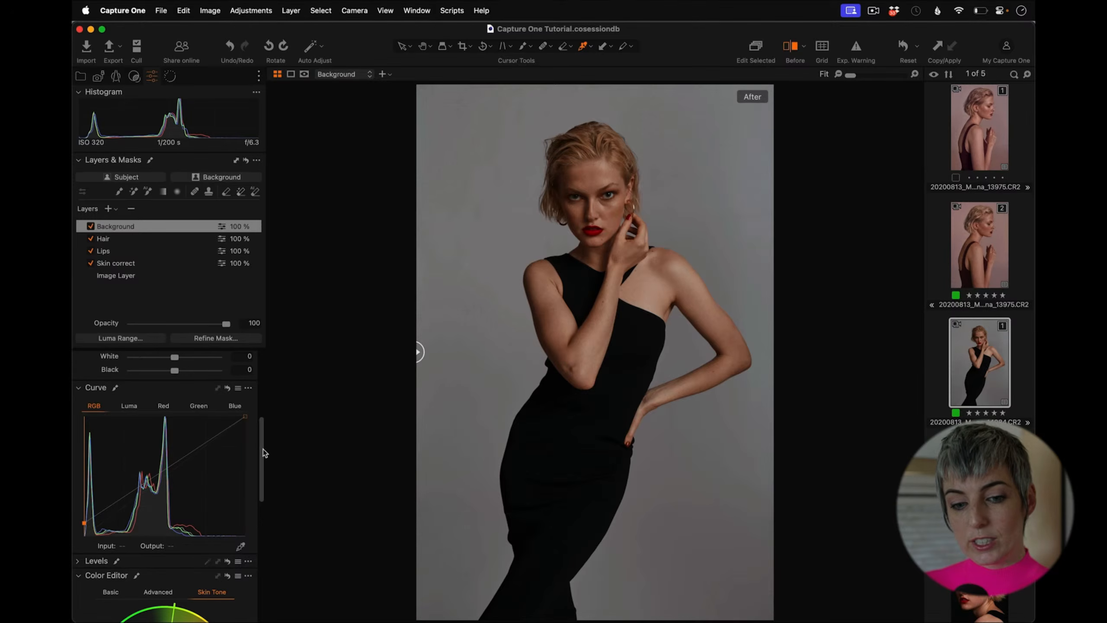
pyautogui.scroll(-5, 260, 461)
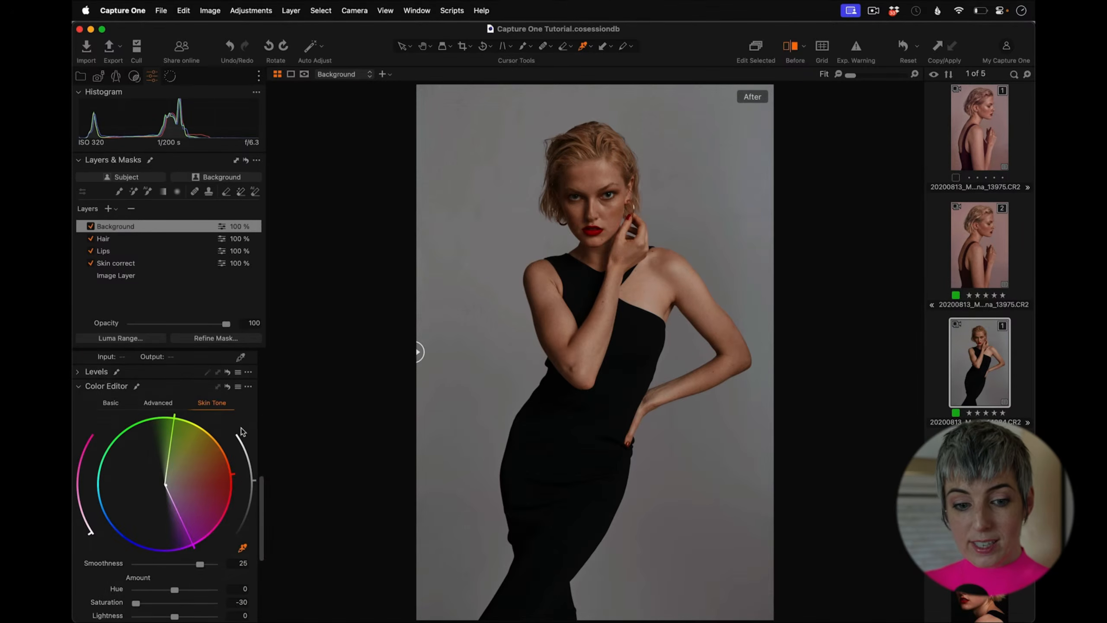
pyautogui.click(78, 386)
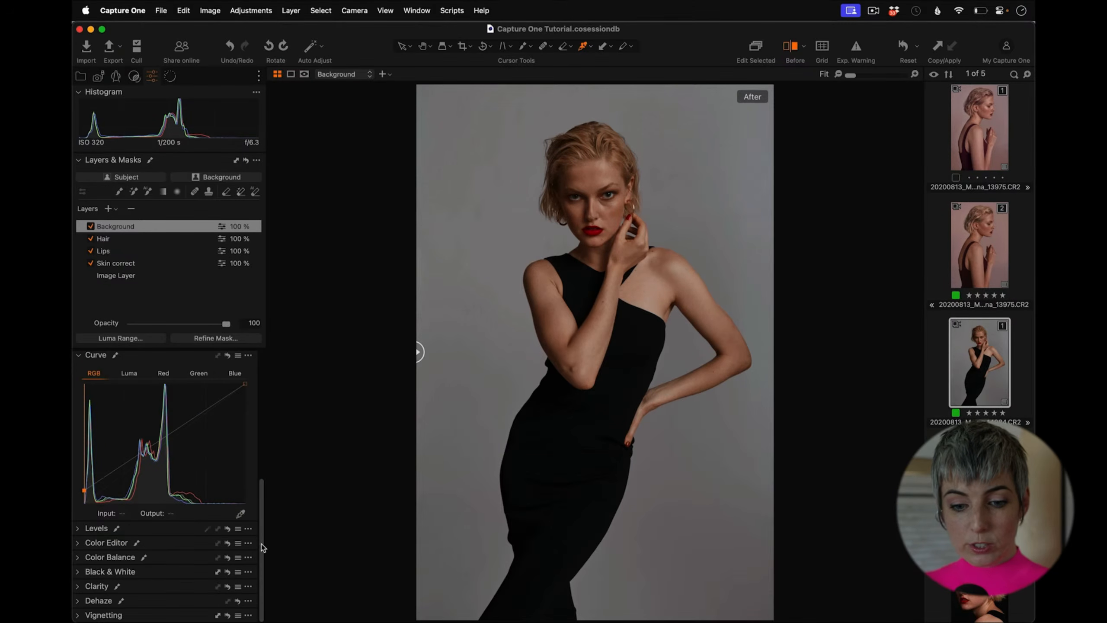
# Step: Open Color Balance on the Background layer and nudge the Master wheel slightly toward blue
pyautogui.click(81, 558)
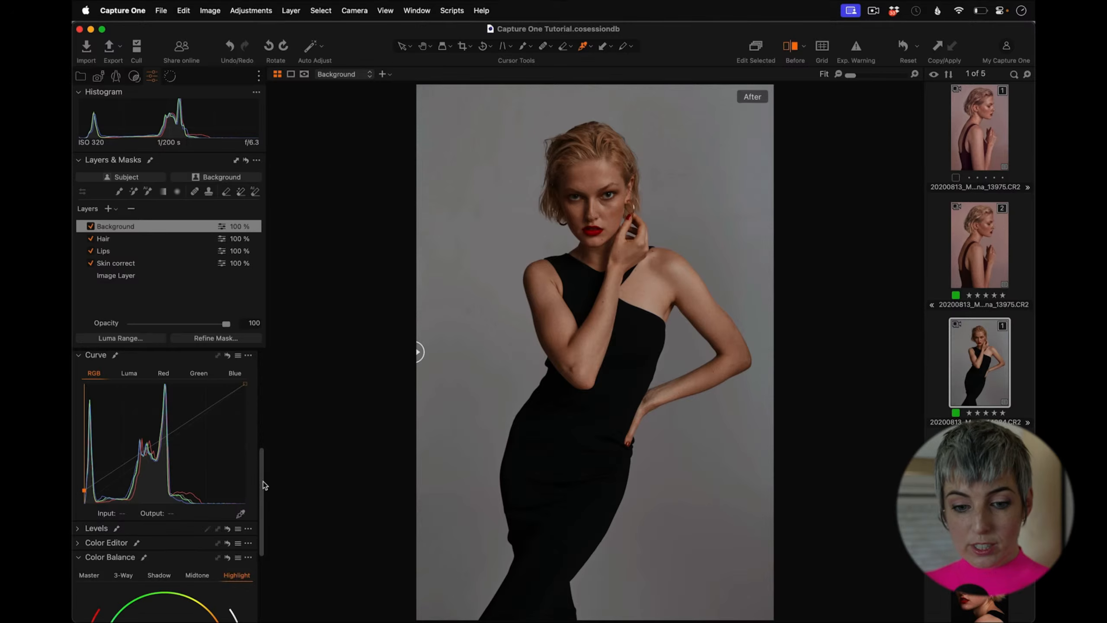
pyautogui.scroll(-5, 263, 482)
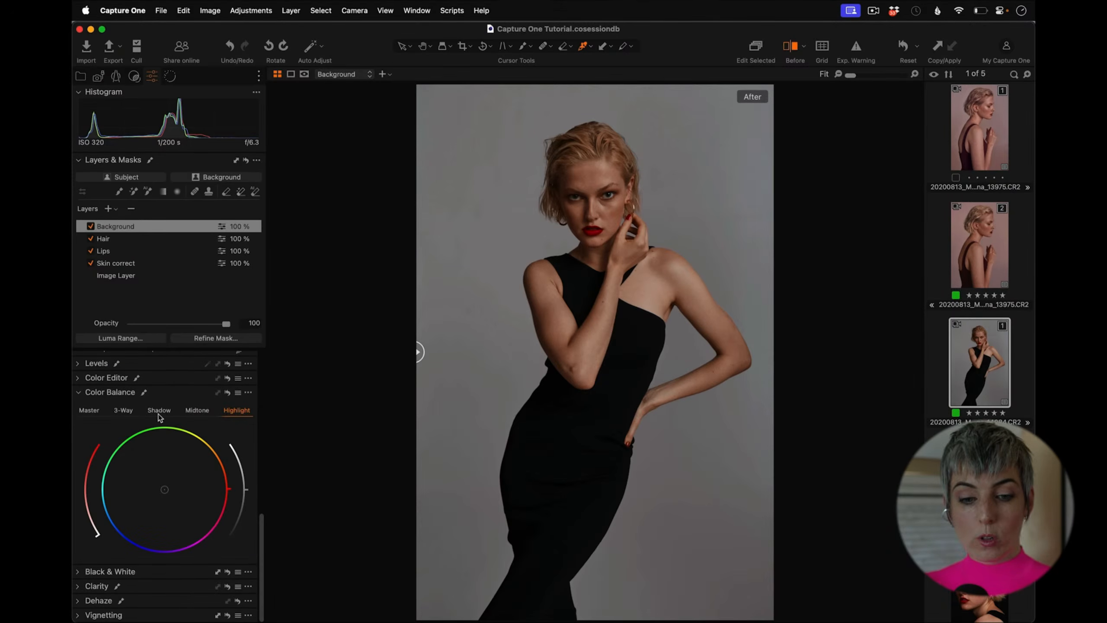
pyautogui.click(89, 412)
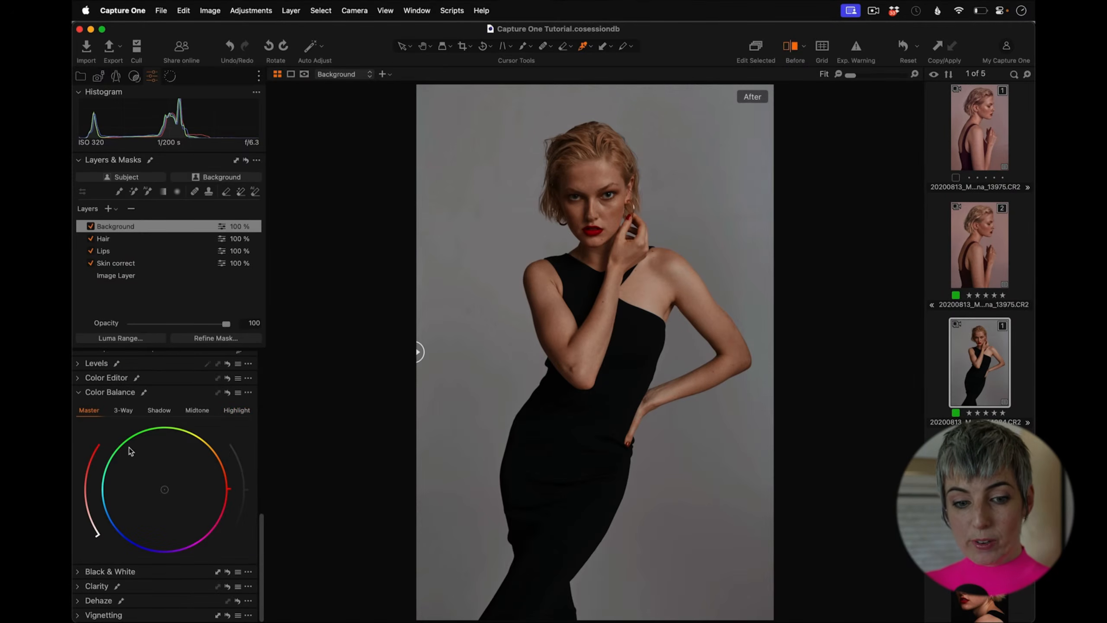
pyautogui.moveTo(163, 488)
pyautogui.mouseDown()
pyautogui.moveTo(140, 518)
pyautogui.moveTo(215, 477)
pyautogui.moveTo(227, 455)
pyautogui.moveTo(219, 427)
pyautogui.moveTo(199, 436)
pyautogui.moveTo(160, 495)
pyautogui.mouseUp()
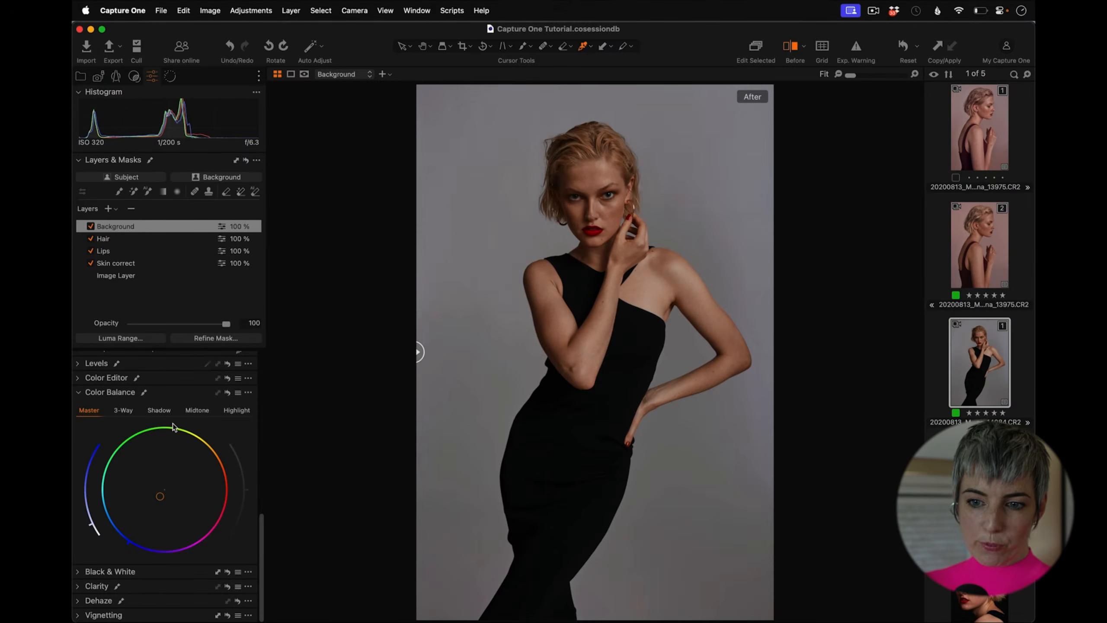
# Step: Add a new adjustment layer and name it Grade
pyautogui.moveTo(263, 524); pyautogui.dragTo(259, 343)
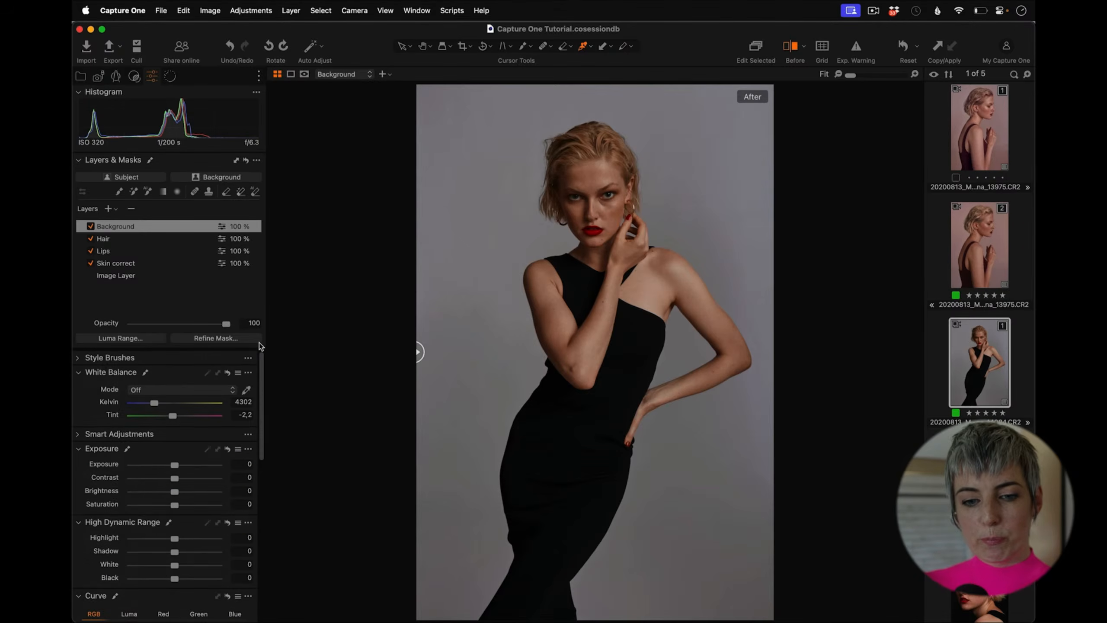
pyautogui.click(109, 209)
pyautogui.click(150, 225)
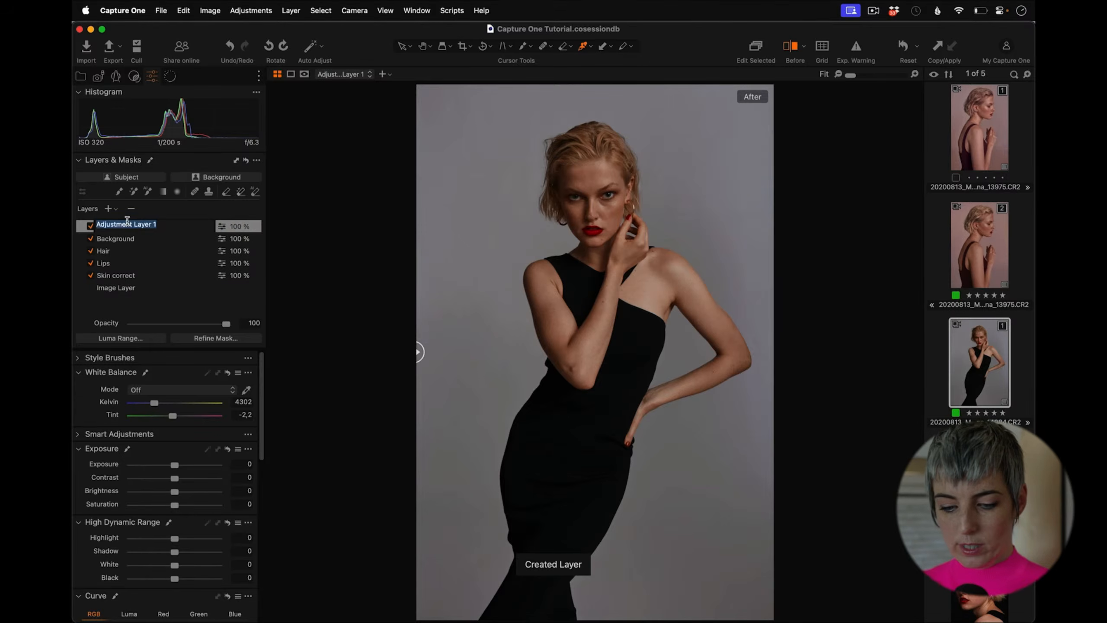
pyautogui.write('Grade')
pyautogui.press('Return')
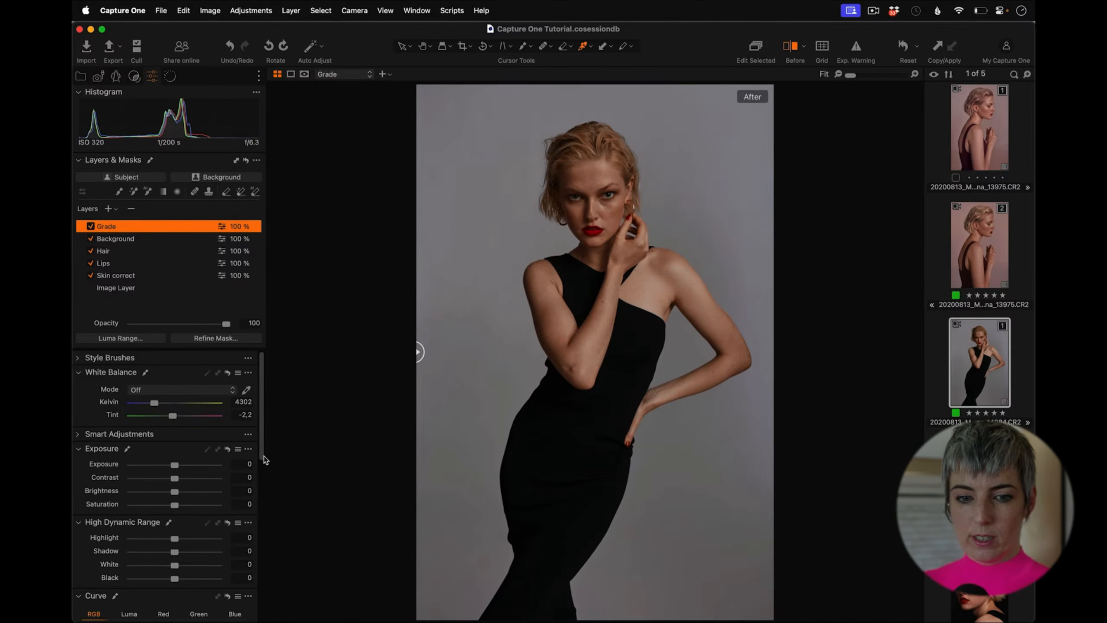
# Step: On the Grade layer, shift the Color Balance Shadow wheel slightly toward blue
pyautogui.moveTo(260, 446); pyautogui.dragTo(246, 608)
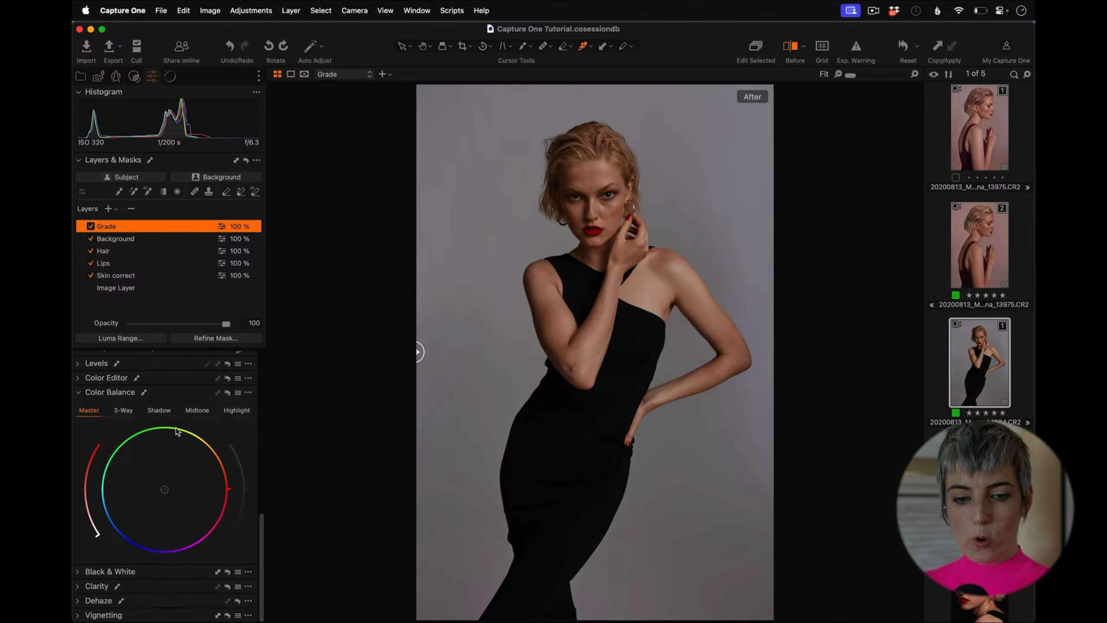
pyautogui.click(159, 411)
pyautogui.moveTo(164, 489)
pyautogui.mouseDown()
pyautogui.moveTo(155, 512)
pyautogui.moveTo(193, 478)
pyautogui.moveTo(176, 477)
pyautogui.moveTo(162, 500)
pyautogui.mouseUp()
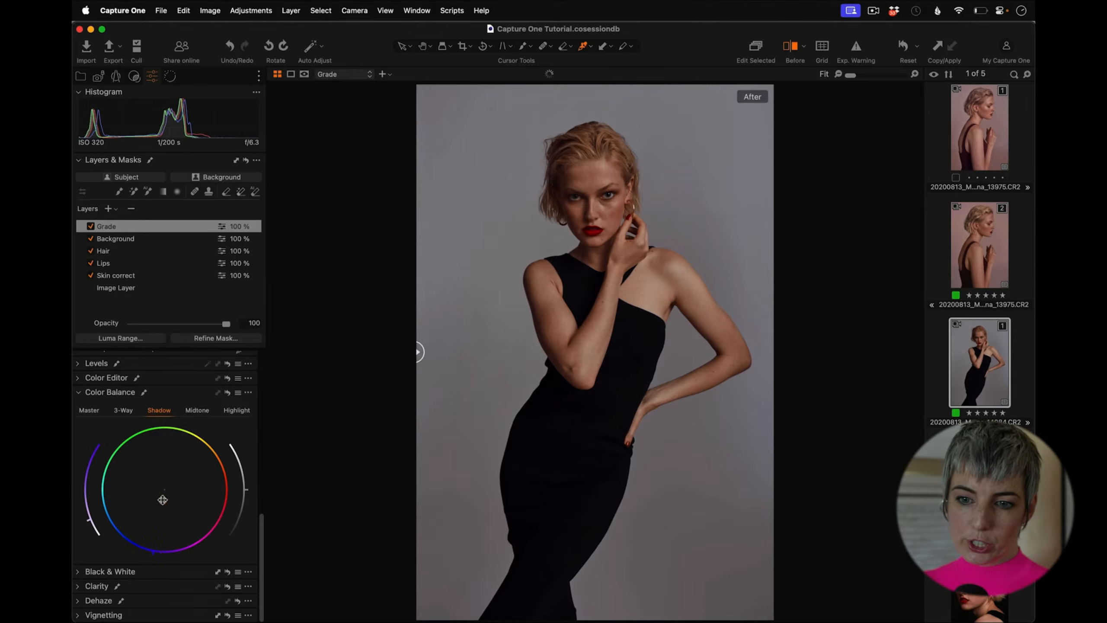
# Step: Shift the Color Balance Highlight wheel slightly toward warm orange on the Grade layer
pyautogui.click(236, 411)
pyautogui.moveTo(168, 487)
pyautogui.mouseDown()
pyautogui.moveTo(178, 470)
pyautogui.moveTo(168, 486)
pyautogui.mouseUp()
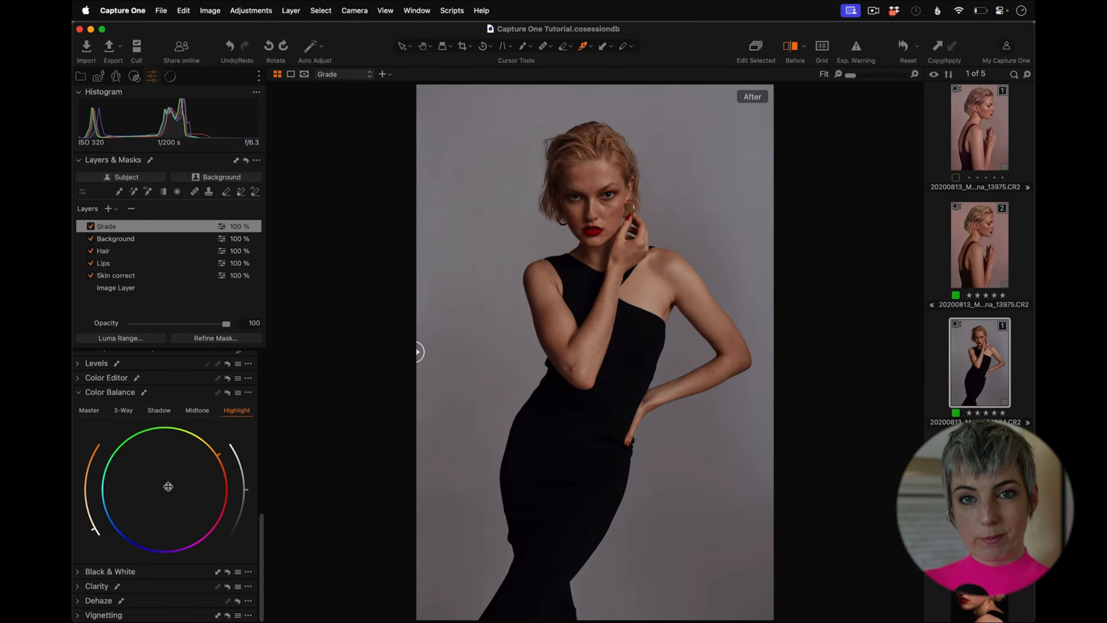
pyautogui.moveTo(168, 486); pyautogui.dragTo(172, 483)
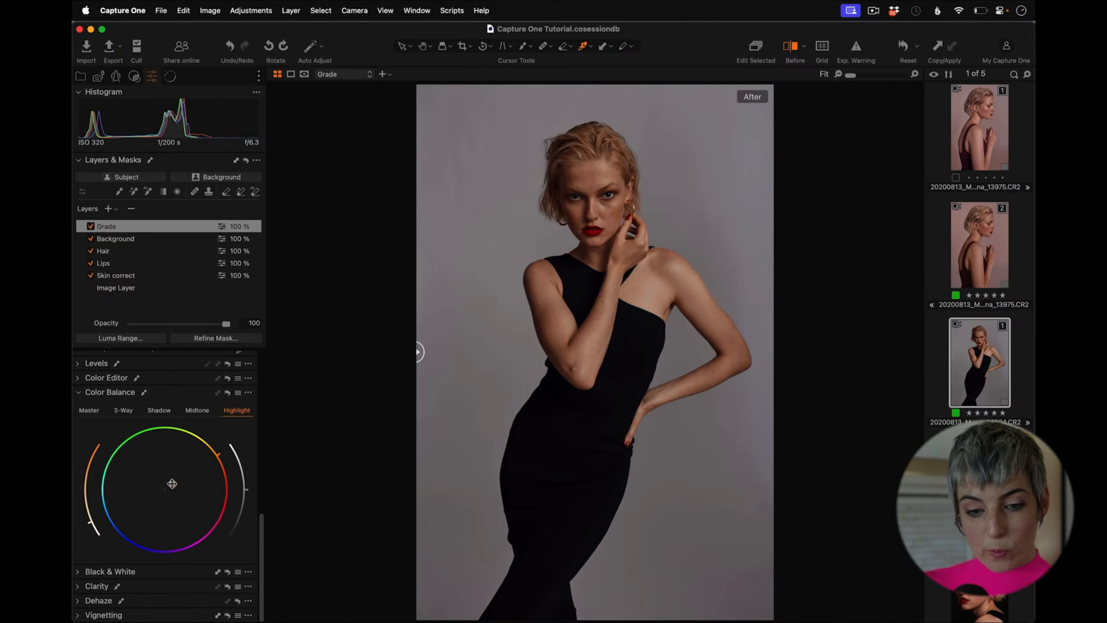
pyautogui.moveTo(172, 483); pyautogui.dragTo(174, 481)
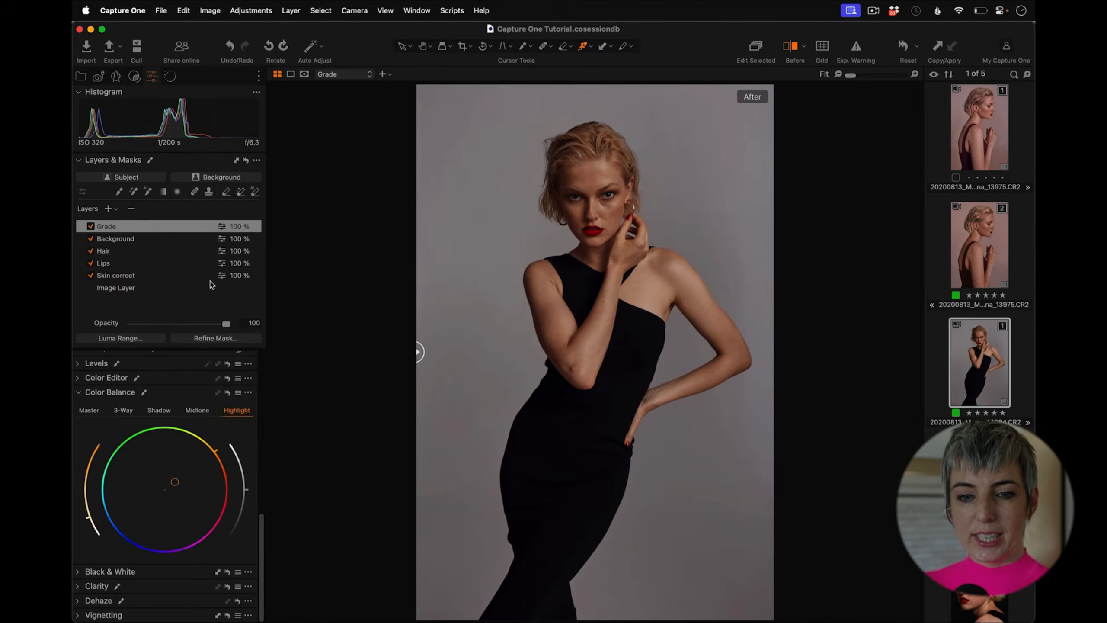
# Step: Add another adjustment layer and name it bright
pyautogui.click(109, 210)
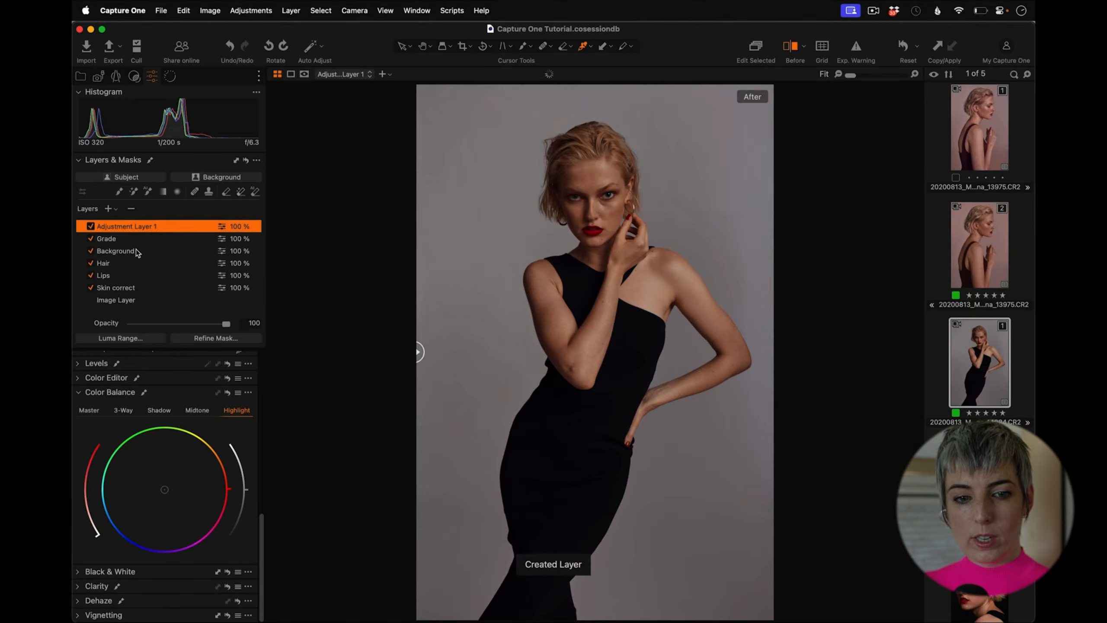
pyautogui.doubleClick(127, 224)
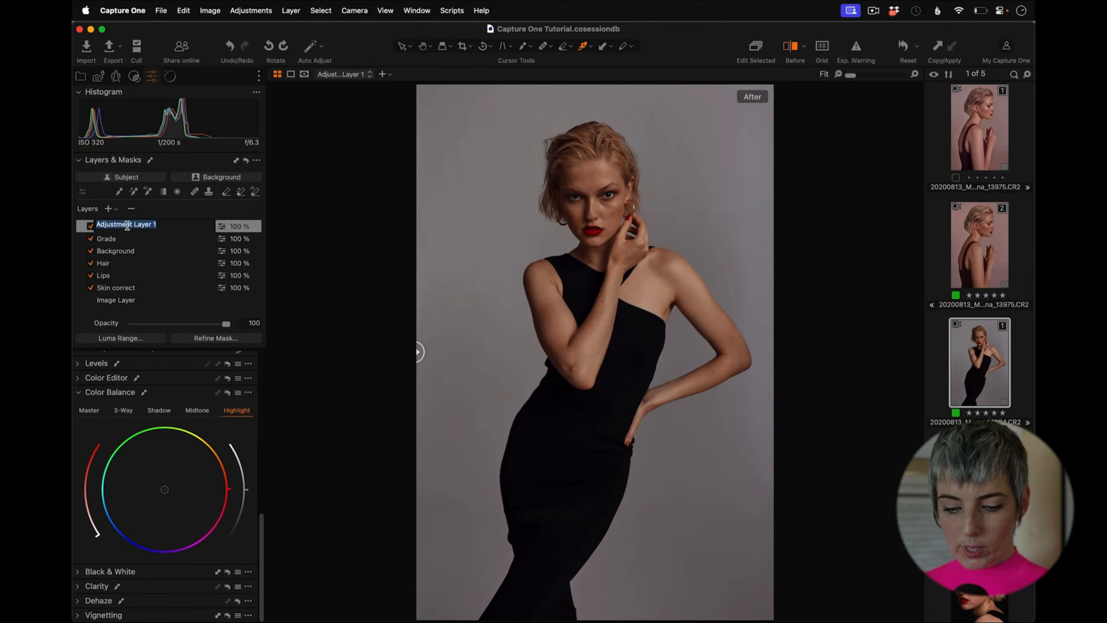
pyautogui.write('bright')
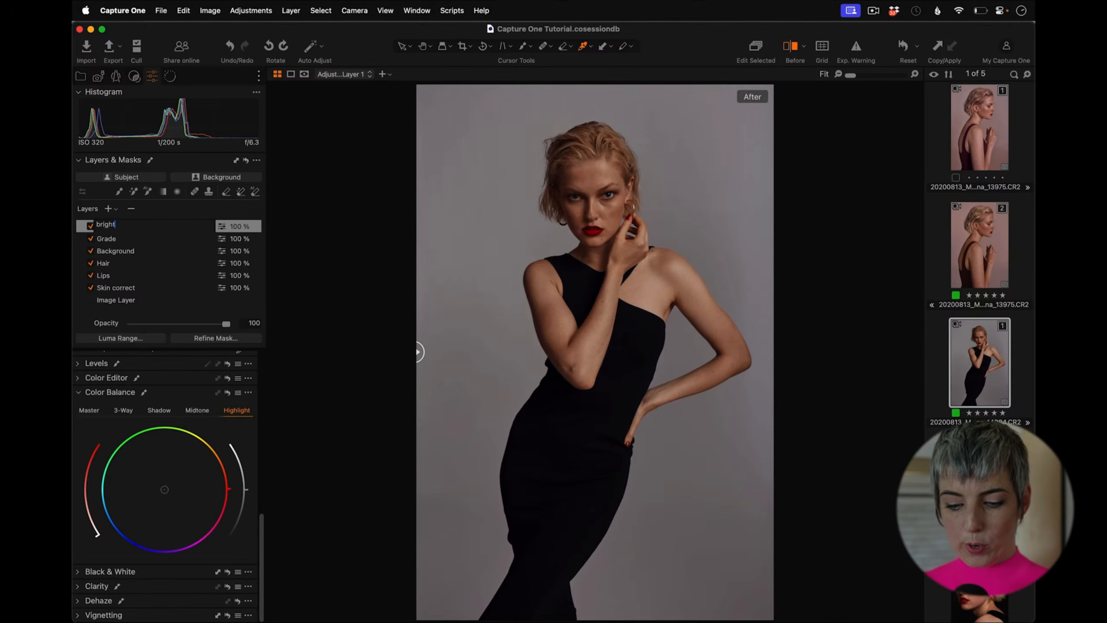
pyautogui.press('Return')
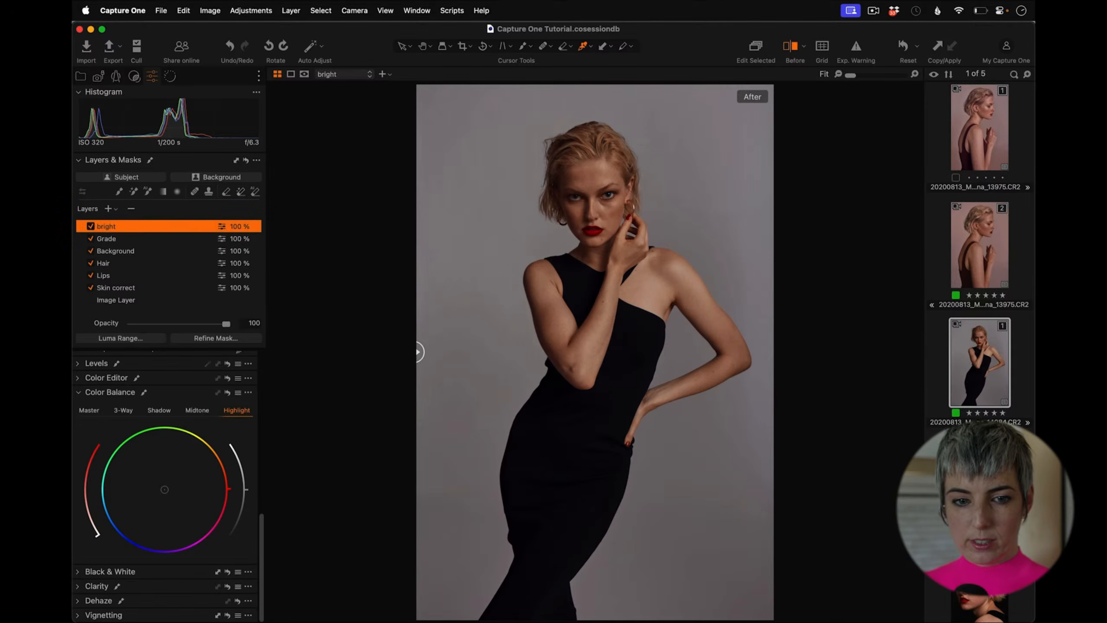
# Step: Mask the model's raised arm on the bright layer with the AI selection tool and display the mask
pyautogui.click(148, 193)
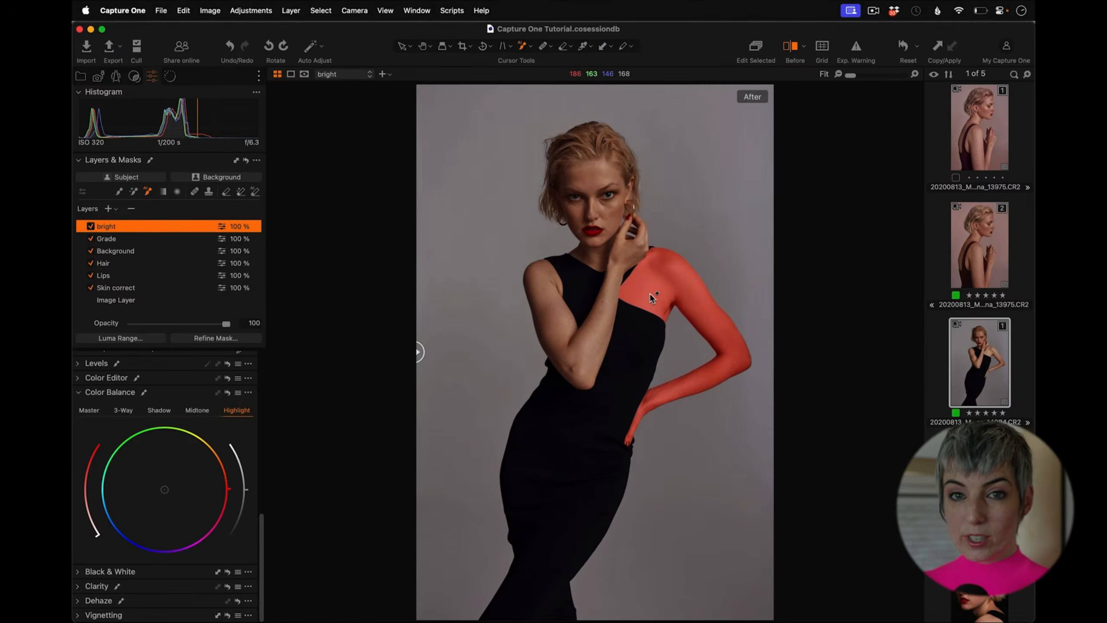
pyautogui.click(678, 337)
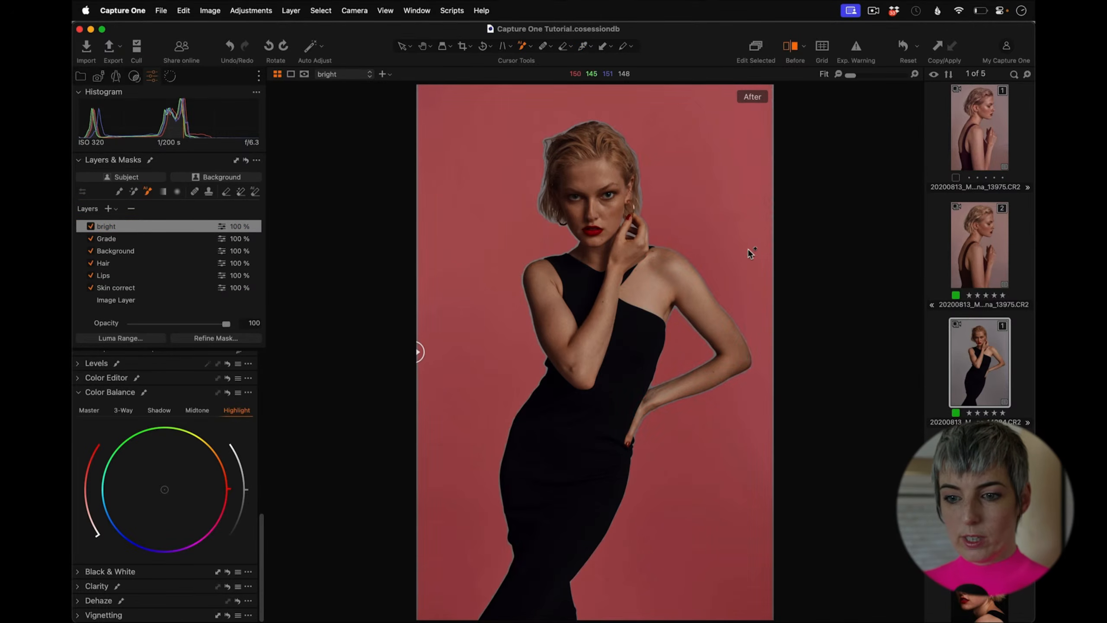
pyautogui.press('m')
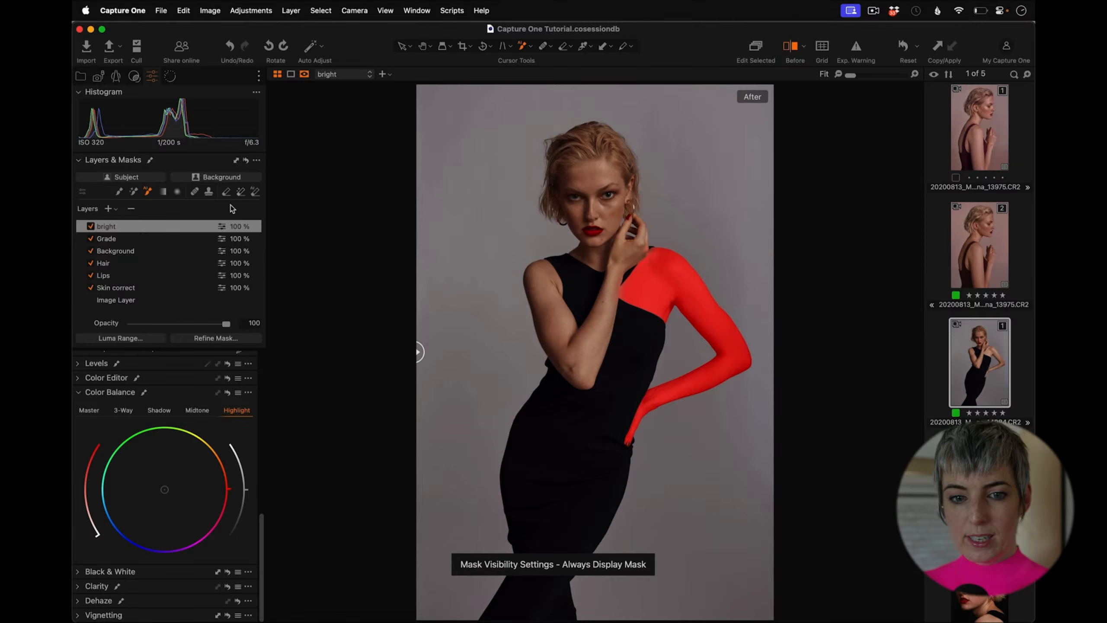
# Step: Erase the mask from the forearm with a size 563 eraser, keeping only the shoulder area, then hide the mask
pyautogui.click(225, 192)
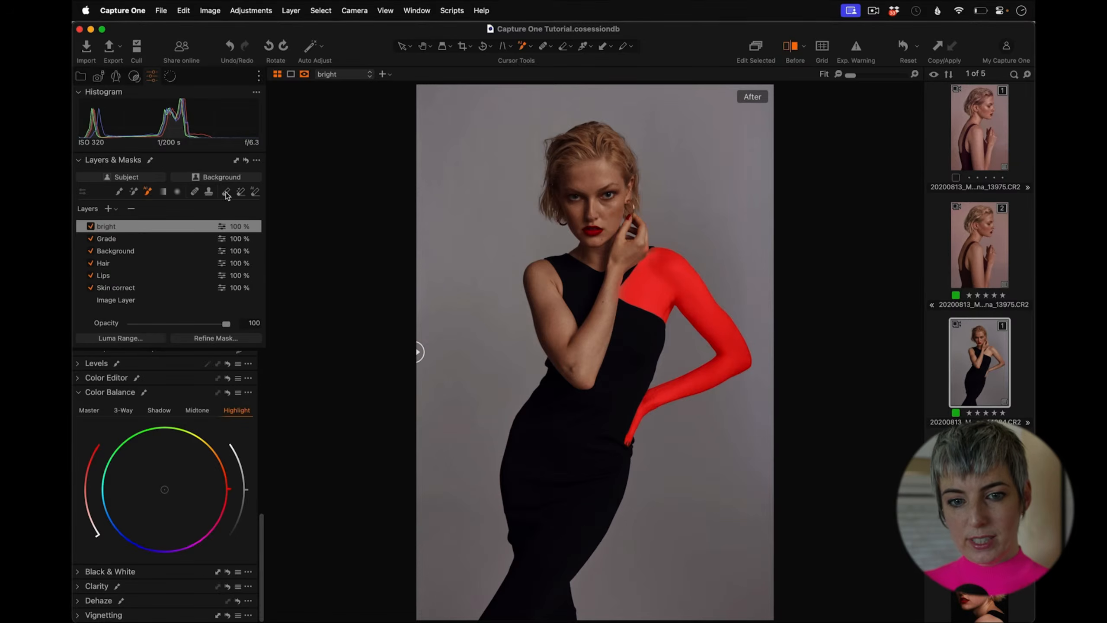
pyautogui.rightClick(690, 243)
pyautogui.moveTo(690, 241); pyautogui.dragTo(710, 243)
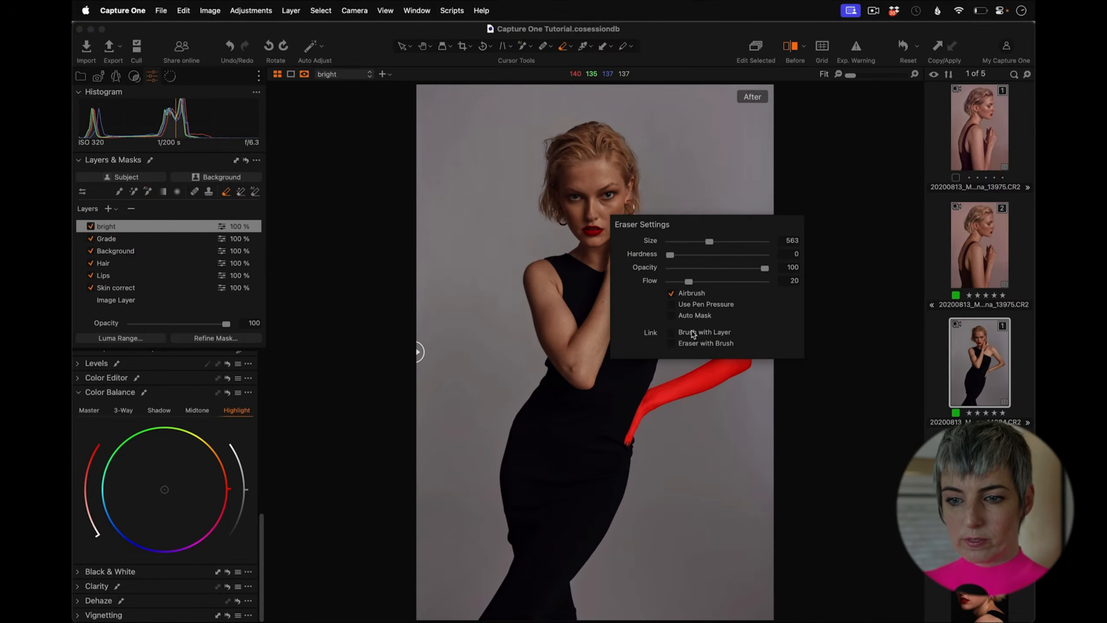
pyautogui.moveTo(649, 419)
pyautogui.mouseDown()
pyautogui.moveTo(658, 384)
pyautogui.moveTo(623, 456)
pyautogui.moveTo(743, 330)
pyautogui.moveTo(729, 292)
pyautogui.mouseUp()
pyautogui.moveTo(668, 201)
pyautogui.mouseDown()
pyautogui.moveTo(672, 226)
pyautogui.moveTo(661, 229)
pyautogui.moveTo(698, 264)
pyautogui.moveTo(693, 362)
pyautogui.moveTo(676, 305)
pyautogui.moveTo(723, 344)
pyautogui.mouseUp()
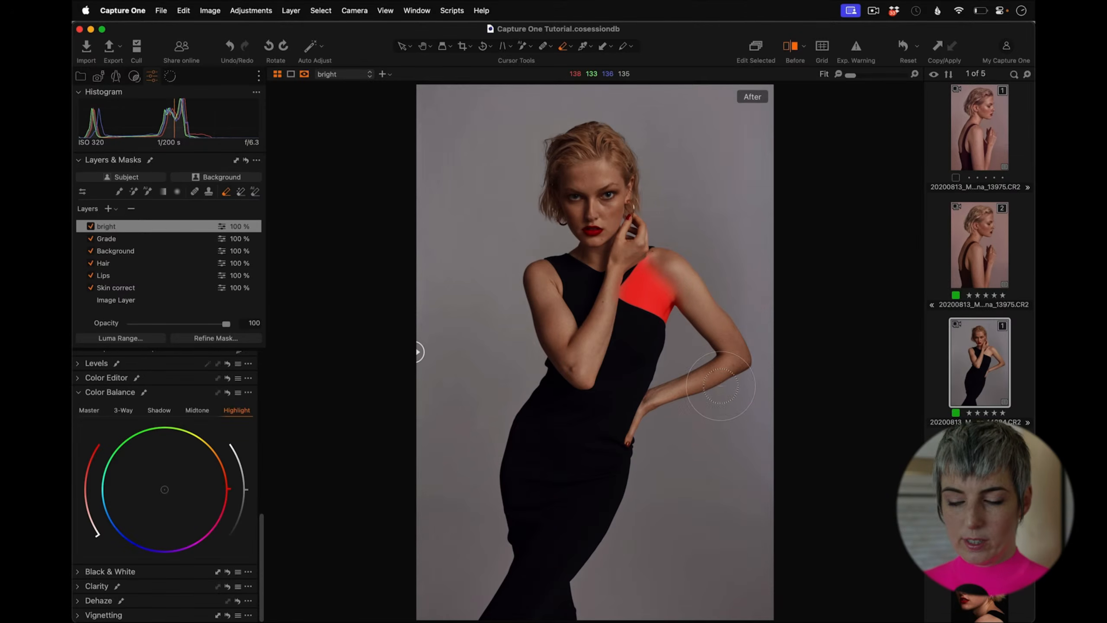
pyautogui.press('m')
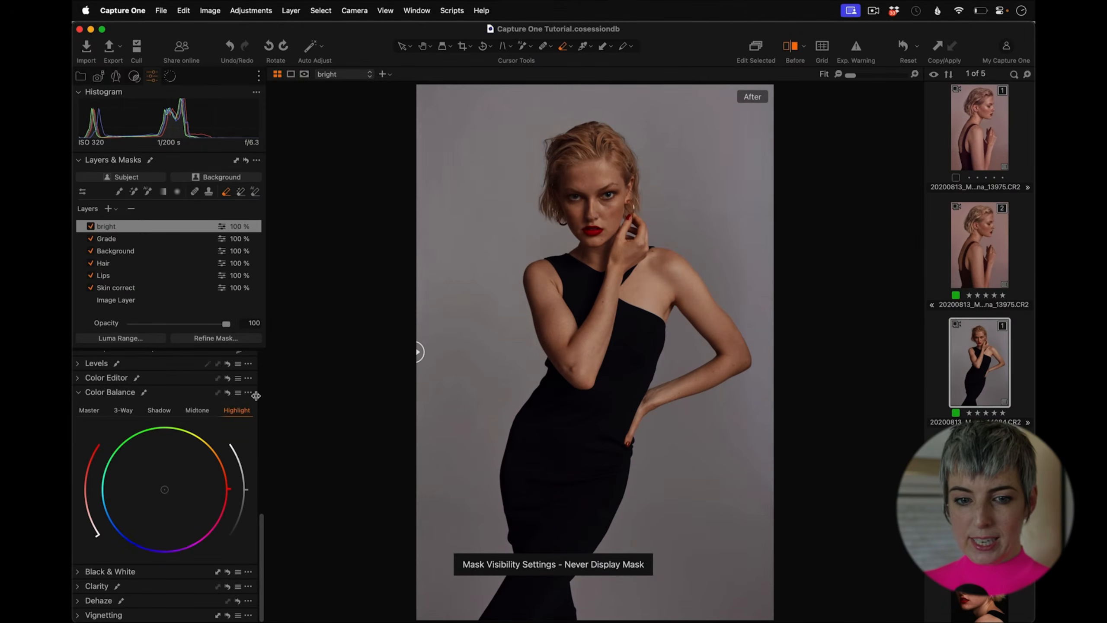
# Step: Set the bright layer's Brightness to -15 and compare by toggling the layer and using the before/after split
pyautogui.moveTo(260, 528); pyautogui.dragTo(263, 391)
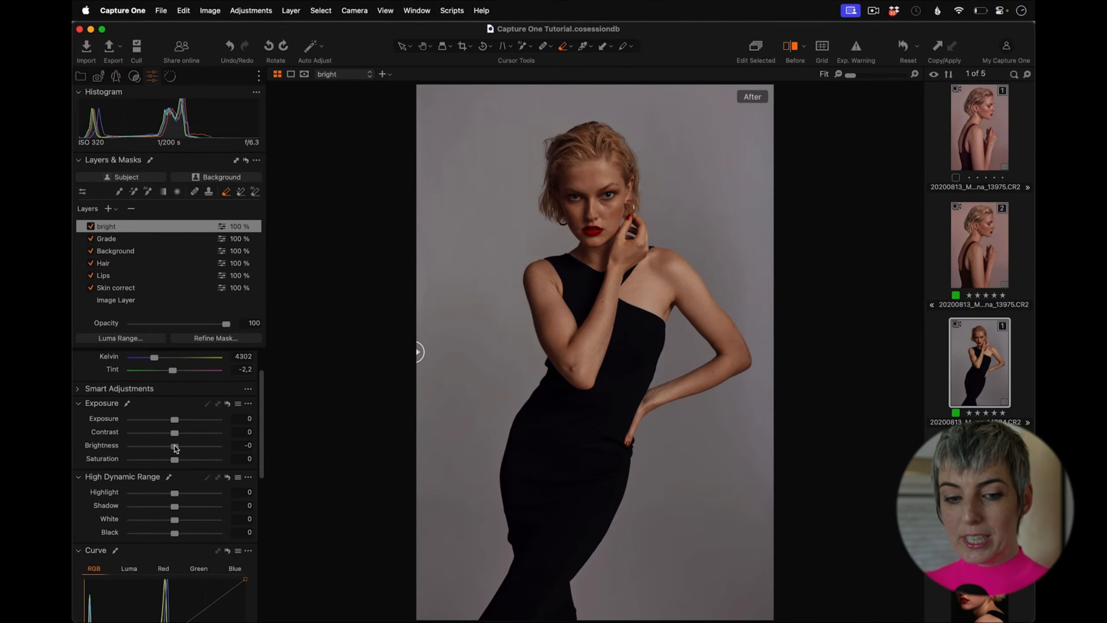
pyautogui.moveTo(174, 444); pyautogui.dragTo(163, 443)
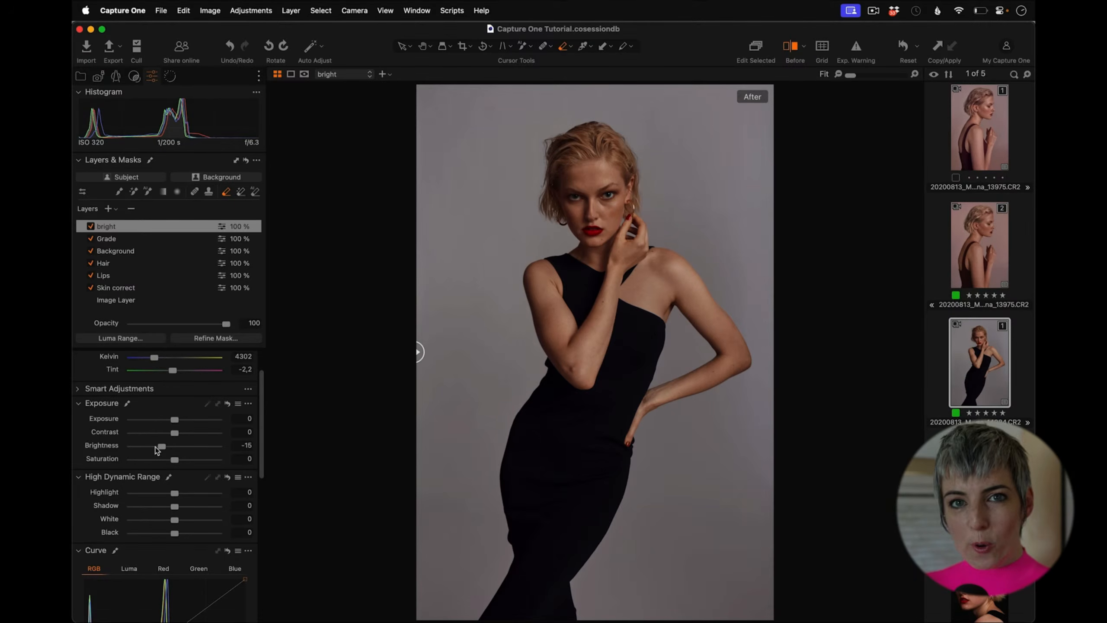
pyautogui.click(91, 226)
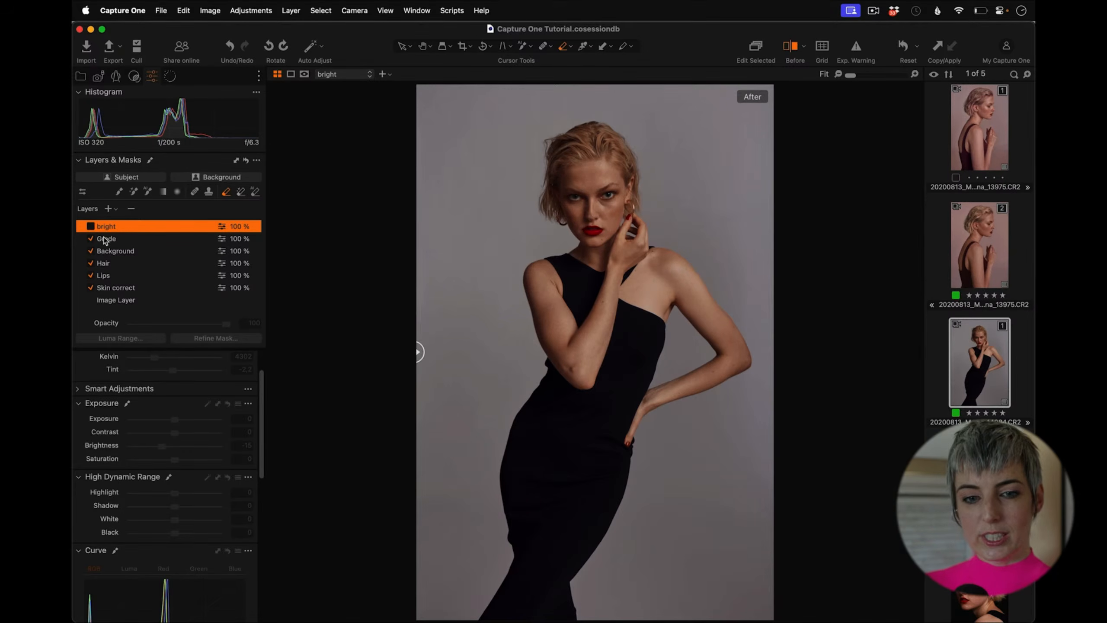
pyautogui.click(91, 226)
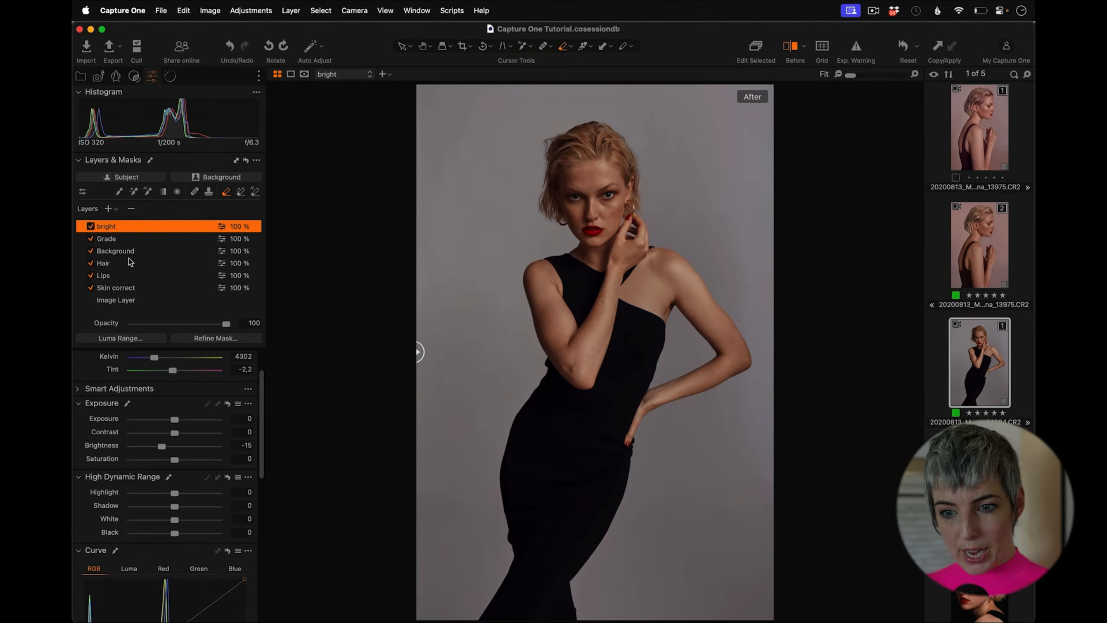
pyautogui.click(791, 46)
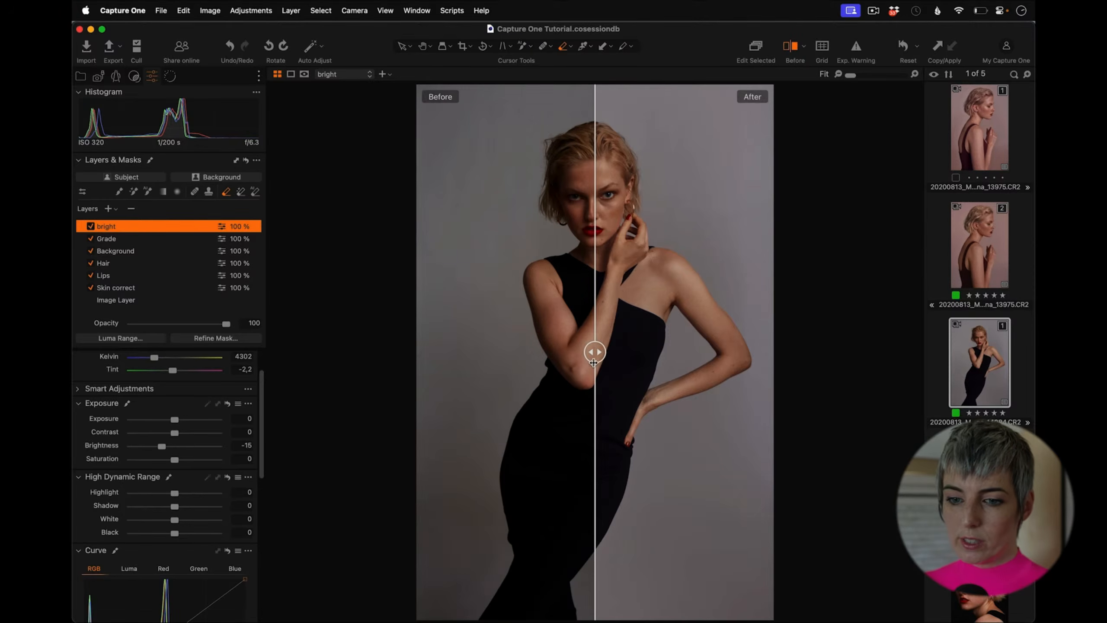
pyautogui.moveTo(595, 351); pyautogui.dragTo(365, 352)
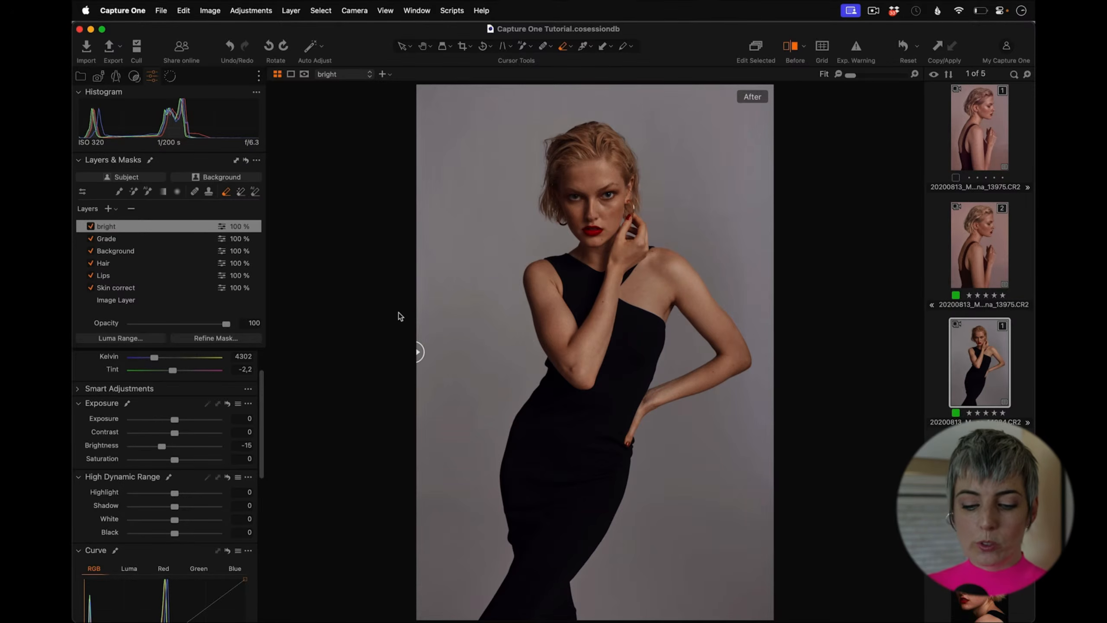
# Step: Switch to the browser's Adobe Color wheel and set the colour harmony to Analogous
pyautogui.press('super+Tab')
pyautogui.press('super+Tab')
pyautogui.press('super+Tab')
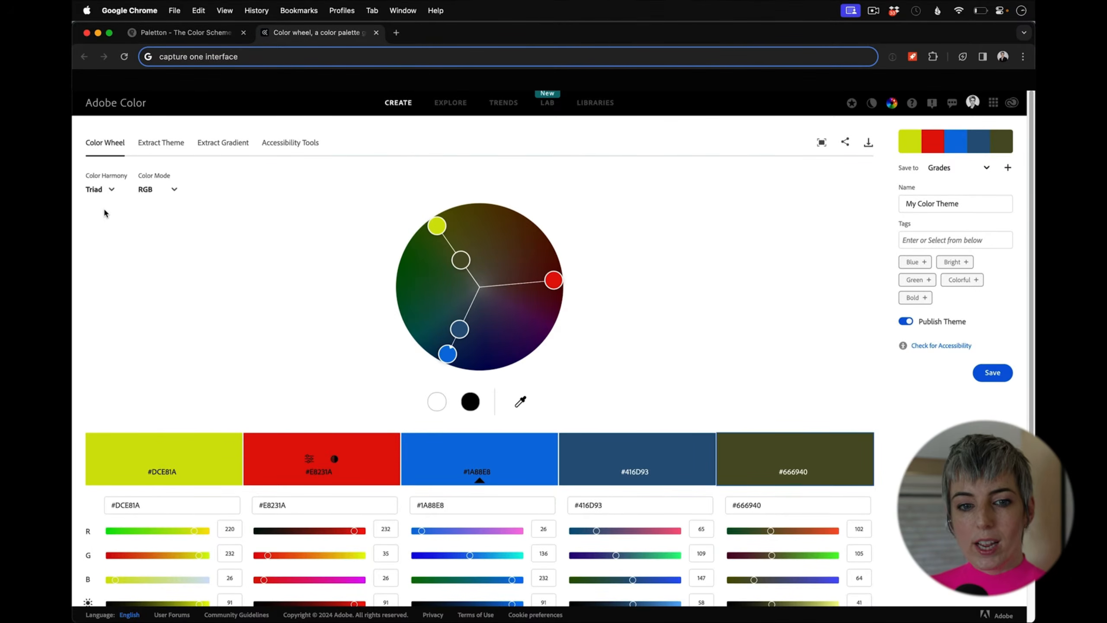
pyautogui.click(112, 190)
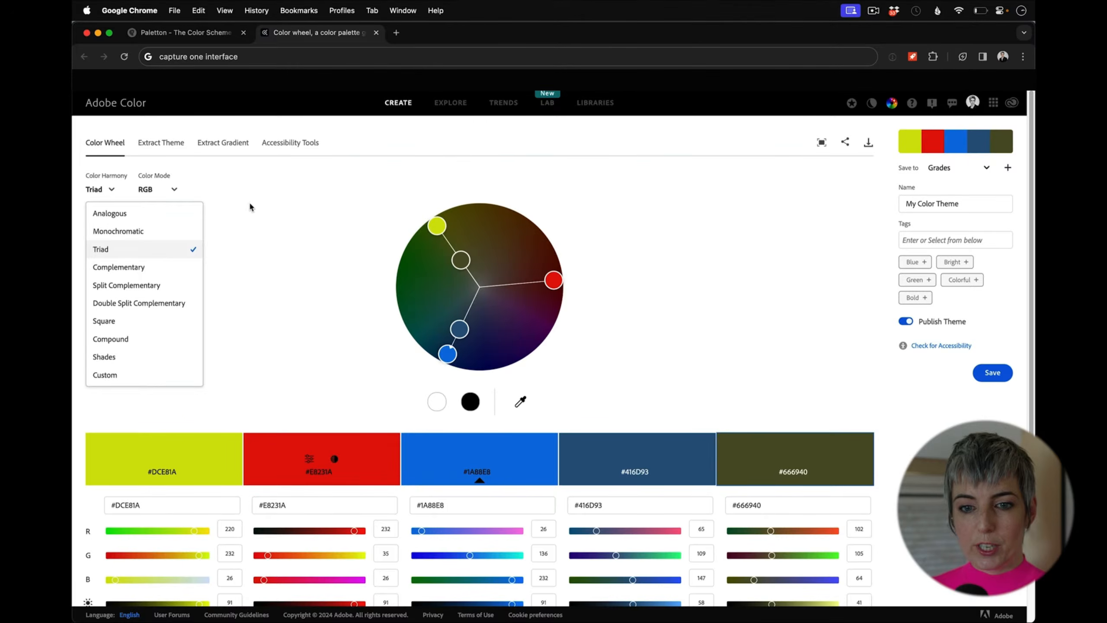
pyautogui.click(295, 234)
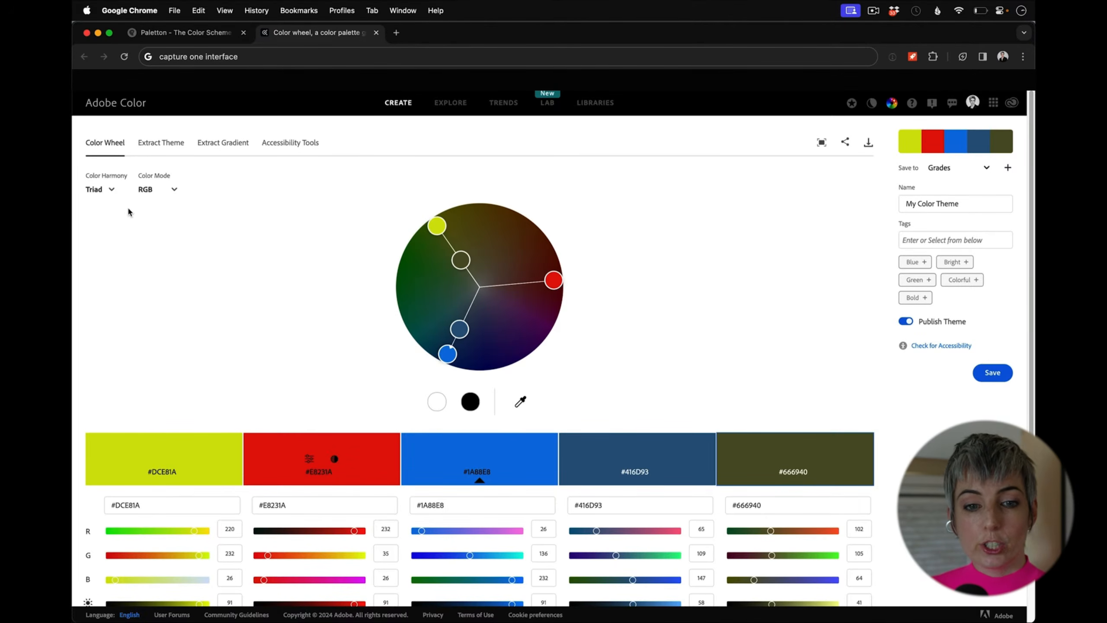
pyautogui.click(107, 190)
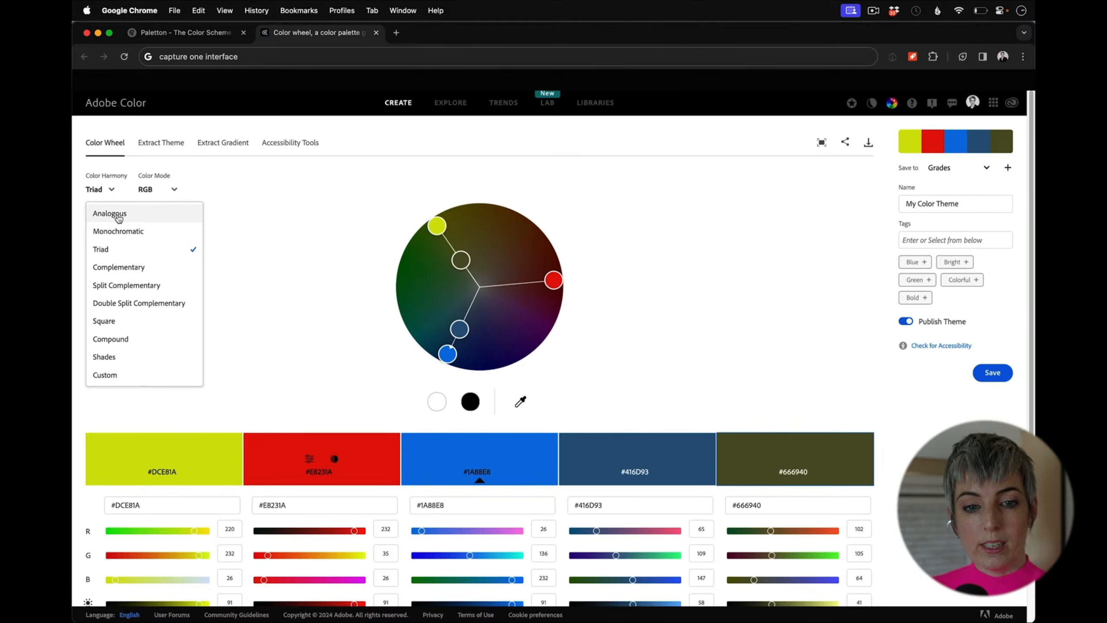
pyautogui.click(117, 213)
pyautogui.moveTo(413, 342); pyautogui.dragTo(576, 256)
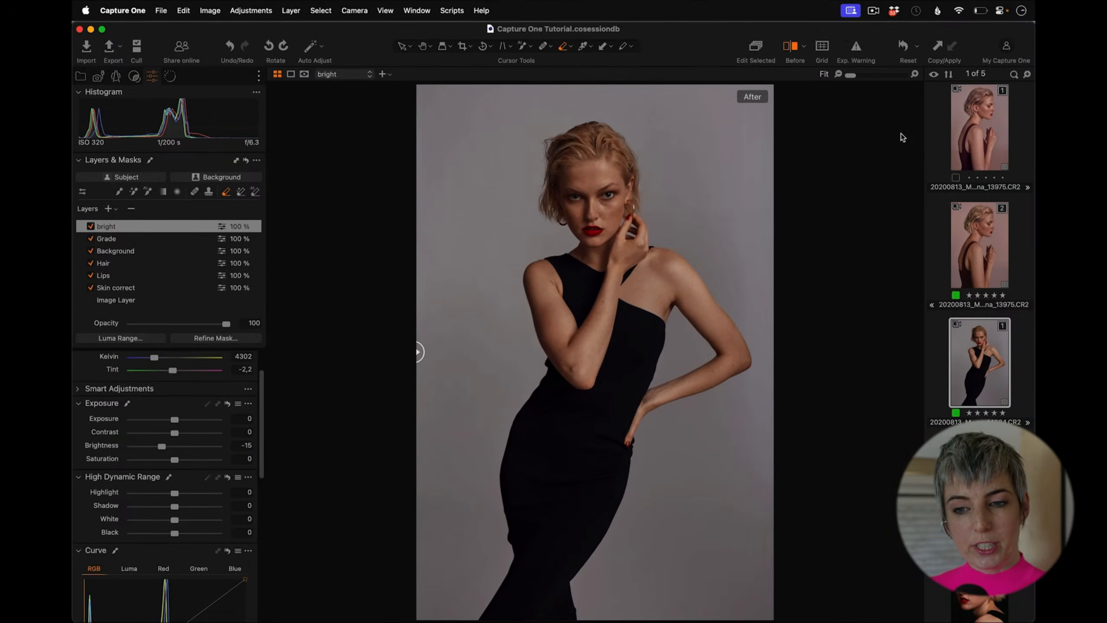
pyautogui.click(986, 151)
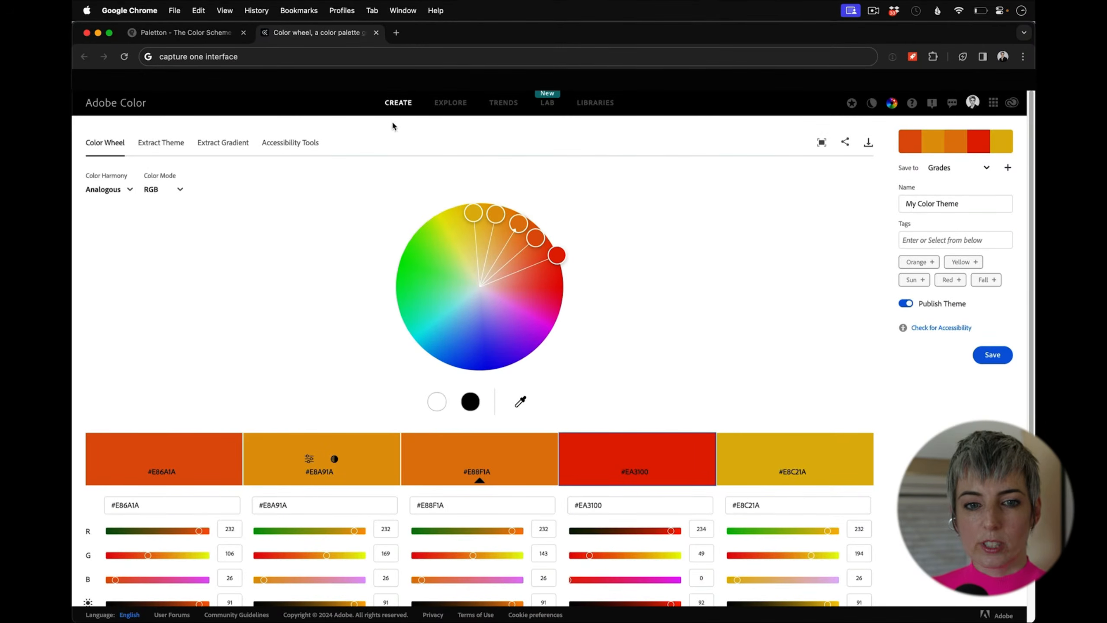
# Step: In Paletton, pick the adjacent colours scheme, rotate the base hue to about 14°, and return to Capture One
pyautogui.click(226, 38)
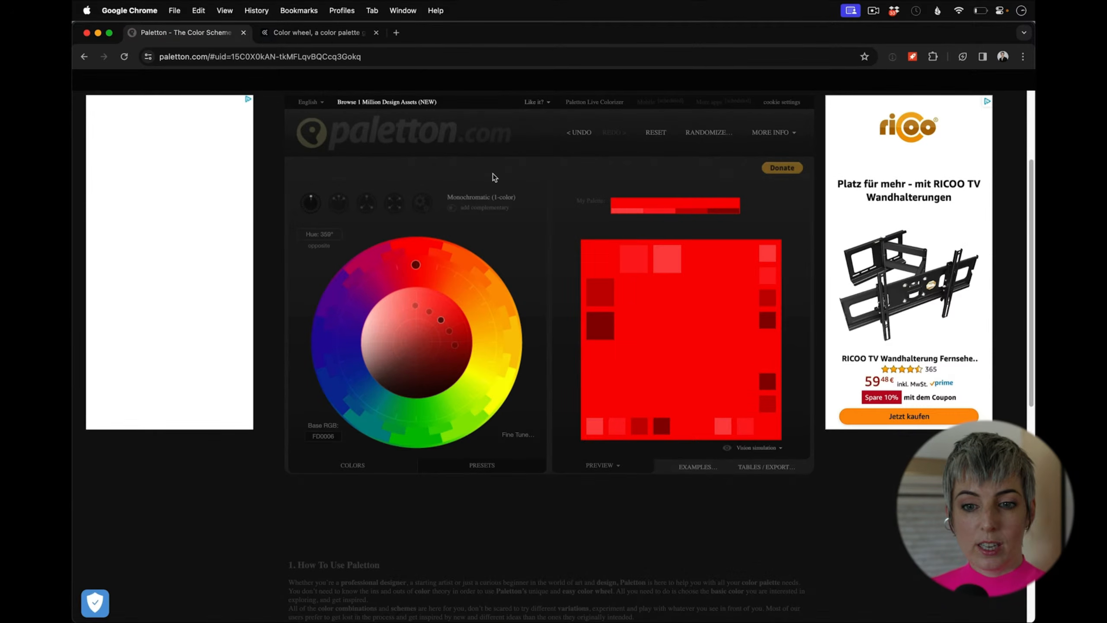
pyautogui.click(339, 202)
pyautogui.moveTo(416, 264)
pyautogui.mouseDown()
pyautogui.moveTo(384, 275)
pyautogui.moveTo(429, 265)
pyautogui.moveTo(359, 301)
pyautogui.moveTo(434, 273)
pyautogui.mouseUp()
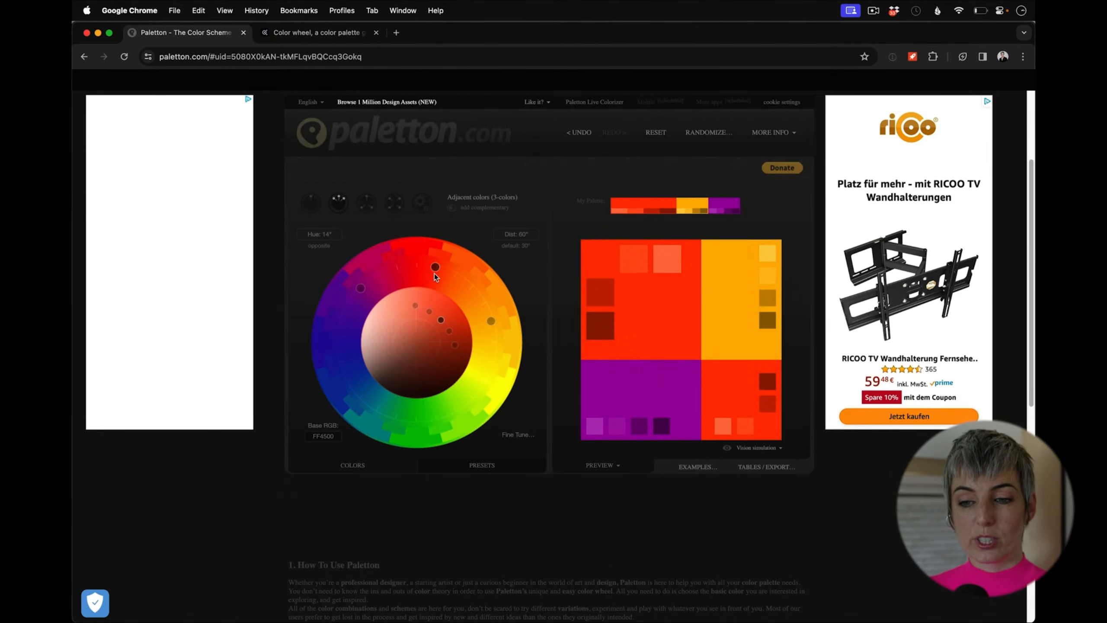
pyautogui.moveTo(441, 320)
pyautogui.mouseDown()
pyautogui.moveTo(410, 346)
pyautogui.moveTo(451, 312)
pyautogui.mouseUp()
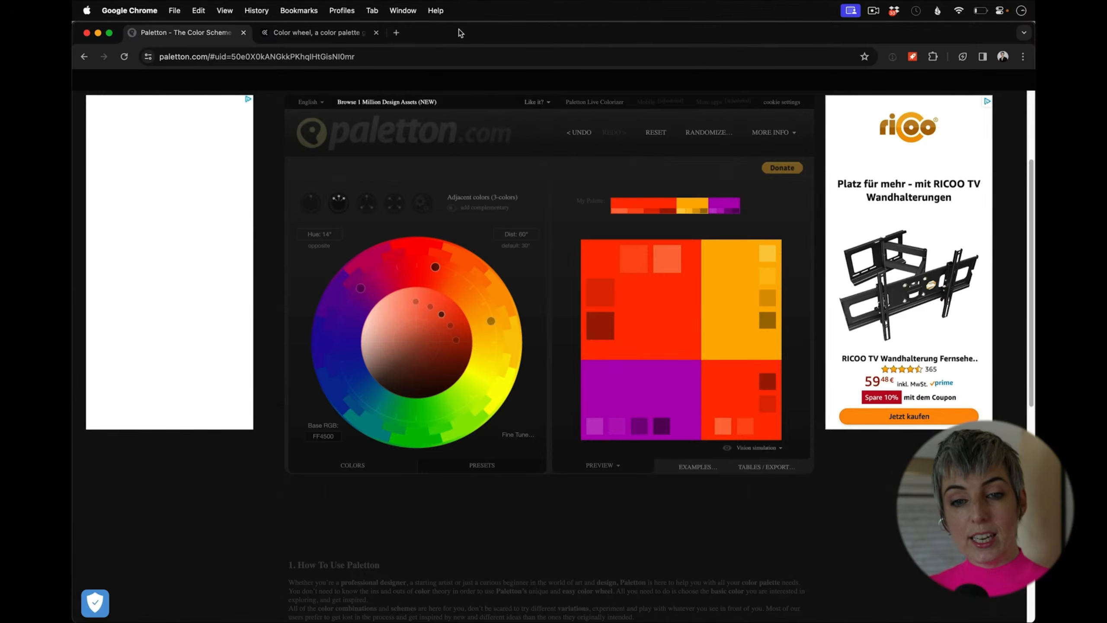
pyautogui.press('super+Tab')
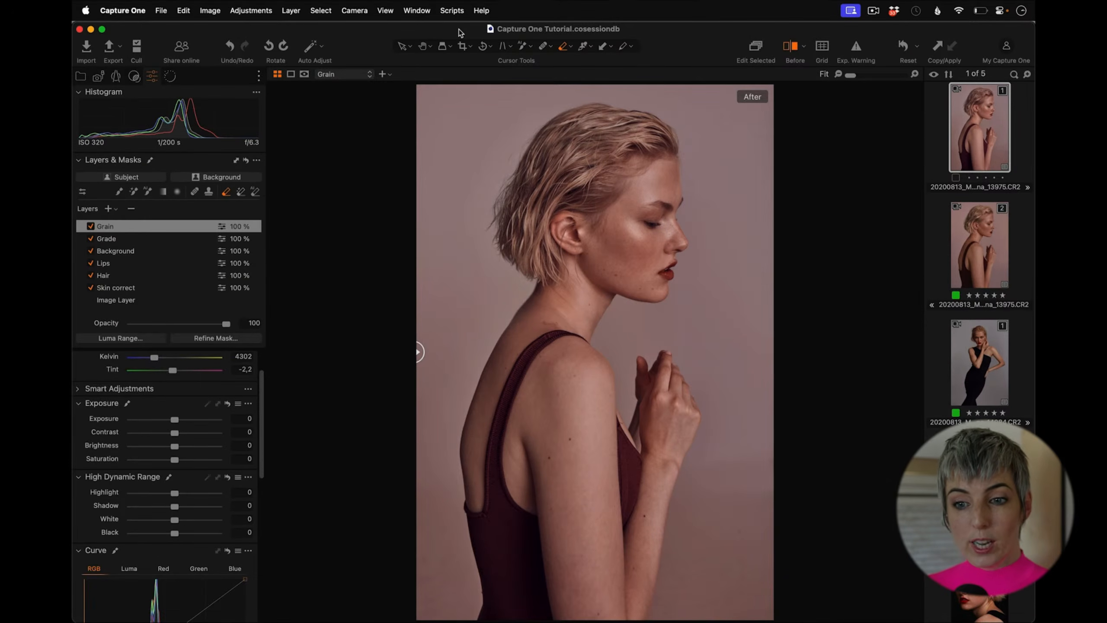